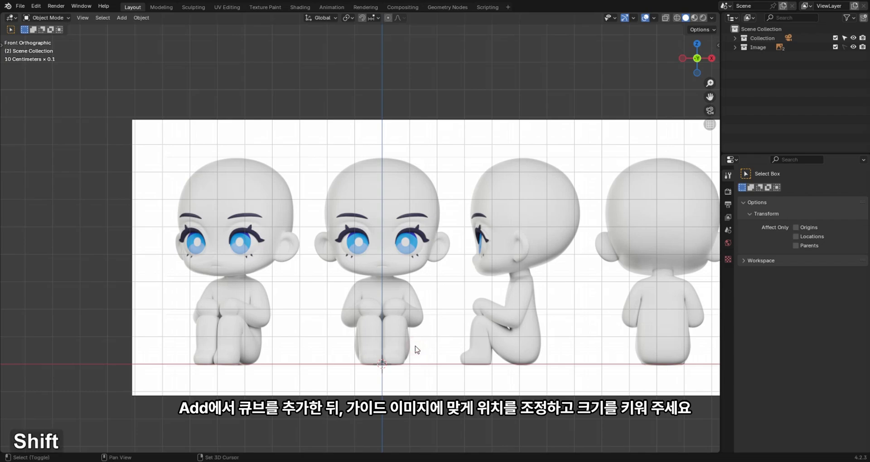
Add a cube mesh and raise it along Z to the head of the front reference figure.
{"action": "key", "text": "shift+a"}
{"action": "mouse_move", "coordinate": [388, 273]}
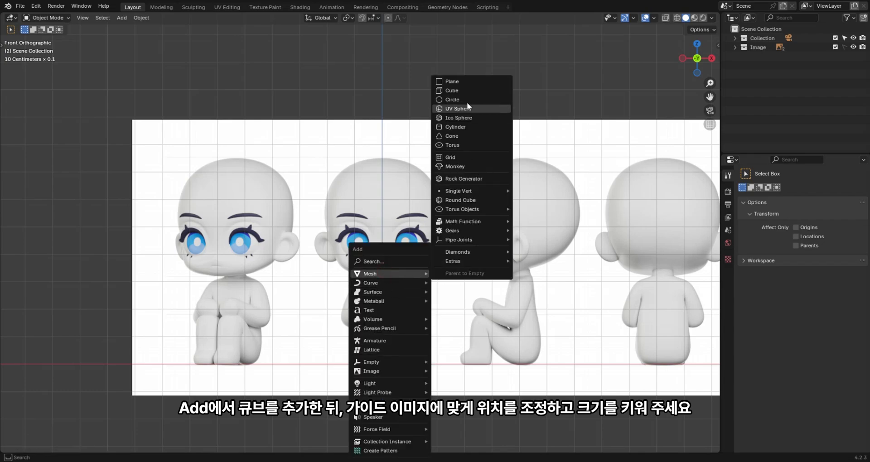
{"action": "left_click", "coordinate": [465, 90]}
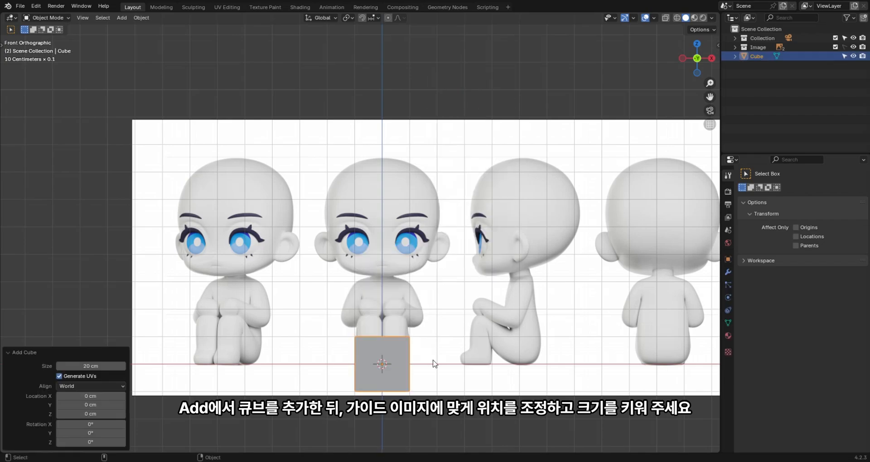
{"action": "key", "text": "g"}
{"action": "key", "text": "z"}
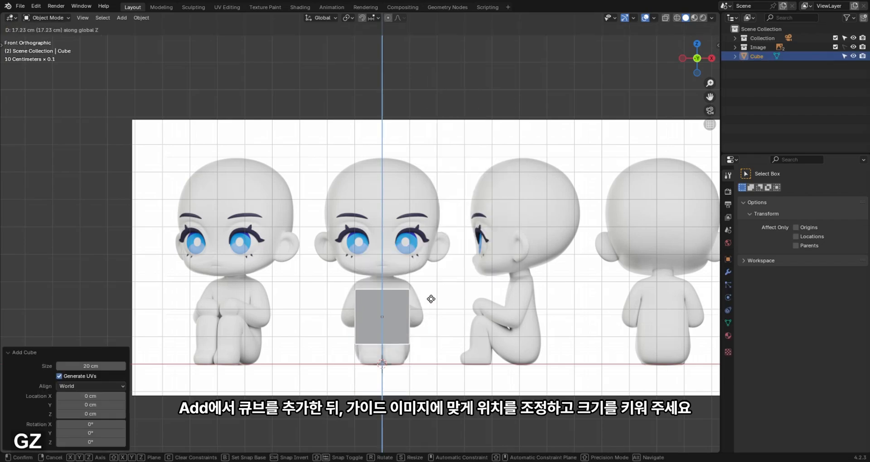
{"action": "left_click", "coordinate": [432, 227]}
Scale the cube uniformly by about 2.01 and raise it about 4.2 cm along Z to fit the reference head.
{"action": "key", "text": "s"}
{"action": "left_click", "coordinate": [476, 222]}
{"action": "key", "text": "g"}
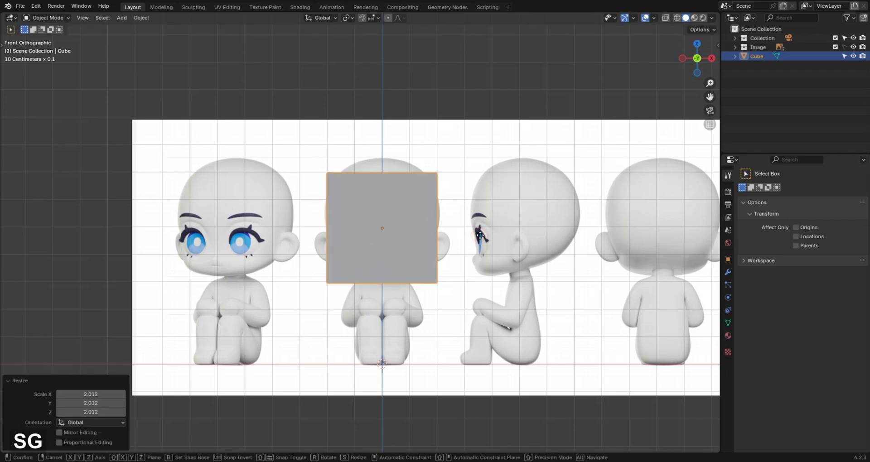
{"action": "key", "text": "z"}
{"action": "left_click", "coordinate": [473, 154]}
Add a level 1 Subdivision Surface modifier to the cube with Use Limit Surface turned off.
{"action": "key", "text": "ctrl+1"}
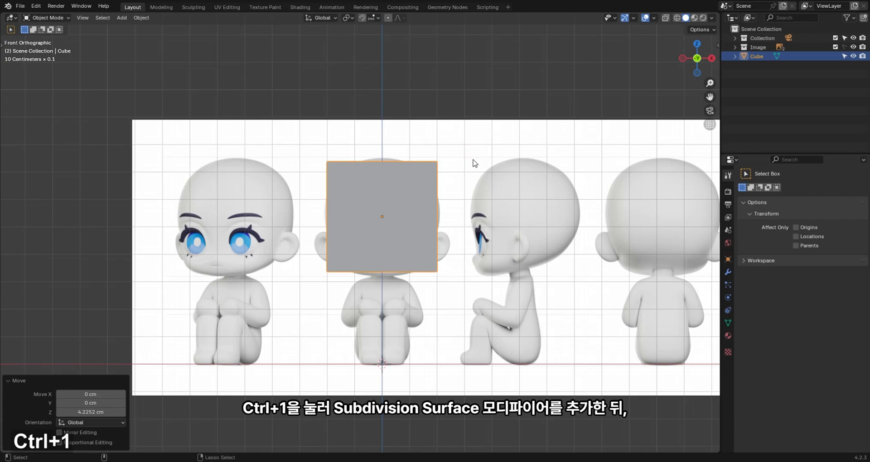
{"action": "left_click", "coordinate": [728, 272]}
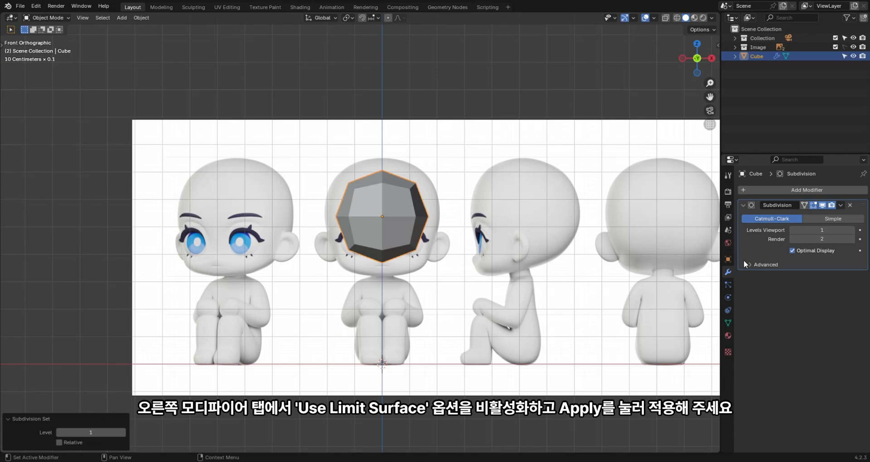
{"action": "left_click", "coordinate": [756, 266]}
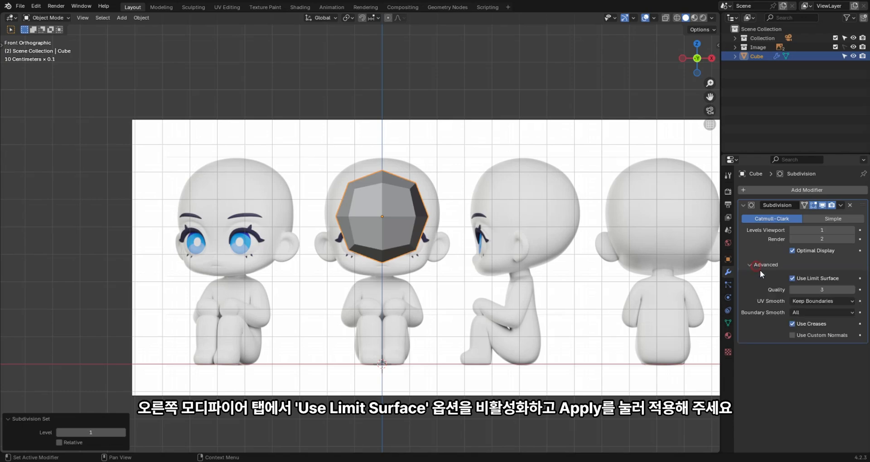
{"action": "left_click", "coordinate": [828, 278]}
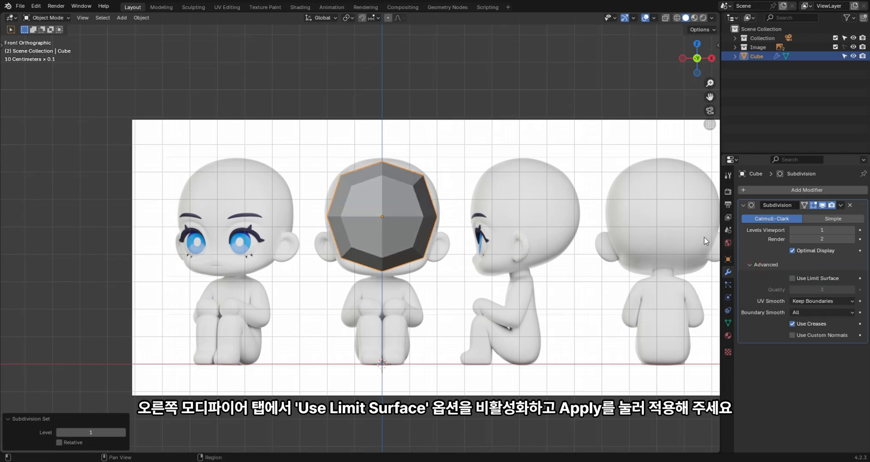
Apply the Subdivision modifier to the cube.
{"action": "key", "text": "ctrl"}
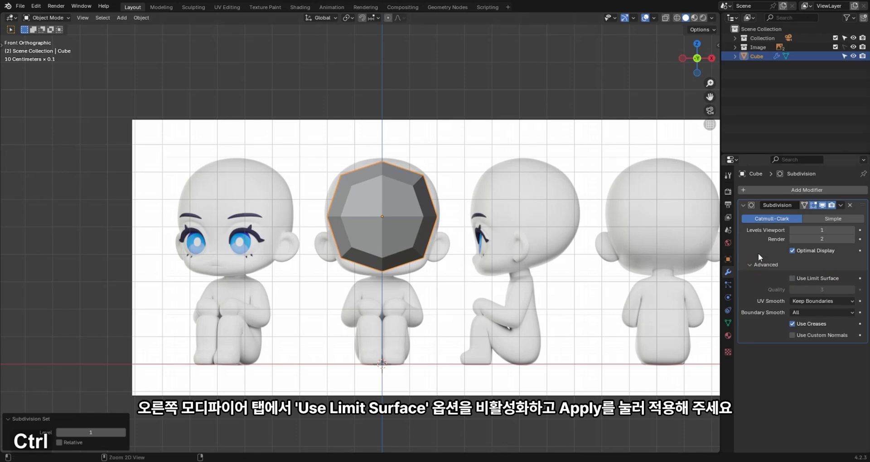
{"action": "left_click", "coordinate": [840, 206]}
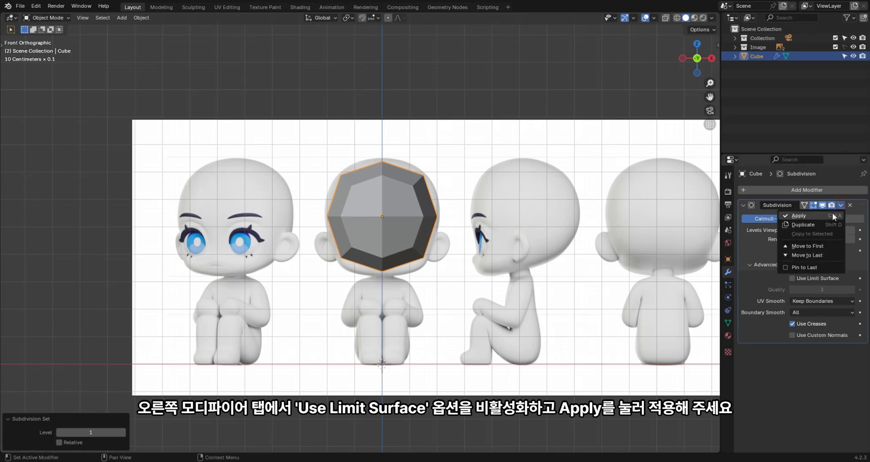
{"action": "left_click", "coordinate": [833, 213]}
Scale the cube's whole mesh uniformly by about 1.19 in Edit Mode and return to Object Mode.
{"action": "key", "text": "Tab"}
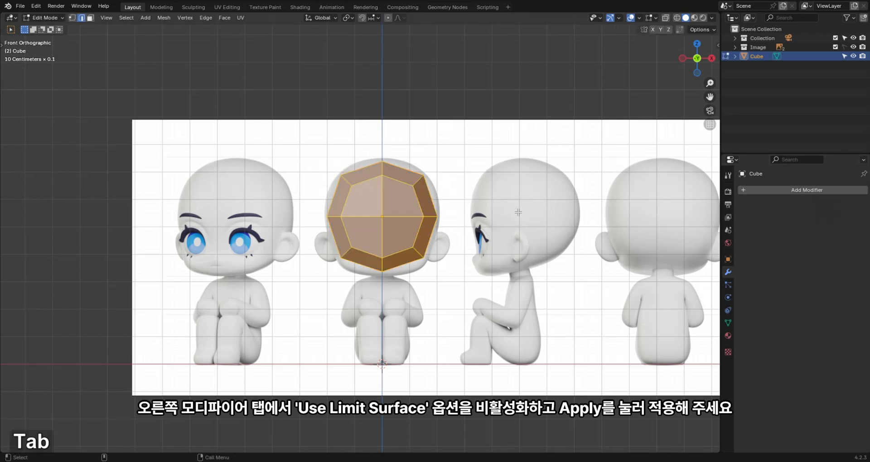
{"action": "key", "text": "s"}
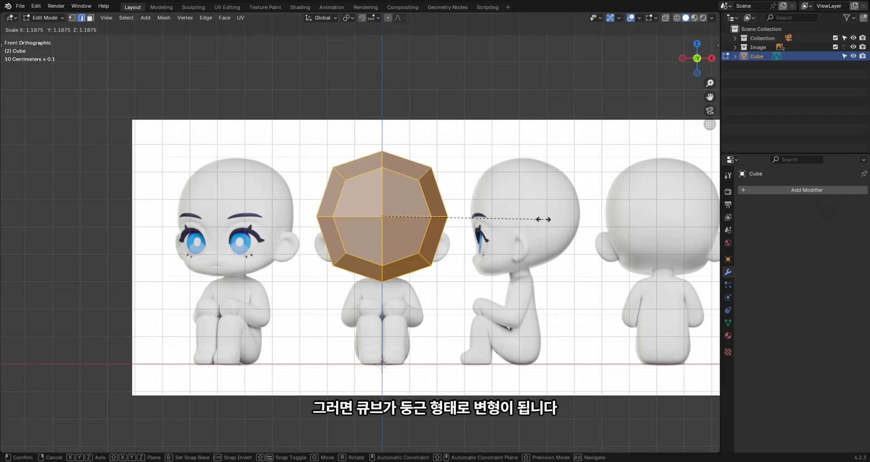
{"action": "left_click", "coordinate": [544, 220]}
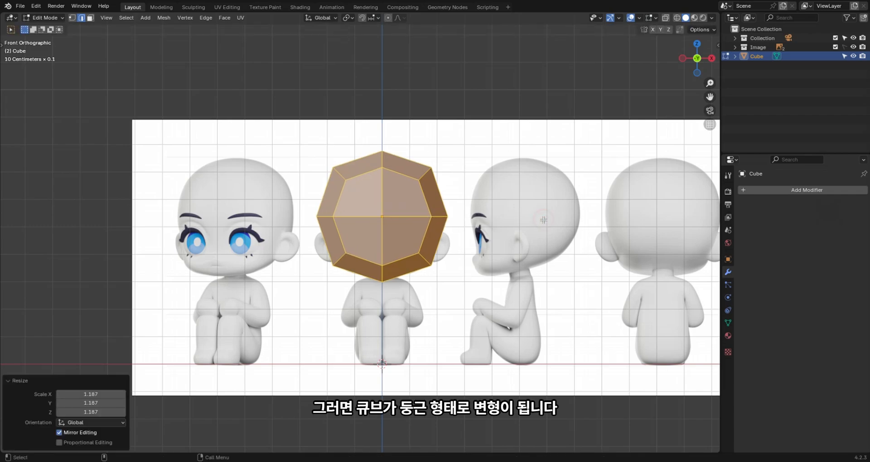
{"action": "left_click", "coordinate": [492, 263]}
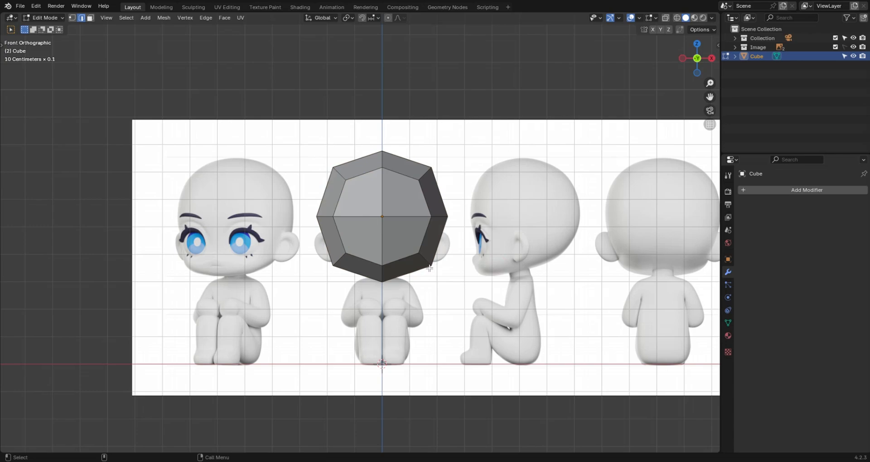
{"action": "key", "text": "Tab"}
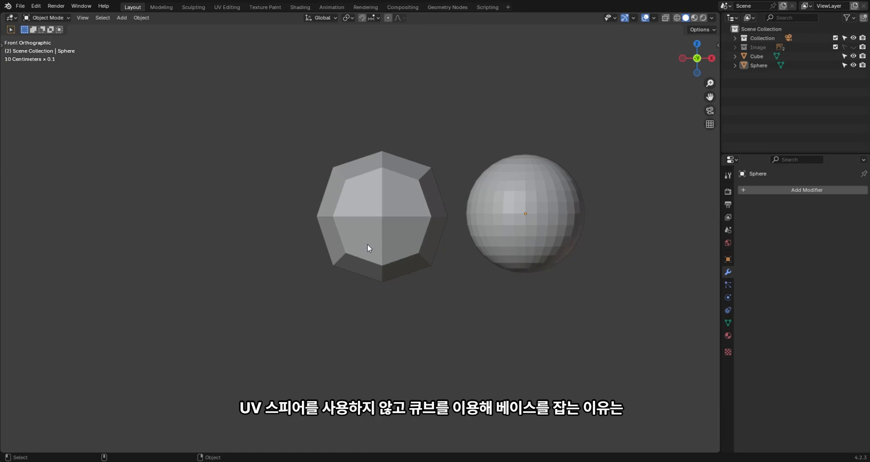
Examine the UV sphere's pole topology up close, comparing it with the subdivided cube.
{"action": "key", "text": "alt"}
{"action": "middle_click_drag", "start_coordinate": [481, 219], "coordinate": [477, 240], "text": "alt"}
{"action": "left_click", "coordinate": [477, 241]}
{"action": "scroll", "coordinate": [483, 233], "scroll_direction": "up", "scroll_amount": 3}
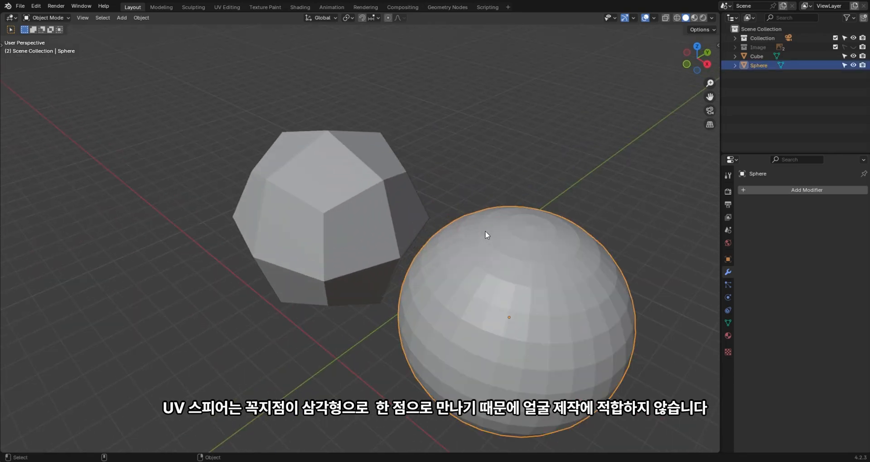
{"action": "key", "text": "alt"}
{"action": "middle_click_drag", "start_coordinate": [641, 303], "coordinate": [482, 289], "text": "alt"}
{"action": "key", "text": "Tab"}
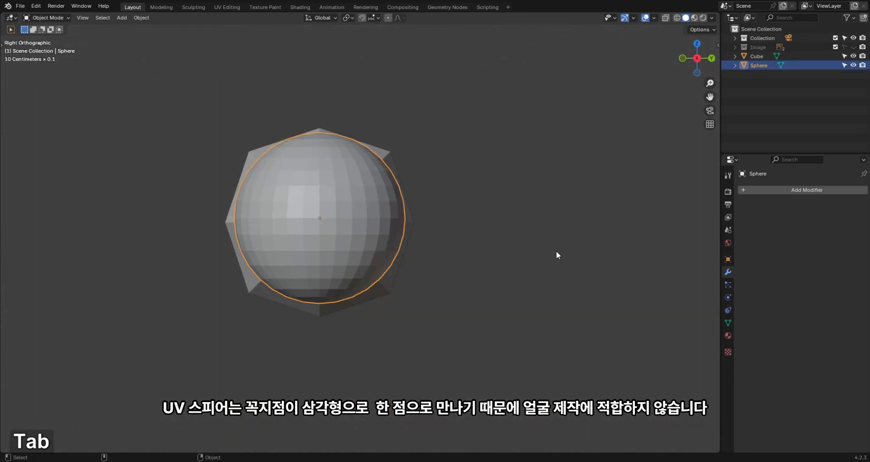
{"action": "middle_click_drag", "start_coordinate": [352, 249], "coordinate": [503, 328], "text": "alt"}
{"action": "key", "text": "Tab"}
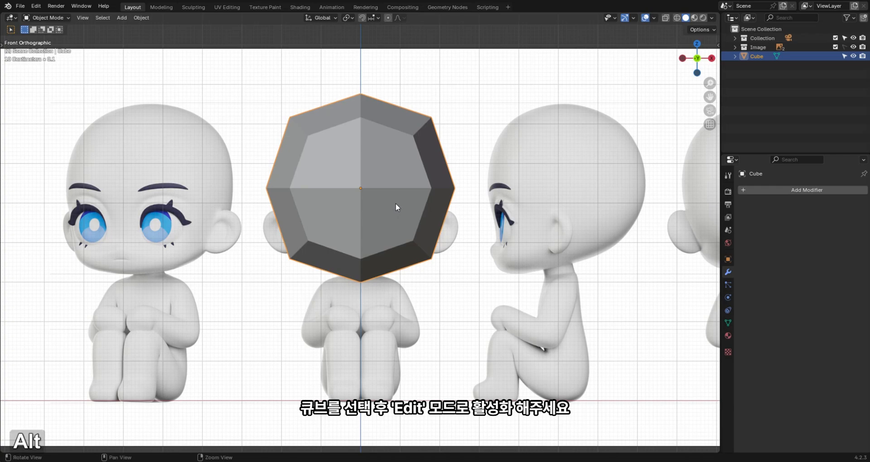
Turn on X-ray display and enter Edit Mode on the subdivided cube with nothing selected.
{"action": "key", "text": "alt+z"}
{"action": "key", "text": "Tab"}
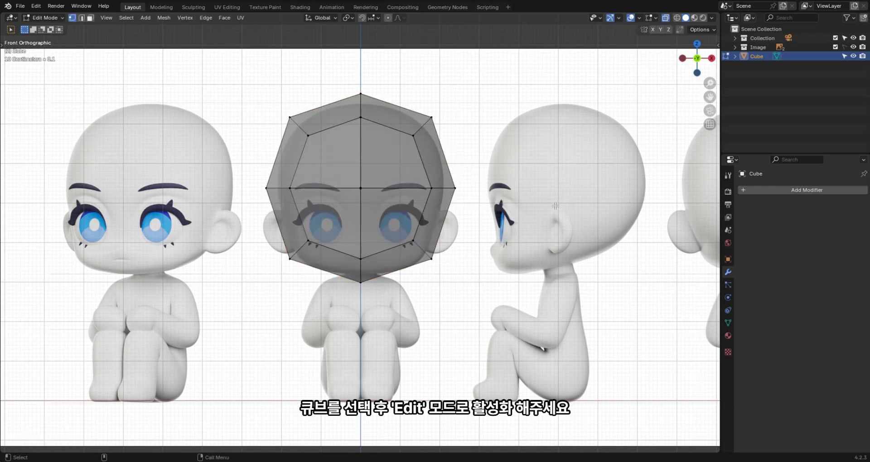
{"action": "key", "text": "a"}
{"action": "key", "text": "alt+a"}
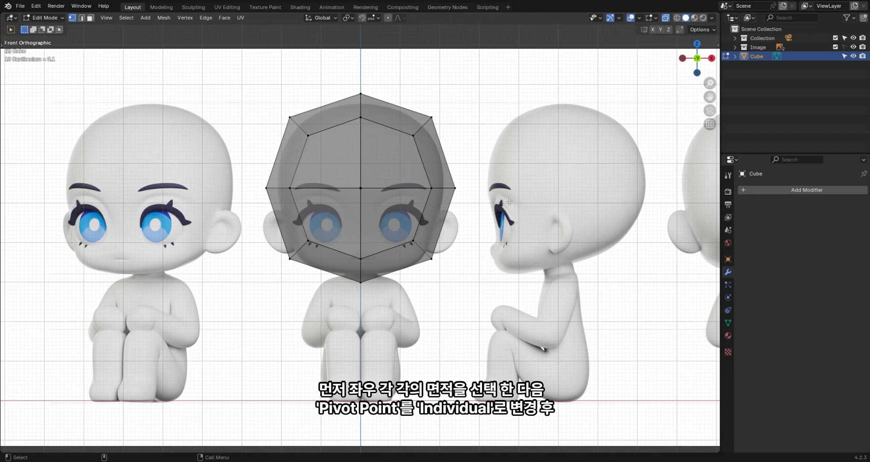
Flatten both sides of the head by scaling their vertices to about 0.70 along X around Individual Origins.
{"action": "left_click_drag", "start_coordinate": [406, 97], "coordinate": [460, 267]}
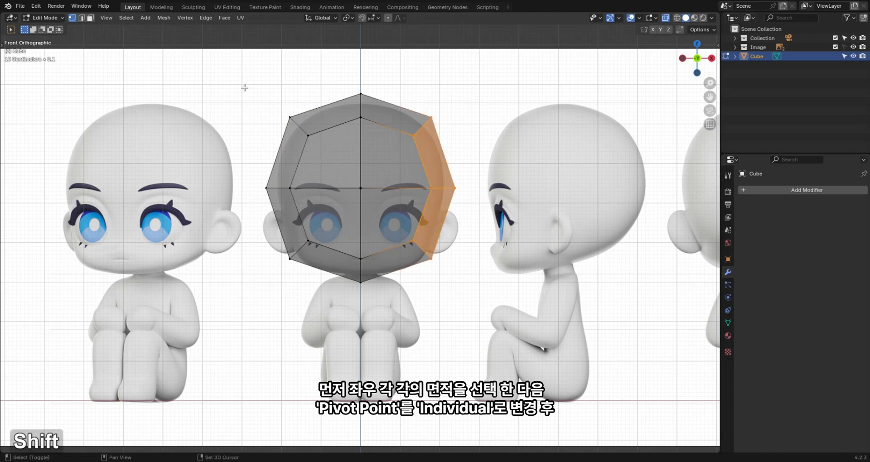
{"action": "left_click_drag", "start_coordinate": [245, 87], "coordinate": [330, 286], "text": "shift"}
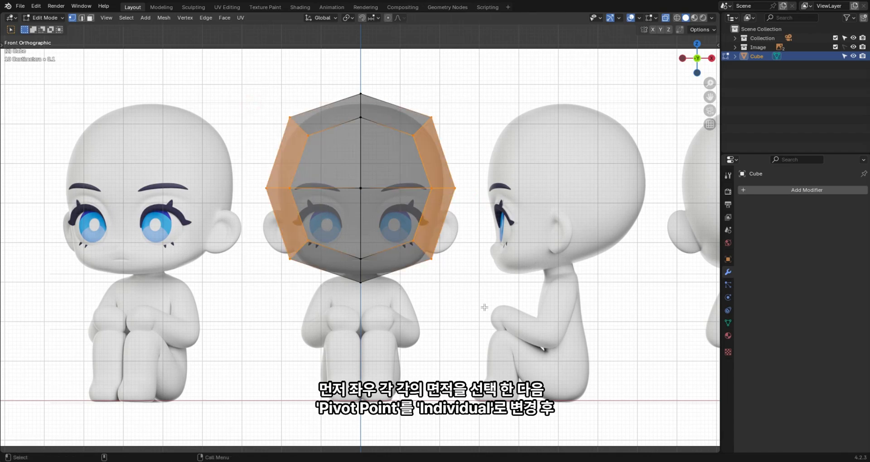
{"action": "left_click", "coordinate": [348, 18]}
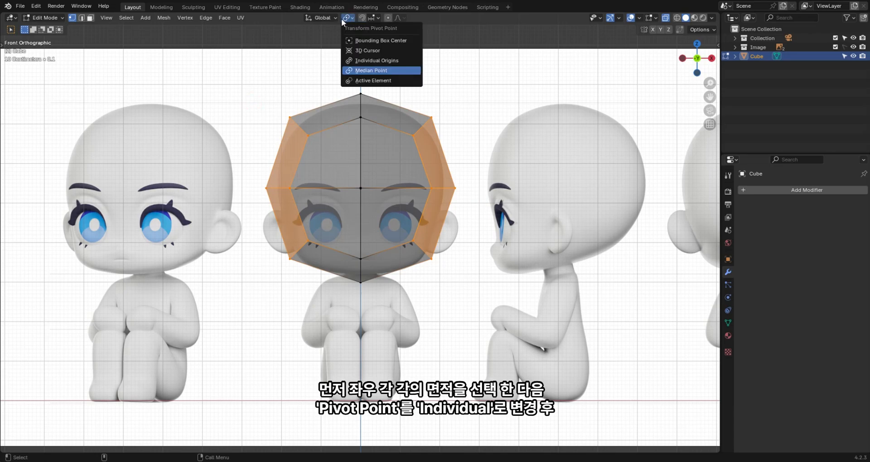
{"action": "left_click", "coordinate": [402, 60]}
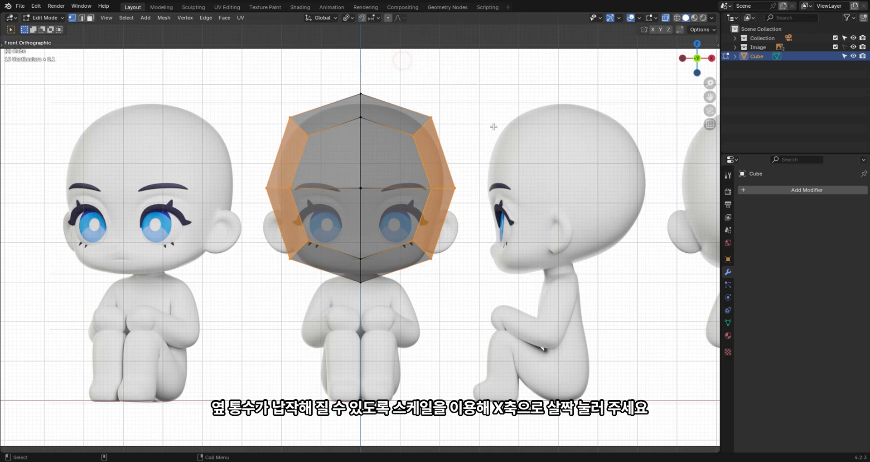
{"action": "key", "text": "s"}
{"action": "key", "text": "x"}
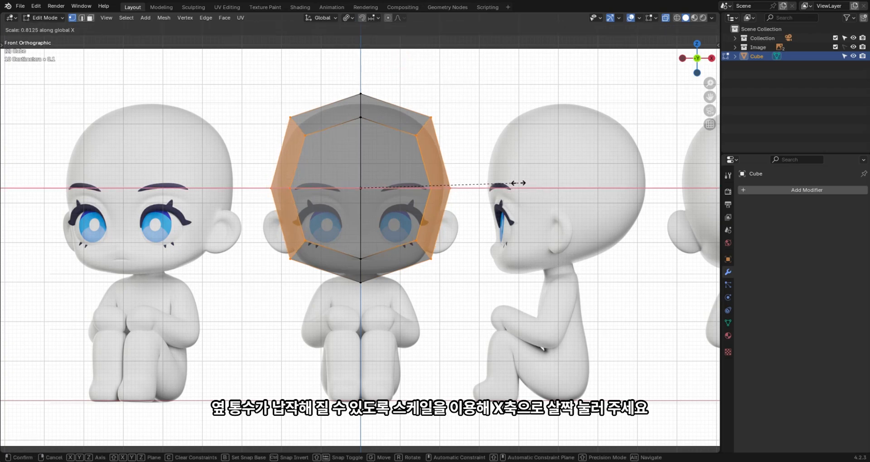
{"action": "left_click", "coordinate": [496, 174]}
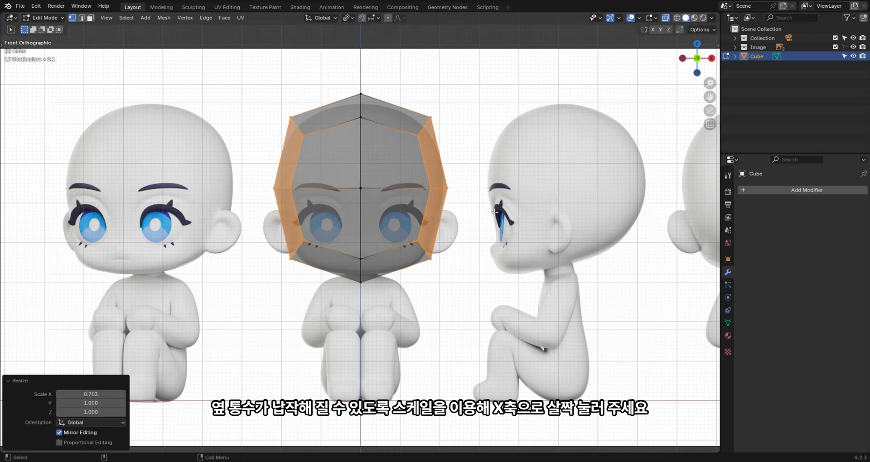
Widen the whole head mesh by scaling it about 1.05 along X and return to Object Mode.
{"action": "key", "text": "a"}
{"action": "key", "text": "s"}
{"action": "key", "text": "x"}
{"action": "key", "text": "shift"}
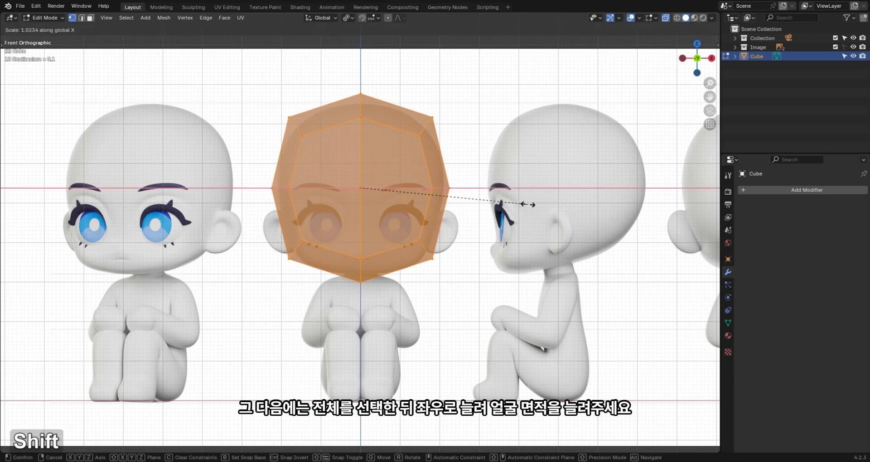
{"action": "left_click", "coordinate": [567, 196]}
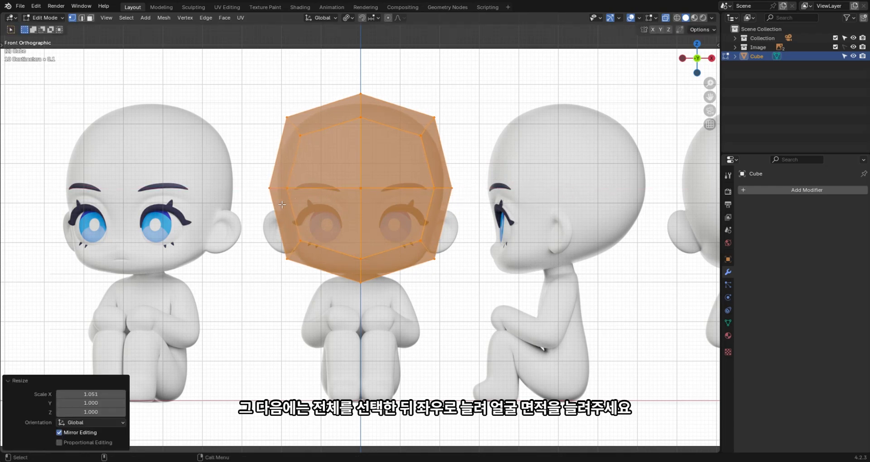
{"action": "key", "text": "Tab"}
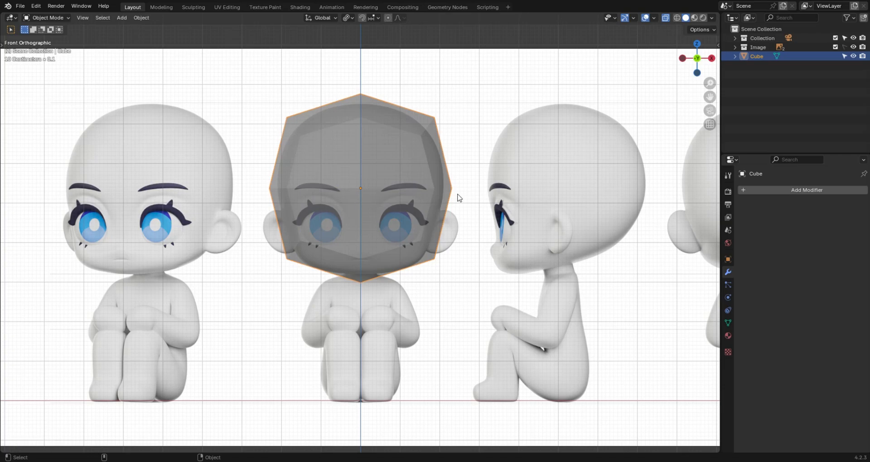
In the right side view, flatten the head's lower front vertices by scaling them to 0 along Z.
{"action": "key", "text": "grave"}
{"action": "left_click", "coordinate": [494, 200]}
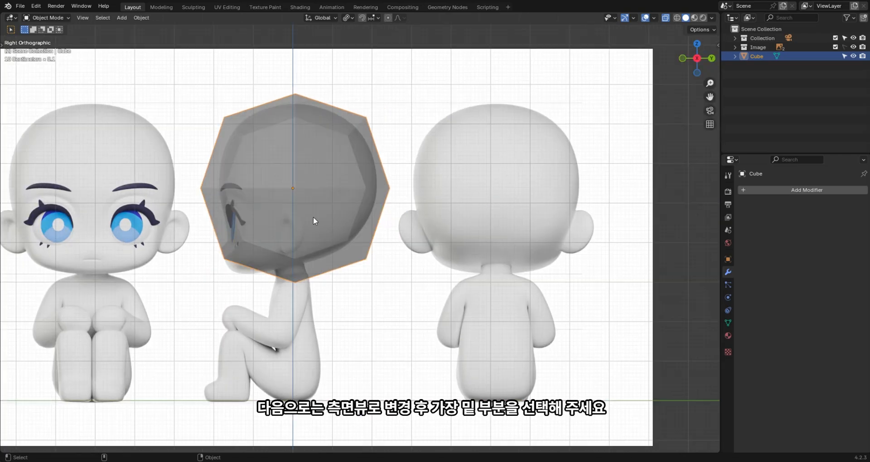
{"action": "key", "text": "Tab"}
{"action": "left_click_drag", "start_coordinate": [204, 233], "coordinate": [318, 296]}
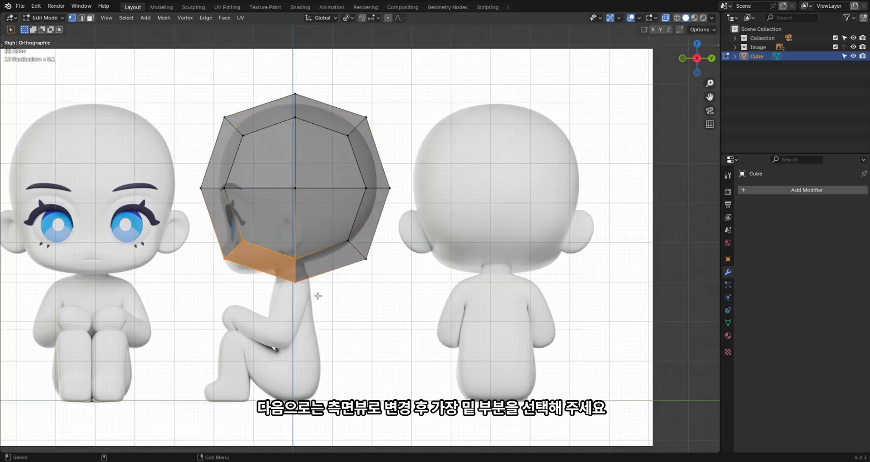
{"action": "key", "text": "s"}
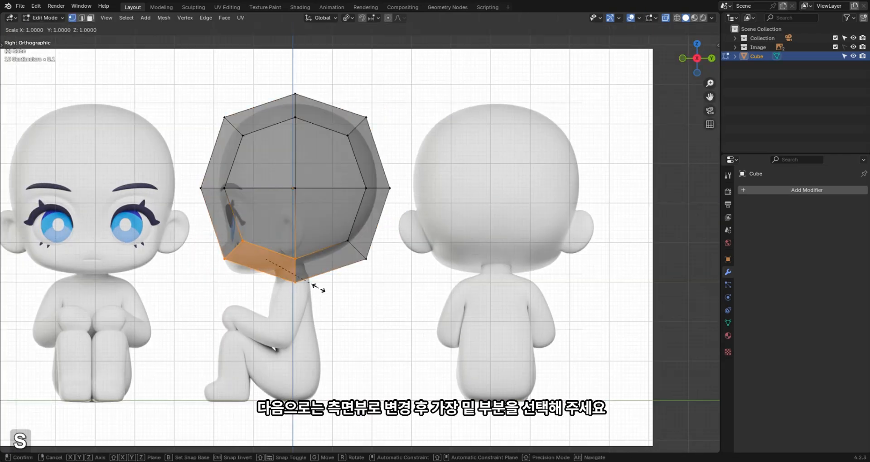
{"action": "key", "text": "z"}
{"action": "key", "text": "0"}
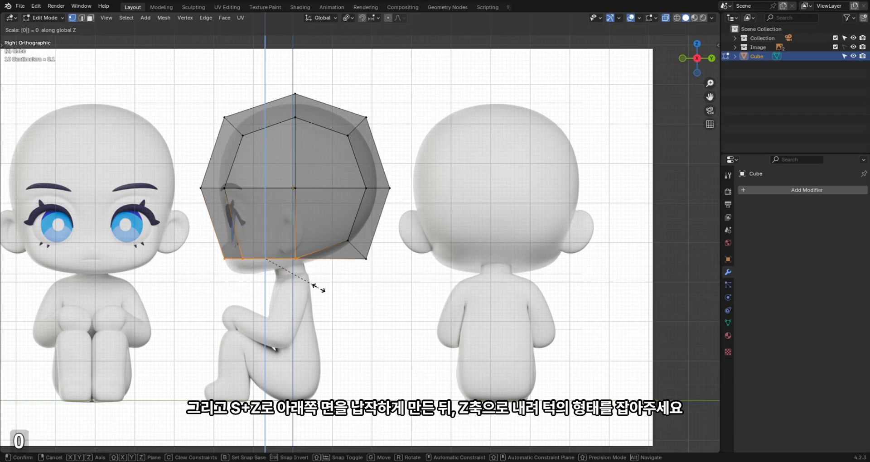
{"action": "key", "text": "Return"}
Lower the flattened chin vertices about 5.4 cm along Z to shape the jaw.
{"action": "key", "text": "g"}
{"action": "key", "text": "z"}
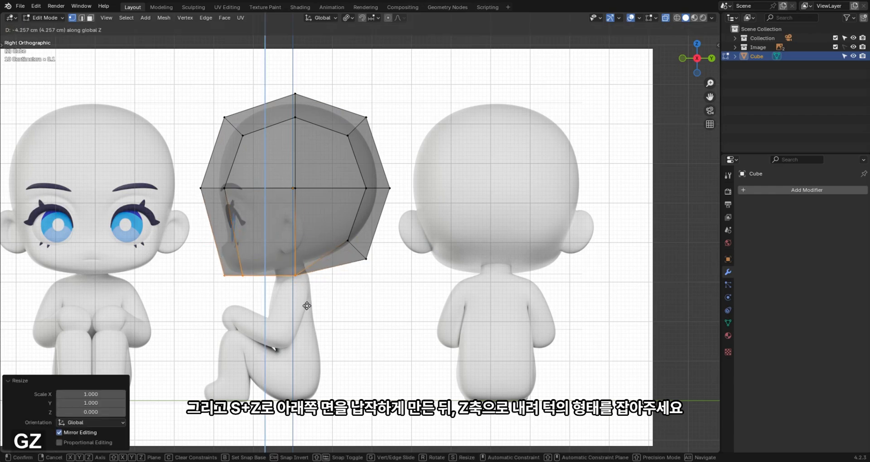
{"action": "key", "text": "shift"}
{"action": "left_click", "coordinate": [295, 332]}
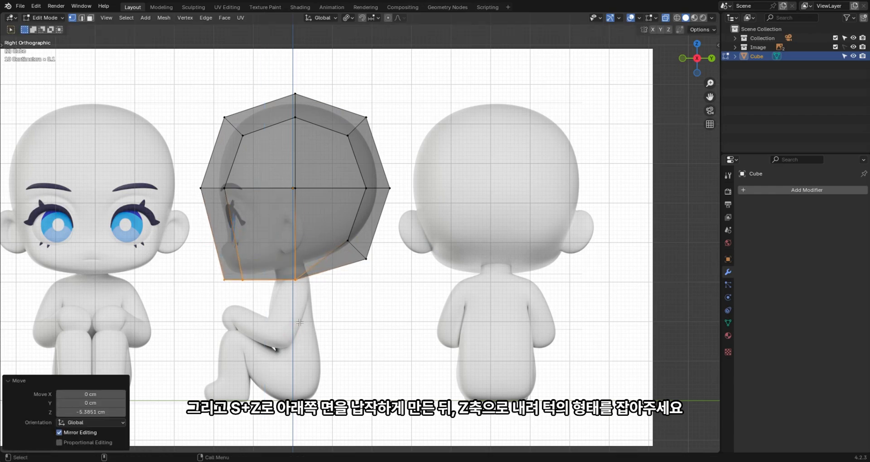
Knife-cut a straight horizontal line through both sides of the head, from the lower rear corner vertex to the face front.
{"action": "key", "text": "k"}
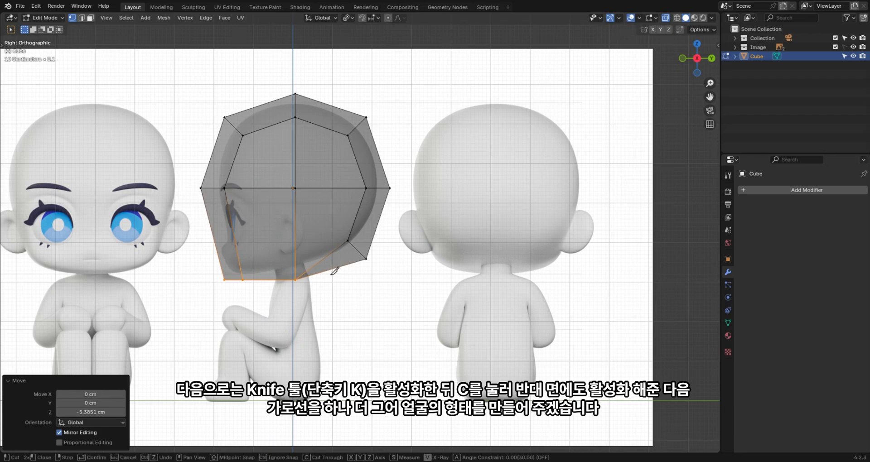
{"action": "key", "text": "c"}
{"action": "left_click", "coordinate": [348, 241]}
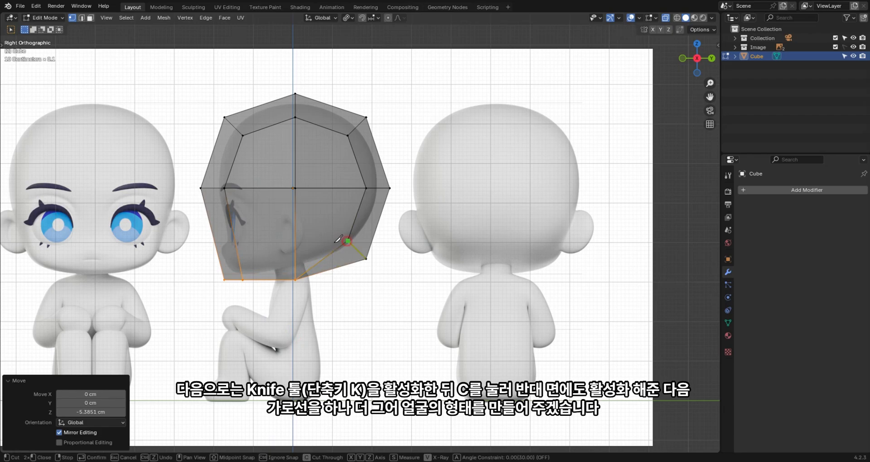
{"action": "key", "text": "a"}
{"action": "left_click", "coordinate": [194, 235]}
{"action": "key", "text": "Return"}
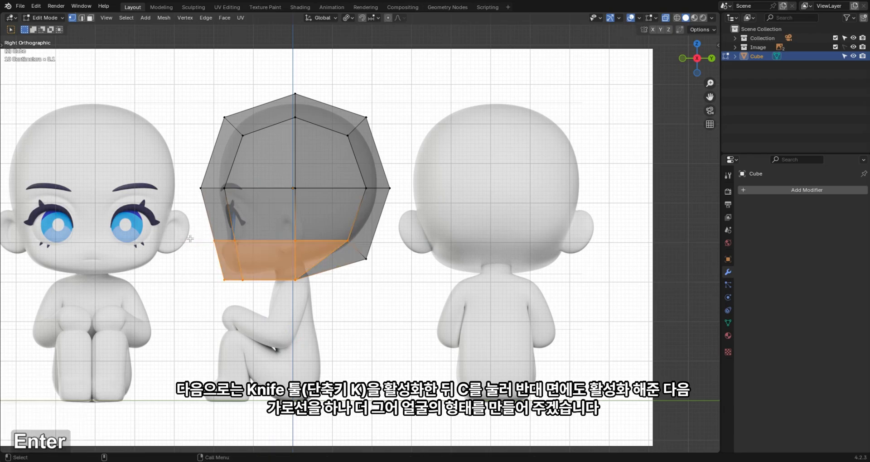
Flatten the lower front face vertices by scaling them to about 0.185 along Y.
{"action": "left_click_drag", "start_coordinate": [186, 229], "coordinate": [261, 322]}
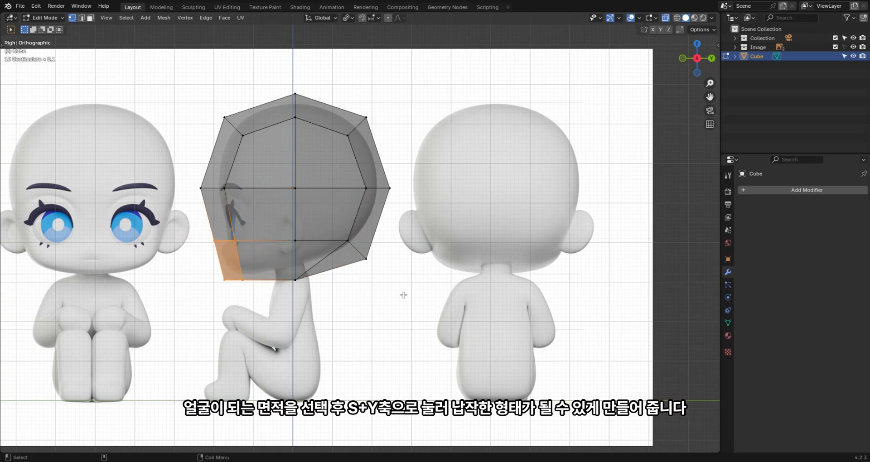
{"action": "key", "text": "s"}
{"action": "key", "text": "y"}
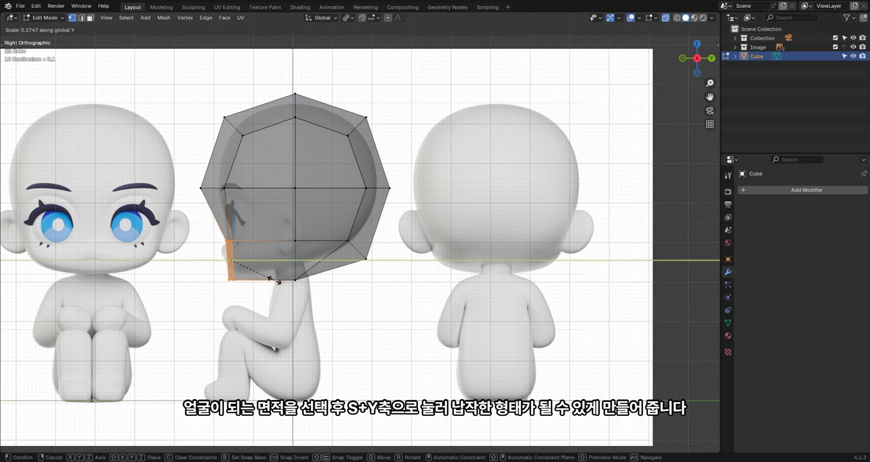
{"action": "left_click", "coordinate": [259, 275]}
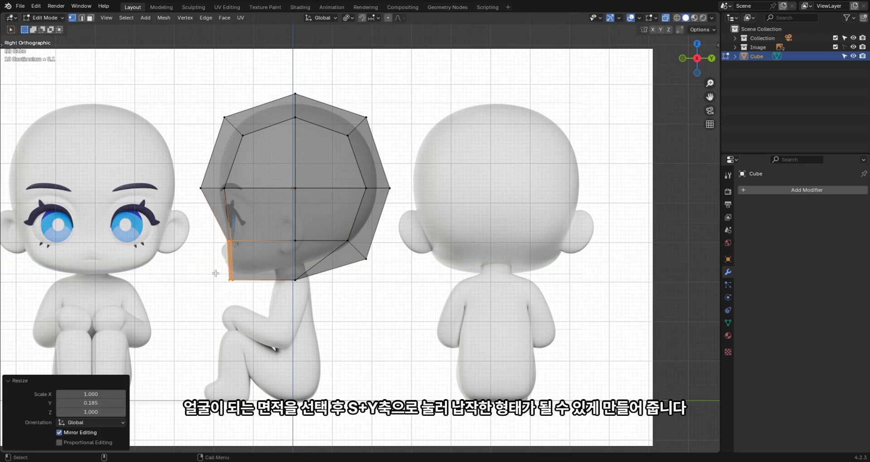
Move the bottom front chin vertices about -2.66 cm along Y.
{"action": "left_click_drag", "start_coordinate": [216, 273], "coordinate": [250, 294]}
{"action": "key", "text": "g"}
{"action": "key", "text": "y"}
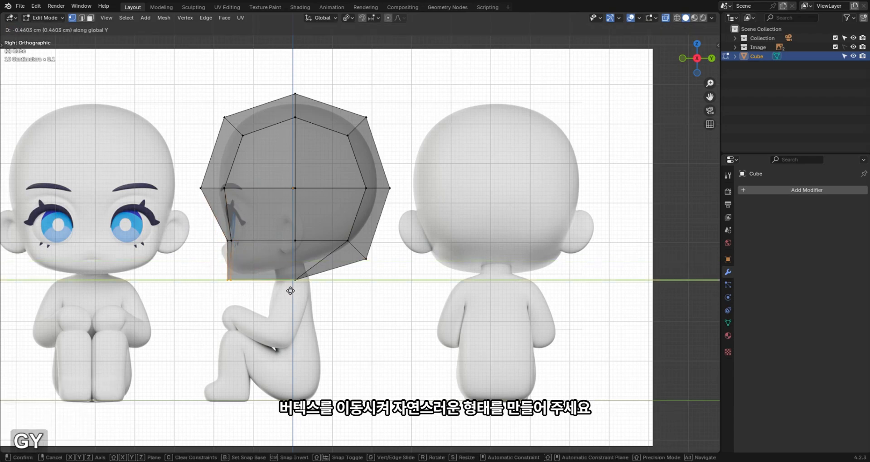
{"action": "key", "text": "shift"}
{"action": "left_click", "coordinate": [212, 297]}
Dissolve the unneeded rear section of the new horizontal cut, behind the head's vertical centre edge.
{"action": "scroll", "coordinate": [253, 303], "scroll_direction": "up", "scroll_amount": 3}
{"action": "middle_click_drag", "start_coordinate": [304, 313], "coordinate": [379, 285], "text": "alt"}
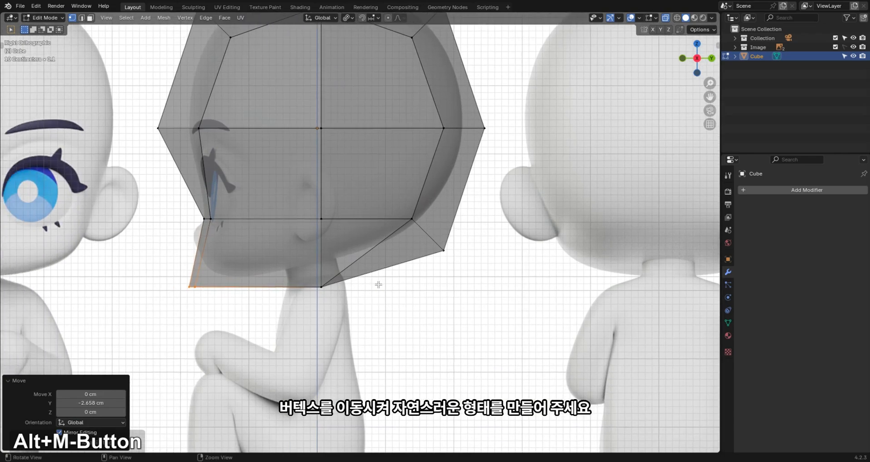
{"action": "key", "text": "2"}
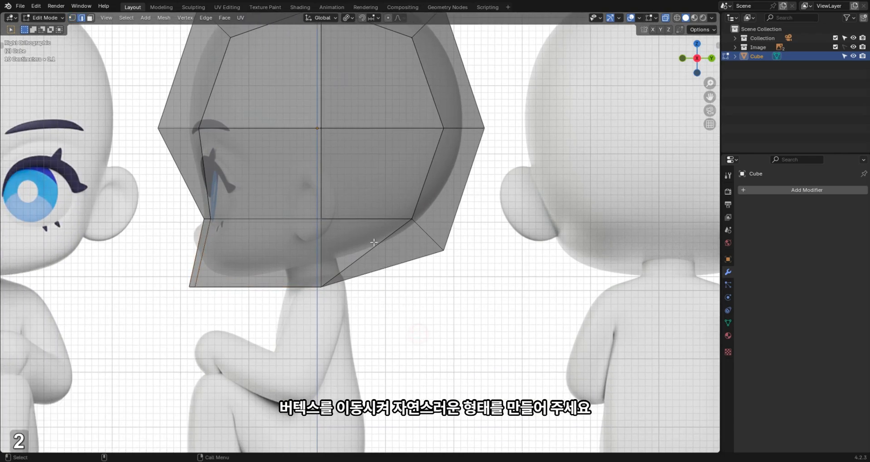
{"action": "left_click", "coordinate": [372, 226], "text": "shift"}
{"action": "key", "text": "x"}
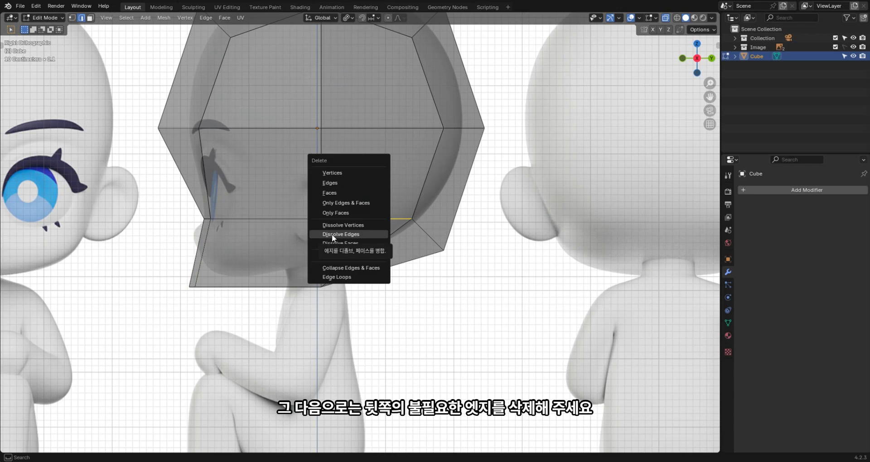
{"action": "left_click", "coordinate": [332, 234]}
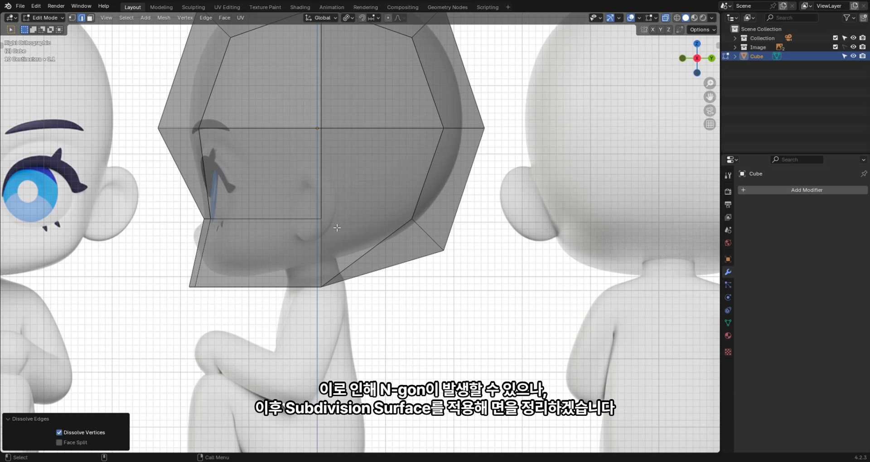
Try a level 1 subdivision on the solid-shaded head in Object Mode and undo it.
{"action": "key", "text": "Tab"}
{"action": "left_click", "coordinate": [250, 240]}
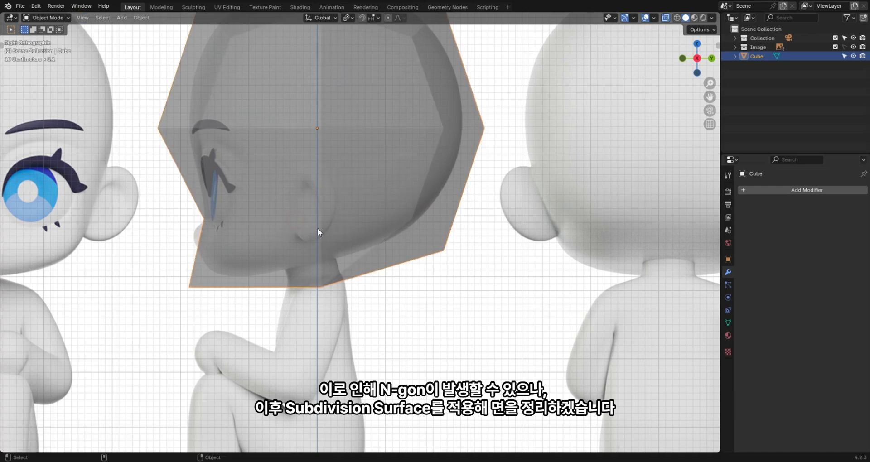
{"action": "scroll", "coordinate": [319, 234], "scroll_direction": "down", "scroll_amount": 4}
{"action": "key", "text": "alt+z"}
{"action": "left_click_drag", "start_coordinate": [320, 236], "coordinate": [359, 236], "text": "alt"}
{"action": "key", "text": "ctrl+1"}
{"action": "key", "text": "ctrl+z"}
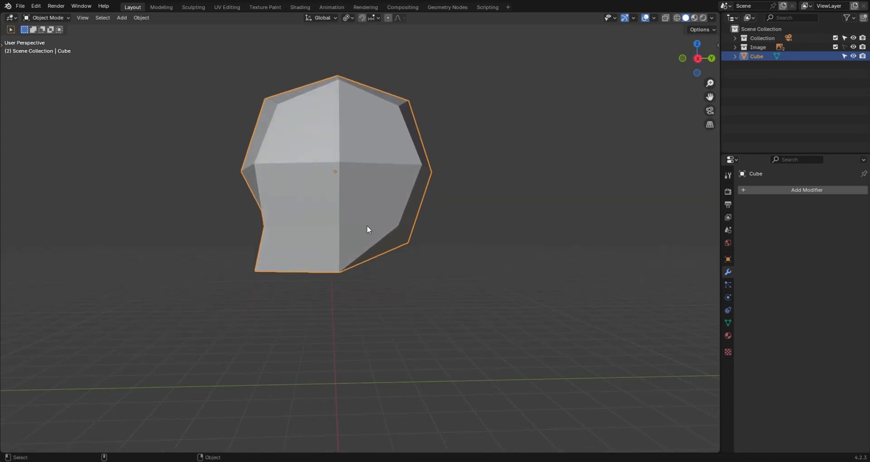
In the front view, raise the bottom side edges of the jaw about 3.37 cm along Z to form the jawline.
{"action": "key", "text": "grave"}
{"action": "left_click", "coordinate": [295, 181]}
{"action": "key", "text": "alt+z"}
{"action": "middle_click_drag", "start_coordinate": [416, 249], "coordinate": [386, 289], "text": "alt"}
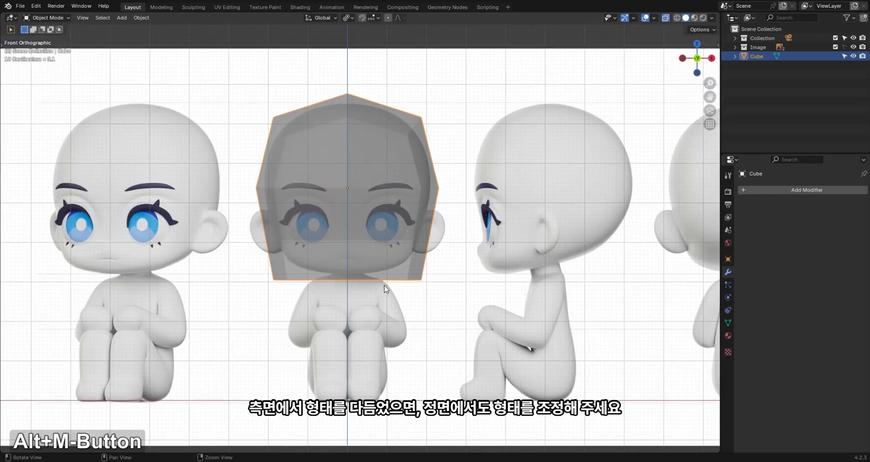
{"action": "scroll", "coordinate": [385, 289], "scroll_direction": "up", "scroll_amount": 1}
{"action": "key", "text": "Tab"}
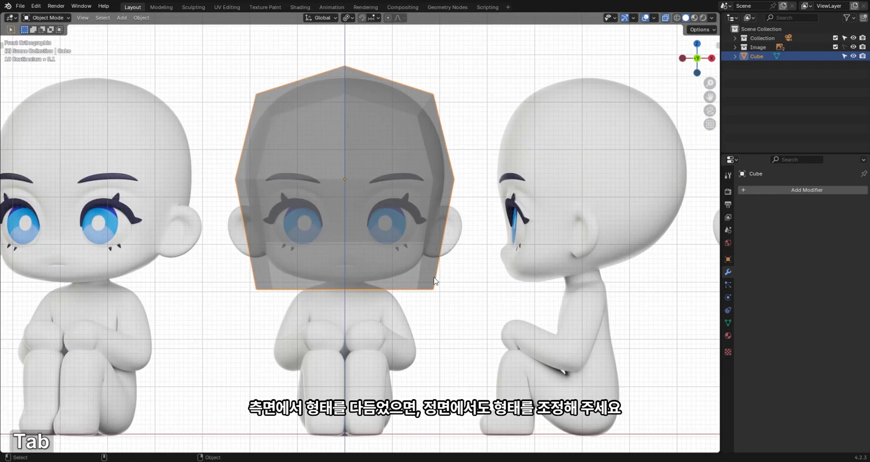
{"action": "key", "text": "Tab"}
{"action": "left_click", "coordinate": [408, 288]}
{"action": "left_click_drag", "start_coordinate": [251, 284], "coordinate": [285, 317], "text": "shift"}
{"action": "key", "text": "g"}
{"action": "key", "text": "z"}
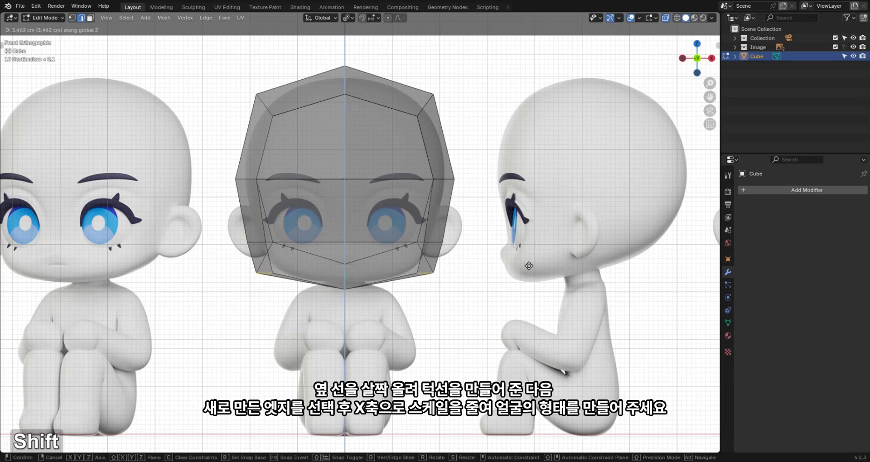
{"action": "left_click", "coordinate": [529, 266]}
Narrow the horizontal edge loop cut below the eyes by scaling it to about 0.904 along X.
{"action": "key", "text": "alt+z"}
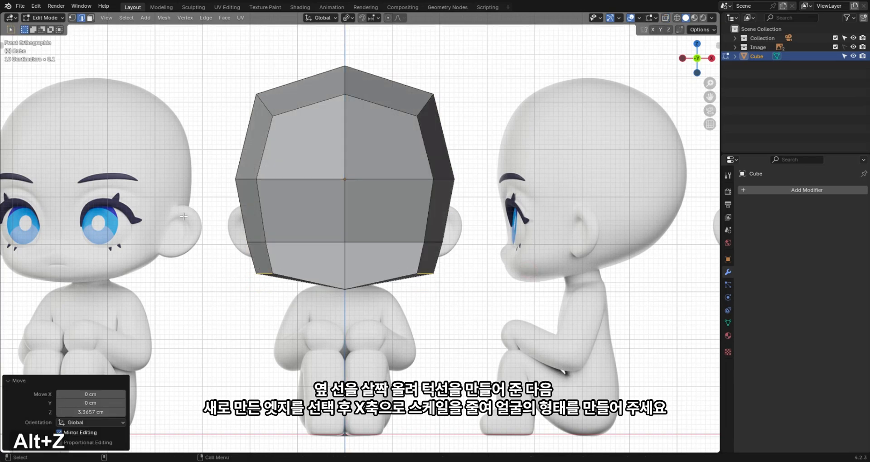
{"action": "left_click", "coordinate": [433, 242], "text": "alt"}
{"action": "middle_click_drag", "start_coordinate": [496, 278], "coordinate": [230, 173]}
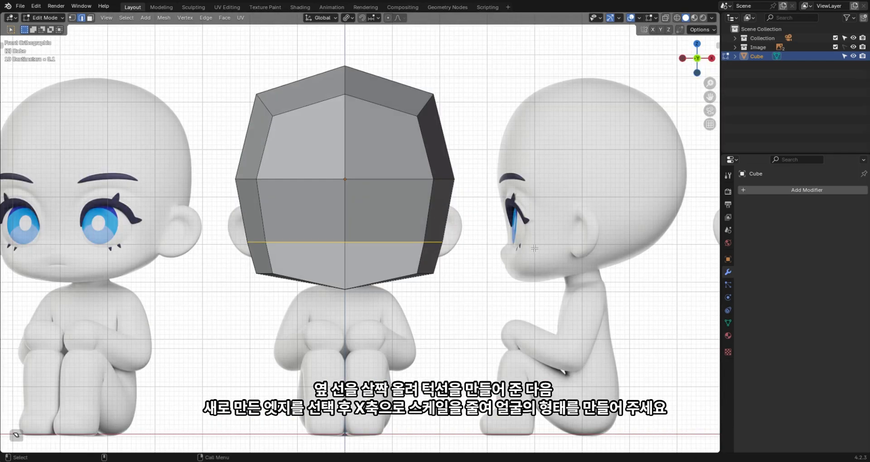
{"action": "key", "text": "s"}
{"action": "key", "text": "x"}
{"action": "left_click", "coordinate": [516, 248]}
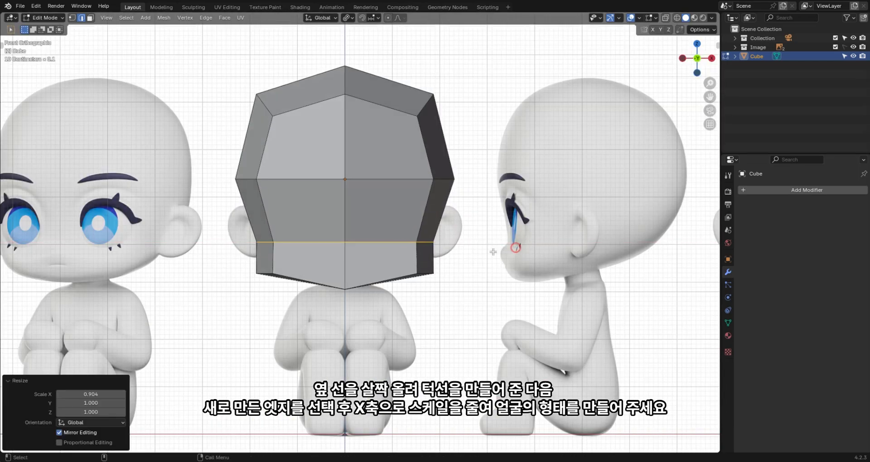
Add a level 1 Subdivision modifier to the head in Object Mode and show its advanced options.
{"action": "key", "text": "Tab"}
{"action": "key", "text": "ctrl+1"}
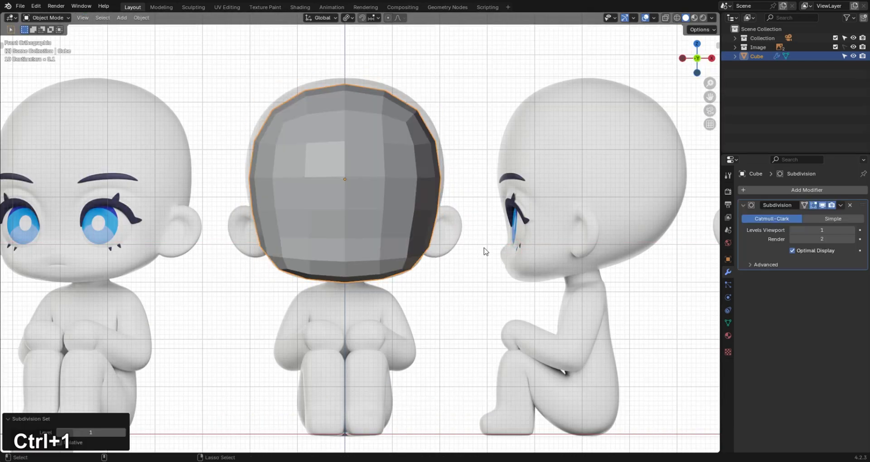
{"action": "left_click", "coordinate": [762, 265]}
Select the bottom side edges on both sides of the jaw in Edit Mode with X-ray on.
{"action": "scroll", "coordinate": [362, 235], "scroll_direction": "up", "scroll_amount": 3}
{"action": "key", "text": "alt+z"}
{"action": "key", "text": "Tab"}
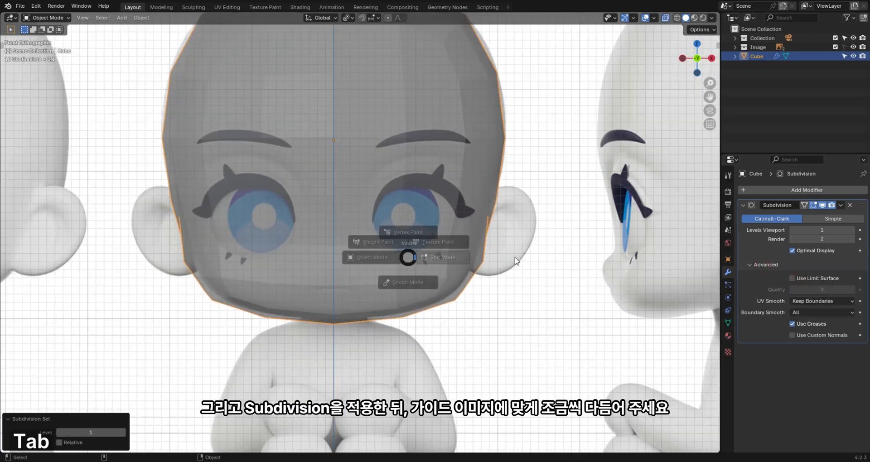
{"action": "left_click_drag", "start_coordinate": [169, 275], "coordinate": [223, 320]}
{"action": "left_click_drag", "start_coordinate": [445, 275], "coordinate": [506, 333], "text": "shift"}
{"action": "key", "text": "s"}
{"action": "key", "text": "x"}
{"action": "left_click", "coordinate": [502, 316]}
{"action": "key", "text": "ctrl+z"}
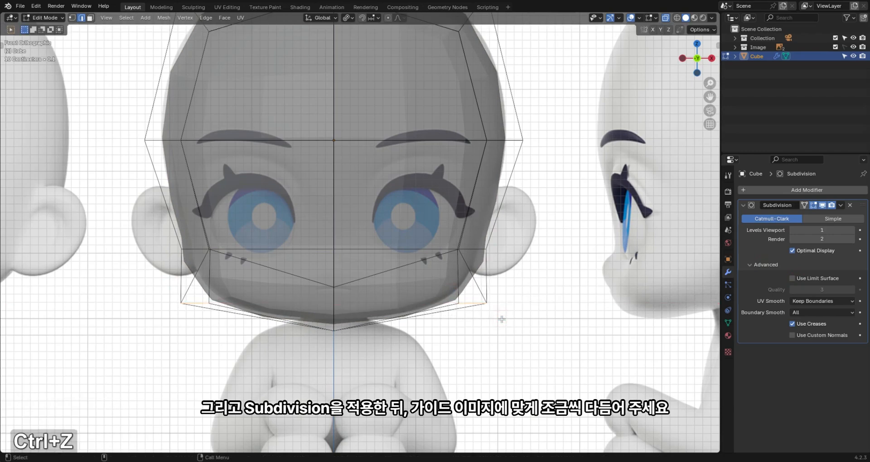
Narrow the selected bottom jaw edges by scaling them to about 0.956 along X.
{"action": "key", "text": "Tab"}
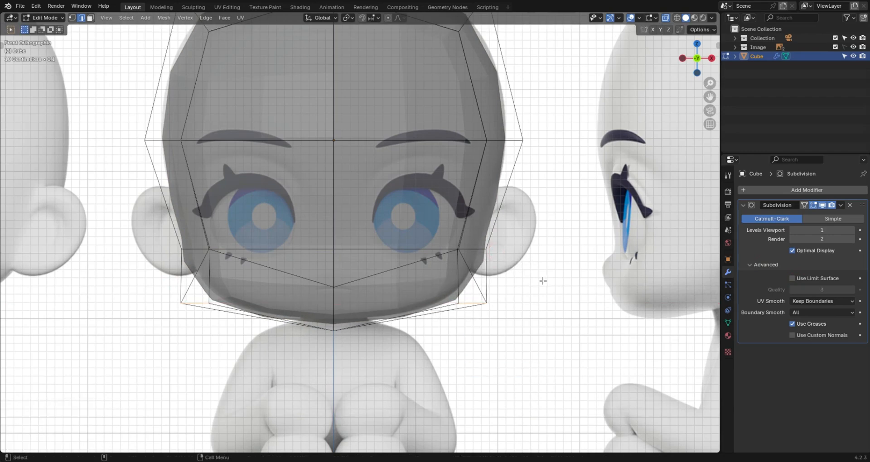
{"action": "key", "text": "s"}
{"action": "key", "text": "x"}
{"action": "left_click", "coordinate": [524, 274]}
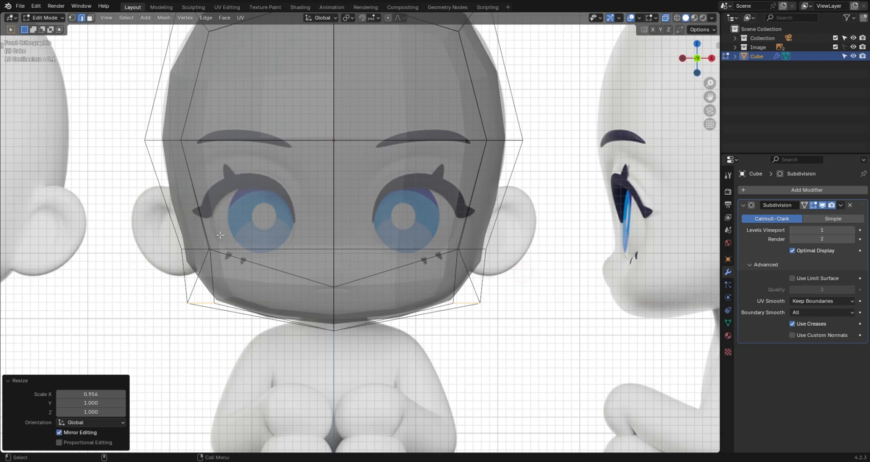
Narrow the horizontal edges below the eyes by scaling them to about 0.939 along X.
{"action": "left_click_drag", "start_coordinate": [149, 231], "coordinate": [570, 254]}
{"action": "key", "text": "alt+z"}
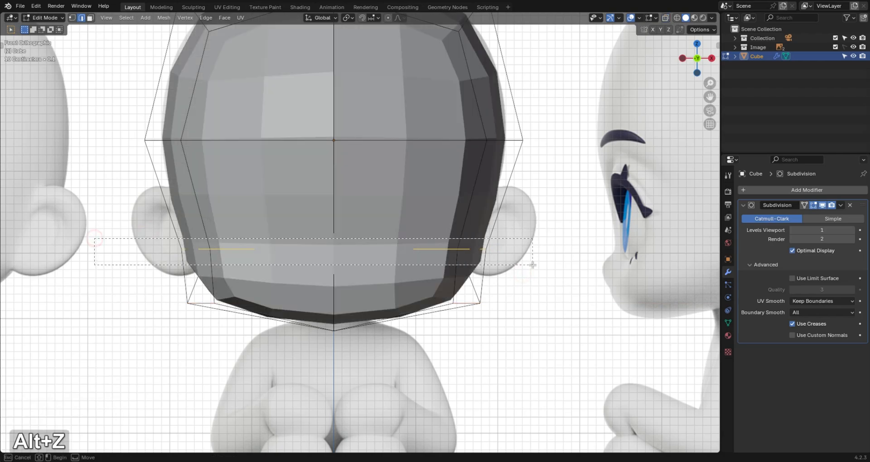
{"action": "key", "text": "s"}
{"action": "key", "text": "x"}
{"action": "left_click", "coordinate": [510, 266]}
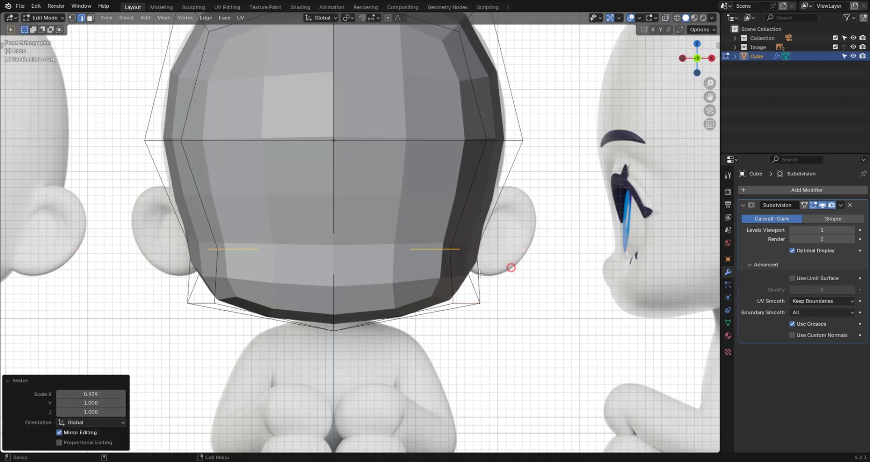
With X-ray back on, narrow the bottom side jaw edges slightly more, to about 0.98 along X.
{"action": "key", "text": "Tab"}
{"action": "key", "text": "alt+z"}
{"action": "key", "text": "Tab"}
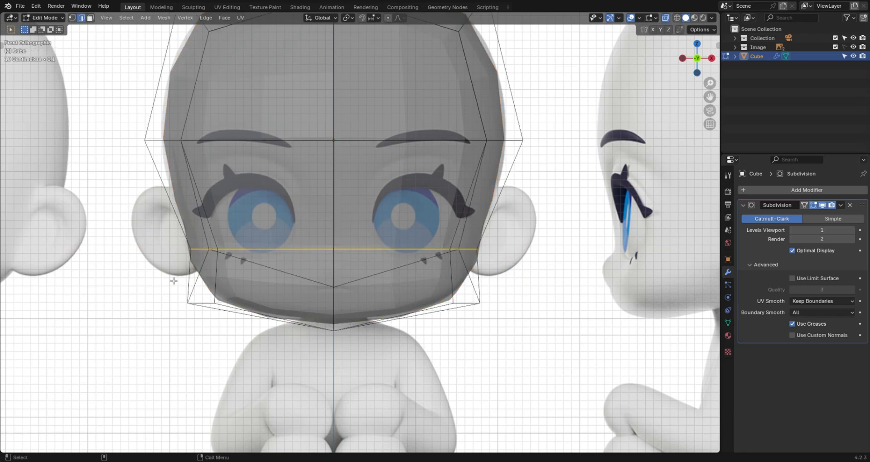
{"action": "key", "text": "s"}
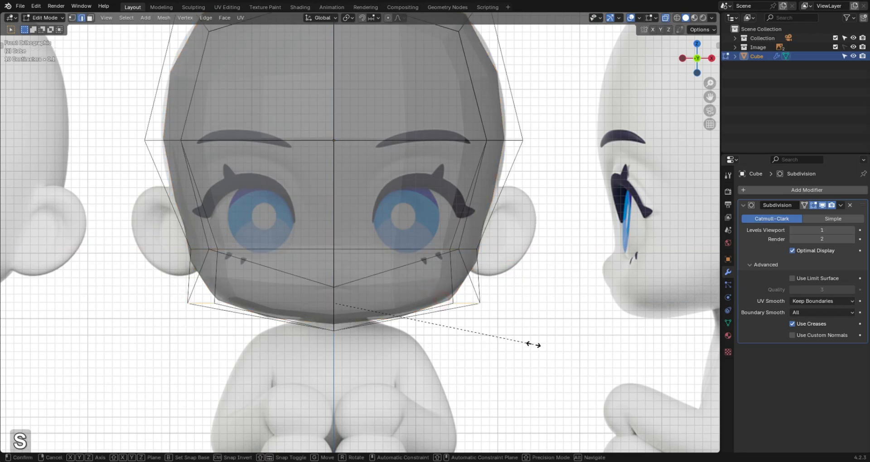
{"action": "key", "text": "x"}
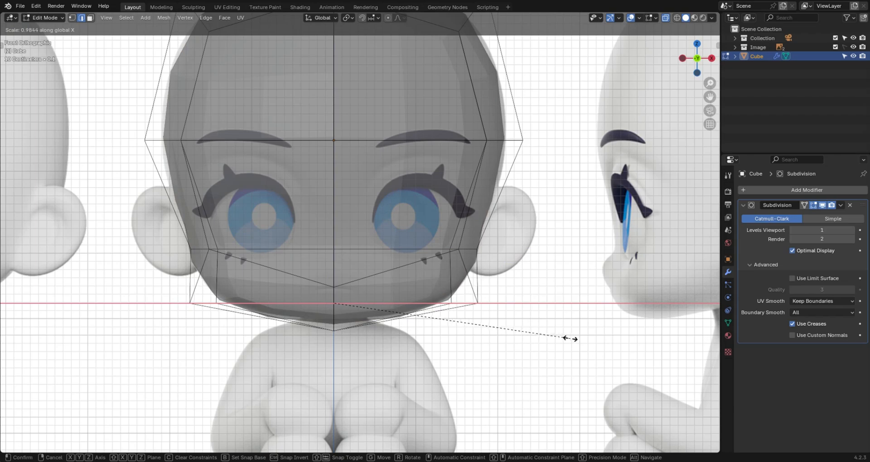
{"action": "left_click", "coordinate": [569, 341]}
In the right side view, raise the lower rear corner edges of the head about 2.96 cm along Z.
{"action": "left_click", "coordinate": [219, 248]}
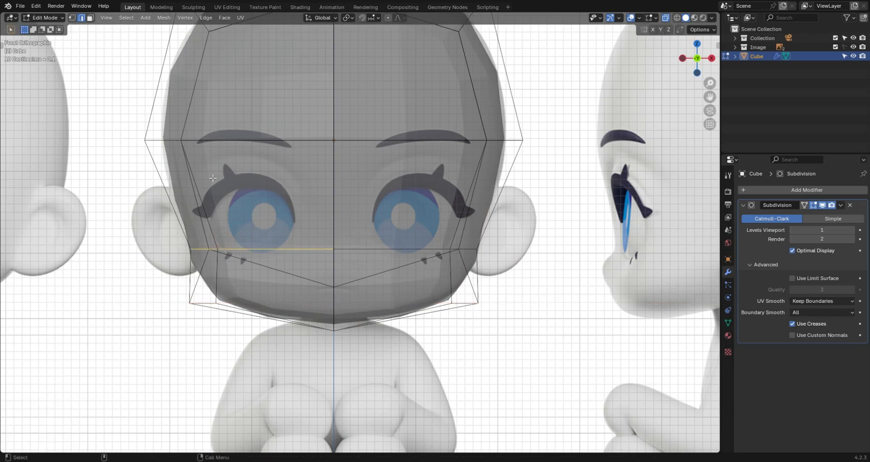
{"action": "left_click_drag", "start_coordinate": [74, 181], "coordinate": [466, 252]}
{"action": "scroll", "coordinate": [467, 253], "scroll_direction": "down", "scroll_amount": 2}
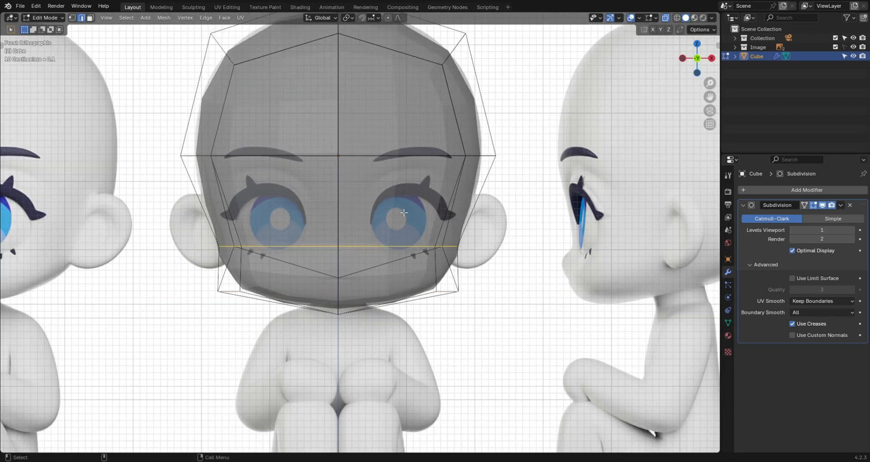
{"action": "middle_click_drag", "start_coordinate": [467, 253], "coordinate": [411, 212], "text": "alt"}
{"action": "key", "text": "alt+z"}
{"action": "key", "text": "alt+z"}
{"action": "left_click", "coordinate": [426, 261]}
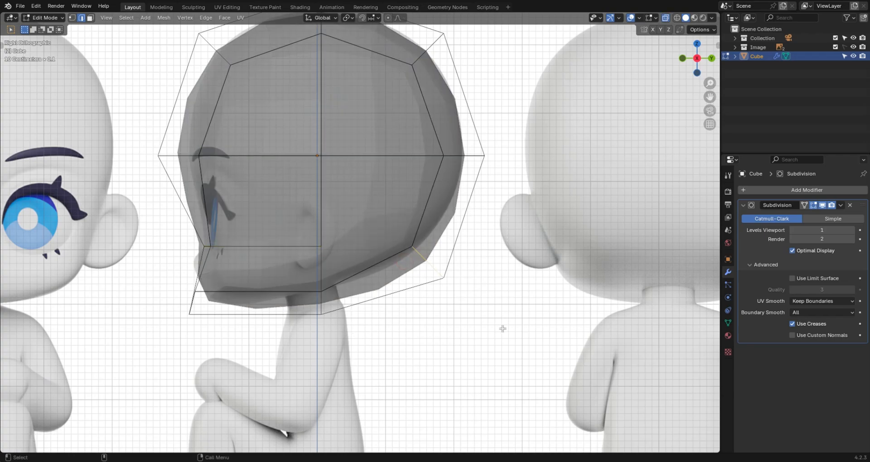
{"action": "key", "text": "g"}
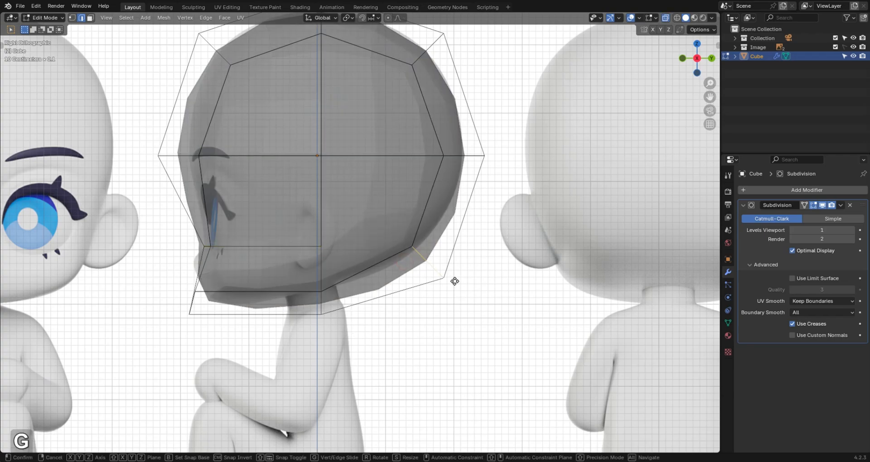
{"action": "key", "text": "z"}
{"action": "key", "text": "shift"}
{"action": "left_click", "coordinate": [444, 234]}
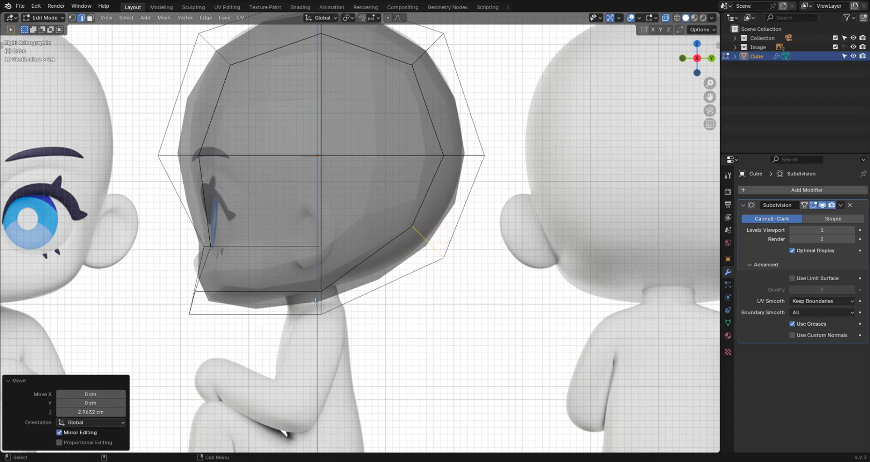
Raise the middle edges of the head's underside, above the neck, about 1.96 cm along Z.
{"action": "left_click", "coordinate": [321, 302]}
{"action": "key", "text": "g"}
{"action": "key", "text": "z"}
{"action": "key", "text": "shift"}
{"action": "left_click", "coordinate": [358, 294]}
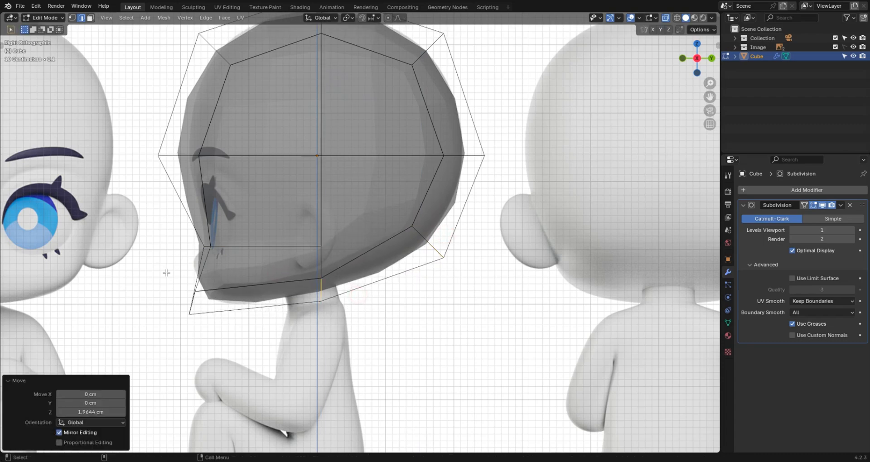
In the right side view, lower the front chin edges of the head about 1.5 cm along Z.
{"action": "left_click", "coordinate": [193, 303]}
{"action": "key", "text": "g"}
{"action": "key", "text": "z"}
{"action": "key", "text": "shift"}
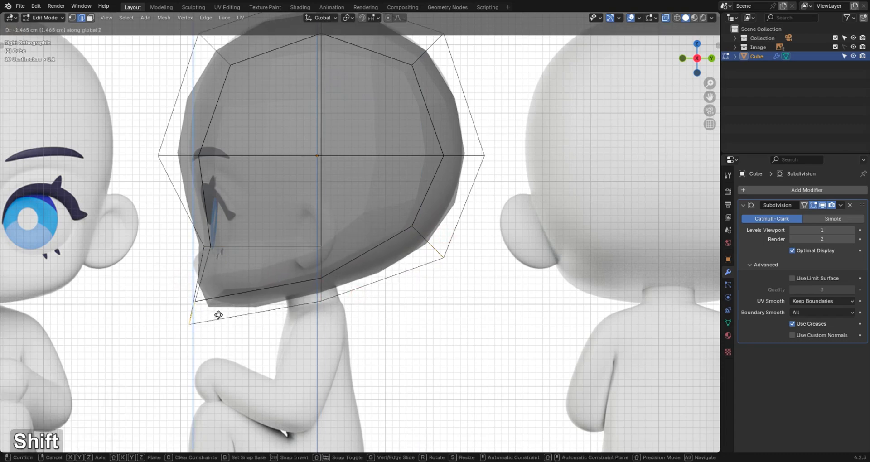
{"action": "left_click", "coordinate": [217, 312]}
{"action": "key", "text": "Tab"}
{"action": "key", "text": "alt+z"}
{"action": "key", "text": "alt+z"}
{"action": "scroll", "coordinate": [278, 298], "scroll_direction": "up", "scroll_amount": 2}
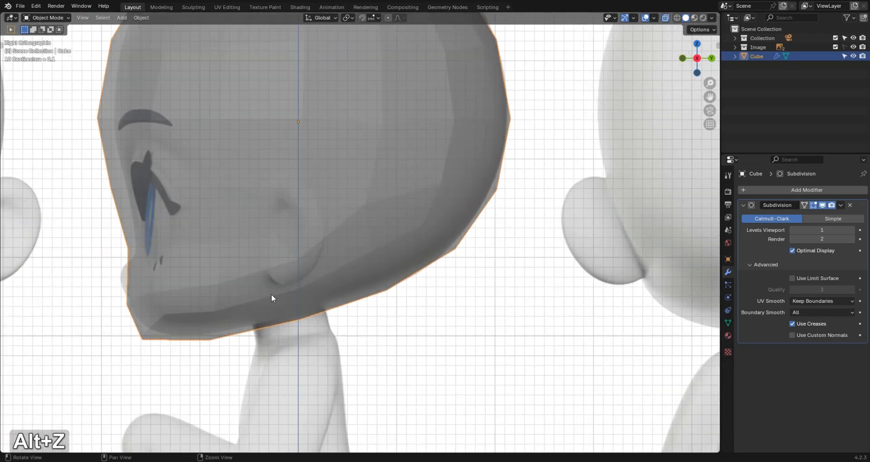
Move the front edges below the eyes back about 1.1 cm along Y.
{"action": "key", "text": "Tab"}
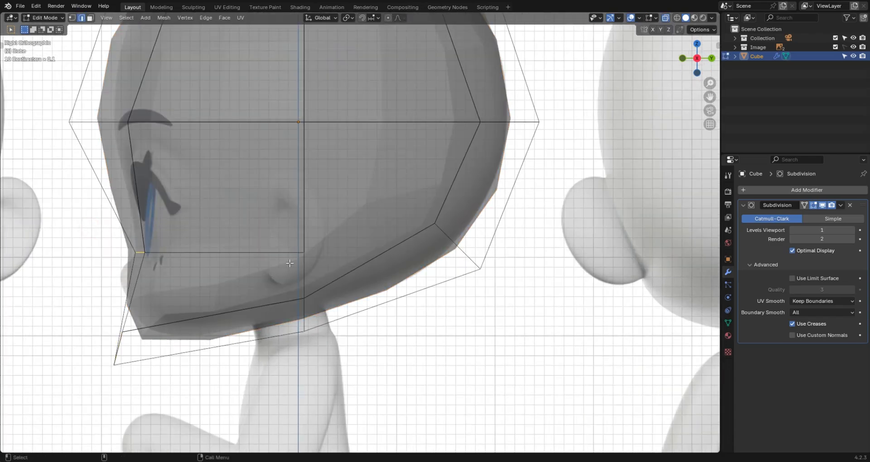
{"action": "key", "text": "g"}
{"action": "key", "text": "y"}
{"action": "left_click", "coordinate": [346, 262]}
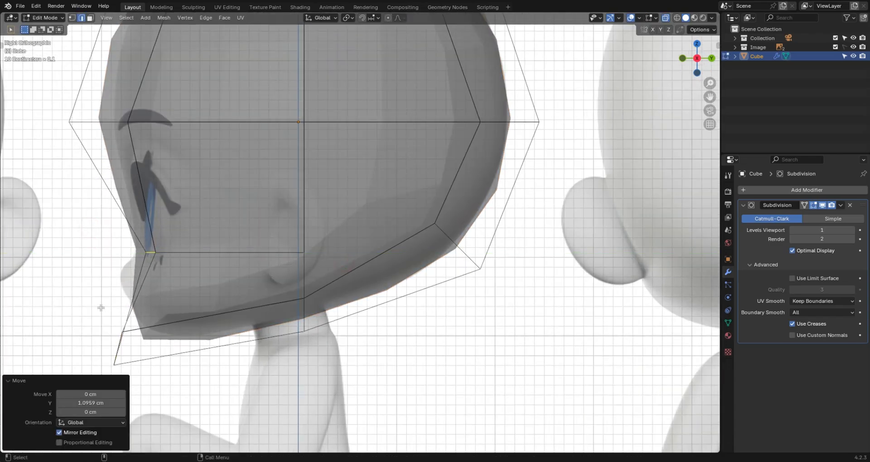
Move the front chin edges back about 0.81 cm along Y and raise them about 0.51 cm along Z.
{"action": "left_click_drag", "start_coordinate": [98, 308], "coordinate": [166, 395], "text": "shift"}
{"action": "key", "text": "g"}
{"action": "key", "text": "y"}
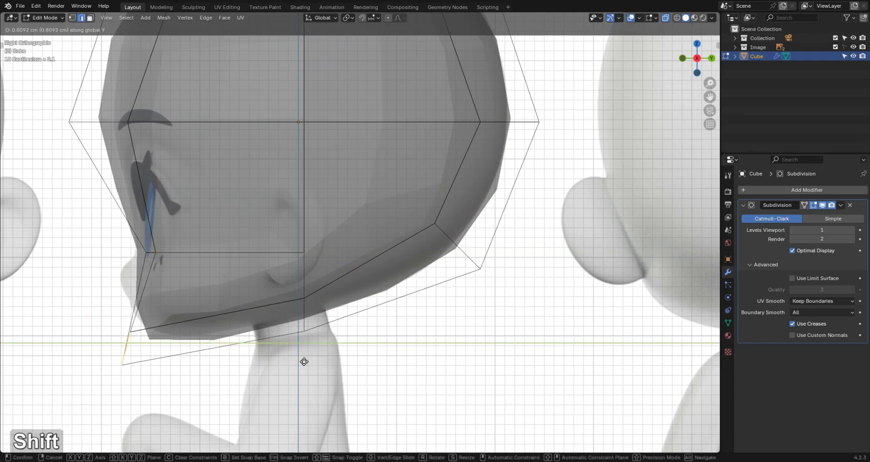
{"action": "left_click", "coordinate": [302, 361]}
{"action": "key", "text": "g"}
{"action": "key", "text": "z"}
{"action": "left_click", "coordinate": [302, 357]}
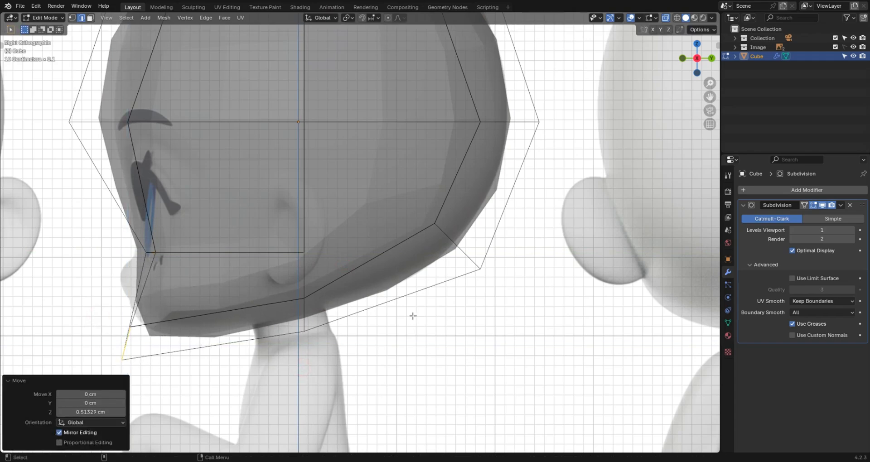
{"action": "key", "text": "Tab"}
{"action": "left_click", "coordinate": [249, 300]}
{"action": "middle_click_drag", "start_coordinate": [248, 300], "coordinate": [298, 216]}
{"action": "key", "text": "alt+z"}
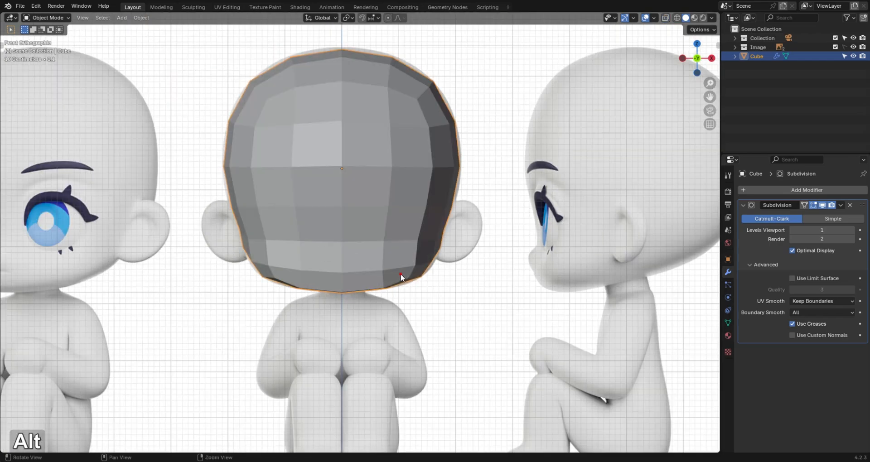
{"action": "mouse_move", "coordinate": [402, 277]}
{"action": "middle_mouse_down"}
{"action": "mouse_move", "coordinate": [300, 251]}
{"action": "mouse_move", "coordinate": [397, 260]}
{"action": "mouse_move", "coordinate": [408, 285]}
{"action": "middle_mouse_up"}
{"action": "key", "text": "KP_1"}
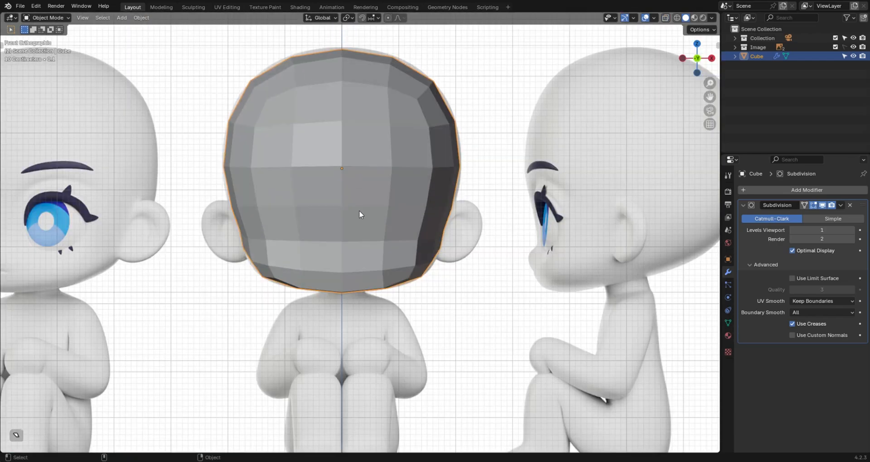
In front view, scale the whole head mesh to about 1.027 to fit the reference outline, fine-tuning its height along Z.
{"action": "key", "text": "Tab"}
{"action": "key", "text": "alt+z"}
{"action": "key", "text": "a"}
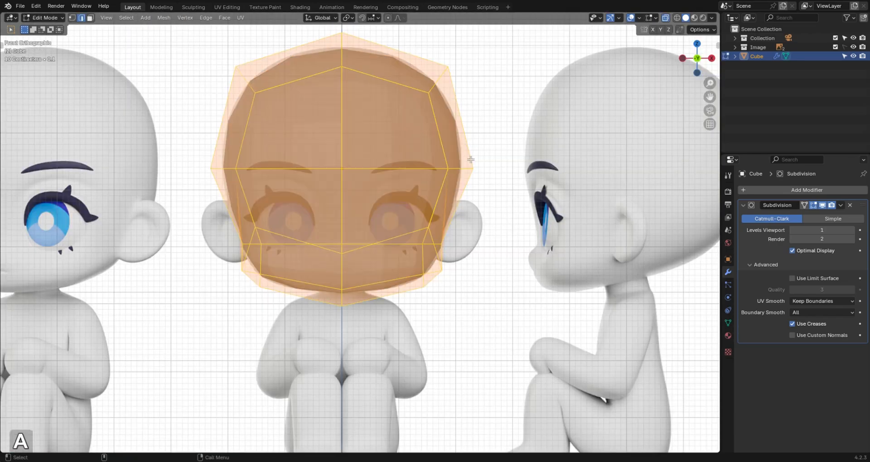
{"action": "key", "text": "s"}
{"action": "left_click", "coordinate": [503, 130]}
{"action": "key", "text": "g"}
{"action": "key", "text": "z"}
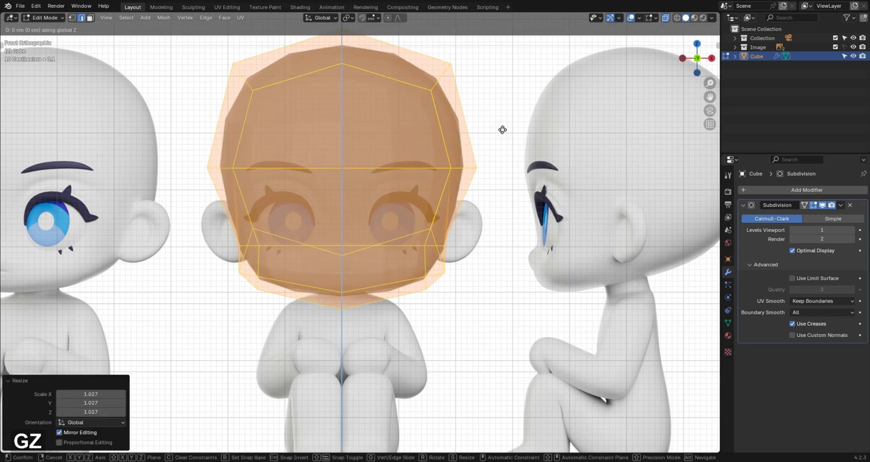
{"action": "left_click", "coordinate": [502, 141]}
{"action": "key", "text": "Tab"}
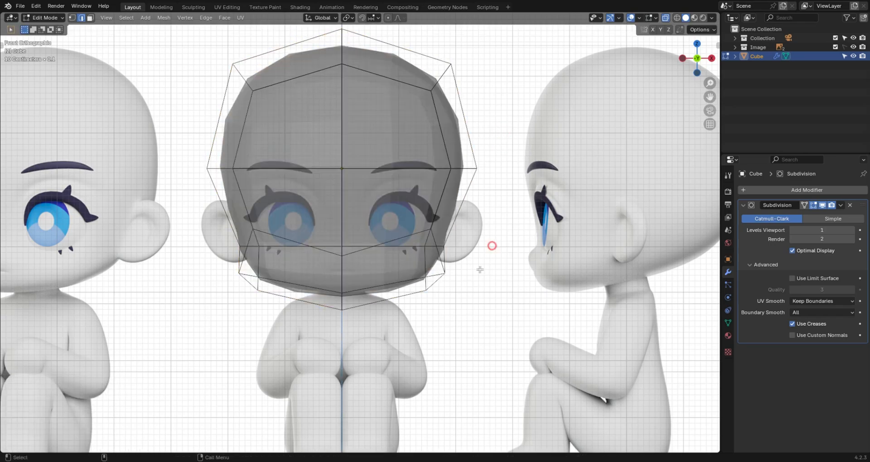
{"action": "scroll", "coordinate": [451, 280], "scroll_direction": "down", "scroll_amount": 3}
{"action": "key", "text": "alt+z"}
{"action": "middle_click_drag", "start_coordinate": [418, 267], "coordinate": [387, 299], "text": "alt"}
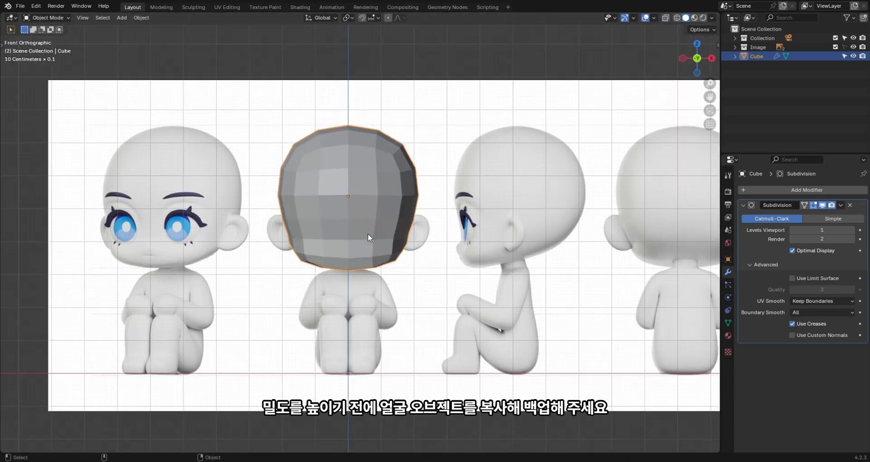
Duplicate the head object and move the copy along X onto the side-view reference.
{"action": "key", "text": "shift+d"}
{"action": "key", "text": "g"}
{"action": "key", "text": "x"}
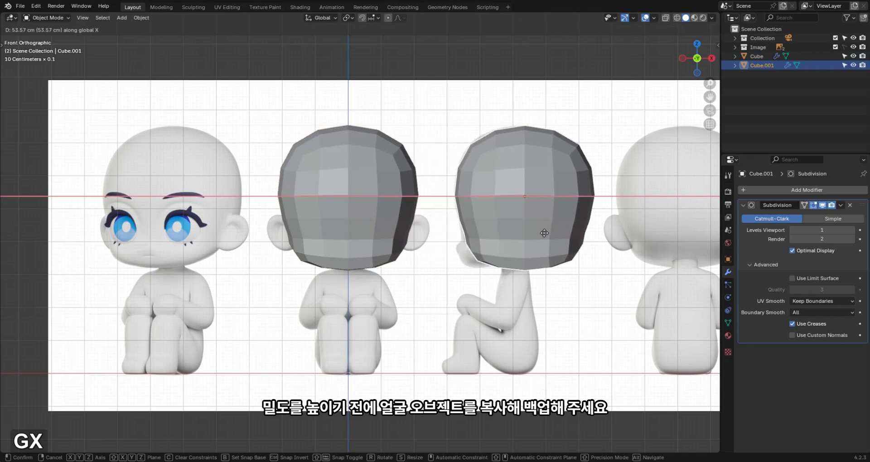
{"action": "left_click", "coordinate": [534, 226]}
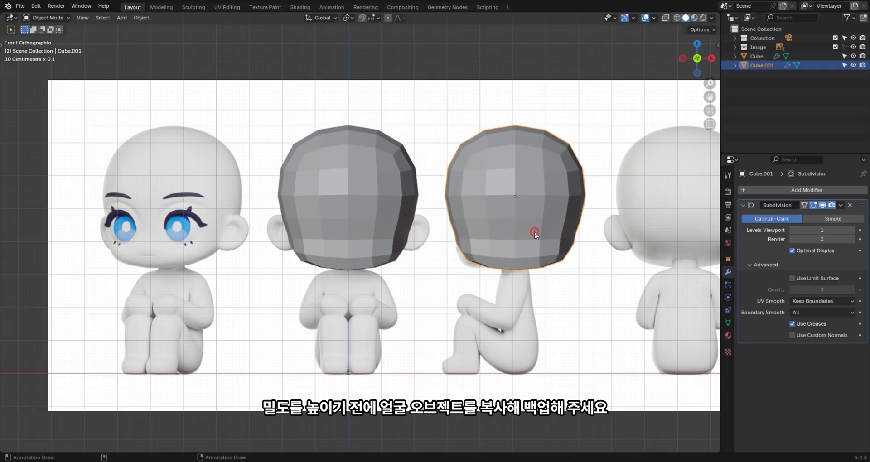
Move the duplicated head into a new collection named backup and hide that collection.
{"action": "key", "text": "m"}
{"action": "left_click", "coordinate": [535, 231]}
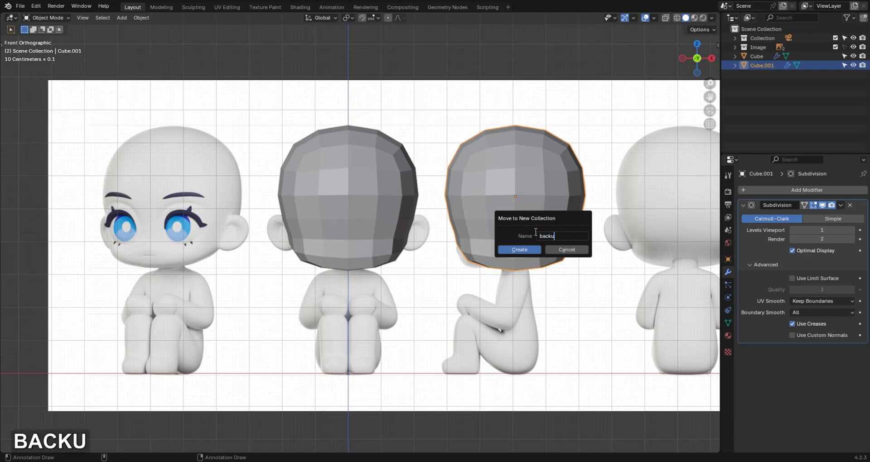
{"action": "type", "text": "backup"}
{"action": "key", "text": "Return"}
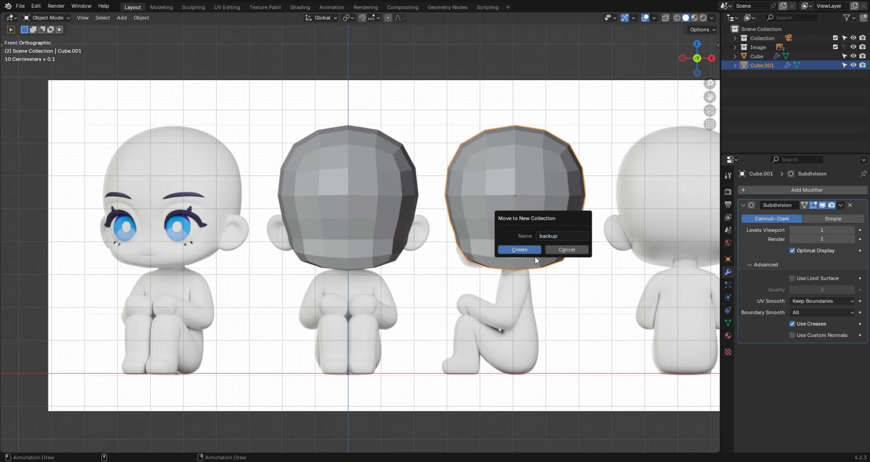
{"action": "left_click", "coordinate": [533, 249]}
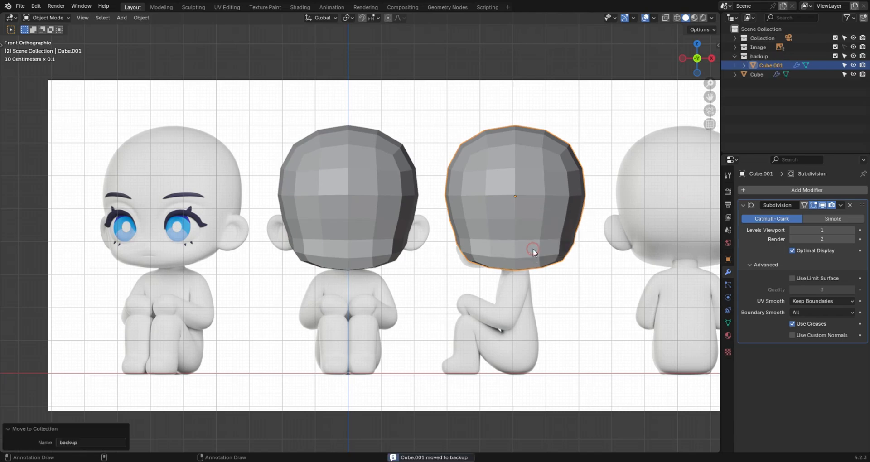
{"action": "left_click", "coordinate": [853, 56], "text": "shift"}
Apply the Subdivision modifier on the original head to make its denser mesh editable.
{"action": "left_click", "coordinate": [339, 229]}
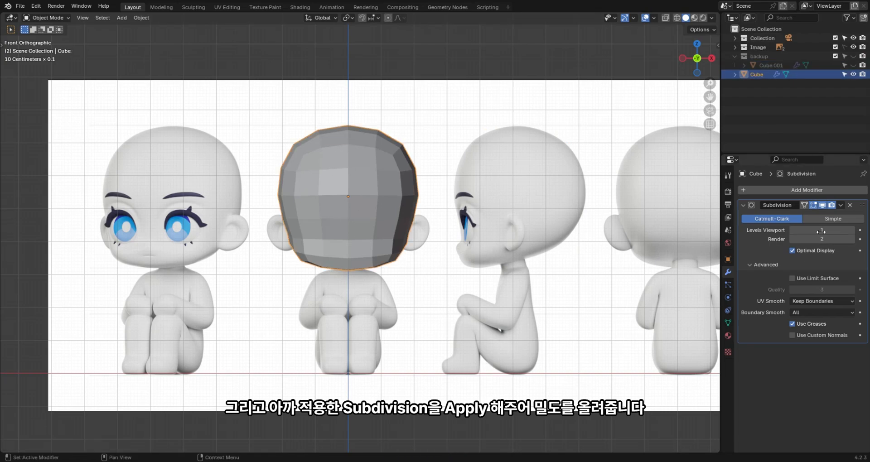
{"action": "left_click", "coordinate": [841, 205]}
{"action": "left_click", "coordinate": [802, 217]}
{"action": "scroll", "coordinate": [343, 213], "scroll_direction": "up", "scroll_amount": 2}
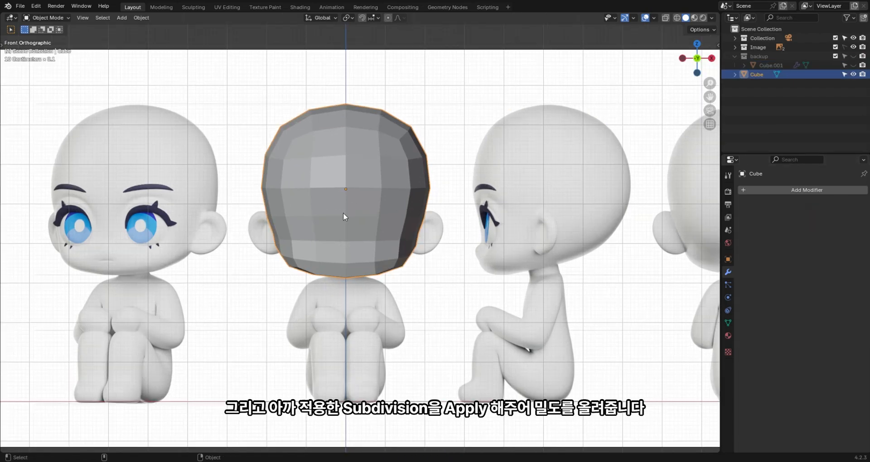
{"action": "key", "text": "alt+z"}
{"action": "key", "text": "alt+z"}
In the right side view with X-ray on, raise the row of vertices below the eyes about 0.87 cm along Z.
{"action": "middle_click_drag", "start_coordinate": [362, 233], "coordinate": [293, 252]}
{"action": "key", "text": "grave"}
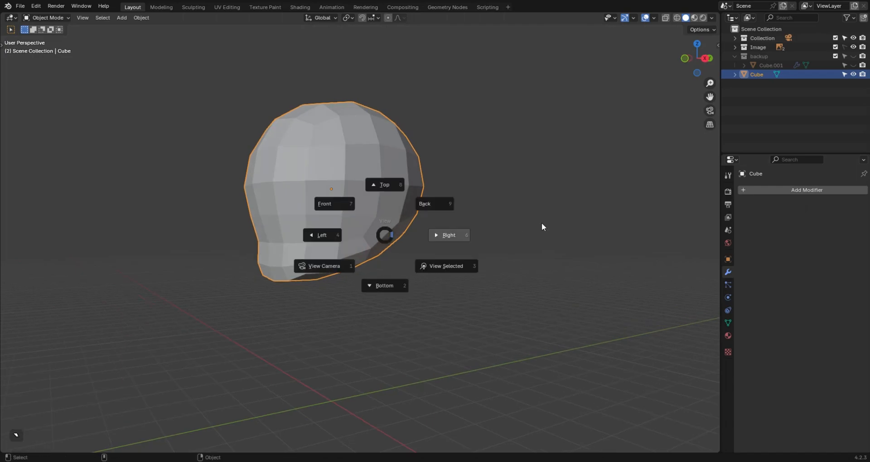
{"action": "left_click", "coordinate": [542, 222]}
{"action": "key", "text": "Tab"}
{"action": "key", "text": "alt+z"}
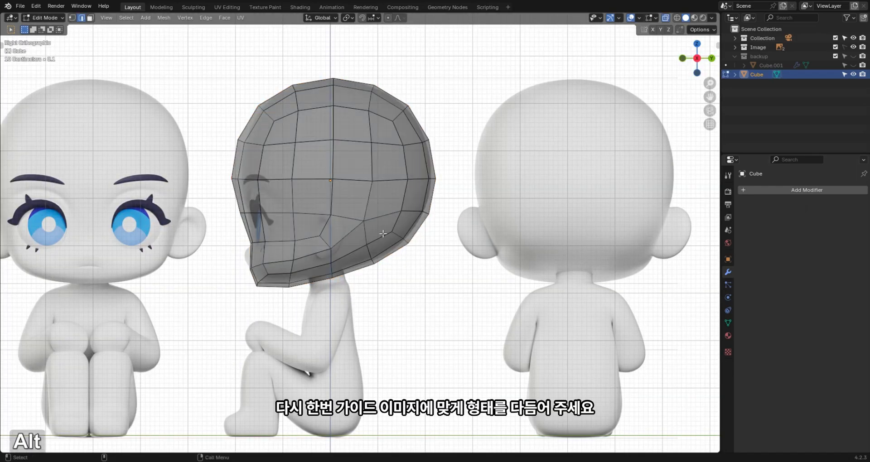
{"action": "middle_click", "coordinate": [383, 234], "text": "alt"}
{"action": "scroll", "coordinate": [376, 238], "scroll_direction": "up", "scroll_amount": 4}
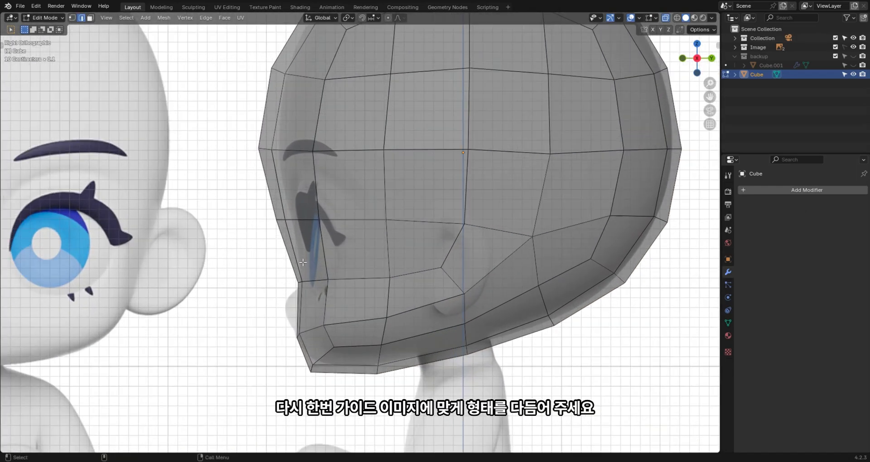
{"action": "left_click_drag", "start_coordinate": [455, 284], "coordinate": [456, 283]}
{"action": "key", "text": "g"}
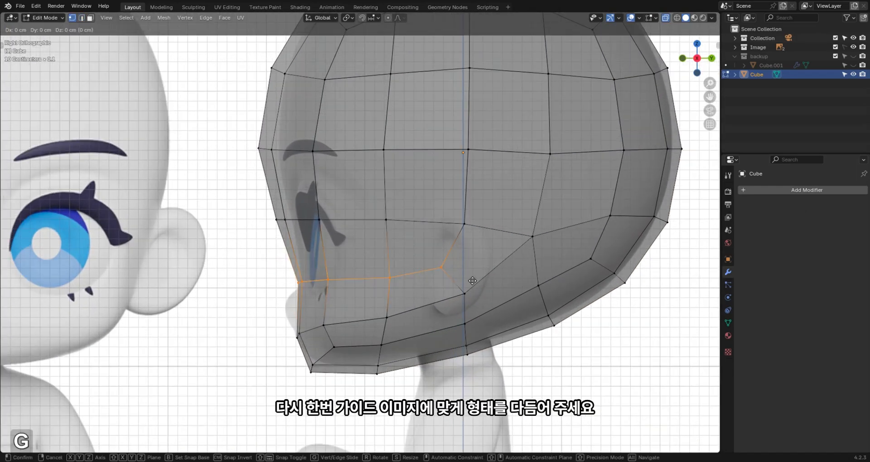
{"action": "key", "text": "z"}
{"action": "left_click", "coordinate": [473, 204]}
Scale the vertex row below the eyes to 0.945 along Y and move it back about 0.14 cm along Y.
{"action": "key", "text": "s"}
{"action": "key", "text": "y"}
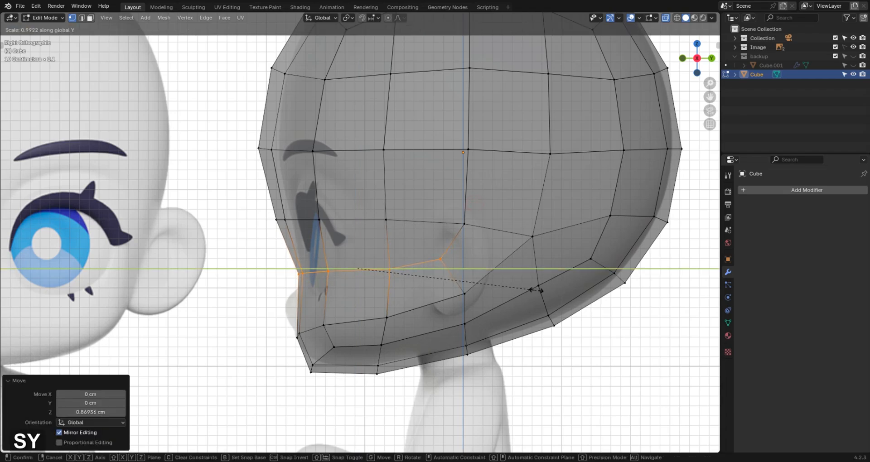
{"action": "left_click", "coordinate": [645, 258]}
{"action": "key", "text": "g"}
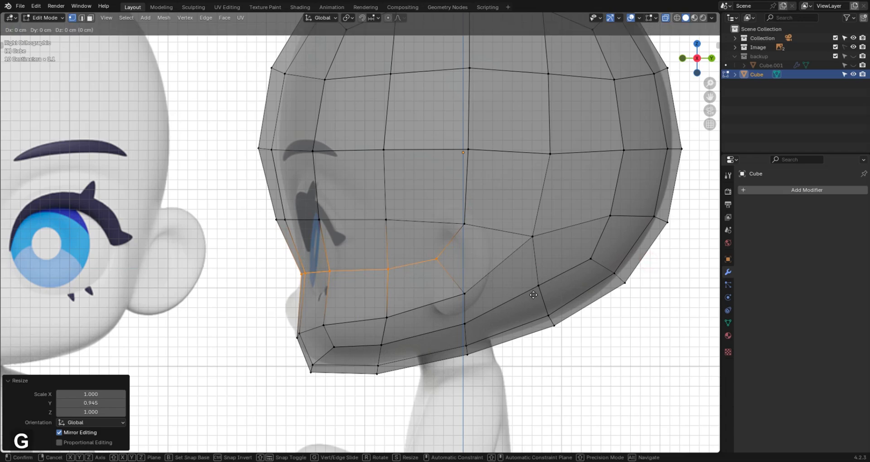
{"action": "key", "text": "y"}
{"action": "left_click", "coordinate": [547, 297]}
{"action": "right_click", "coordinate": [393, 203]}
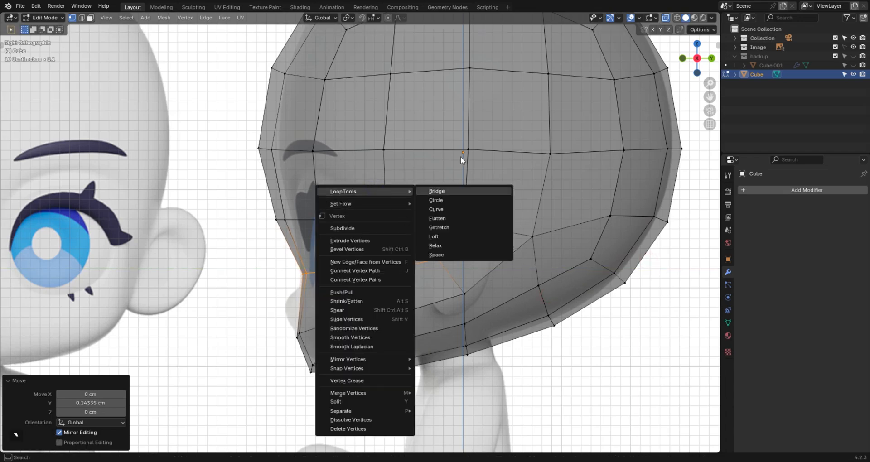
{"action": "right_click", "coordinate": [496, 122]}
Inspect the head's solid shape from an angle and compare its outline with the reference in front view.
{"action": "key", "text": "Tab"}
{"action": "key", "text": "alt+z"}
{"action": "middle_click_drag", "start_coordinate": [368, 208], "coordinate": [393, 187]}
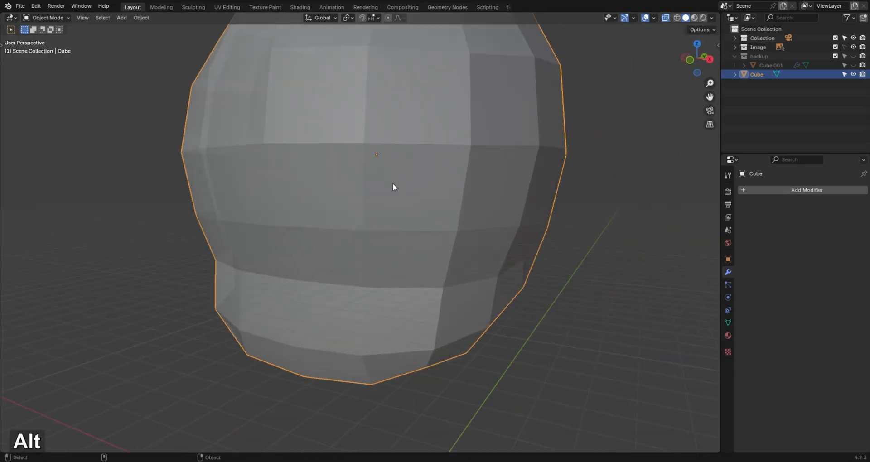
{"action": "key", "text": "alt+z"}
{"action": "key", "text": "KP_1"}
{"action": "key", "text": "alt+z"}
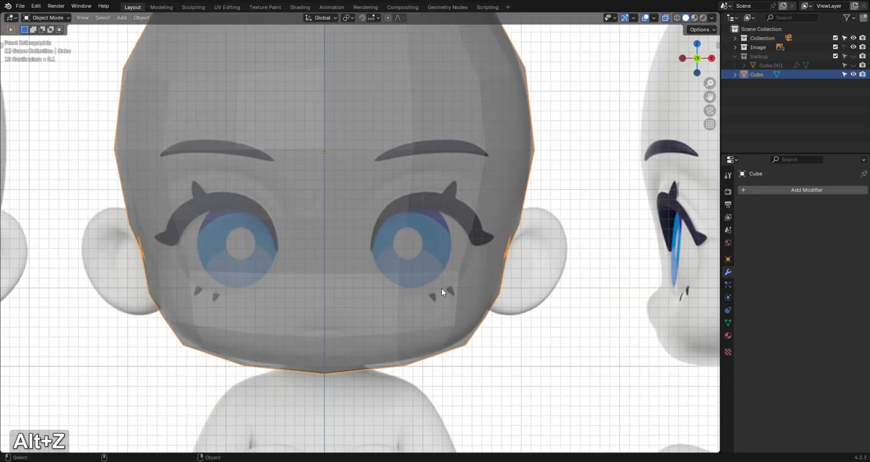
{"action": "key", "text": "Tab"}
Try to narrow the vertex row below the eyes to about 0.98 along X.
{"action": "key", "text": "s"}
{"action": "key", "text": "x"}
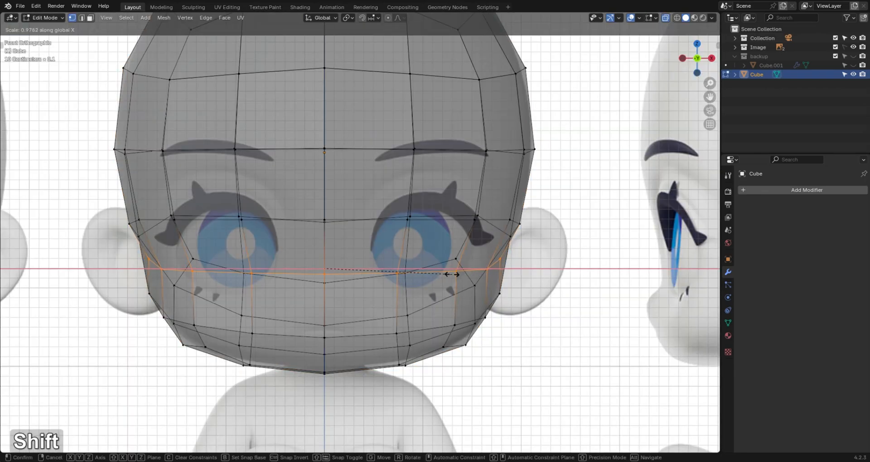
{"action": "left_click", "coordinate": [467, 272]}
{"action": "key", "text": "ctrl+z"}
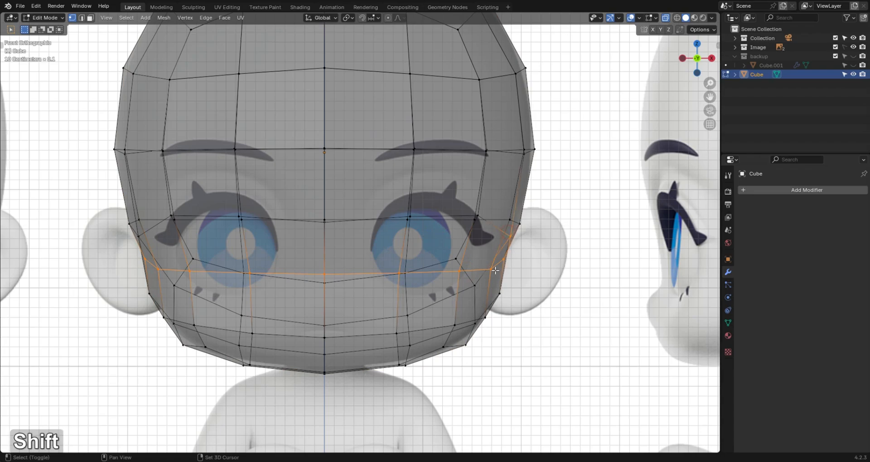
Narrow the vertex row below the eyes, including the side vertices near the ears, to about 0.97 along X.
{"action": "key", "text": "s"}
{"action": "key", "text": "x"}
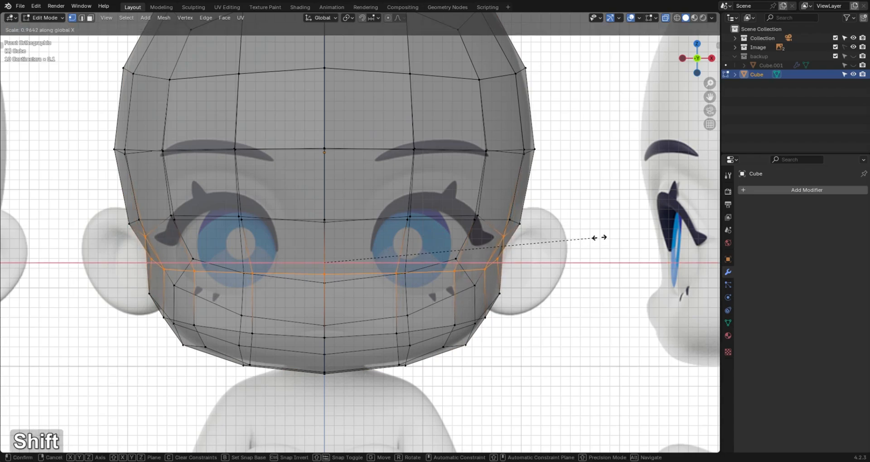
{"action": "left_click", "coordinate": [629, 236]}
{"action": "key", "text": "Tab"}
{"action": "key", "text": "alt+z"}
{"action": "scroll", "coordinate": [354, 283], "scroll_direction": "down", "scroll_amount": 2}
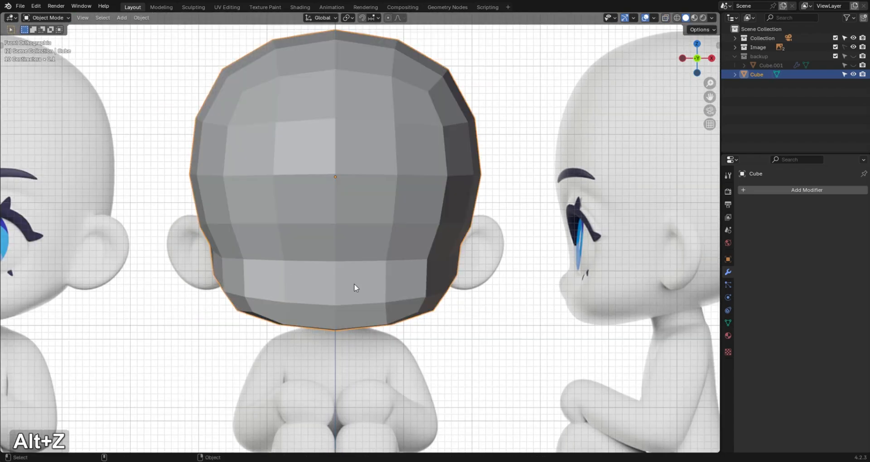
Add a level 1 Subdivision modifier to the head and turn off Use Limit Surface.
{"action": "key", "text": "ctrl+1"}
{"action": "left_click", "coordinate": [777, 265]}
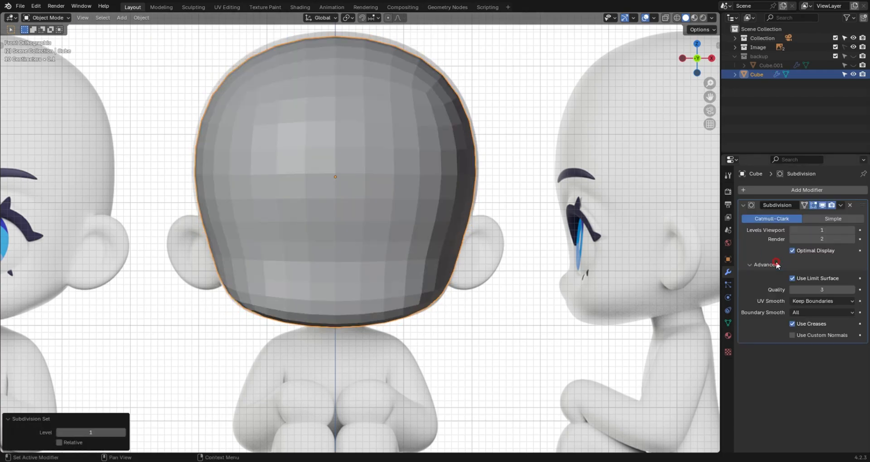
{"action": "left_click", "coordinate": [805, 280]}
{"action": "scroll", "coordinate": [463, 254], "scroll_direction": "up", "scroll_amount": 2}
{"action": "scroll", "coordinate": [453, 267], "scroll_direction": "down", "scroll_amount": 1}
{"action": "middle_click_drag", "start_coordinate": [453, 266], "coordinate": [416, 267], "text": "alt"}
{"action": "left_click_drag", "start_coordinate": [416, 263], "coordinate": [420, 244], "text": "alt"}
In front view, scale the whole head mesh to about 1.007 and nudge it along Z to fit the reference outline.
{"action": "key", "text": "KP_1"}
{"action": "key", "text": "Tab"}
{"action": "key", "text": "alt+z"}
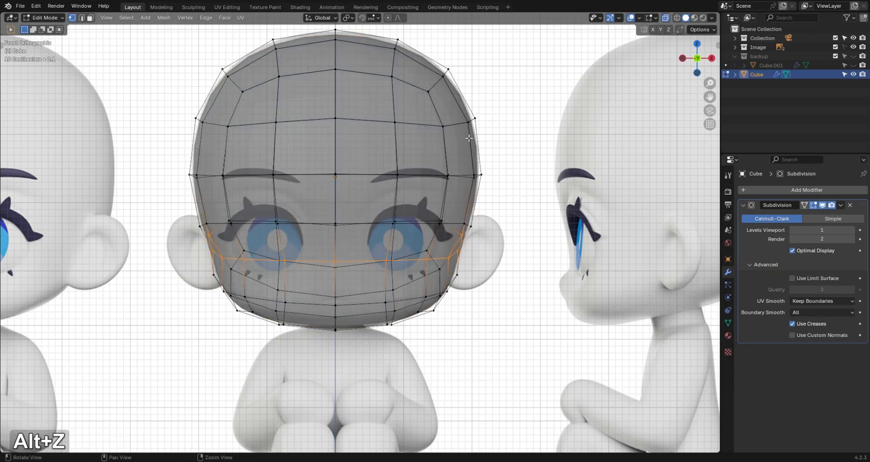
{"action": "middle_click_drag", "start_coordinate": [467, 168], "coordinate": [464, 204], "text": "alt"}
{"action": "key", "text": "a"}
{"action": "key", "text": "s"}
{"action": "left_click", "coordinate": [550, 202]}
{"action": "key", "text": "g"}
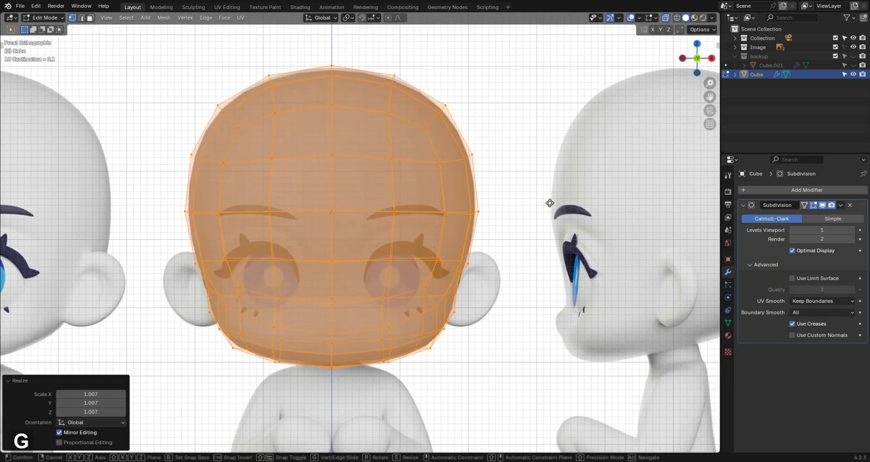
{"action": "key", "text": "z"}
{"action": "left_click", "coordinate": [548, 202]}
{"action": "key", "text": "Tab"}
{"action": "key", "text": "alt+z"}
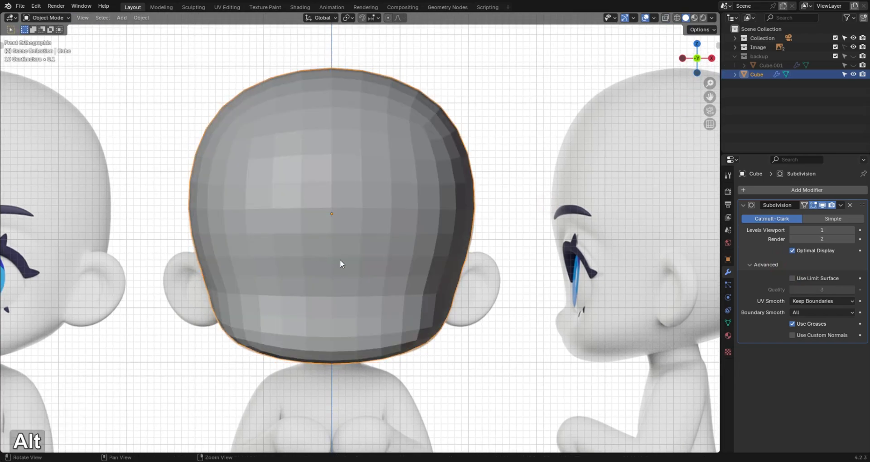
Compare the head's profile with the reference in side view, both solid and see-through.
{"action": "key", "text": "alt+z"}
{"action": "key", "text": "KP_3"}
{"action": "key", "text": "Tab"}
{"action": "key", "text": "Tab"}
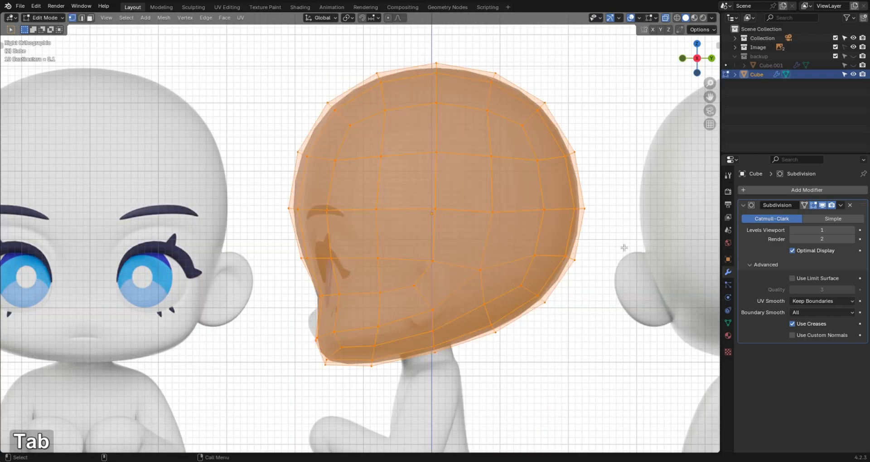
{"action": "key", "text": "alt+z"}
{"action": "key", "text": "Tab"}
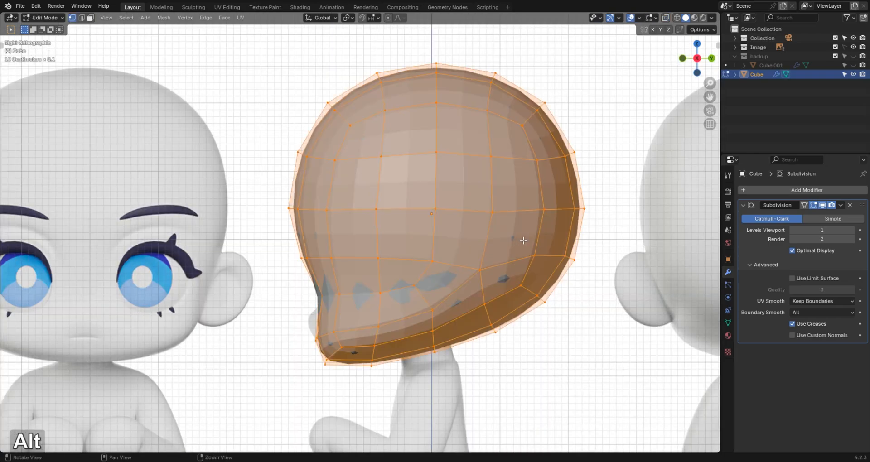
{"action": "key", "text": "alt+z"}
{"action": "scroll", "coordinate": [296, 212], "scroll_direction": "up", "scroll_amount": 2}
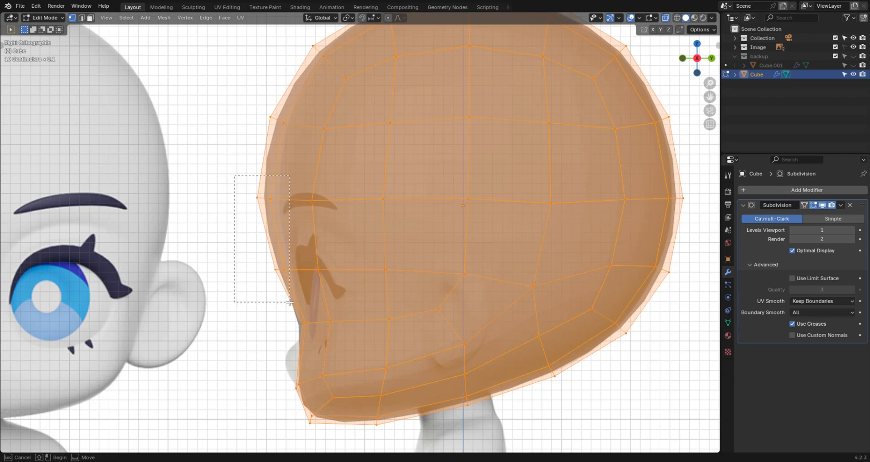
{"action": "left_click_drag", "start_coordinate": [290, 302], "coordinate": [290, 302]}
{"action": "scroll", "coordinate": [542, 200], "scroll_direction": "down", "scroll_amount": 1}
{"action": "scroll", "coordinate": [514, 200], "scroll_direction": "up", "scroll_amount": 1}
{"action": "middle_click_drag", "start_coordinate": [490, 229], "coordinate": [284, 223], "text": "alt"}
{"action": "key", "text": "g"}
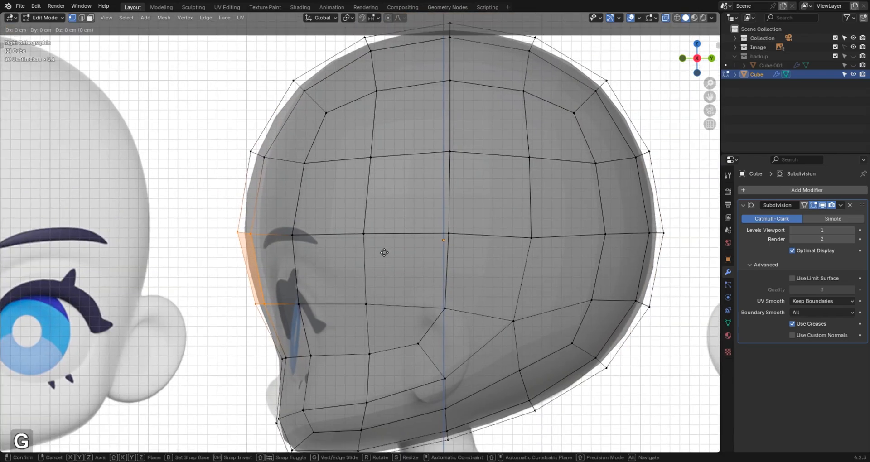
{"action": "key", "text": "y"}
{"action": "right_click", "coordinate": [436, 254], "text": "shift"}
{"action": "key", "text": "ctrl+z"}
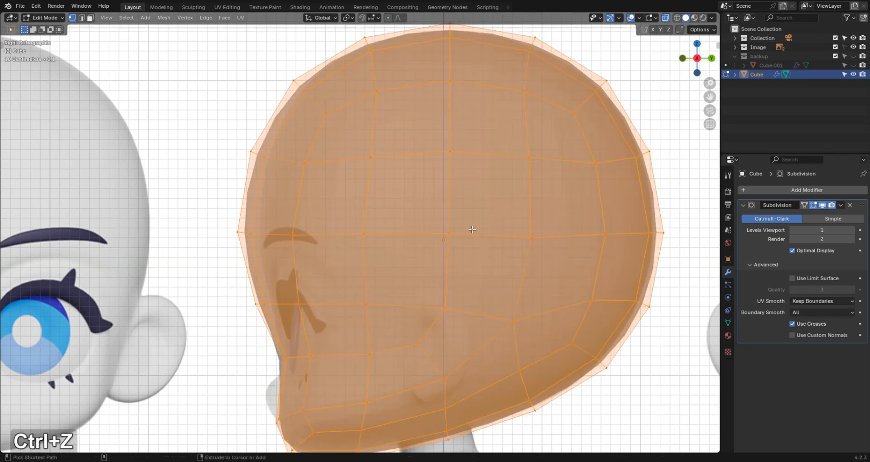
{"action": "key", "text": "g"}
{"action": "key", "text": "ctrl+z"}
Move the front vertices of the brow and eye rows back about 0.52 cm along Y.
{"action": "left_click_drag", "start_coordinate": [290, 347], "coordinate": [290, 347]}
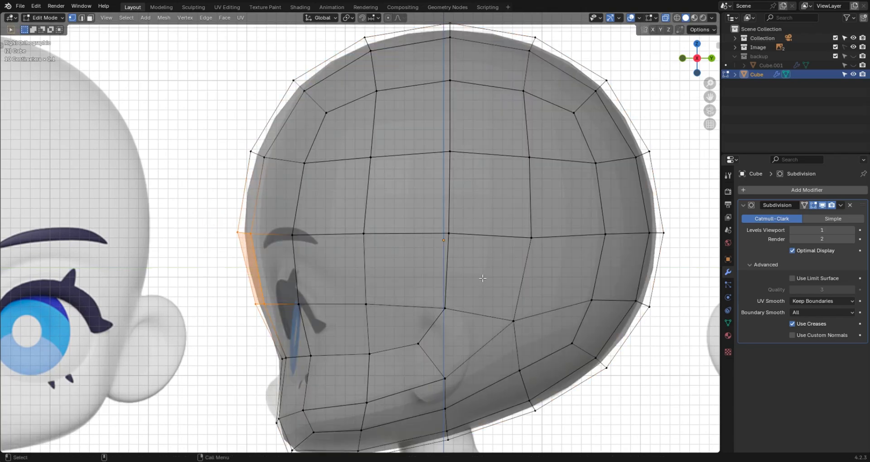
{"action": "key", "text": "g"}
{"action": "key", "text": "y"}
{"action": "key", "text": "Return"}
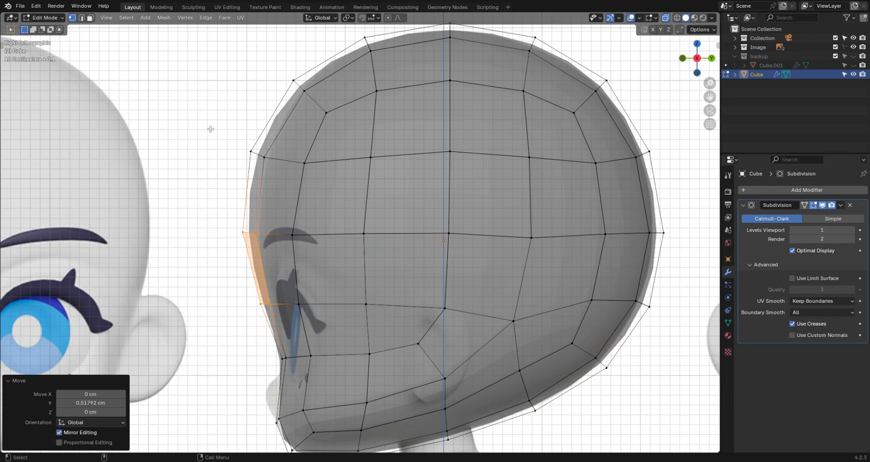
Move the front forehead vertices above the brow row back about 0.35 cm along Y and return to the solid object.
{"action": "left_click_drag", "start_coordinate": [214, 131], "coordinate": [287, 174]}
{"action": "key", "text": "g"}
{"action": "key", "text": "y"}
{"action": "left_click", "coordinate": [383, 207], "text": "shift"}
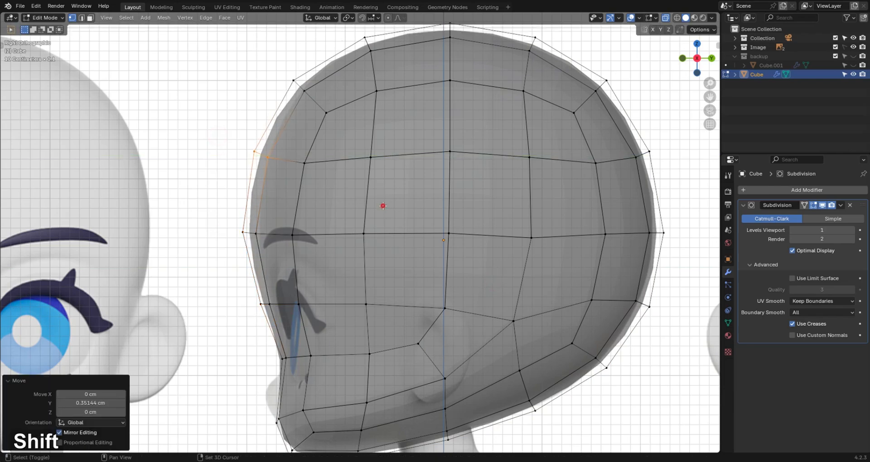
{"action": "key", "text": "Tab"}
{"action": "key", "text": "alt+z"}
In front view, duplicate the head about 49 cm along X and move the copy to the backup collection.
{"action": "scroll", "coordinate": [254, 264], "scroll_direction": "down", "scroll_amount": 3}
{"action": "middle_click_drag", "start_coordinate": [254, 264], "coordinate": [281, 145]}
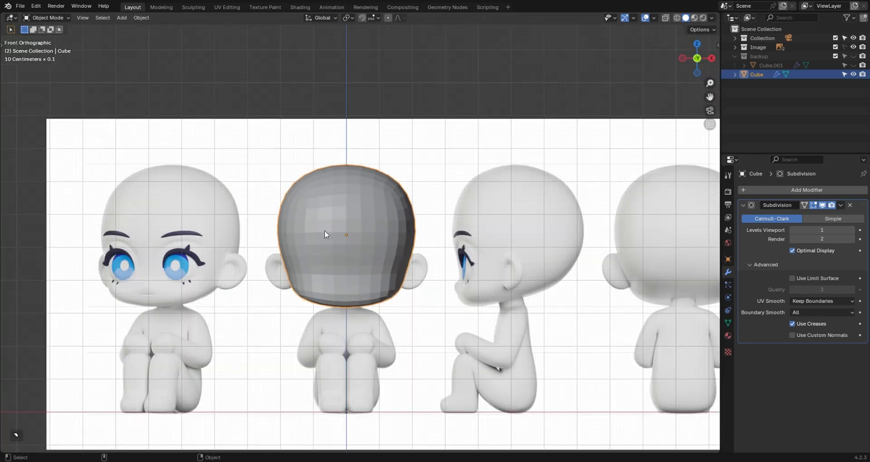
{"action": "middle_click_drag", "start_coordinate": [325, 230], "coordinate": [336, 227], "text": "alt"}
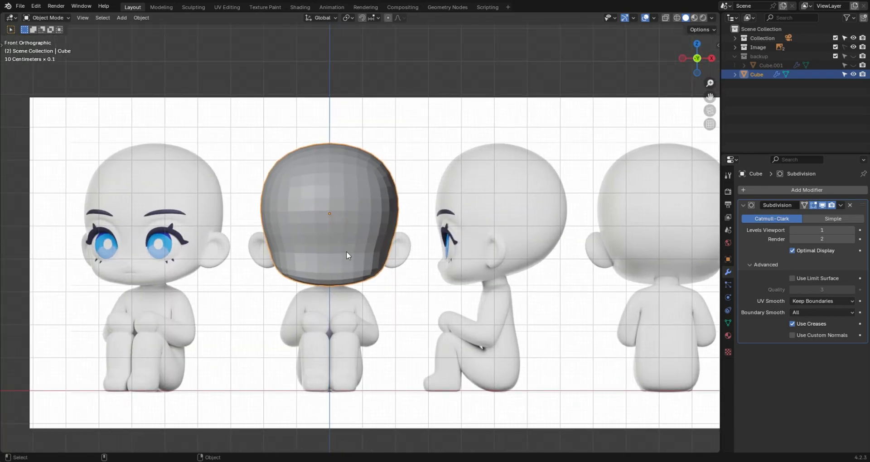
{"action": "key", "text": "shift+d"}
{"action": "key", "text": "x"}
{"action": "left_click", "coordinate": [508, 272]}
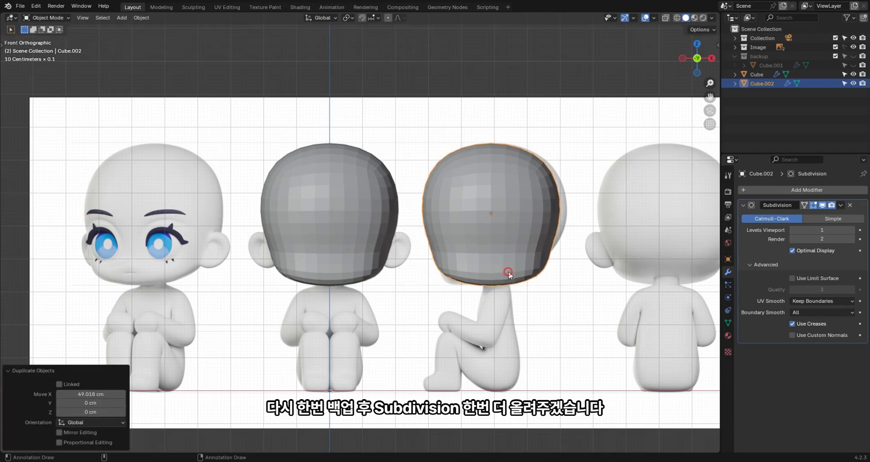
{"action": "key", "text": "m"}
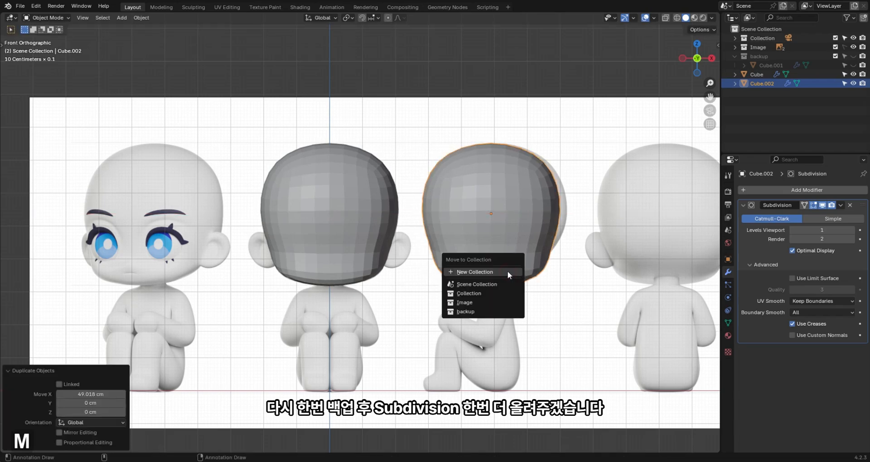
{"action": "left_click", "coordinate": [496, 311]}
Select the original head and apply its Subdivision modifier.
{"action": "left_click", "coordinate": [362, 232]}
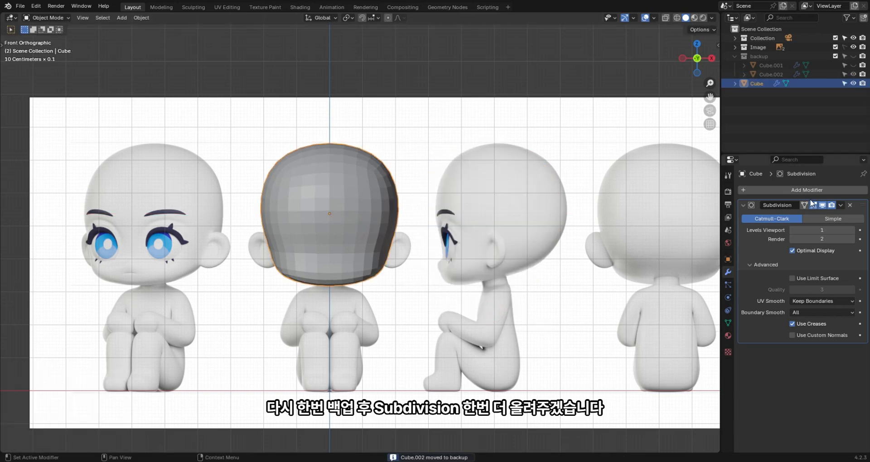
{"action": "left_click", "coordinate": [841, 207]}
{"action": "left_click", "coordinate": [802, 217]}
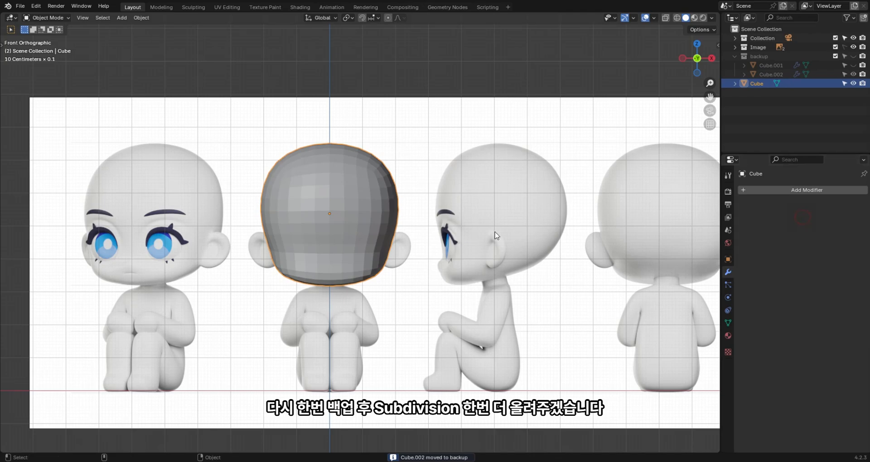
{"action": "middle_click", "coordinate": [374, 244], "text": "alt"}
{"action": "scroll", "coordinate": [376, 238], "scroll_direction": "up", "scroll_amount": 3}
{"action": "key", "text": "Tab"}
{"action": "key", "text": "Tab"}
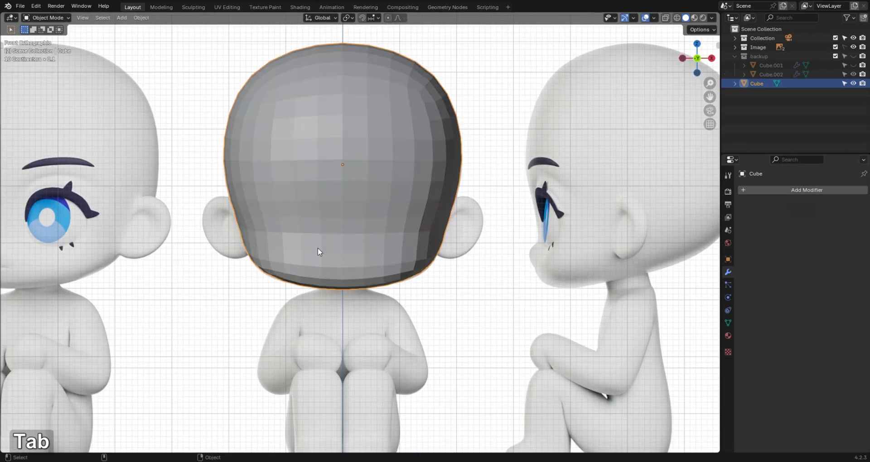
In side view, select the two front faces at the nose position and extrude them outward about 1.66 cm.
{"action": "left_click_drag", "start_coordinate": [318, 252], "coordinate": [407, 251], "text": "alt"}
{"action": "key", "text": "Tab"}
{"action": "key", "text": "alt+z"}
{"action": "scroll", "coordinate": [317, 259], "scroll_direction": "up", "scroll_amount": 2}
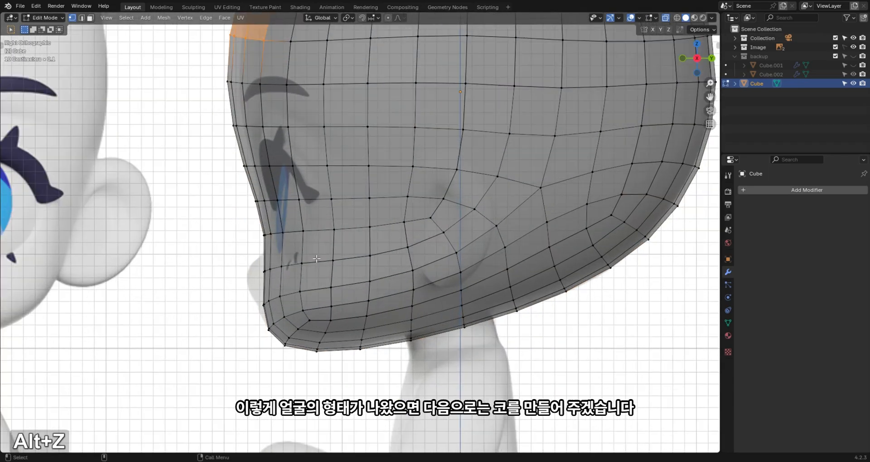
{"action": "middle_click", "coordinate": [264, 263], "text": "alt"}
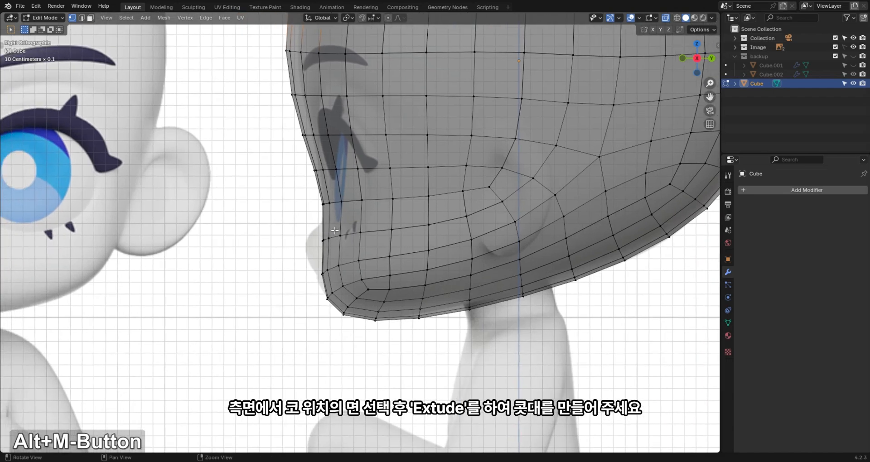
{"action": "scroll", "coordinate": [265, 270], "scroll_direction": "up", "scroll_amount": 3}
{"action": "key", "text": "3"}
{"action": "left_click_drag", "start_coordinate": [283, 294], "coordinate": [283, 294]}
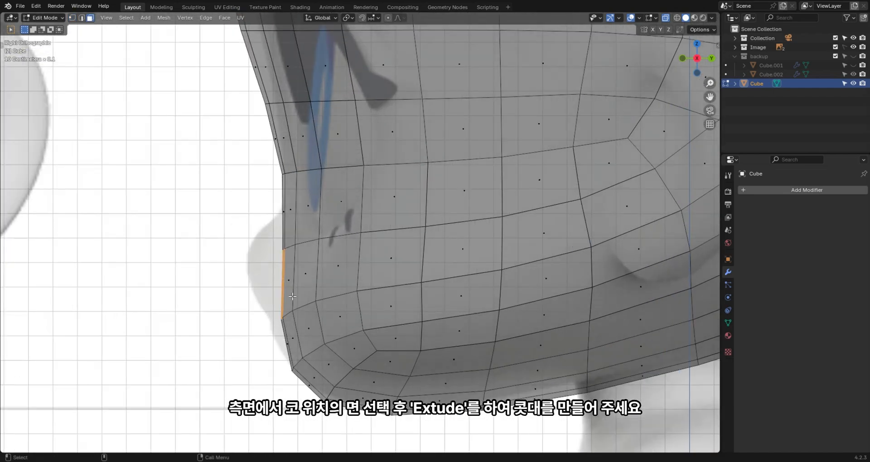
{"action": "key", "text": "e"}
{"action": "left_click", "coordinate": [311, 295]}
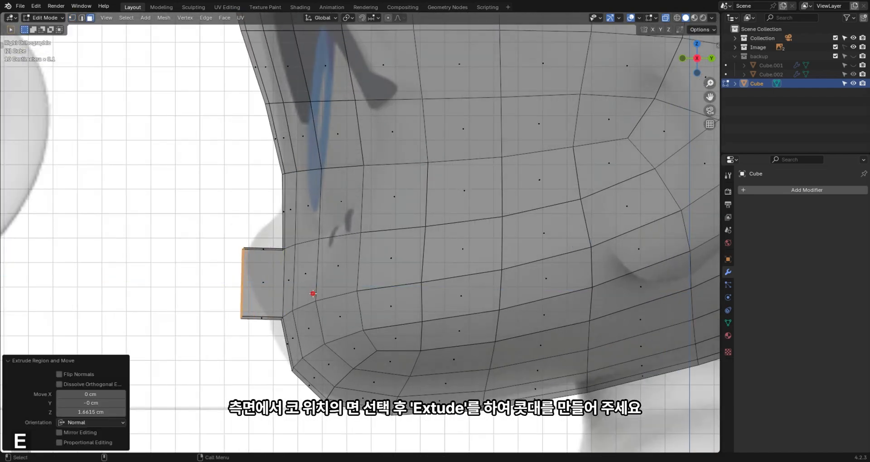
Scale the extruded nose faces to about 0.126 and raise the pointed tip toward the upper edge of the nose base.
{"action": "key", "text": "s"}
{"action": "left_click", "coordinate": [259, 297]}
{"action": "key", "text": "g"}
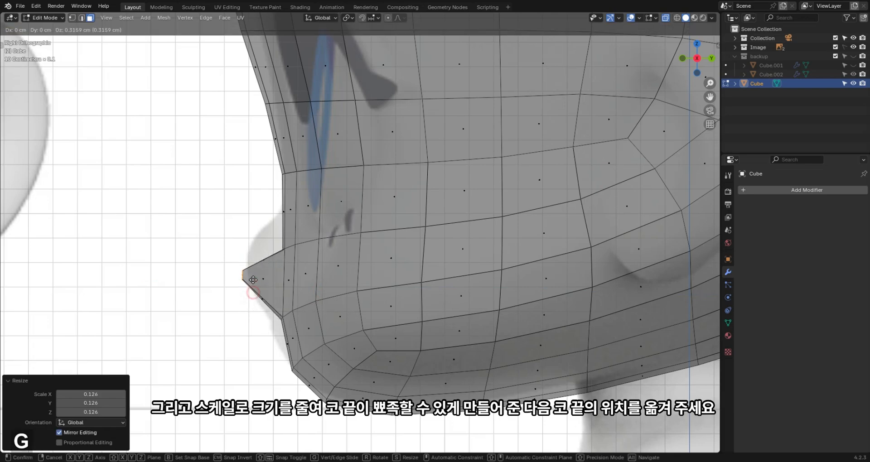
{"action": "left_click", "coordinate": [219, 311]}
Move the vertices below the nose forward about 0.63 cm and down 0.13 cm, and the adjacent side vertices forward about 0.26 cm.
{"action": "key", "text": "1"}
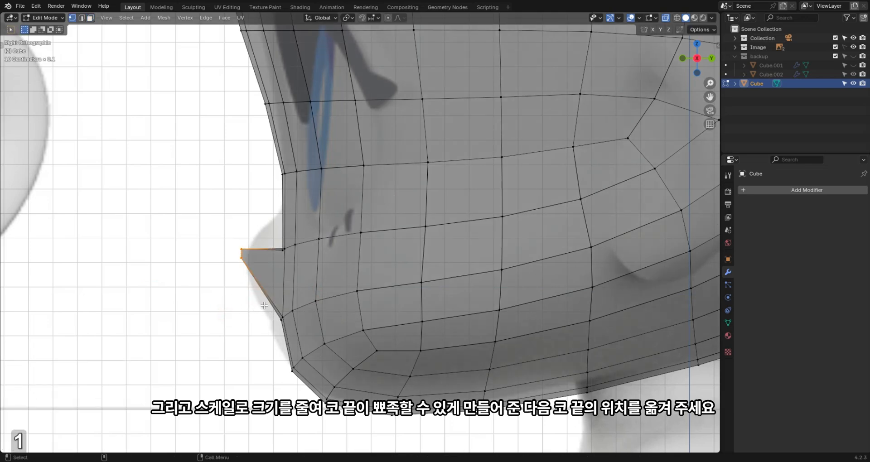
{"action": "left_click_drag", "start_coordinate": [264, 306], "coordinate": [289, 341]}
{"action": "key", "text": "g"}
{"action": "left_click", "coordinate": [272, 345]}
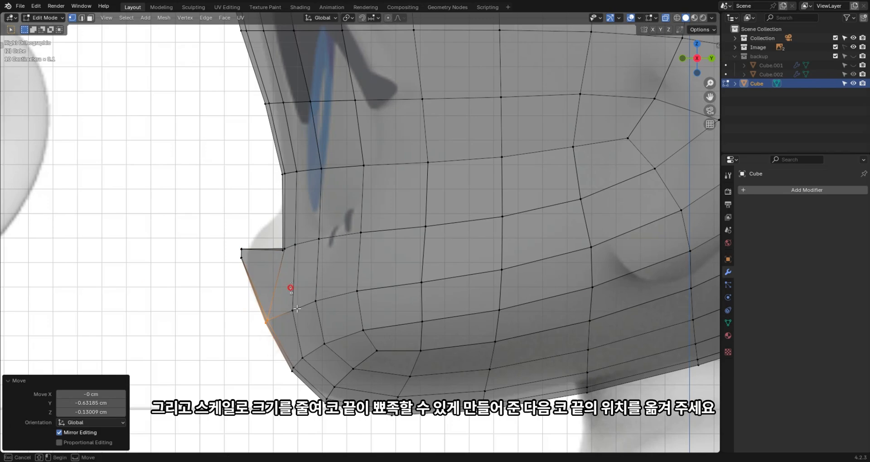
{"action": "key", "text": "g"}
{"action": "left_click", "coordinate": [289, 287]}
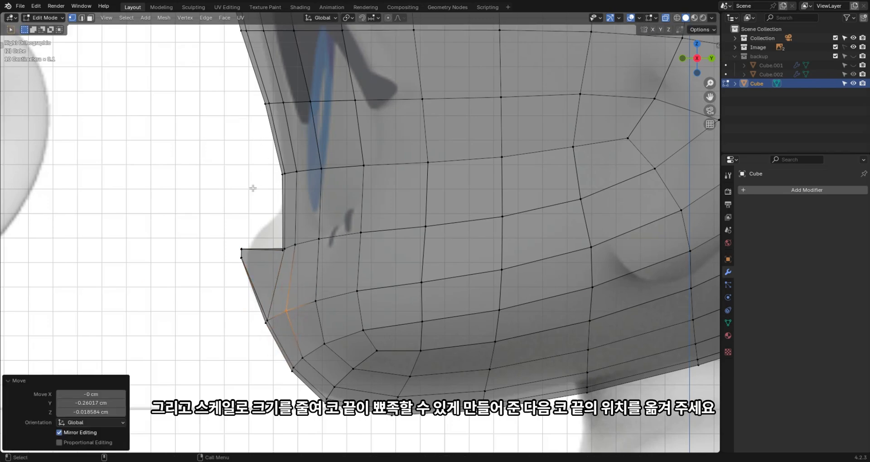
Sketch an annotation of the intended nose profile in front of the face and delete its note layer.
{"action": "key", "text": "t"}
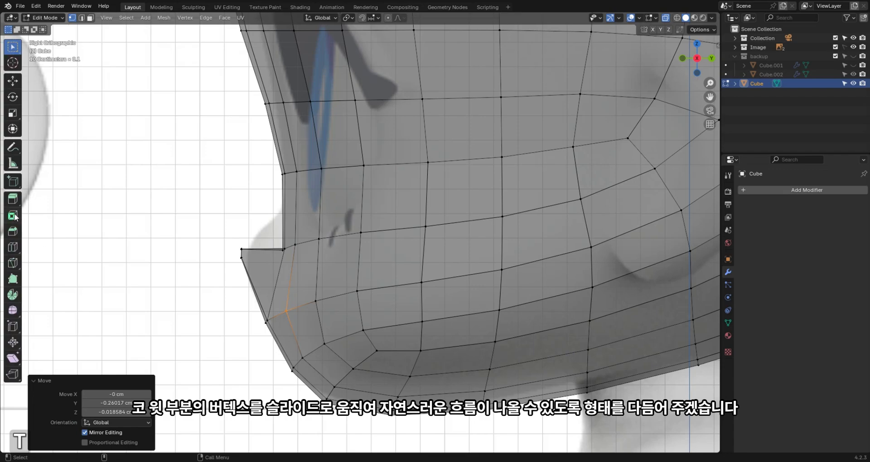
{"action": "left_click", "coordinate": [7, 149]}
{"action": "left_click_drag", "start_coordinate": [244, 121], "coordinate": [254, 160]}
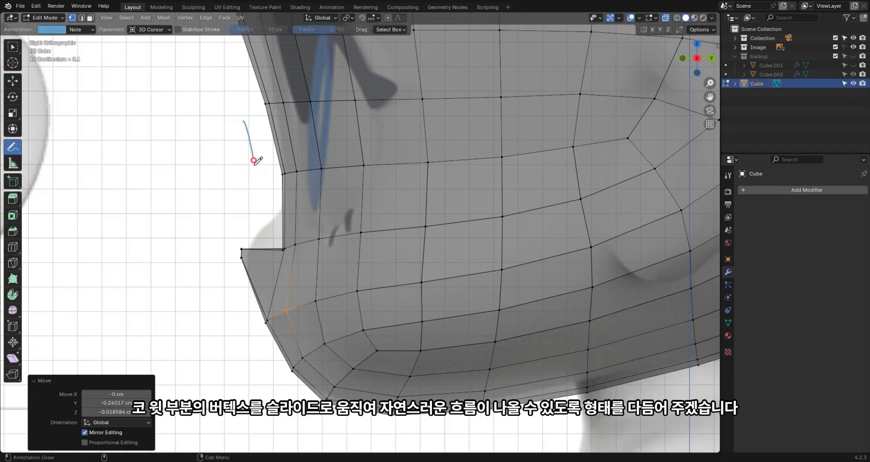
{"action": "left_click_drag", "start_coordinate": [214, 274], "coordinate": [228, 324]}
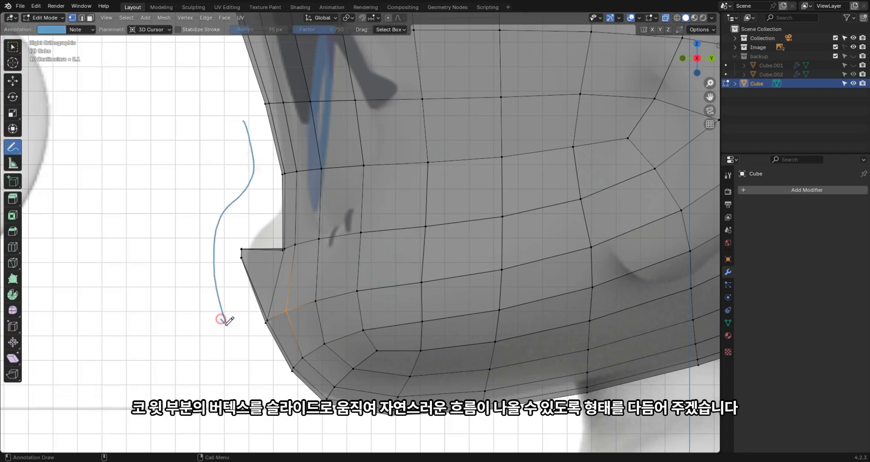
{"action": "left_click", "coordinate": [92, 30]}
{"action": "left_click", "coordinate": [142, 68]}
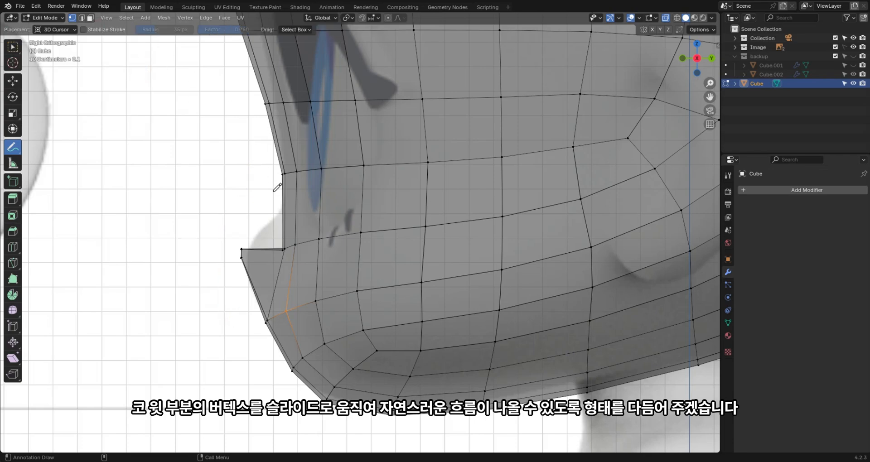
{"action": "key", "text": "w"}
Select the centre vertex above the nose and slide it up its edge by a factor of about 0.42 in side view.
{"action": "left_click_drag", "start_coordinate": [363, 227], "coordinate": [407, 229], "text": "alt"}
{"action": "key", "text": "grave"}
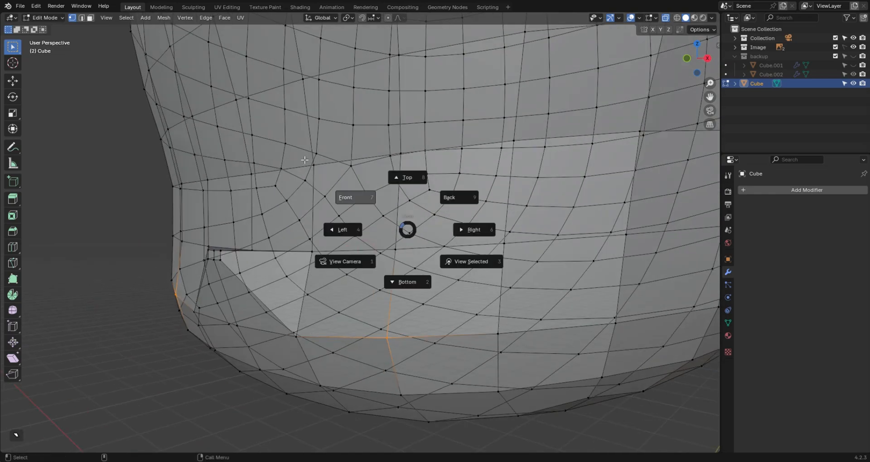
{"action": "left_click", "coordinate": [356, 196]}
{"action": "key", "text": "alt+z"}
{"action": "left_click_drag", "start_coordinate": [332, 228], "coordinate": [304, 257], "text": "alt"}
{"action": "left_click", "coordinate": [270, 264]}
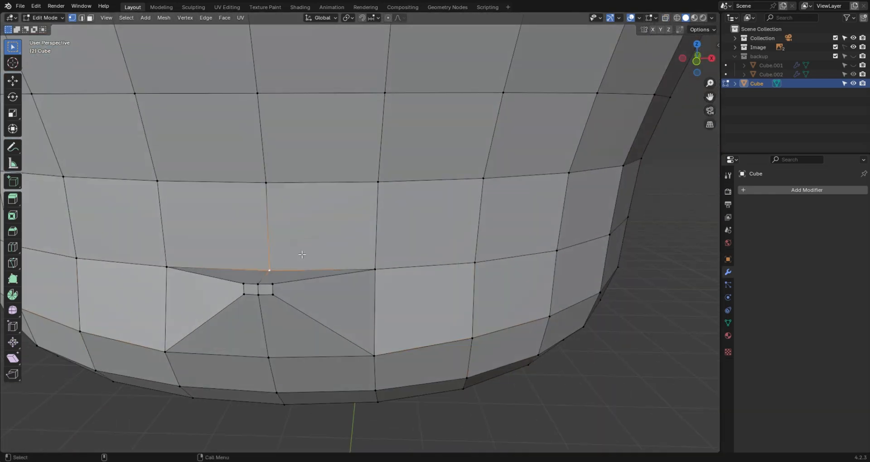
{"action": "key", "text": "grave"}
{"action": "left_click", "coordinate": [408, 245]}
{"action": "key", "text": "alt+z"}
{"action": "key", "text": "g"}
{"action": "key", "text": "g"}
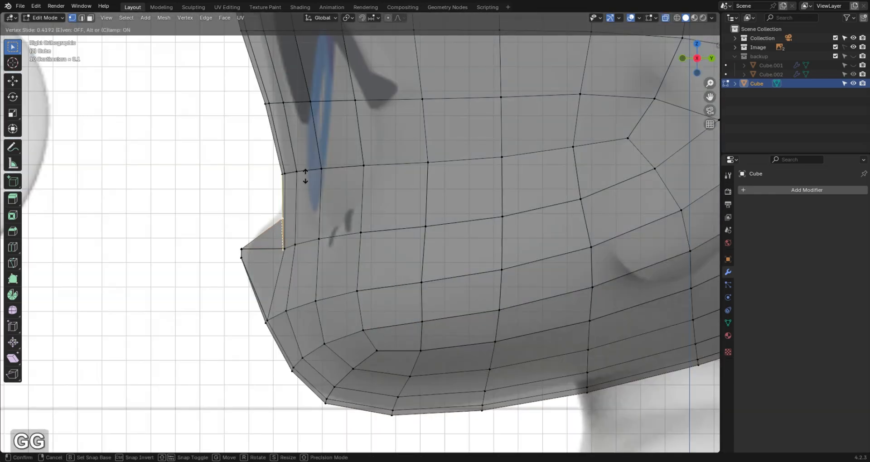
{"action": "left_click", "coordinate": [305, 175]}
Refine the centre vertex above the nose with another slide and a nudge of about 0.04 cm in Y and 0.07 cm in Z.
{"action": "key", "text": "g"}
{"action": "key", "text": "g"}
{"action": "left_click", "coordinate": [293, 176]}
{"action": "key", "text": "g"}
{"action": "left_click", "coordinate": [295, 171]}
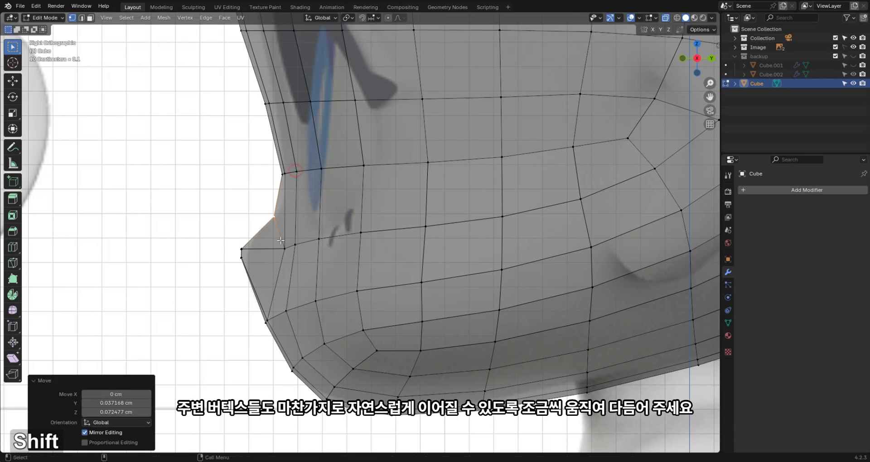
Move the vertices beside the top of the nose base forward about 0.25 cm and up about 0.43 cm.
{"action": "left_click", "coordinate": [283, 248]}
{"action": "key", "text": "g"}
{"action": "left_click", "coordinate": [284, 210]}
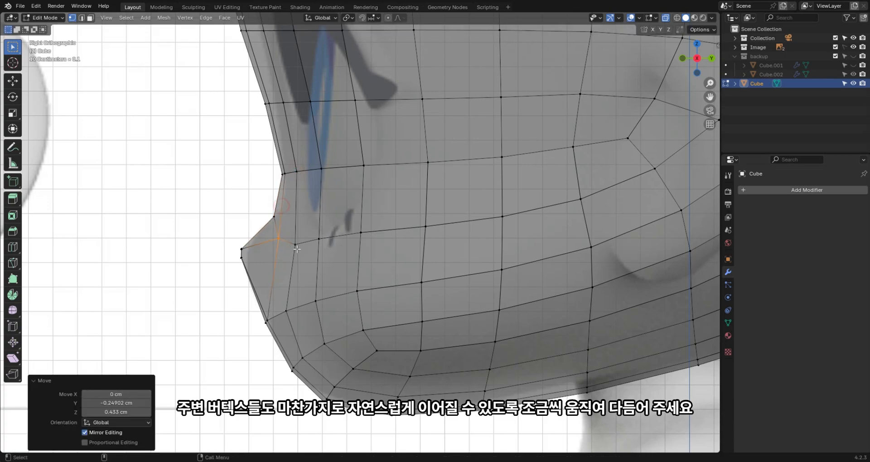
Reposition the vertices beside the nose in side view to smooth the transition into the cheek.
{"action": "key", "text": "g"}
{"action": "left_click", "coordinate": [294, 243]}
{"action": "key", "text": "ctrl+z"}
{"action": "left_click_drag", "start_coordinate": [291, 237], "coordinate": [437, 226]}
{"action": "key", "text": "g"}
{"action": "left_click", "coordinate": [301, 230]}
Return to Object Mode and add a level 1 Subdivision modifier to the head with Use Limit Surface turned off.
{"action": "key", "text": "Tab"}
{"action": "key", "text": "alt+z"}
{"action": "scroll", "coordinate": [303, 245], "scroll_direction": "down", "scroll_amount": 2}
{"action": "key", "text": "grave"}
{"action": "left_click", "coordinate": [308, 146]}
{"action": "key", "text": "ctrl+1"}
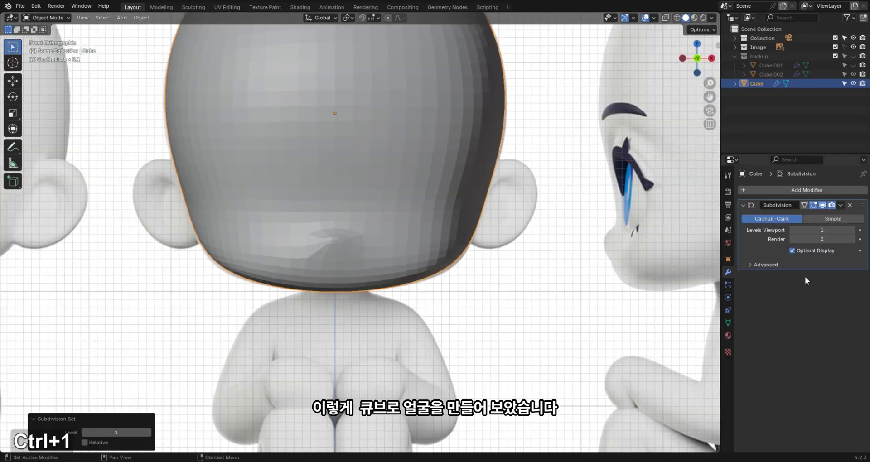
{"action": "left_click", "coordinate": [766, 265]}
{"action": "left_click_drag", "start_coordinate": [521, 268], "coordinate": [444, 268], "text": "alt"}
{"action": "scroll", "coordinate": [437, 248], "scroll_direction": "down", "scroll_amount": 3}
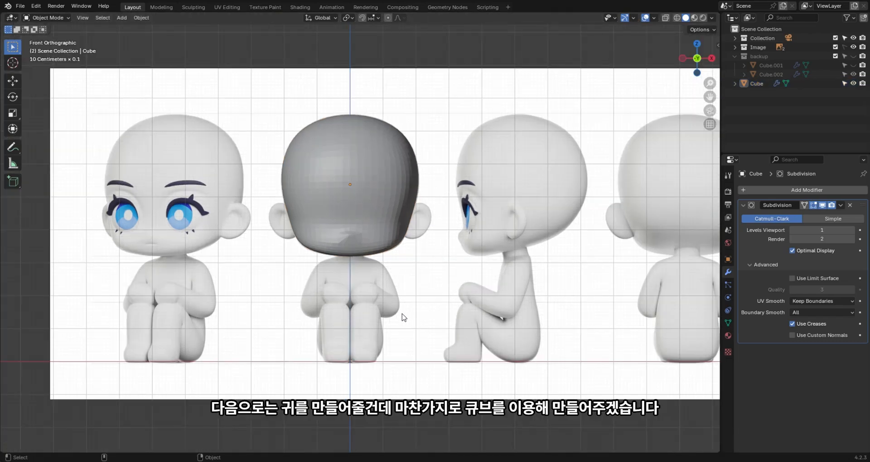
Add a 20 cm cube mesh at the origin and enter Edit Mode on it.
{"action": "key", "text": "shift+a"}
{"action": "mouse_move", "coordinate": [354, 274]}
{"action": "mouse_move", "coordinate": [447, 261]}
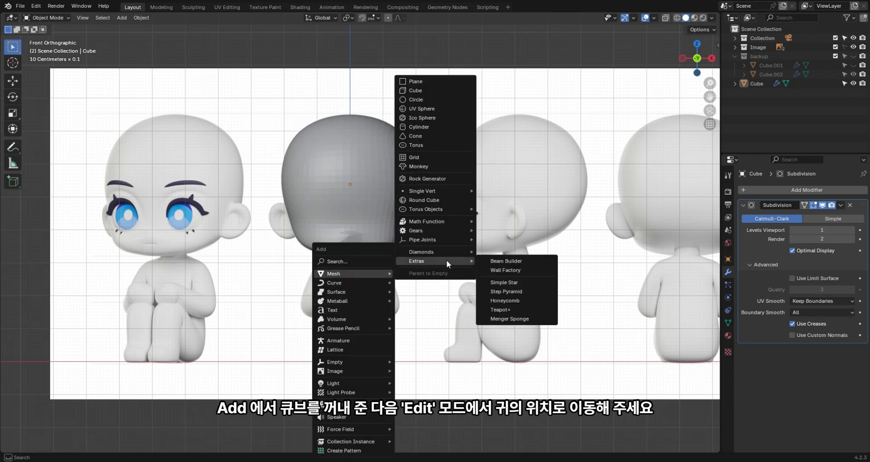
{"action": "left_click", "coordinate": [413, 91]}
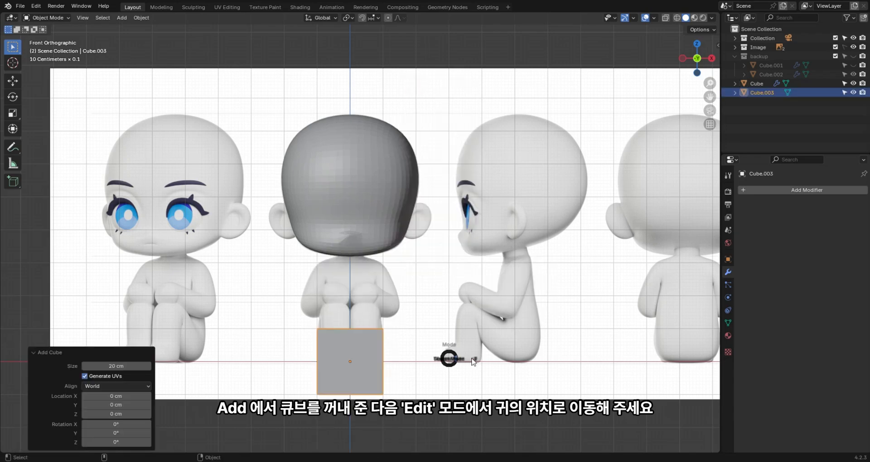
{"action": "left_click", "coordinate": [516, 362]}
Move the new cube's mesh up along Z to head height and about 21.1 cm along X to the ear.
{"action": "key", "text": "g"}
{"action": "key", "text": "z"}
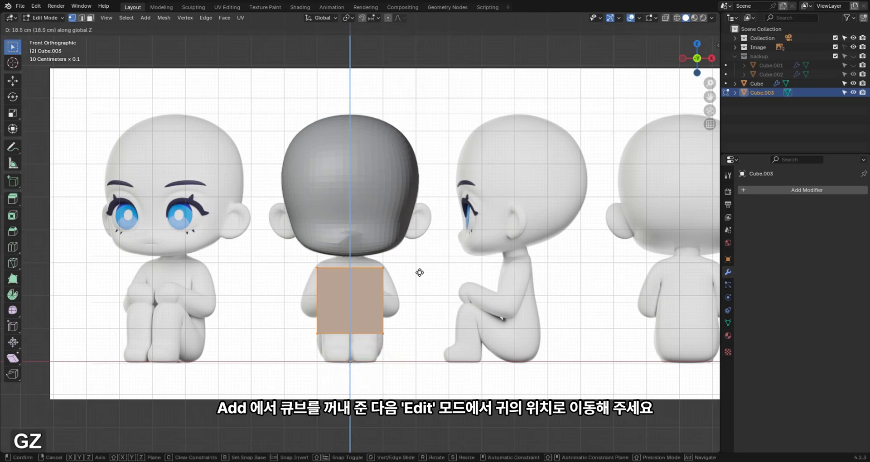
{"action": "left_click", "coordinate": [405, 183]}
{"action": "key", "text": "g"}
{"action": "key", "text": "x"}
{"action": "left_click", "coordinate": [475, 189]}
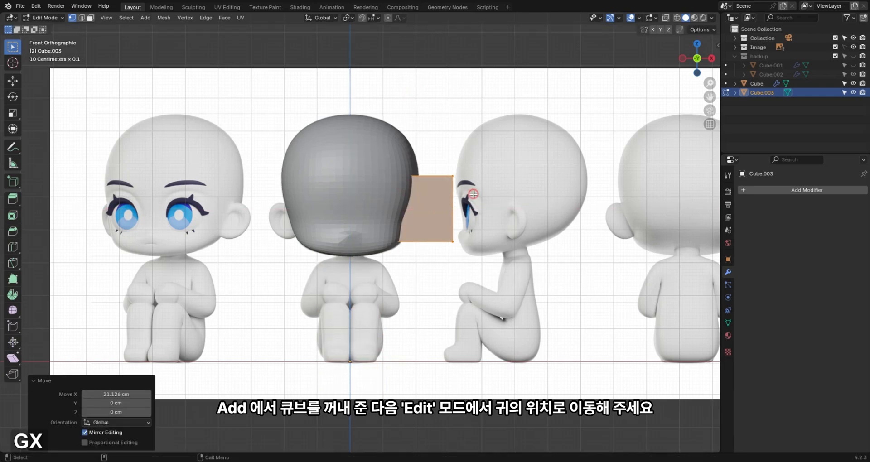
Turn on X-ray and lower the cube along Z to line it up with the reference ear.
{"action": "key", "text": "alt+z"}
{"action": "middle_click_drag", "start_coordinate": [535, 194], "coordinate": [501, 195], "text": "alt"}
{"action": "scroll", "coordinate": [501, 195], "scroll_direction": "up", "scroll_amount": 5}
{"action": "key", "text": "g"}
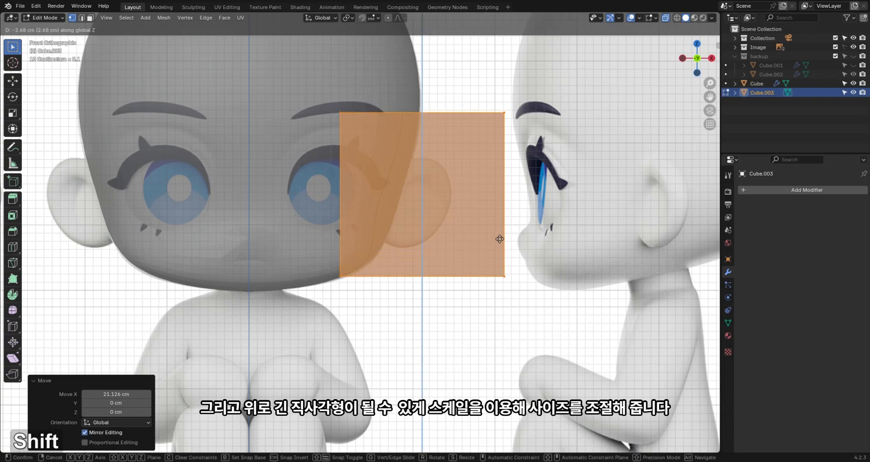
{"action": "left_click", "coordinate": [497, 267]}
Scale the cube by 0.84 in X, shrink it in Z, and scale it uniformly by 0.725.
{"action": "key", "text": "s"}
{"action": "key", "text": "x"}
{"action": "left_click", "coordinate": [522, 270]}
{"action": "key", "text": "s"}
{"action": "key", "text": "z"}
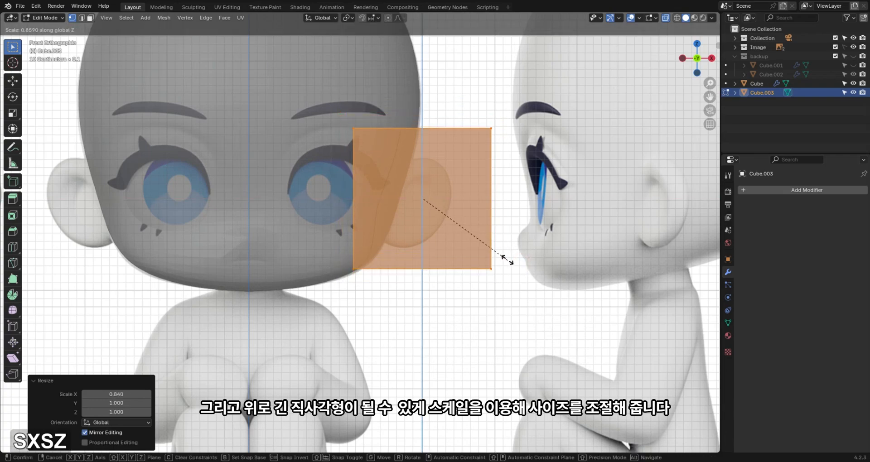
{"action": "left_click", "coordinate": [503, 253]}
{"action": "key", "text": "s"}
{"action": "left_click", "coordinate": [500, 250]}
Narrow the cube along X and stretch it by about 1.07 along Z into an upright rectangle.
{"action": "key", "text": "s"}
{"action": "key", "text": "x"}
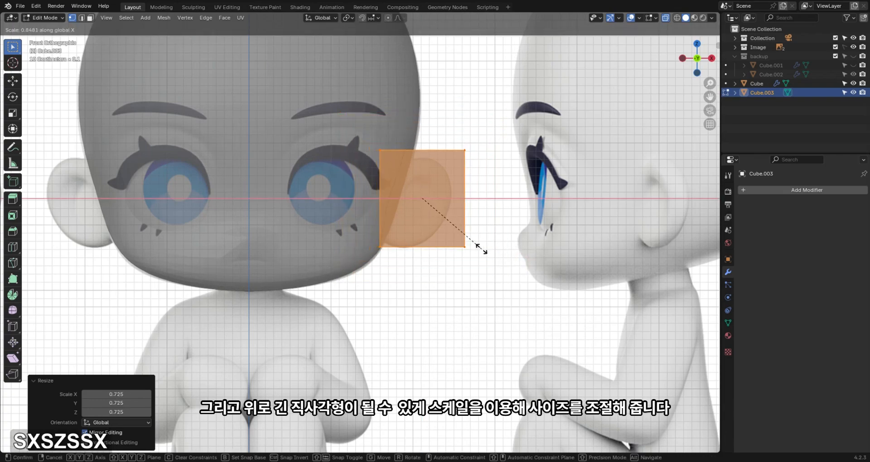
{"action": "left_click", "coordinate": [473, 245]}
{"action": "key", "text": "s"}
{"action": "key", "text": "z"}
{"action": "left_click", "coordinate": [478, 259]}
{"action": "key", "text": "s"}
{"action": "key", "text": "x"}
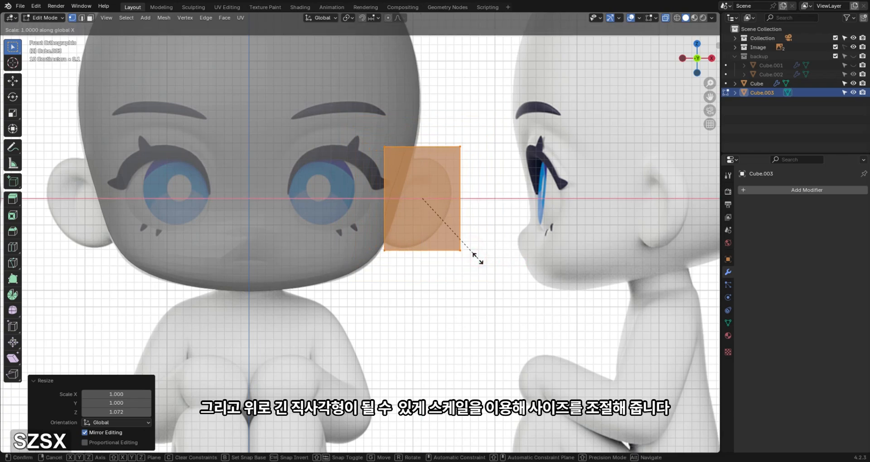
{"action": "left_click", "coordinate": [485, 259]}
{"action": "left_click", "coordinate": [489, 259]}
{"action": "key", "text": "g"}
{"action": "key", "text": "x"}
{"action": "right_click", "coordinate": [489, 259]}
{"action": "key", "text": "Escape"}
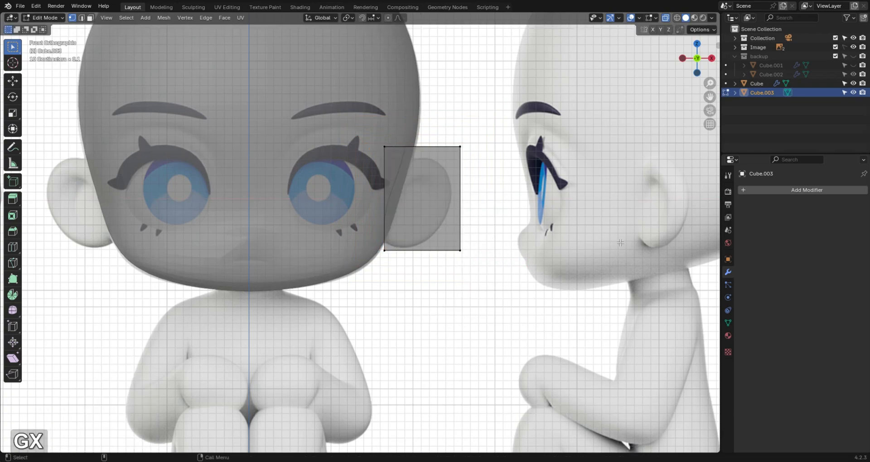
Select the whole cube and move it slightly inward along X and about 0.19 cm down along Z over the reference ear.
{"action": "key", "text": "a"}
{"action": "key", "text": "g"}
{"action": "key", "text": "x"}
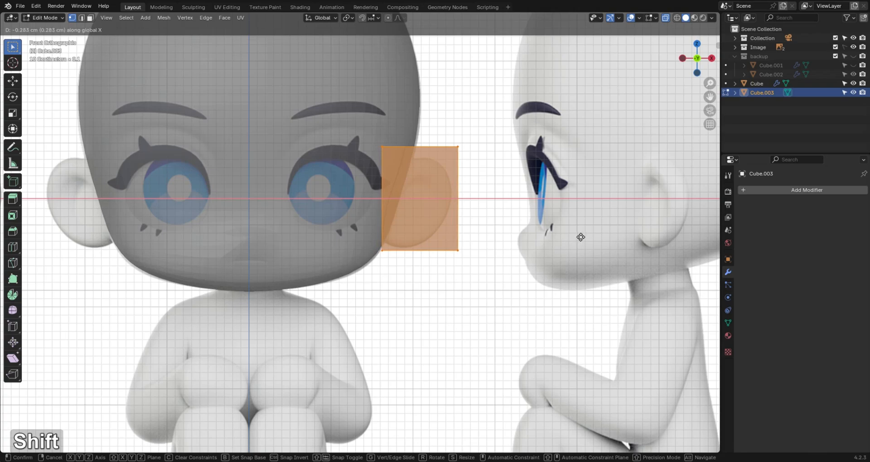
{"action": "left_click", "coordinate": [494, 234]}
{"action": "key", "text": "g"}
{"action": "key", "text": "z"}
{"action": "left_click", "coordinate": [491, 257]}
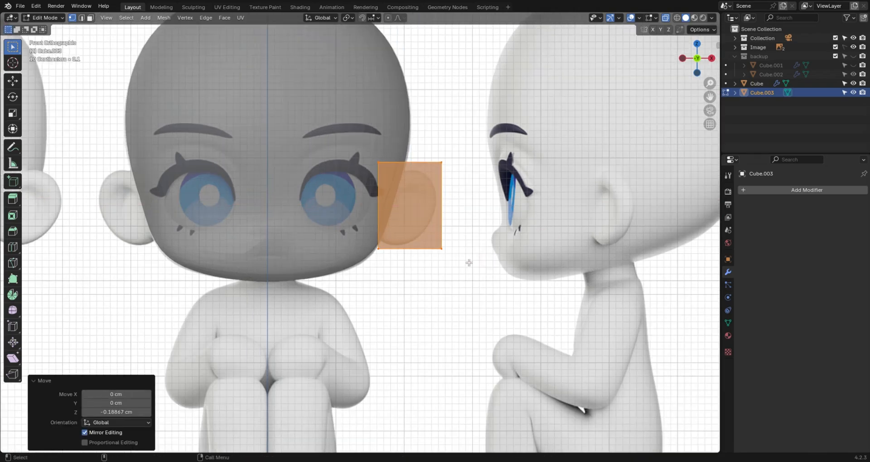
In right side view, move the cube's back vertices forward and its front vertices about 4.39 cm back along Y.
{"action": "left_click_drag", "start_coordinate": [467, 260], "coordinate": [509, 268], "text": "alt"}
{"action": "key", "text": "grave"}
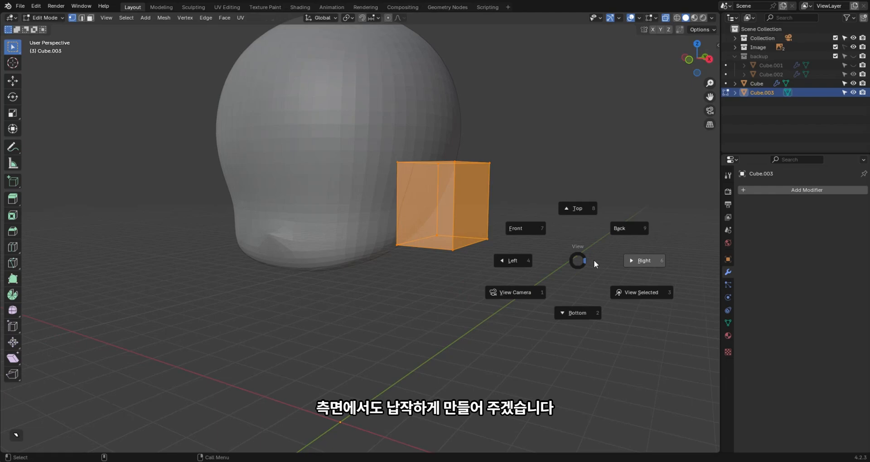
{"action": "left_click", "coordinate": [622, 265]}
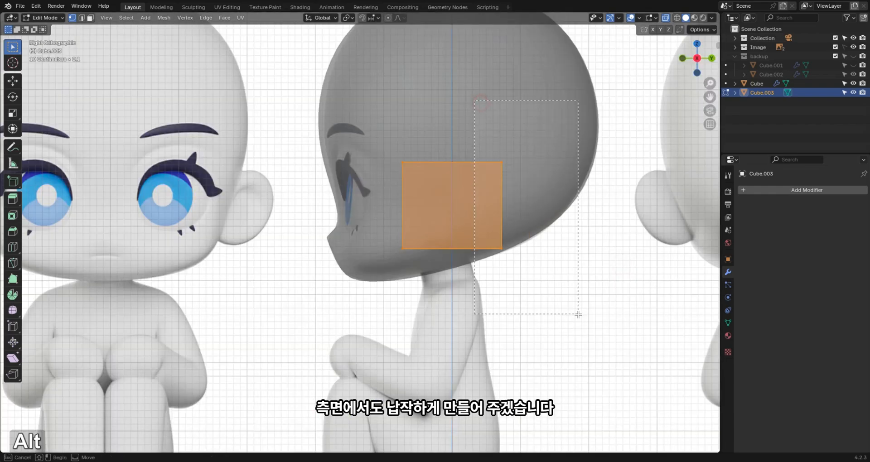
{"action": "left_click_drag", "start_coordinate": [578, 314], "coordinate": [575, 313]}
{"action": "key", "text": "g"}
{"action": "key", "text": "y"}
{"action": "left_click", "coordinate": [551, 309]}
{"action": "left_click_drag", "start_coordinate": [359, 141], "coordinate": [426, 332]}
{"action": "key", "text": "g"}
{"action": "key", "text": "y"}
{"action": "left_click", "coordinate": [457, 334]}
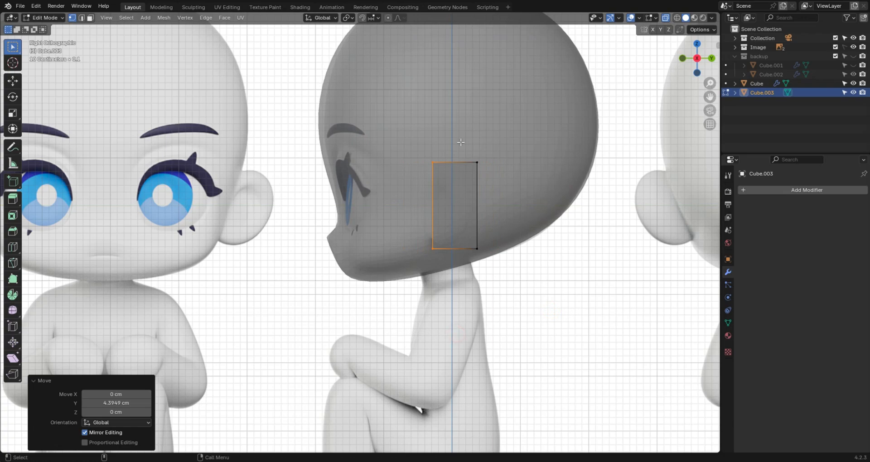
Try moving the cube's back vertices about 1.07 cm forward along Y.
{"action": "left_click_drag", "start_coordinate": [532, 319], "coordinate": [529, 319]}
{"action": "key", "text": "g"}
{"action": "key", "text": "y"}
{"action": "left_click", "coordinate": [482, 235]}
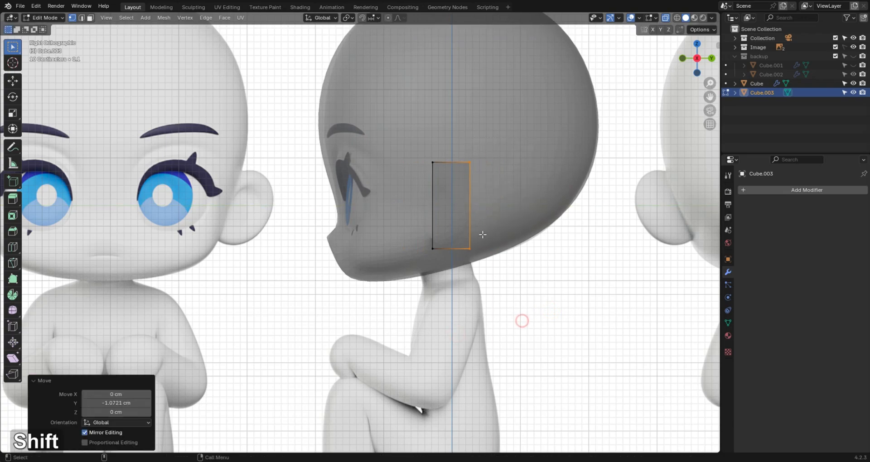
{"action": "left_click_drag", "start_coordinate": [414, 136], "coordinate": [447, 260]}
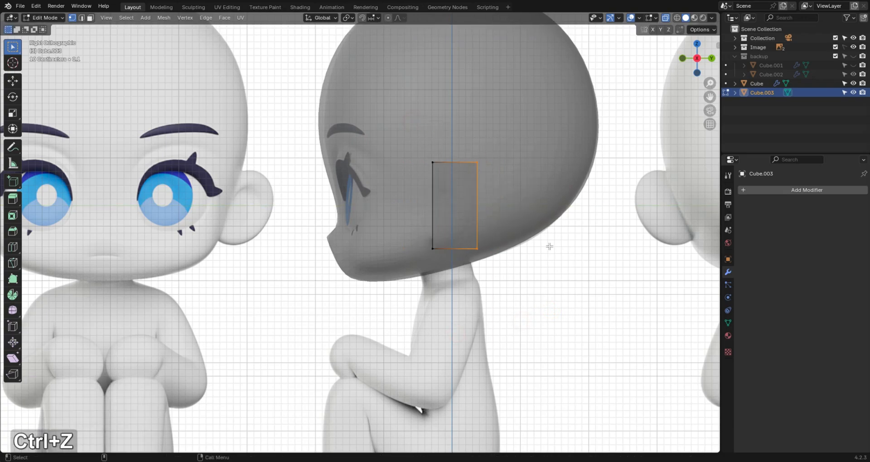
Thin the cube further along Y by moving its back vertices forward and its front vertices about 1.53 cm back.
{"action": "key", "text": "g"}
{"action": "key", "text": "y"}
{"action": "left_click", "coordinate": [534, 248]}
{"action": "left_click_drag", "start_coordinate": [416, 132], "coordinate": [461, 290]}
{"action": "key", "text": "g"}
{"action": "key", "text": "y"}
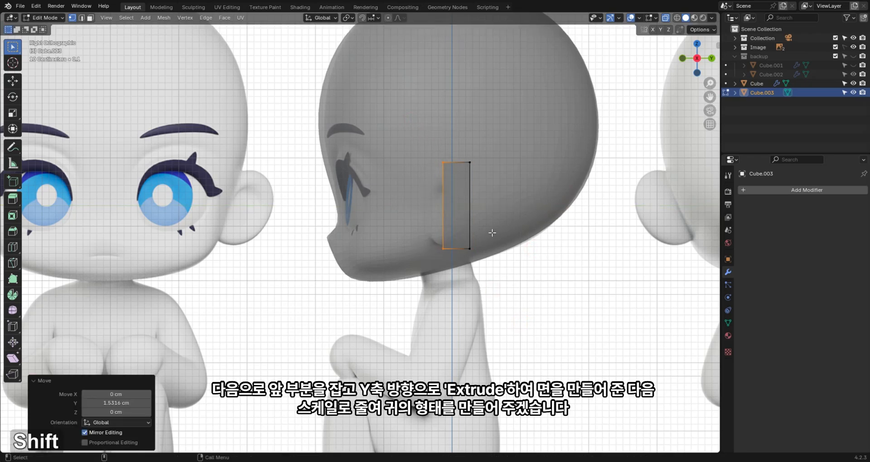
Extrude the cube's front face about 2.39 cm forward and scale the extruded face down.
{"action": "key", "text": "e"}
{"action": "left_click", "coordinate": [458, 232]}
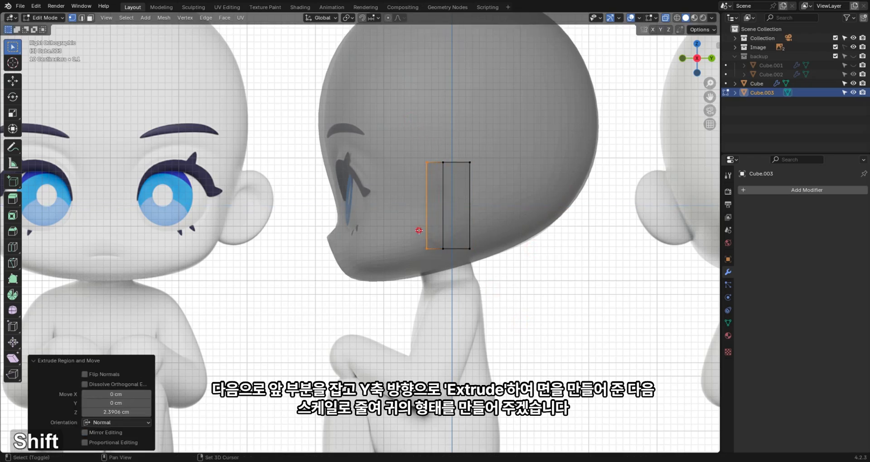
{"action": "key", "text": "s"}
{"action": "left_click", "coordinate": [474, 252]}
Select the ear block's back face and scale it by about 0.787, with X-ray turned off.
{"action": "left_click", "coordinate": [470, 236]}
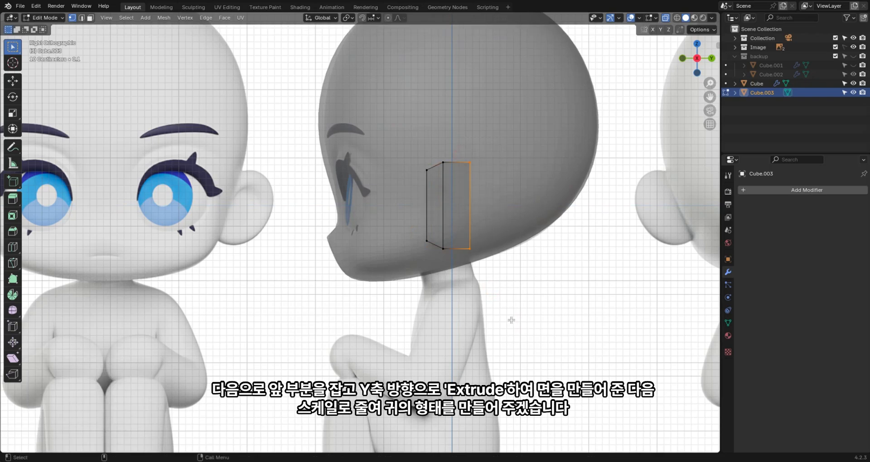
{"action": "key", "text": "s"}
{"action": "left_click", "coordinate": [493, 298]}
{"action": "left_click_drag", "start_coordinate": [493, 298], "coordinate": [538, 287], "text": "alt"}
{"action": "key", "text": "alt+z"}
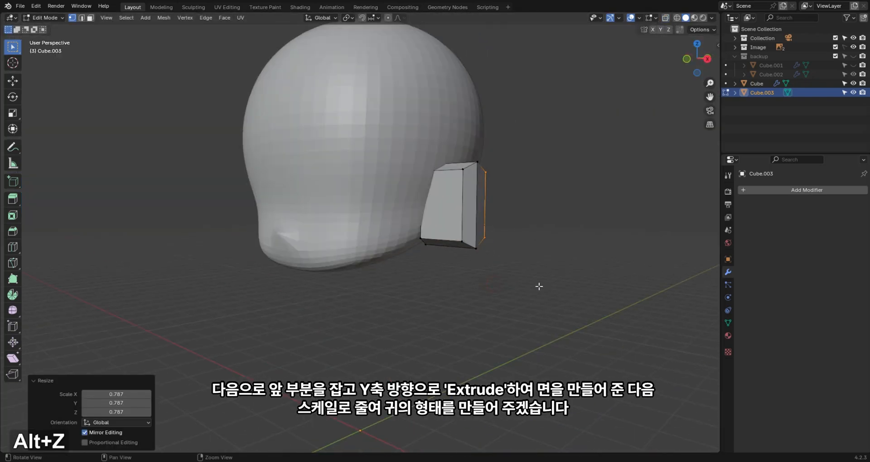
In Object Mode, add a level 1 Subdivision modifier to the ear and turn off Use Limit Surface.
{"action": "key", "text": "Tab"}
{"action": "left_click_drag", "start_coordinate": [442, 286], "coordinate": [479, 274], "text": "alt"}
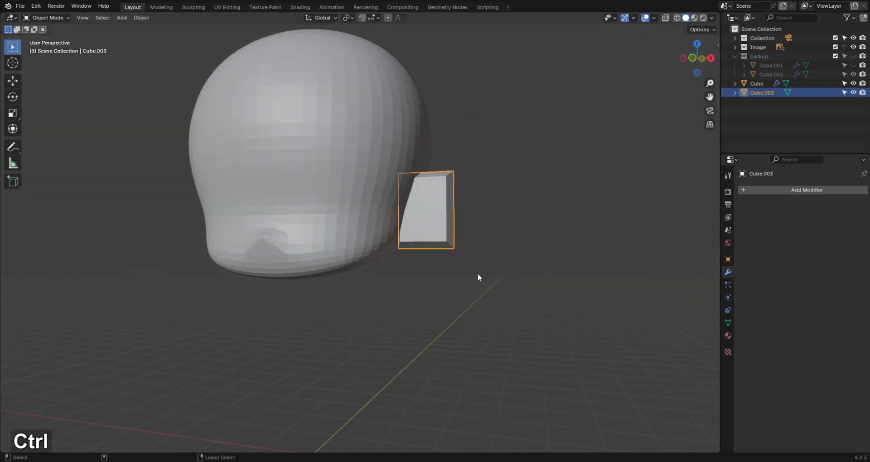
{"action": "key", "text": "ctrl+1"}
{"action": "left_click", "coordinate": [771, 265]}
{"action": "left_click", "coordinate": [800, 280]}
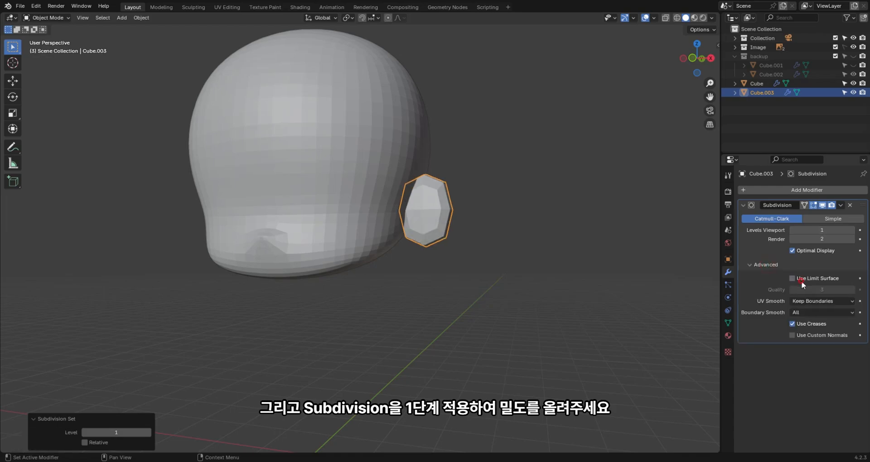
In Edit Mode front view with X-ray on, move the ear's outer vertices about 0.75 cm outward along X.
{"action": "key", "text": "grave"}
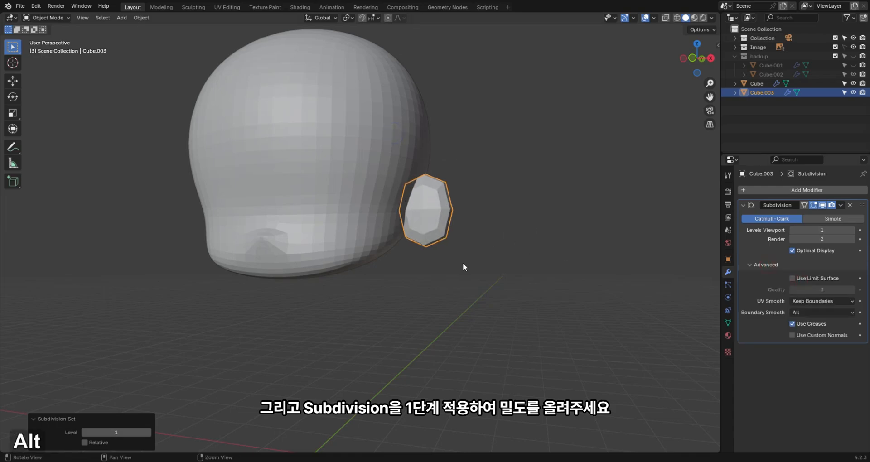
{"action": "left_click_drag", "start_coordinate": [463, 267], "coordinate": [432, 202], "text": "alt"}
{"action": "key", "text": "Tab"}
{"action": "key", "text": "ctrl+Tab"}
{"action": "left_click", "coordinate": [280, 113]}
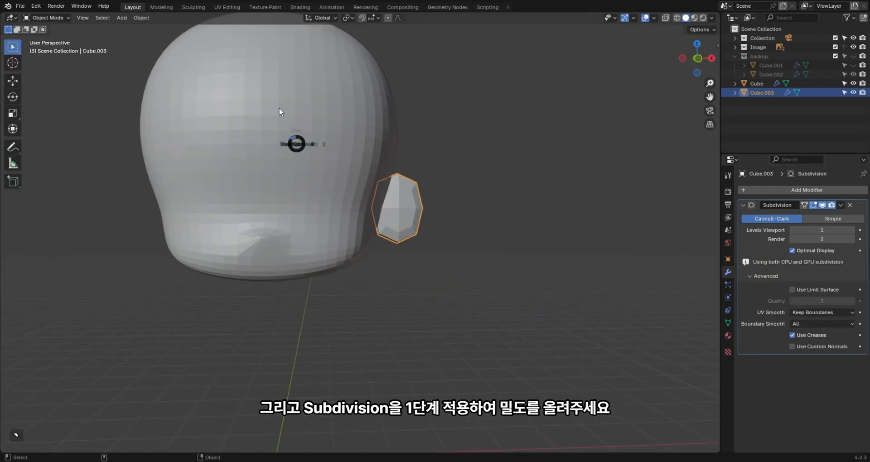
{"action": "left_click", "coordinate": [280, 112]}
{"action": "key", "text": "Tab"}
{"action": "left_click", "coordinate": [527, 191]}
{"action": "key", "text": "alt+z"}
{"action": "middle_click_drag", "start_coordinate": [538, 221], "coordinate": [509, 272], "text": "alt"}
{"action": "scroll", "coordinate": [509, 272], "scroll_direction": "up", "scroll_amount": 4}
{"action": "left_click_drag", "start_coordinate": [426, 135], "coordinate": [550, 404]}
{"action": "key", "text": "g"}
{"action": "key", "text": "x"}
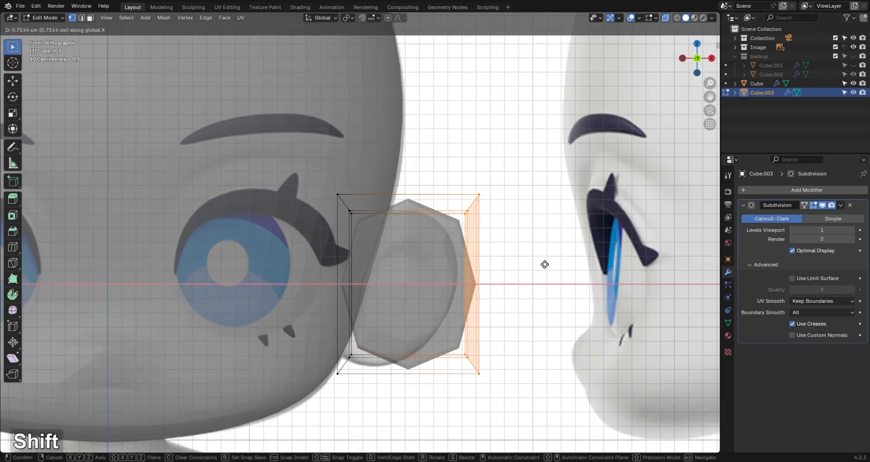
{"action": "left_click", "coordinate": [546, 262]}
Return to Object Mode with X-ray off and apply the ear's Subdivision modifier.
{"action": "key", "text": "Tab"}
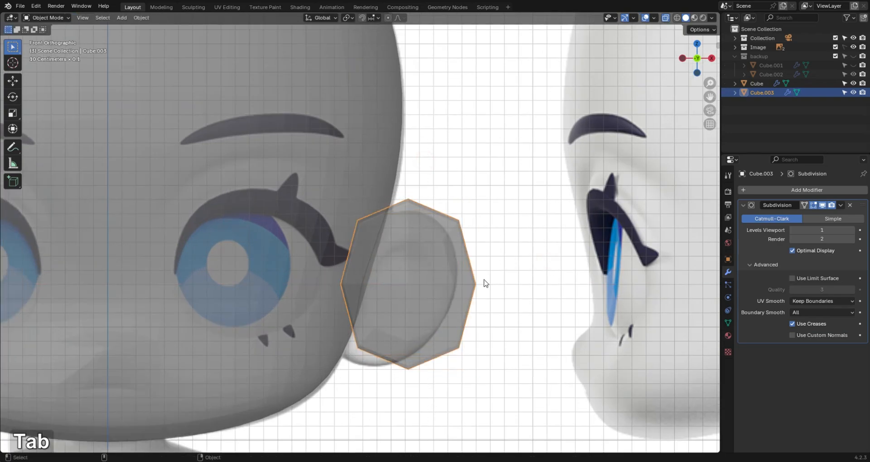
{"action": "key", "text": "alt+z"}
{"action": "middle_click_drag", "start_coordinate": [487, 308], "coordinate": [425, 214]}
{"action": "key", "text": "KP_1"}
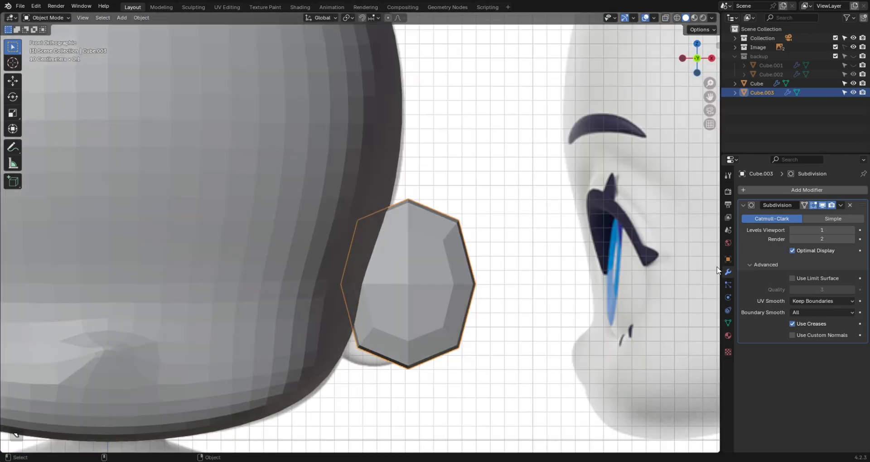
{"action": "left_click", "coordinate": [841, 205]}
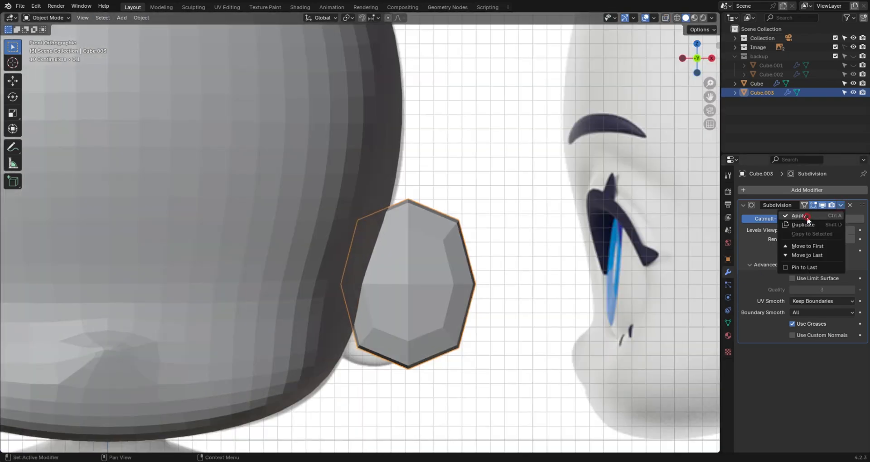
{"action": "left_click", "coordinate": [806, 216]}
In right side view, select the ear's front vertices and flatten them by scaling to 0 along Y.
{"action": "key", "text": "KP_3"}
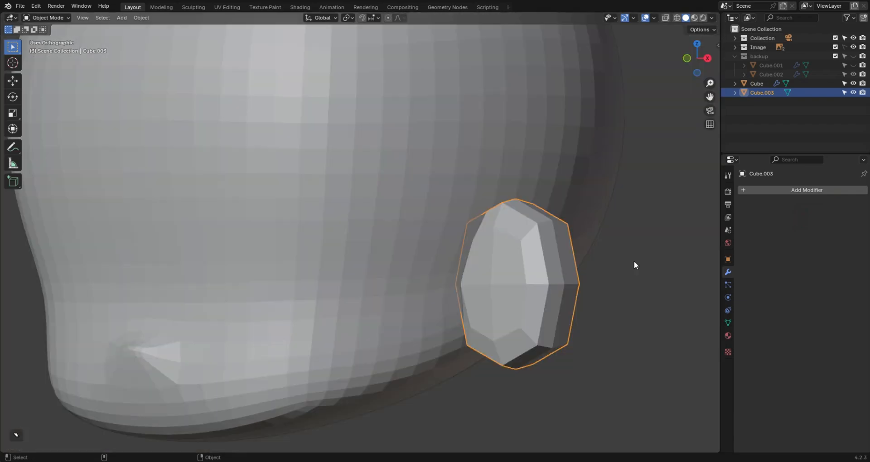
{"action": "key", "text": "alt+z"}
{"action": "middle_click", "coordinate": [528, 278], "text": "alt"}
{"action": "key", "text": "Tab"}
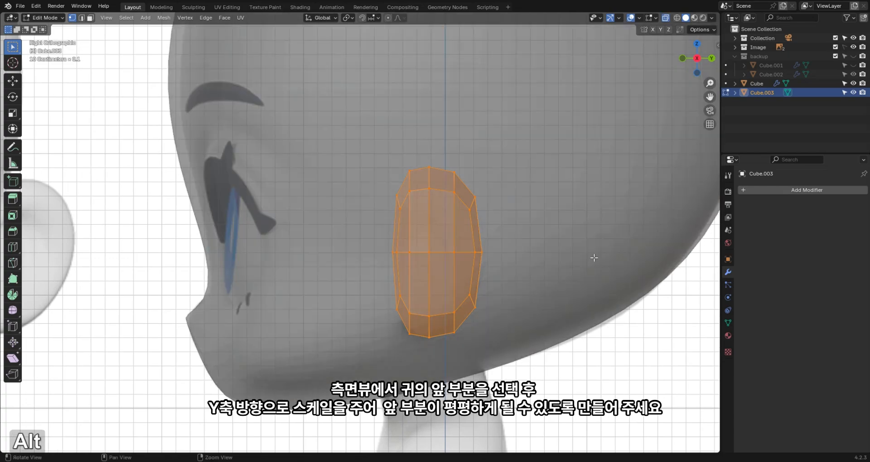
{"action": "left_click_drag", "start_coordinate": [377, 146], "coordinate": [392, 200]}
{"action": "left_click_drag", "start_coordinate": [423, 347], "coordinate": [422, 347]}
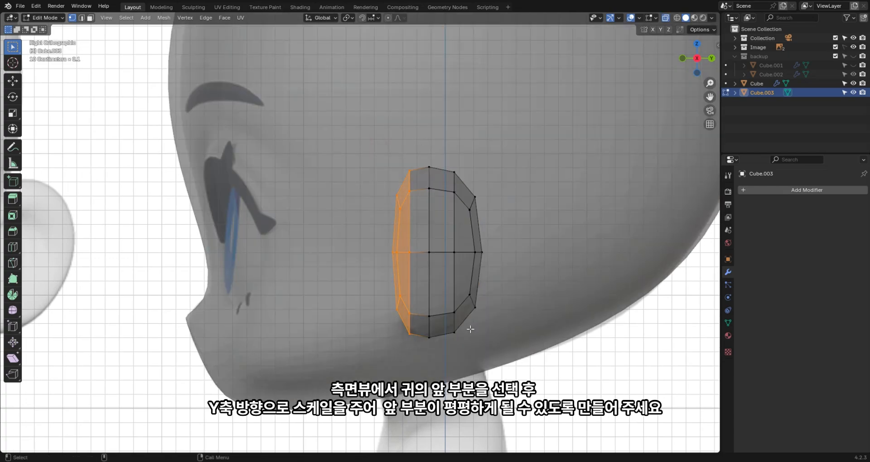
{"action": "key", "text": "s"}
{"action": "key", "text": "y"}
{"action": "key", "text": "0"}
{"action": "key", "text": "Return"}
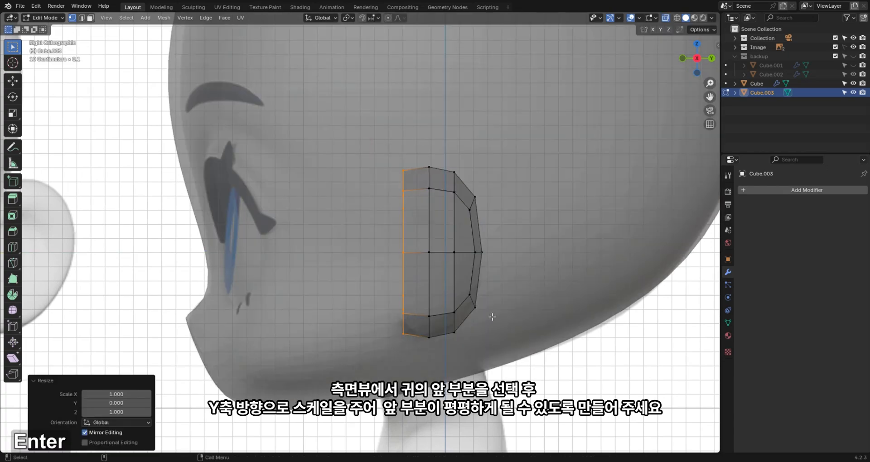
With X-ray off, ring-select the ear's edges between its two rear vertical loops and merge them with Collapse.
{"action": "key", "text": "3"}
{"action": "left_click", "coordinate": [441, 191]}
{"action": "key", "text": "alt+z"}
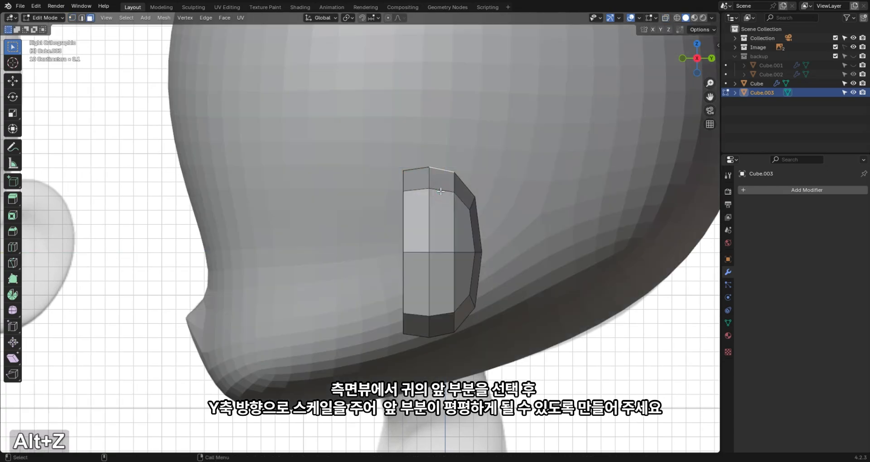
{"action": "key", "text": "2"}
{"action": "left_click", "coordinate": [441, 191], "text": "ctrl+alt"}
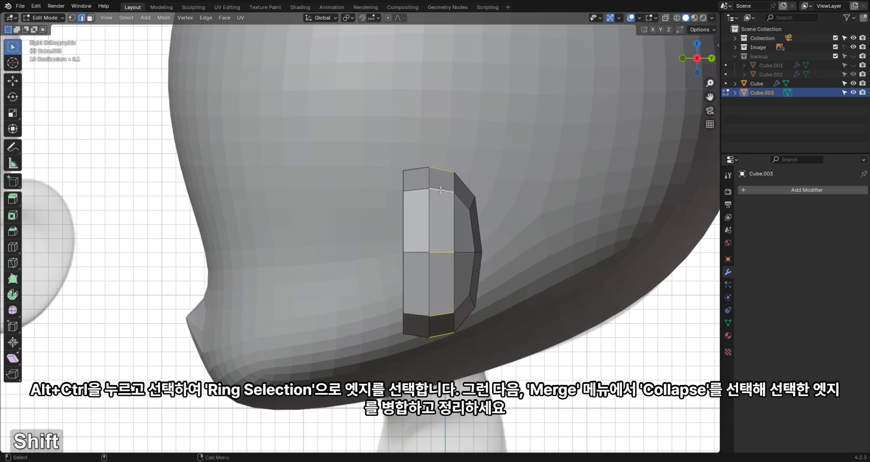
{"action": "key", "text": "m"}
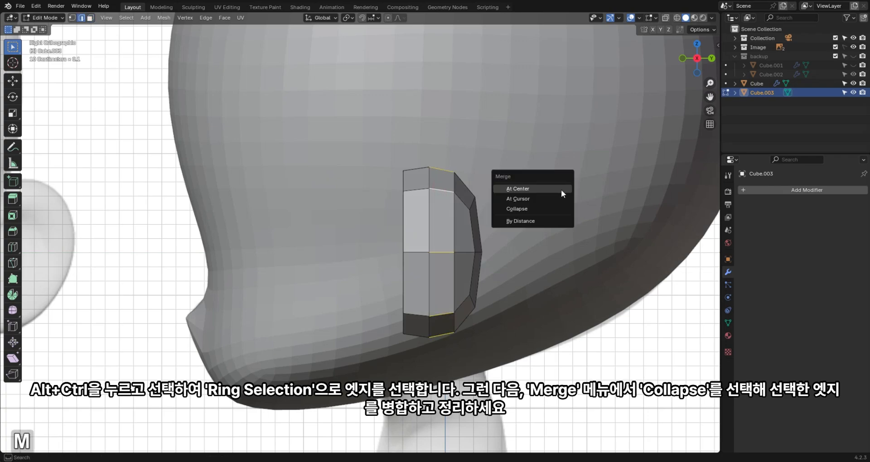
{"action": "left_click", "coordinate": [547, 209]}
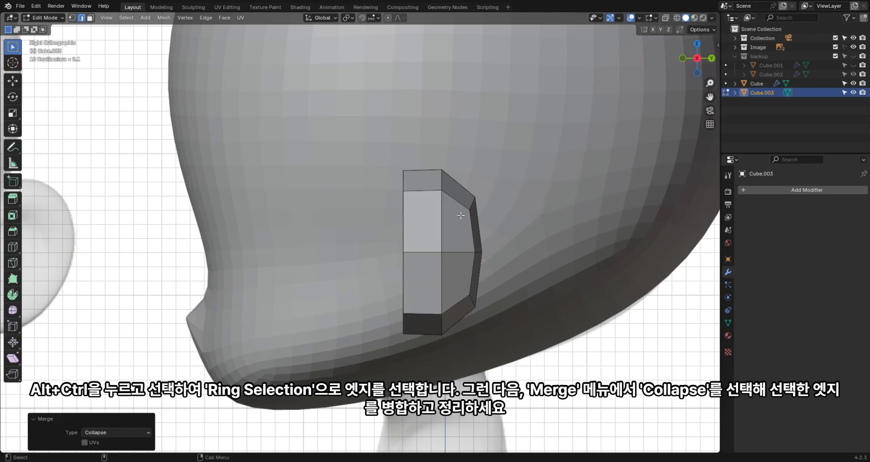
With X-ray on, select the ear's rear section, scale it to 0.855 along Y and move it about 0.54 cm forward along Y.
{"action": "key", "text": "alt+z"}
{"action": "key", "text": "alt+z"}
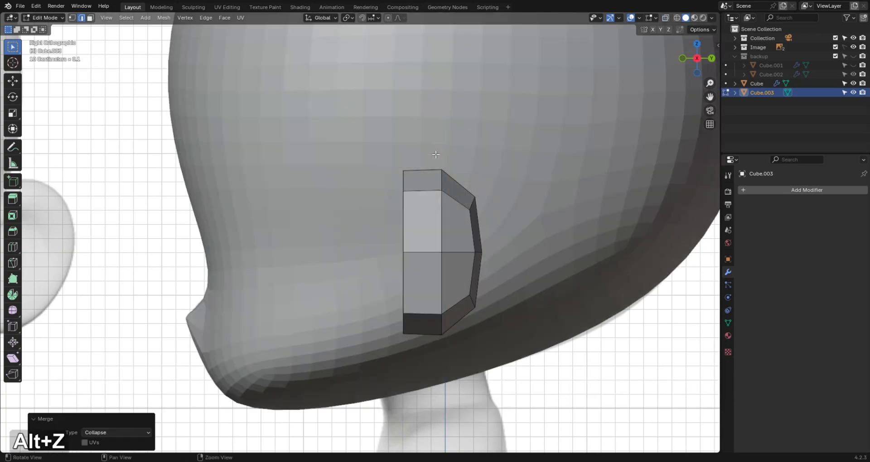
{"action": "left_click_drag", "start_coordinate": [430, 149], "coordinate": [493, 365]}
{"action": "key", "text": "alt+z"}
{"action": "mouse_move", "coordinate": [441, 146]}
{"action": "left_mouse_down"}
{"action": "mouse_move", "coordinate": [482, 361]}
{"action": "mouse_move", "coordinate": [502, 369]}
{"action": "left_mouse_up"}
{"action": "key", "text": "s"}
{"action": "key", "text": "y"}
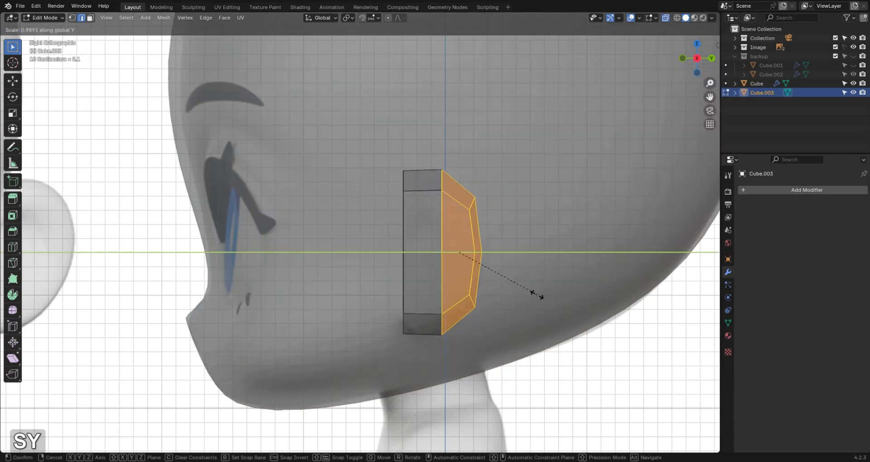
{"action": "left_click", "coordinate": [528, 298]}
{"action": "key", "text": "g"}
{"action": "key", "text": "y"}
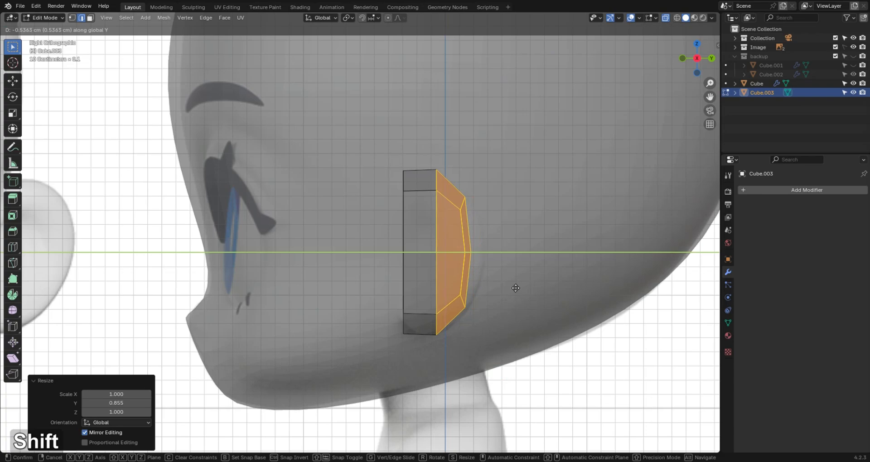
{"action": "left_click", "coordinate": [508, 290]}
In Object Mode front view, add a level 1 Subdivision modifier to the ear and turn off Use Limit Surface.
{"action": "middle_click_drag", "start_coordinate": [509, 291], "coordinate": [501, 299]}
{"action": "key", "text": "3"}
{"action": "left_click", "coordinate": [445, 225]}
{"action": "middle_click_drag", "start_coordinate": [445, 272], "coordinate": [384, 211], "text": "alt"}
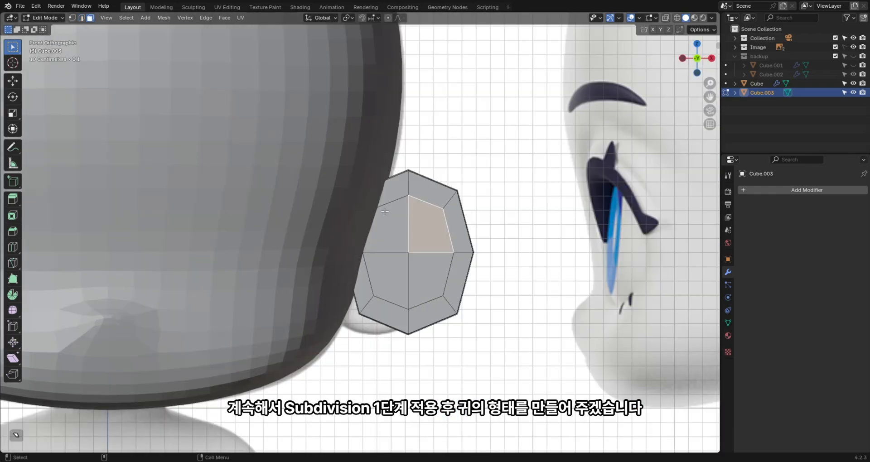
{"action": "key", "text": "Tab"}
{"action": "key", "text": "ctrl+1"}
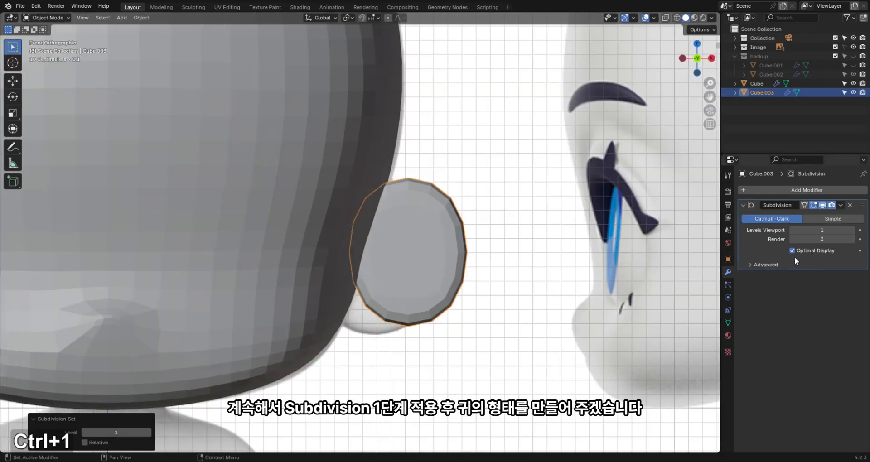
{"action": "left_click", "coordinate": [780, 264]}
{"action": "left_click", "coordinate": [792, 279]}
With X-ray on in Edit Mode, select the whole ear, scale it by 1.027 and rotate it about 10.5° in front view.
{"action": "key", "text": "alt+z"}
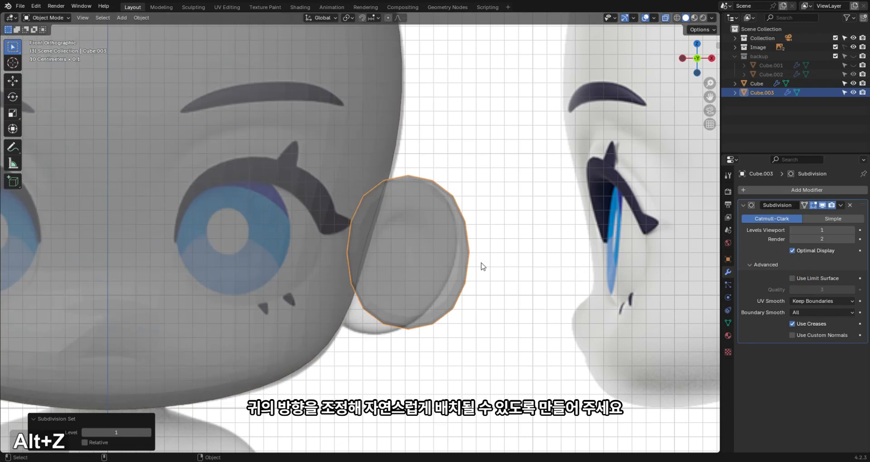
{"action": "key", "text": "a"}
{"action": "key", "text": "Tab"}
{"action": "key", "text": "a"}
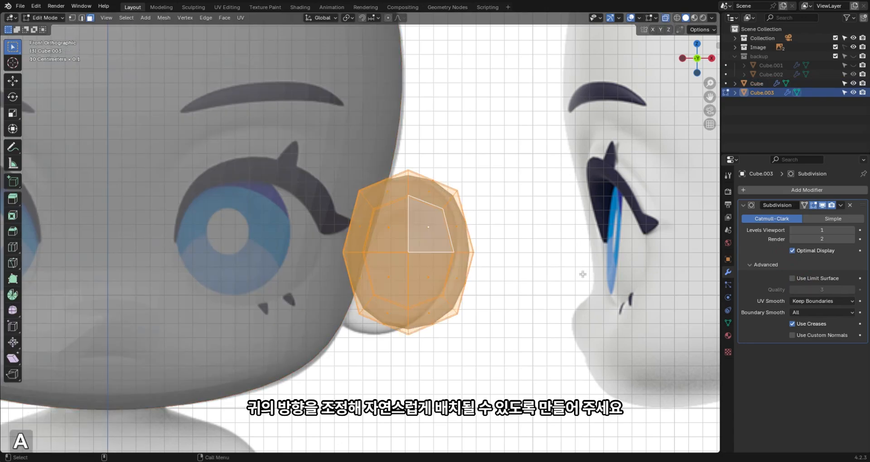
{"action": "key", "text": "s"}
{"action": "left_click", "coordinate": [522, 253]}
{"action": "key", "text": "r"}
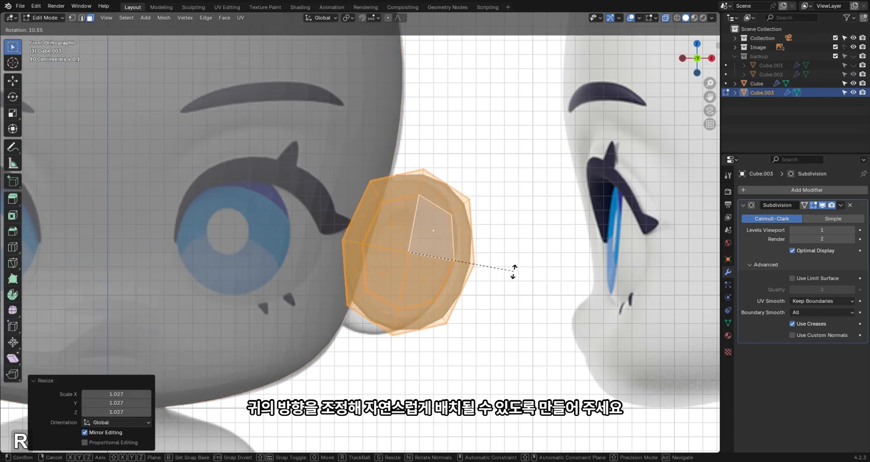
{"action": "left_click", "coordinate": [513, 274]}
Shift the ear about 1.08 cm in total toward the head along X and tilt it about 3° further to match the reference.
{"action": "key", "text": "g"}
{"action": "left_click", "coordinate": [494, 274]}
{"action": "key", "text": "r"}
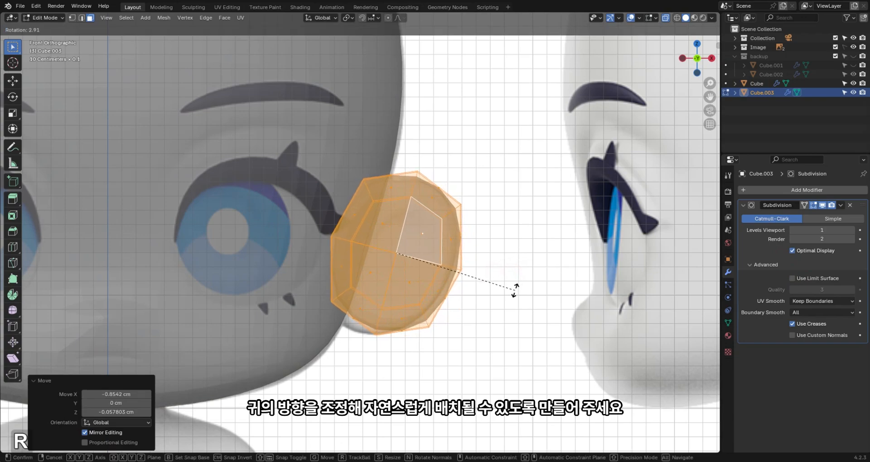
{"action": "left_click", "coordinate": [514, 288]}
{"action": "key", "text": "g"}
{"action": "left_click", "coordinate": [512, 284]}
With X-ray off, select the inner faces on the ear's front side and extrude them about 0.51 cm inward.
{"action": "scroll", "coordinate": [509, 287], "scroll_direction": "down", "scroll_amount": 3}
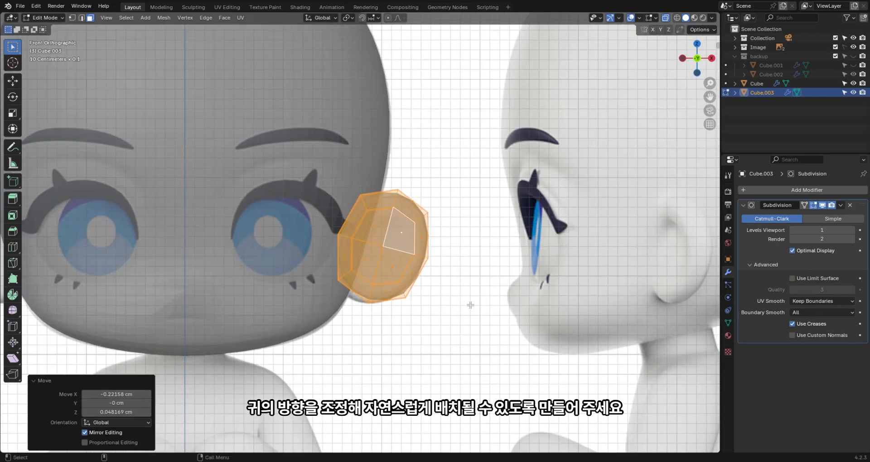
{"action": "middle_click_drag", "start_coordinate": [470, 305], "coordinate": [384, 225]}
{"action": "key", "text": "alt+z"}
{"action": "left_click", "coordinate": [389, 227]}
{"action": "left_click", "coordinate": [406, 266], "text": "ctrl+shift"}
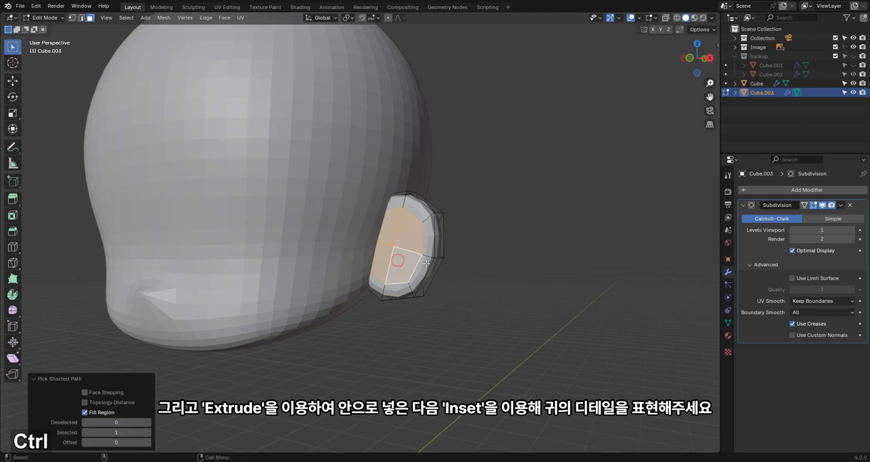
{"action": "left_click_drag", "start_coordinate": [470, 262], "coordinate": [468, 263], "text": "alt"}
{"action": "scroll", "coordinate": [484, 282], "scroll_direction": "up", "scroll_amount": 2}
{"action": "key", "text": "e"}
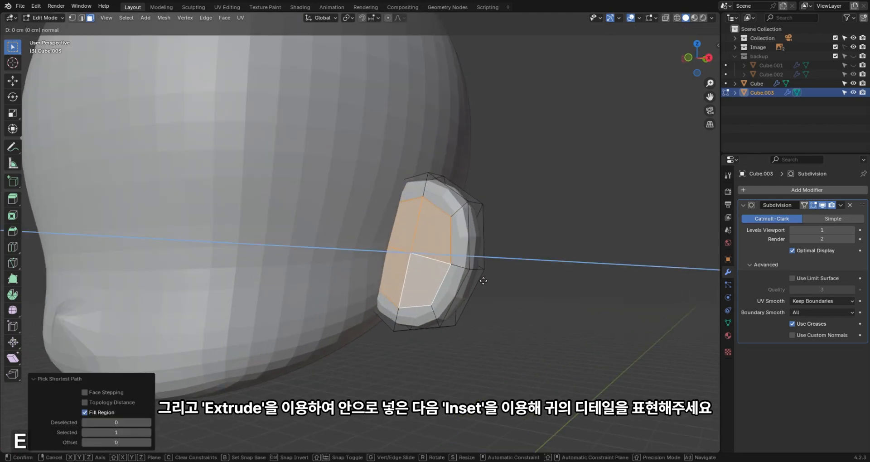
{"action": "left_click", "coordinate": [487, 281]}
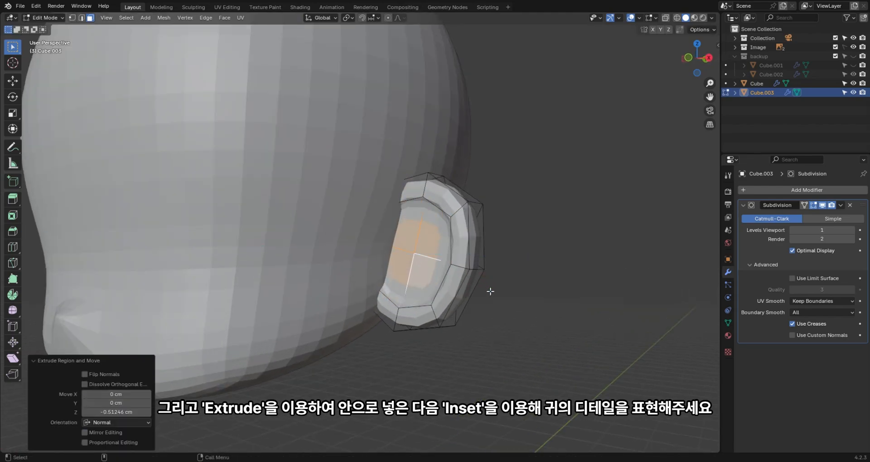
Scale the recessed ear faces to 0.875, inset them by 0.552 cm, and return to Object Mode.
{"action": "key", "text": "s"}
{"action": "left_click", "coordinate": [463, 279]}
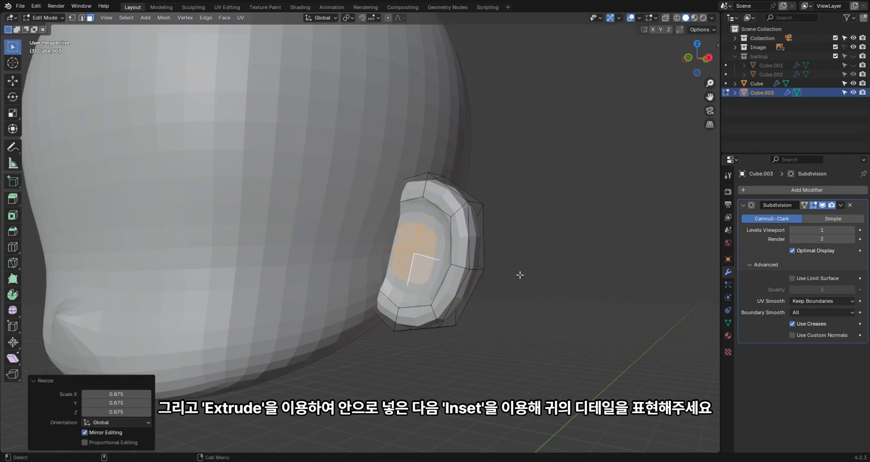
{"action": "key", "text": "i"}
{"action": "left_click", "coordinate": [440, 277]}
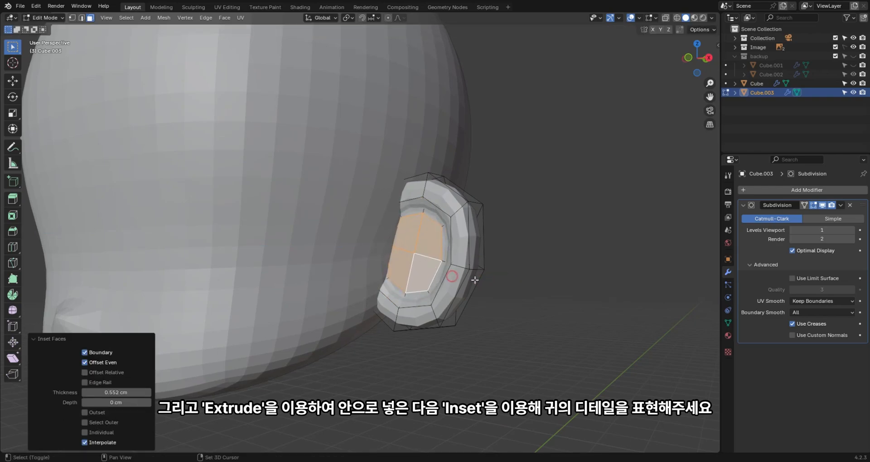
{"action": "key", "text": "Tab"}
{"action": "middle_click_drag", "start_coordinate": [468, 303], "coordinate": [504, 202], "text": "alt"}
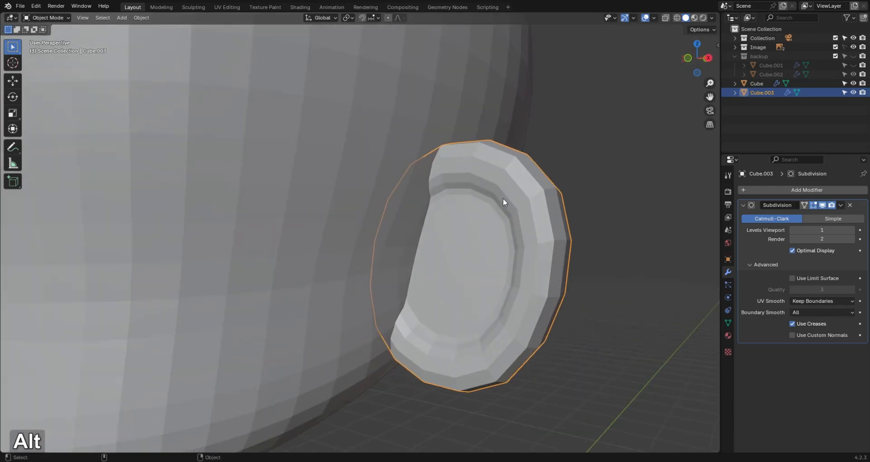
{"action": "middle_click_drag", "start_coordinate": [453, 262], "coordinate": [404, 268], "text": "alt"}
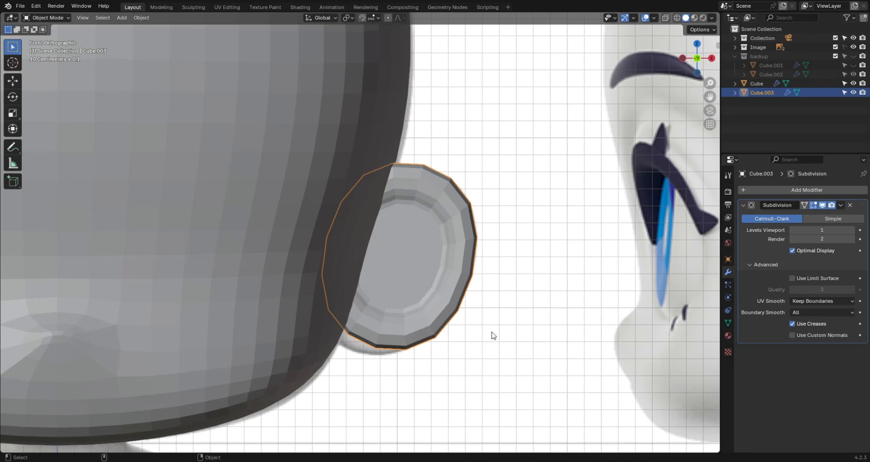
{"action": "scroll", "coordinate": [428, 325], "scroll_direction": "down", "scroll_amount": 4}
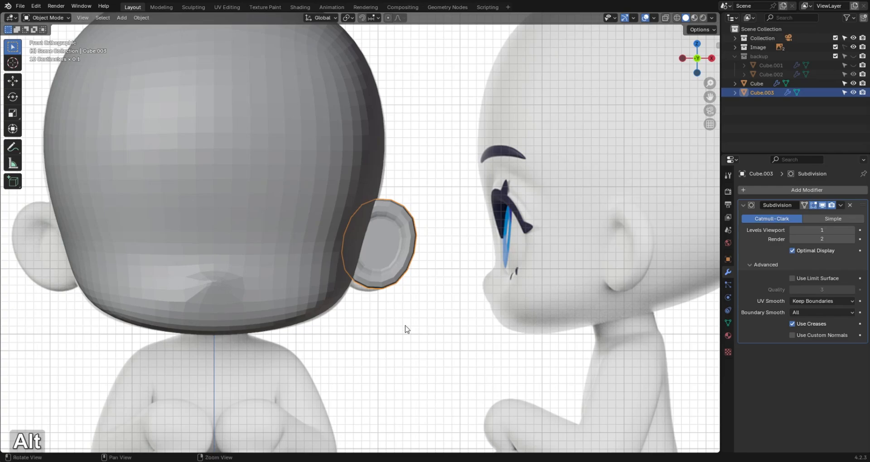
In Edit Mode, rotate the whole ear 18.7° around Z, tilt it about 5° in the view, and nudge it closer to the head.
{"action": "left_click_drag", "start_coordinate": [407, 330], "coordinate": [403, 301], "text": "alt"}
{"action": "key", "text": "Tab"}
{"action": "key", "text": "a"}
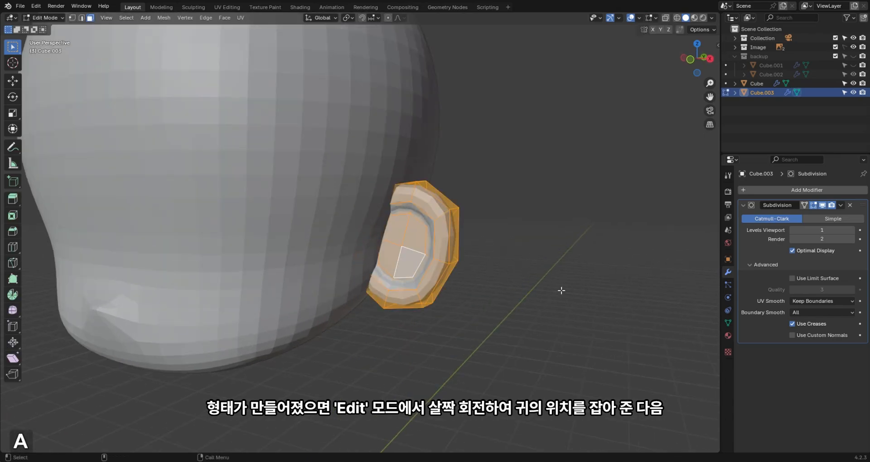
{"action": "key", "text": "r"}
{"action": "key", "text": "z"}
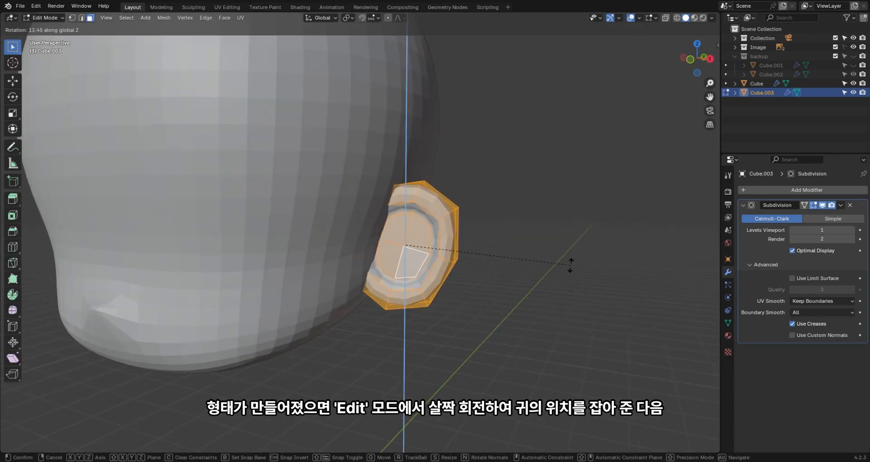
{"action": "left_click", "coordinate": [571, 247]}
{"action": "key", "text": "r"}
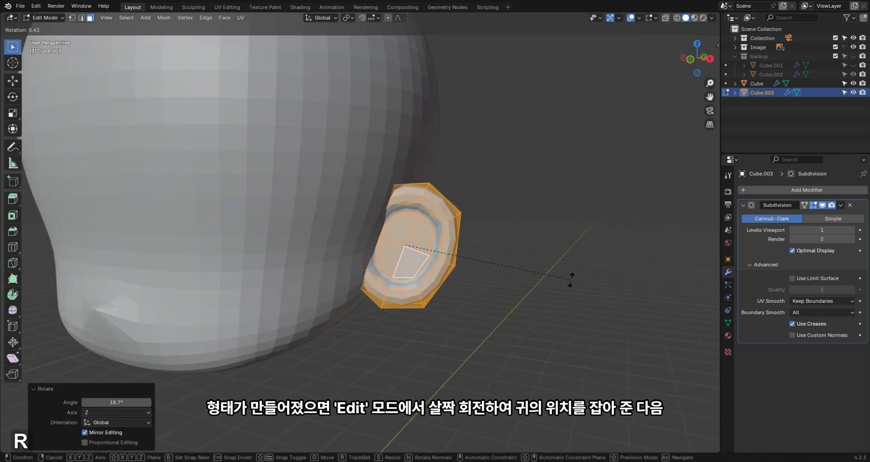
{"action": "left_click", "coordinate": [569, 281]}
{"action": "key", "text": "g"}
{"action": "left_click", "coordinate": [565, 267]}
In front view with X-ray on, scale the ear by 1.055 and nudge it about 0.2 cm toward the head before and after.
{"action": "key", "text": "grave"}
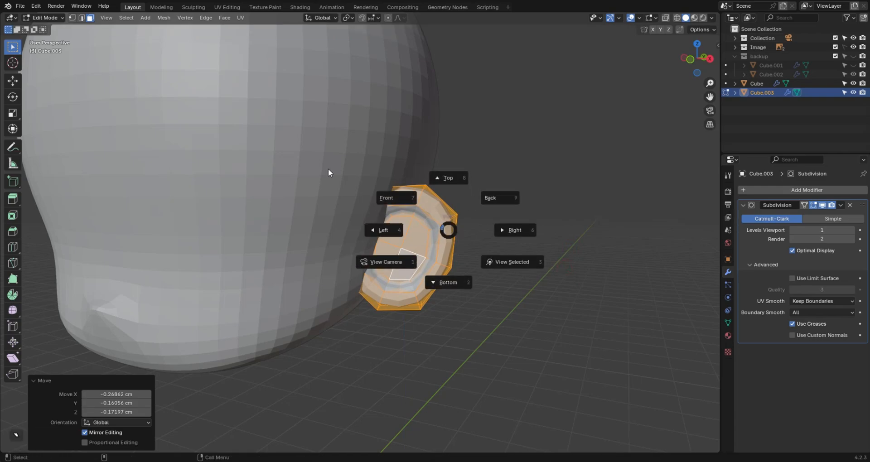
{"action": "left_click", "coordinate": [329, 169]}
{"action": "key", "text": "alt+z"}
{"action": "key", "text": "g"}
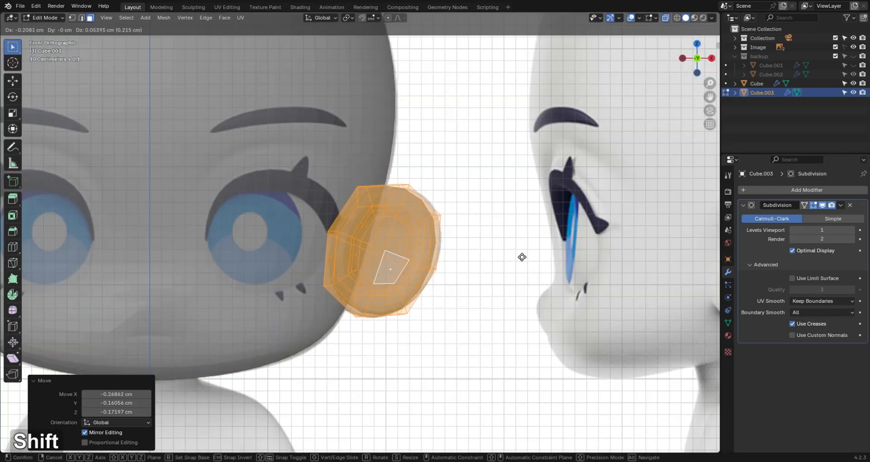
{"action": "left_click", "coordinate": [521, 256]}
{"action": "key", "text": "s"}
{"action": "key", "text": "g"}
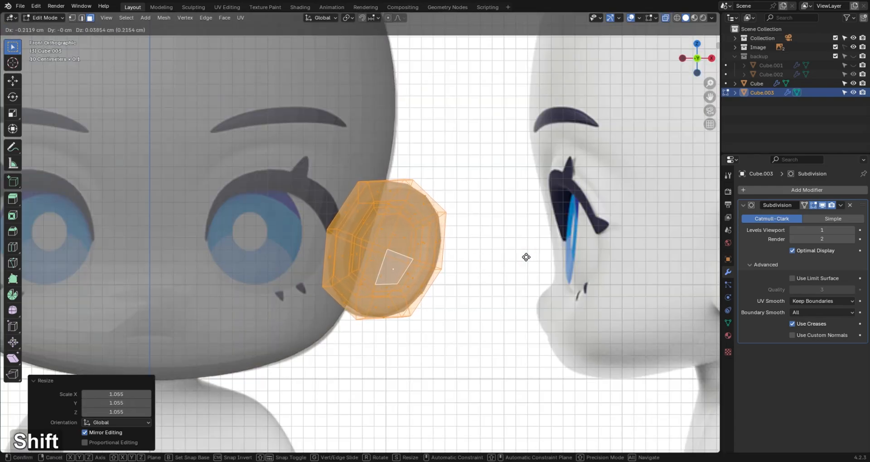
{"action": "left_click", "coordinate": [521, 260]}
Scale the ear by 1.034, move it about 0.12 cm toward the head, and return to Object Mode with X-ray off.
{"action": "key", "text": "s"}
{"action": "key", "text": "g"}
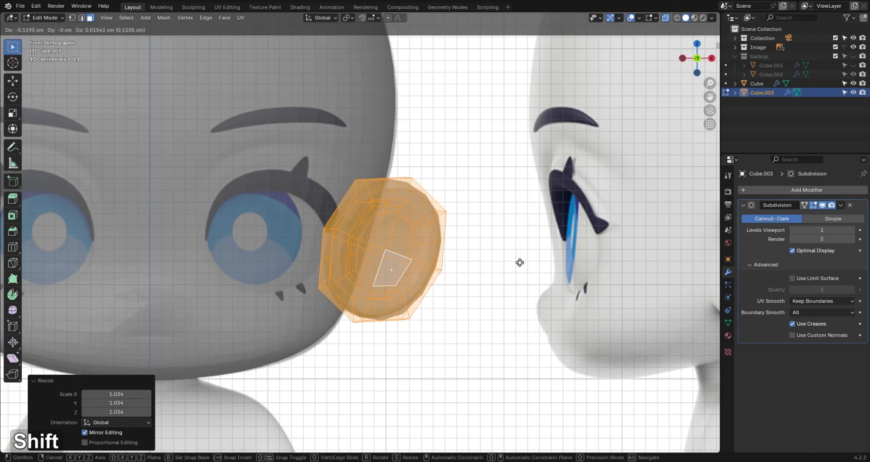
{"action": "left_click", "coordinate": [518, 260]}
{"action": "key", "text": "alt+z"}
{"action": "left_click_drag", "start_coordinate": [496, 279], "coordinate": [400, 323], "text": "alt"}
{"action": "key", "text": "Tab"}
{"action": "left_click", "coordinate": [374, 304]}
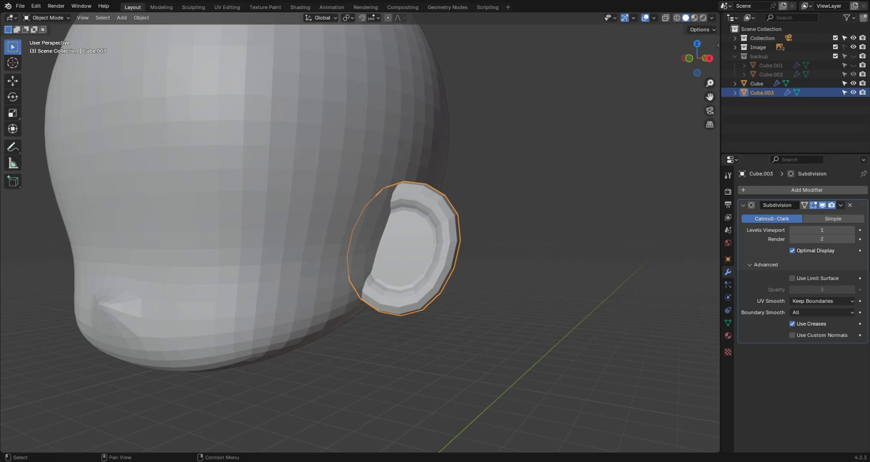
In Edit Mode with X-ray on, select the ear's upper vertices nearest the head and edge-slide them by a factor of about 0.145.
{"action": "key", "text": "Tab"}
{"action": "left_click", "coordinate": [565, 304]}
{"action": "key", "text": "alt+z"}
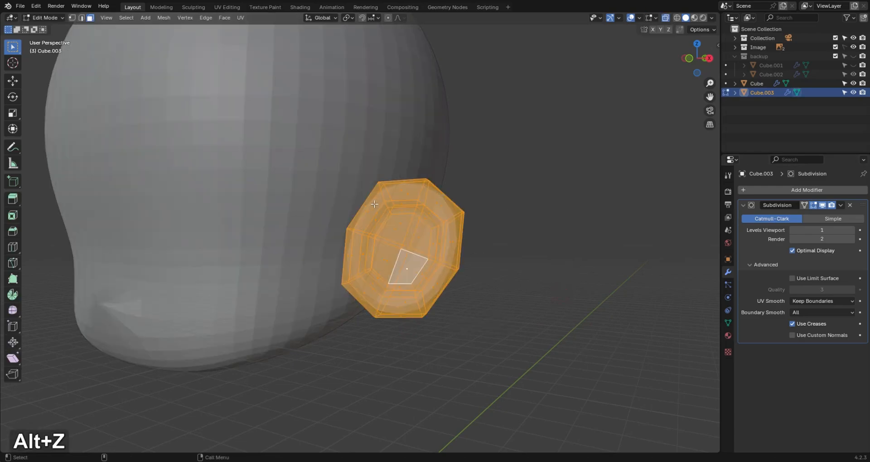
{"action": "key", "text": "1"}
{"action": "left_click_drag", "start_coordinate": [375, 179], "coordinate": [401, 195]}
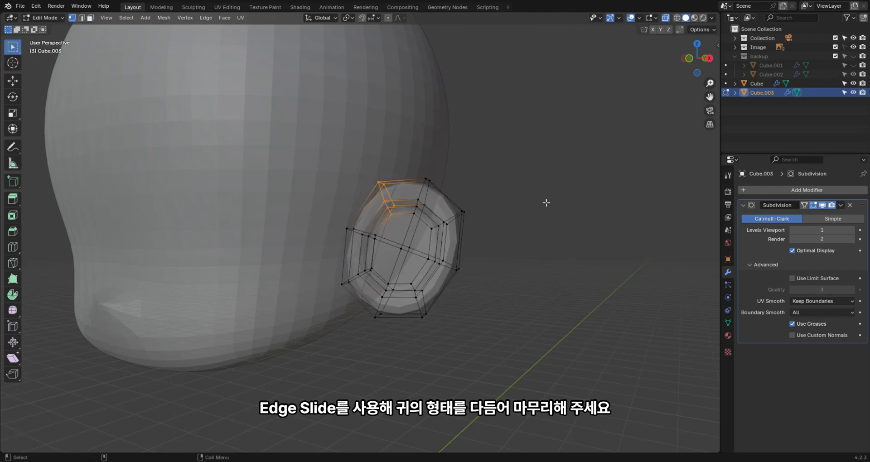
{"action": "key", "text": "g"}
{"action": "key", "text": "g"}
{"action": "left_click", "coordinate": [539, 201]}
Refine the ear's upper head-side vertices with two more edge slides, the last by a factor of about 0.096.
{"action": "key", "text": "g"}
{"action": "key", "text": "g"}
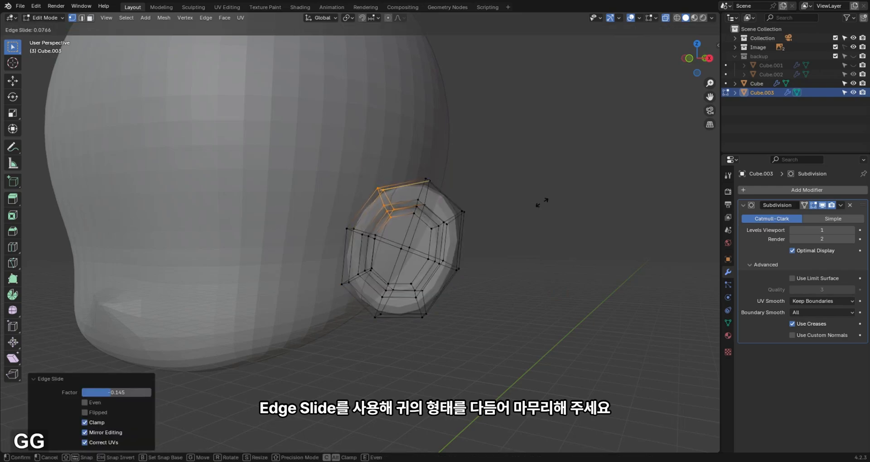
{"action": "left_click", "coordinate": [549, 202]}
{"action": "key", "text": "g"}
{"action": "key", "text": "g"}
{"action": "left_click", "coordinate": [447, 303]}
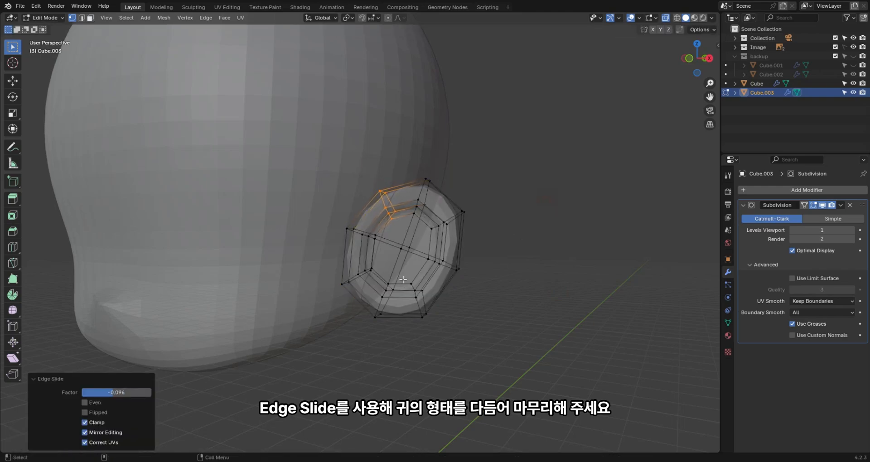
Edge-slide the ear's lower outer vertices by a factor of about -0.347 and refine their position with further small slides.
{"action": "left_click_drag", "start_coordinate": [403, 279], "coordinate": [442, 329]}
{"action": "key", "text": "g"}
{"action": "key", "text": "g"}
{"action": "left_click", "coordinate": [455, 320]}
{"action": "key", "text": "g"}
{"action": "key", "text": "g"}
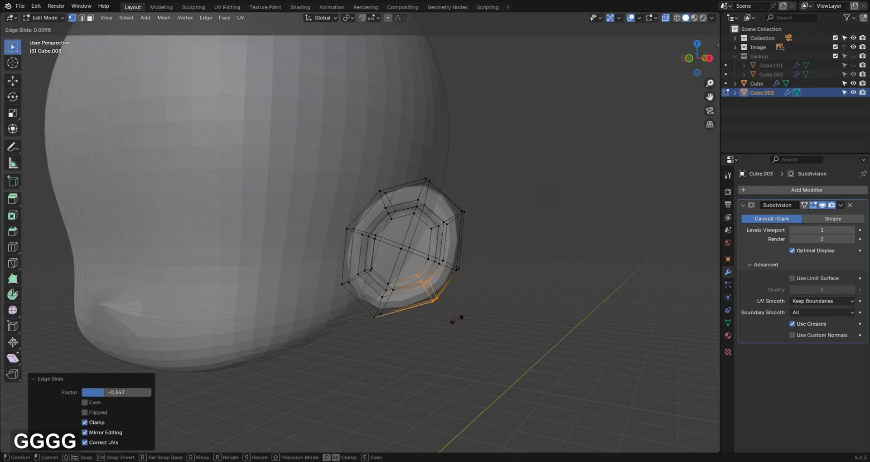
{"action": "key", "text": "g"}
{"action": "key", "text": "g"}
{"action": "left_click", "coordinate": [445, 313]}
Return to Object Mode, deselect the ear and turn X-ray off.
{"action": "key", "text": "Tab"}
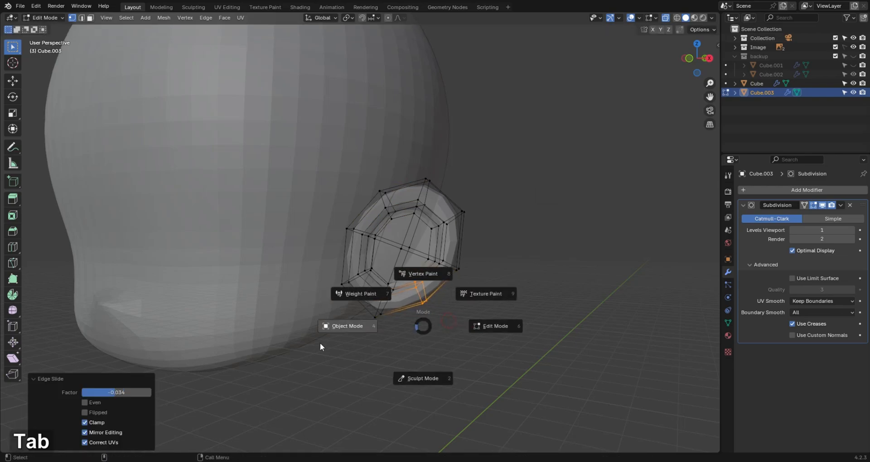
{"action": "left_click", "coordinate": [320, 342]}
{"action": "left_click", "coordinate": [502, 303]}
{"action": "middle_click_drag", "start_coordinate": [454, 287], "coordinate": [470, 286], "text": "alt"}
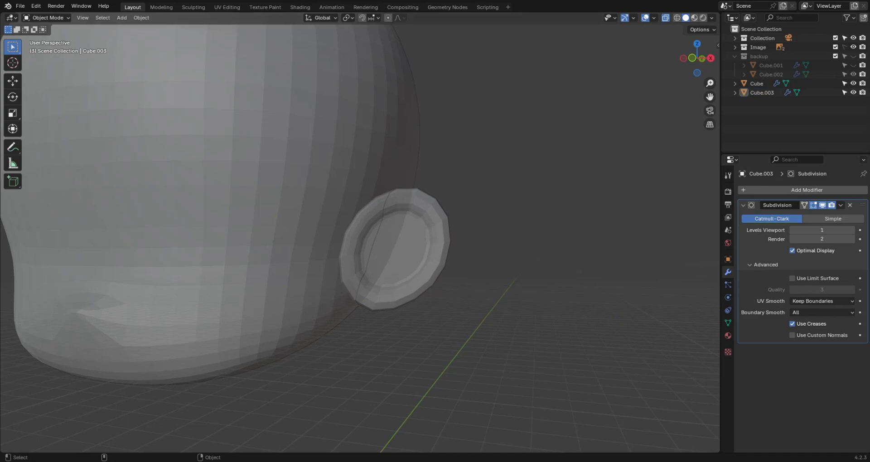
{"action": "key", "text": "alt+z"}
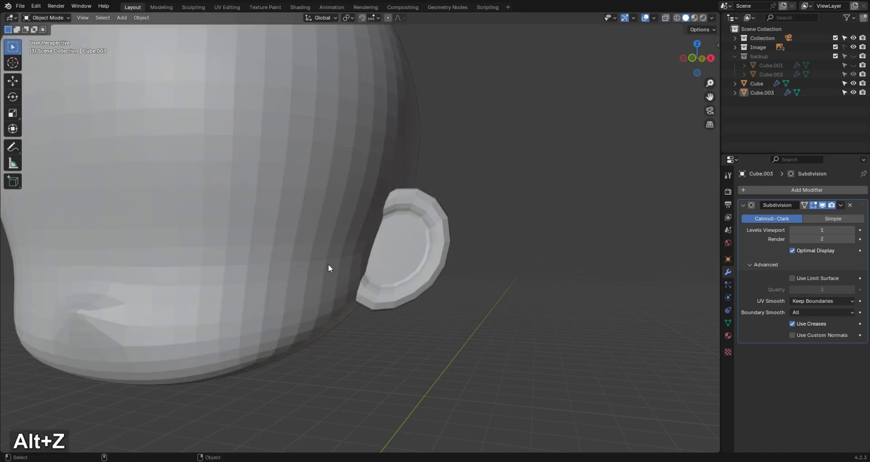
In front view, select the ear and add a Mirror modifier on the X axis to create the opposite ear.
{"action": "scroll", "coordinate": [438, 277], "scroll_direction": "down", "scroll_amount": 2}
{"action": "key", "text": "KP_1"}
{"action": "scroll", "coordinate": [334, 168], "scroll_direction": "down", "scroll_amount": 3}
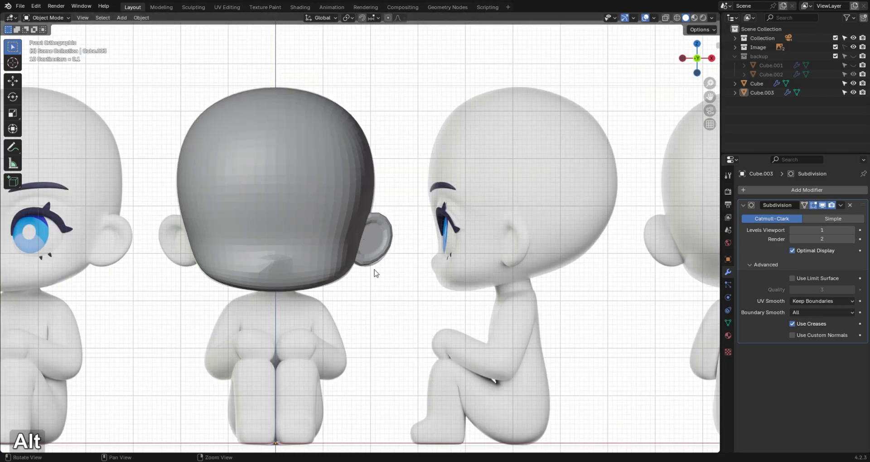
{"action": "middle_click_drag", "start_coordinate": [377, 251], "coordinate": [378, 237], "text": "alt"}
{"action": "left_click", "coordinate": [378, 235]}
{"action": "scroll", "coordinate": [378, 236], "scroll_direction": "up", "scroll_amount": 1}
{"action": "scroll", "coordinate": [378, 234], "scroll_direction": "up", "scroll_amount": 1}
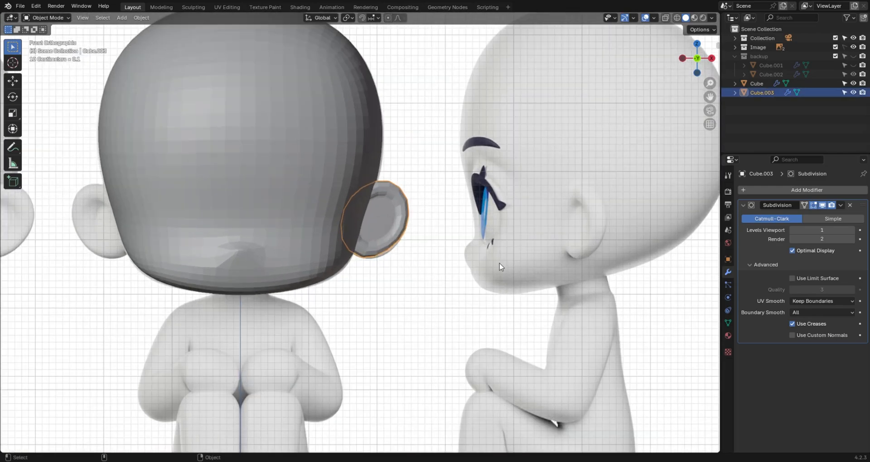
{"action": "left_click", "coordinate": [785, 190]}
{"action": "mouse_move", "coordinate": [785, 189]}
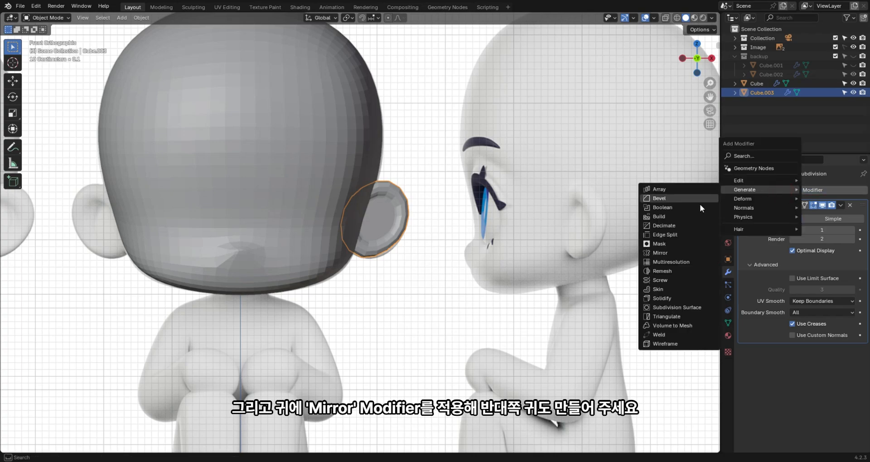
{"action": "left_click", "coordinate": [684, 255]}
{"action": "middle_click", "coordinate": [431, 253], "text": "alt"}
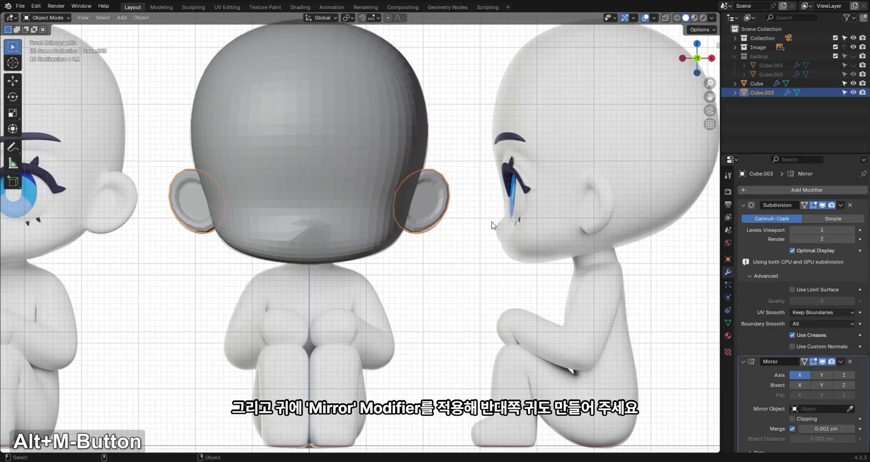
Select the head together with the ears, set their viewport subdivision level to 2, shade them smooth and deselect them.
{"action": "left_click", "coordinate": [349, 178], "text": "shift"}
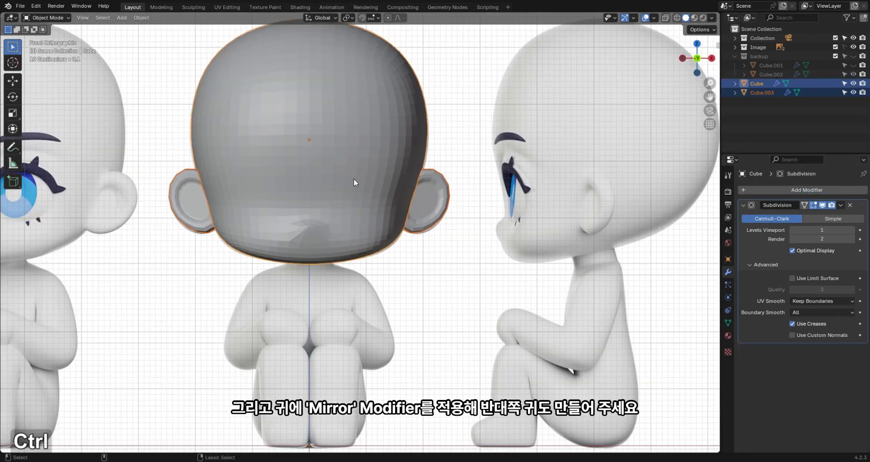
{"action": "key", "text": "ctrl+2"}
{"action": "right_click", "coordinate": [379, 170]}
{"action": "left_click", "coordinate": [380, 170]}
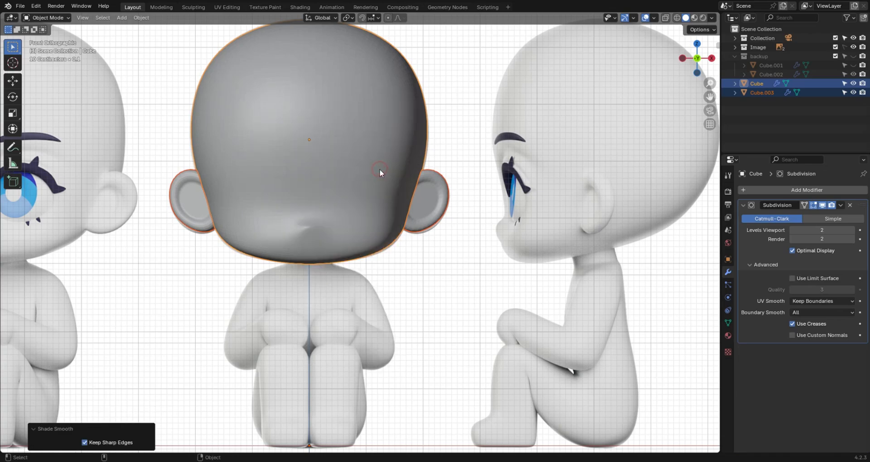
{"action": "left_click", "coordinate": [542, 154]}
{"action": "scroll", "coordinate": [399, 277], "scroll_direction": "down", "scroll_amount": 2}
{"action": "middle_click", "coordinate": [408, 263], "text": "alt"}
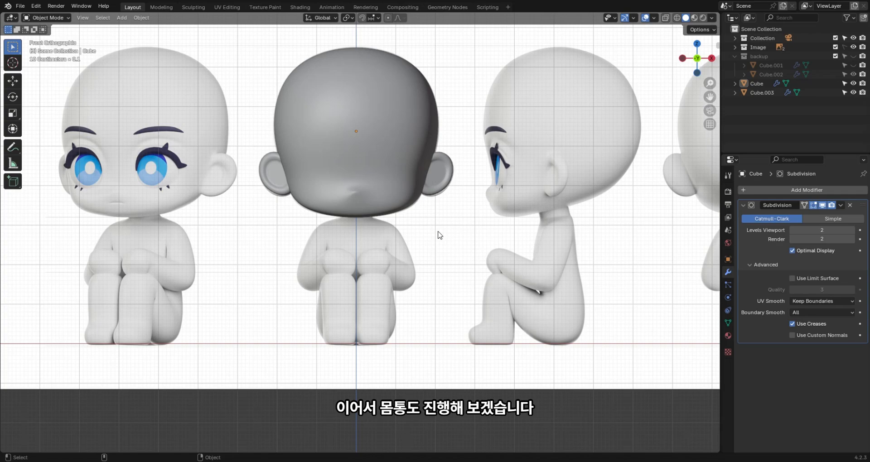
Add a 20 cm cube, raise it about 21.86 cm along Z to the upper body and turn X-ray on.
{"action": "key", "text": "shift+a"}
{"action": "mouse_move", "coordinate": [443, 231]}
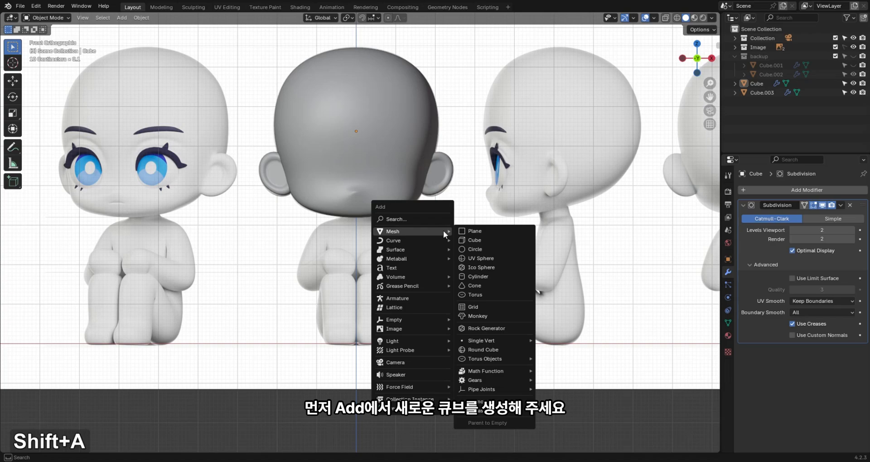
{"action": "left_click", "coordinate": [499, 243]}
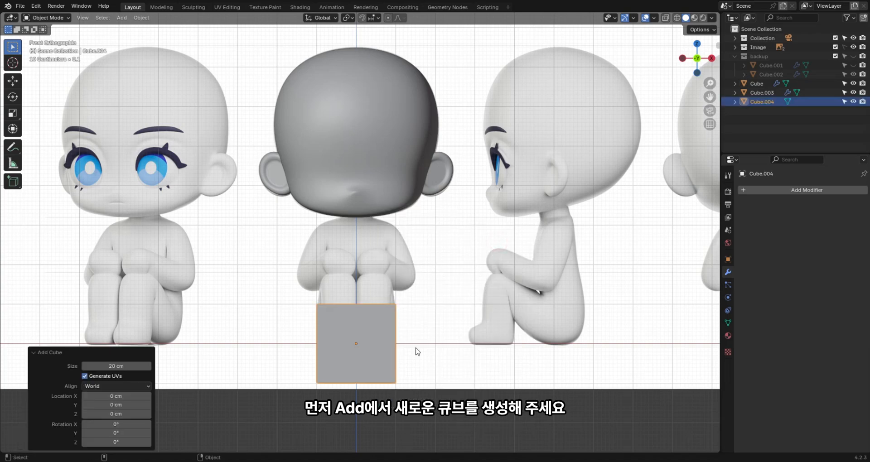
{"action": "key", "text": "g"}
{"action": "key", "text": "z"}
{"action": "left_click", "coordinate": [405, 265]}
{"action": "scroll", "coordinate": [395, 299], "scroll_direction": "up", "scroll_amount": 2}
{"action": "key", "text": "alt+z"}
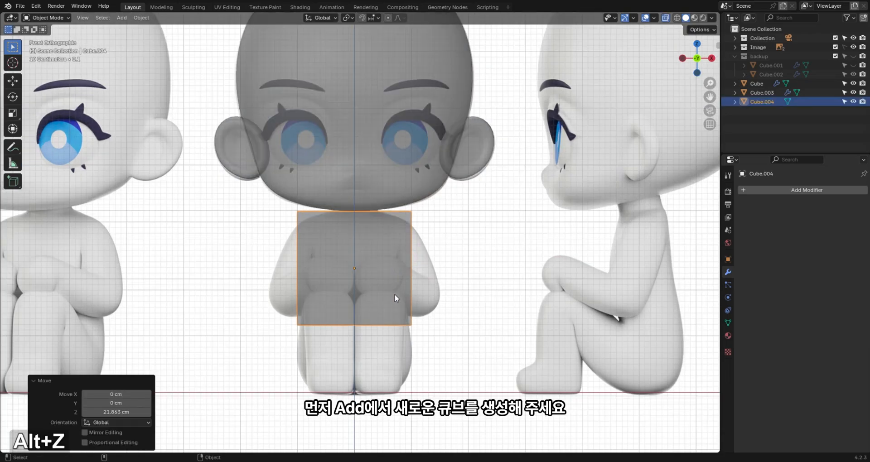
In Edit Mode, raise the new cube's bottom vertices along Z to shorten it to the upper torso.
{"action": "key", "text": "Tab"}
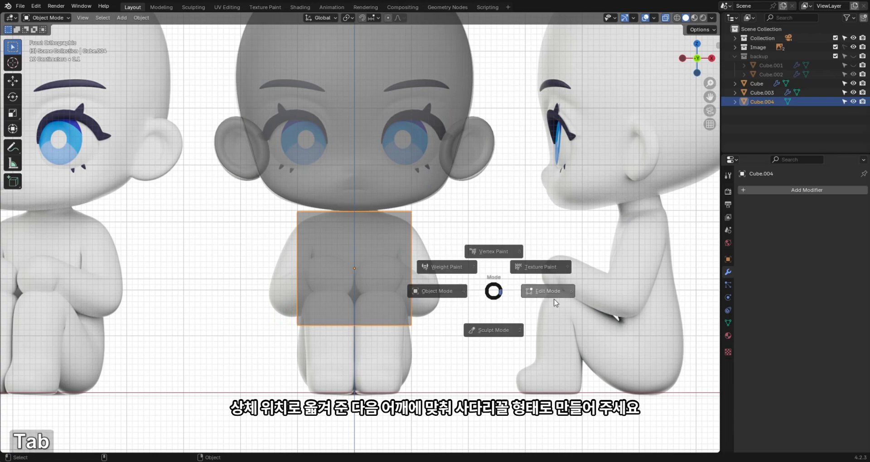
{"action": "left_click", "coordinate": [572, 302]}
{"action": "left_click_drag", "start_coordinate": [185, 324], "coordinate": [453, 340]}
{"action": "key", "text": "g"}
{"action": "key", "text": "z"}
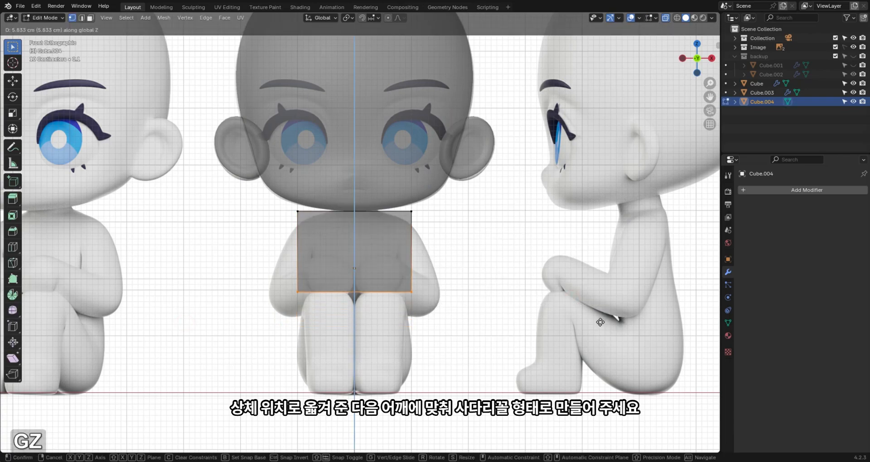
{"action": "left_click", "coordinate": [598, 322]}
Scale the whole torso block by about 0.803 along X and select only its upper vertices.
{"action": "left_click", "coordinate": [294, 211], "text": "shift"}
{"action": "key", "text": "s"}
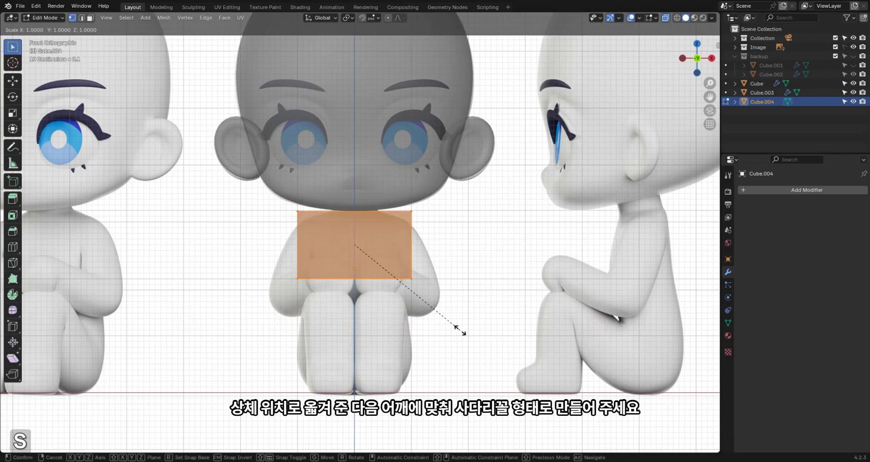
{"action": "key", "text": "x"}
{"action": "left_click", "coordinate": [431, 324]}
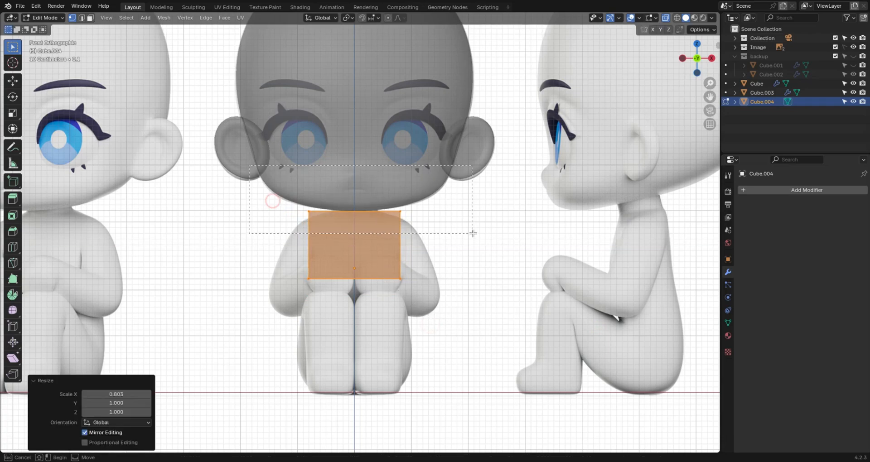
{"action": "left_click_drag", "start_coordinate": [473, 233], "coordinate": [494, 245]}
{"action": "scroll", "coordinate": [493, 245], "scroll_direction": "up", "scroll_amount": 4}
{"action": "key", "text": "g"}
{"action": "key", "text": "z"}
{"action": "key", "text": "ctrl+z"}
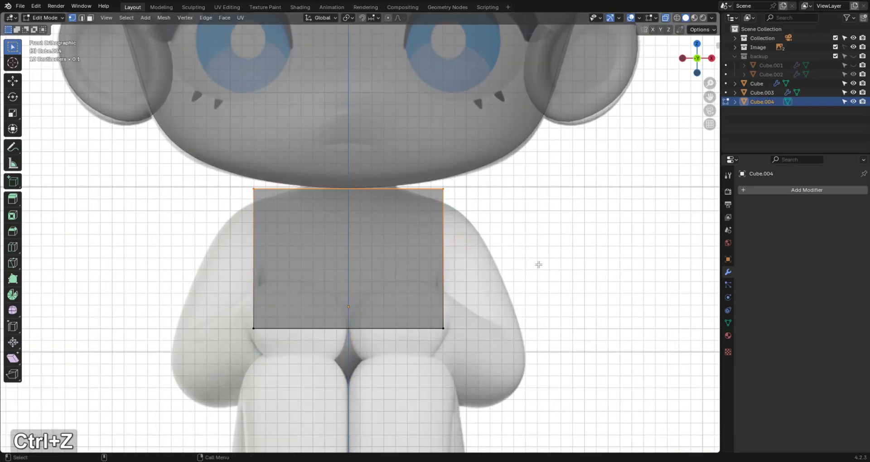
Scale the torso block's upper vertices by about 0.852 along X and lower them about 1 cm to shoulder height.
{"action": "key", "text": "s"}
{"action": "key", "text": "x"}
{"action": "left_click", "coordinate": [505, 267]}
{"action": "key", "text": "g"}
{"action": "key", "text": "z"}
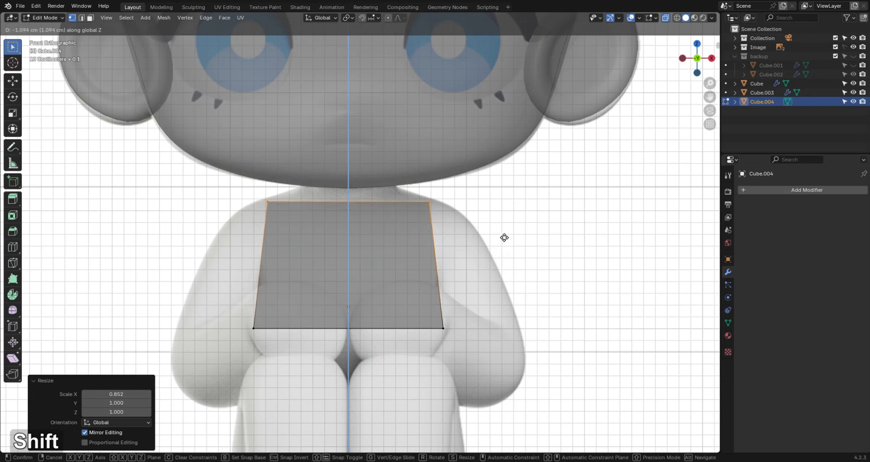
{"action": "left_click", "coordinate": [504, 222]}
Raise the torso block's bottom vertices about 3.33 cm along Z and scale them by 0.95 along X.
{"action": "left_click_drag", "start_coordinate": [516, 329], "coordinate": [524, 307]}
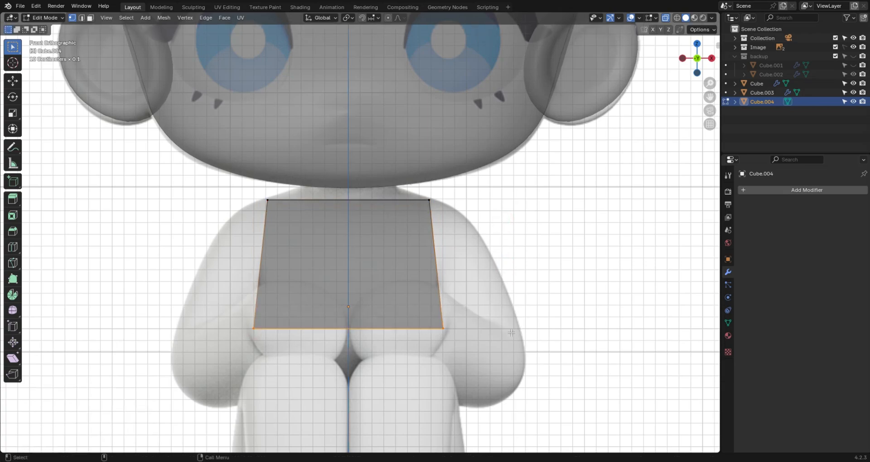
{"action": "scroll", "coordinate": [524, 306], "scroll_direction": "up", "scroll_amount": 2}
{"action": "key", "text": "g"}
{"action": "key", "text": "z"}
{"action": "key", "text": "shift"}
{"action": "left_click", "coordinate": [484, 303]}
{"action": "key", "text": "s"}
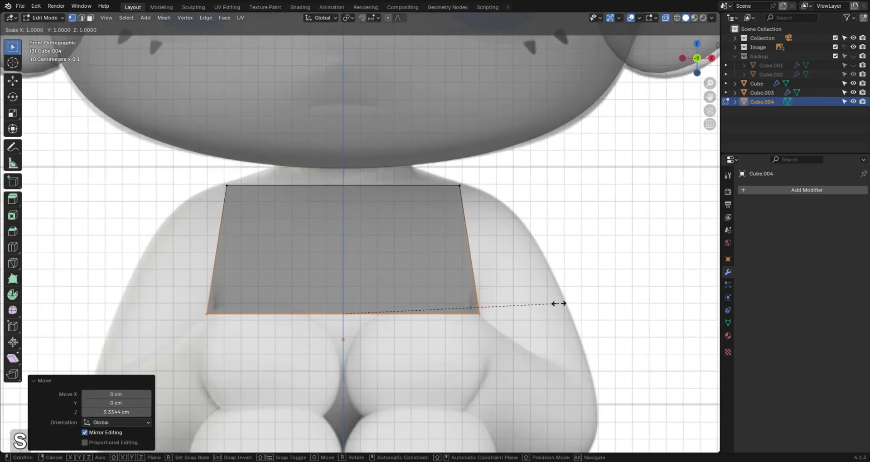
{"action": "key", "text": "x"}
{"action": "left_click", "coordinate": [489, 316]}
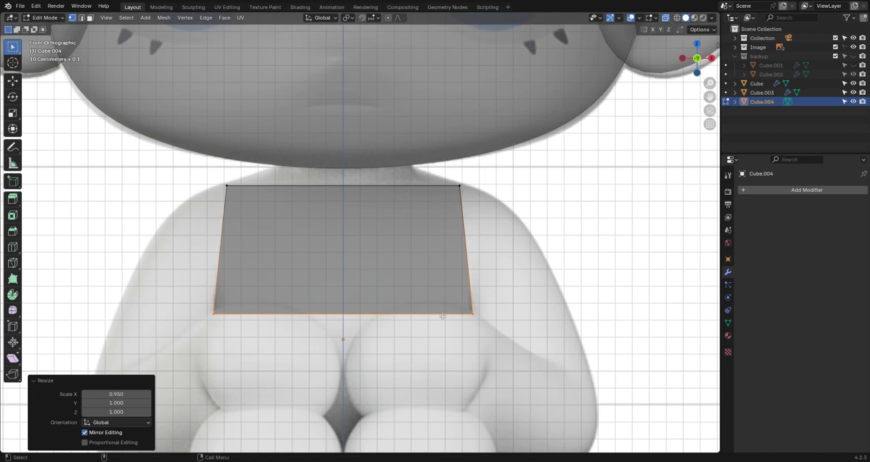
Raise the torso block's upper vertices about 0.21 cm along Z to meet the shoulder line.
{"action": "left_click_drag", "start_coordinate": [283, 201], "coordinate": [543, 191]}
{"action": "key", "text": "g"}
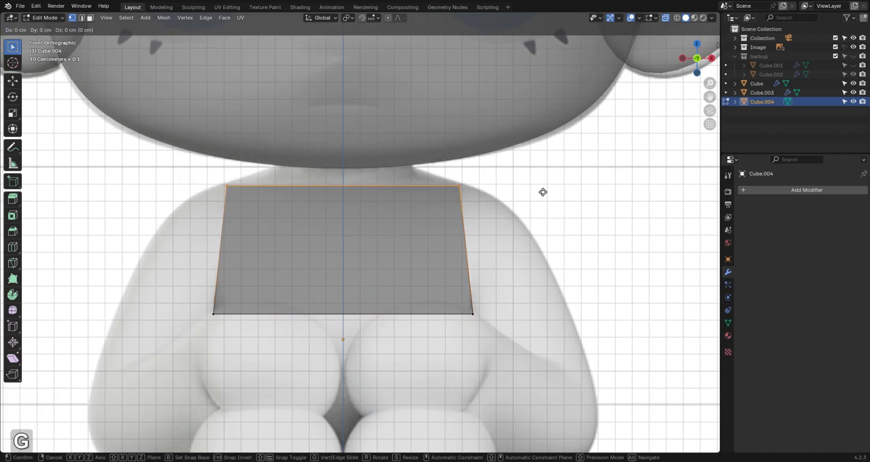
{"action": "key", "text": "z"}
{"action": "key", "text": "shift"}
{"action": "left_click", "coordinate": [533, 214]}
{"action": "scroll", "coordinate": [524, 224], "scroll_direction": "up", "scroll_amount": 1}
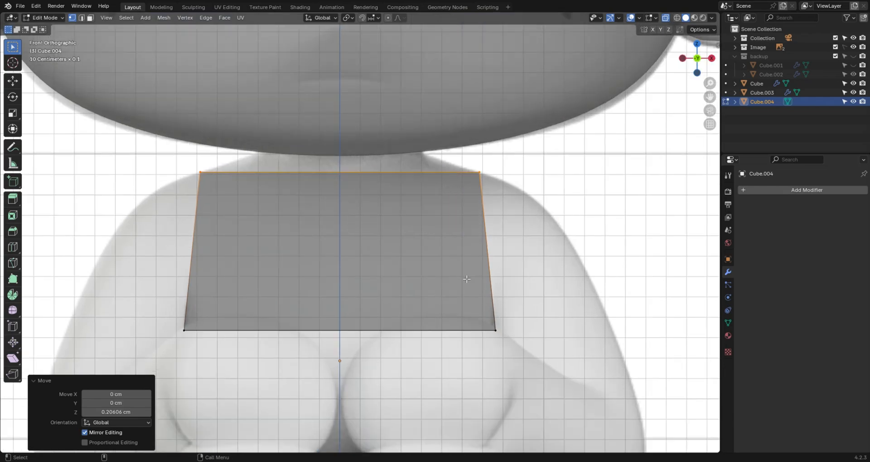
Switch to the right side view and select the torso block's rear vertices.
{"action": "scroll", "coordinate": [465, 278], "scroll_direction": "down", "scroll_amount": 2}
{"action": "key", "text": "Tab"}
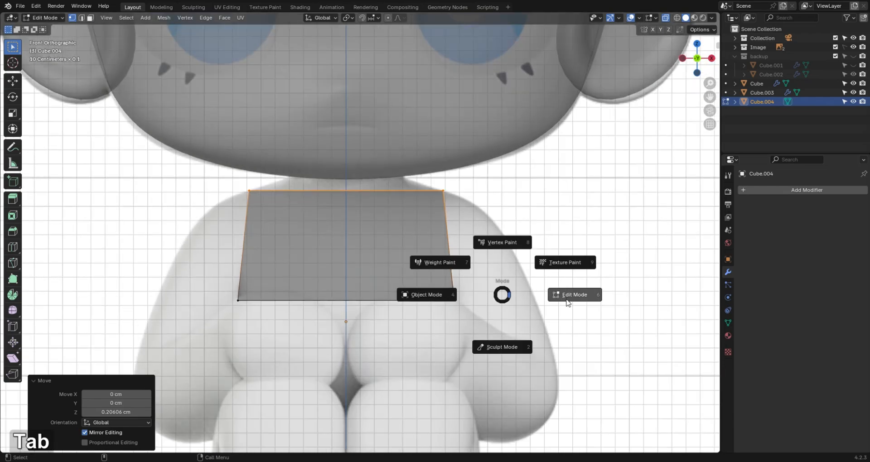
{"action": "key", "text": "grave"}
{"action": "left_click", "coordinate": [639, 296]}
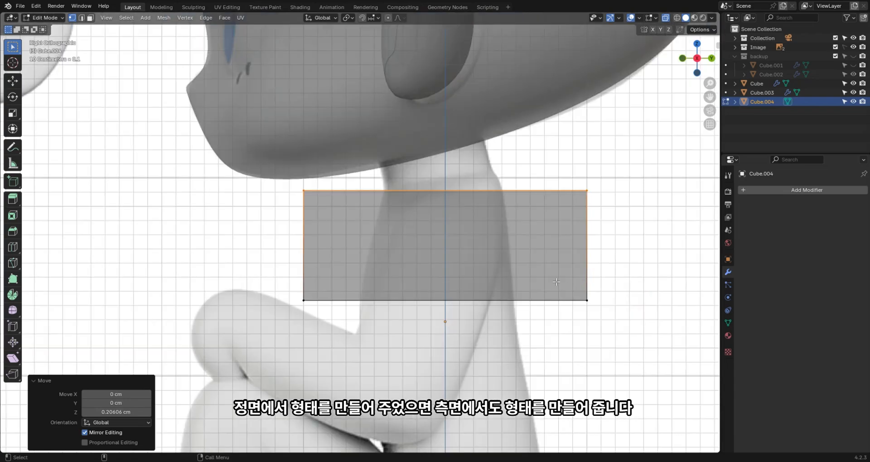
{"action": "left_click_drag", "start_coordinate": [643, 308], "coordinate": [636, 285]}
{"action": "key", "text": "g"}
{"action": "key", "text": "y"}
{"action": "right_click", "coordinate": [619, 283]}
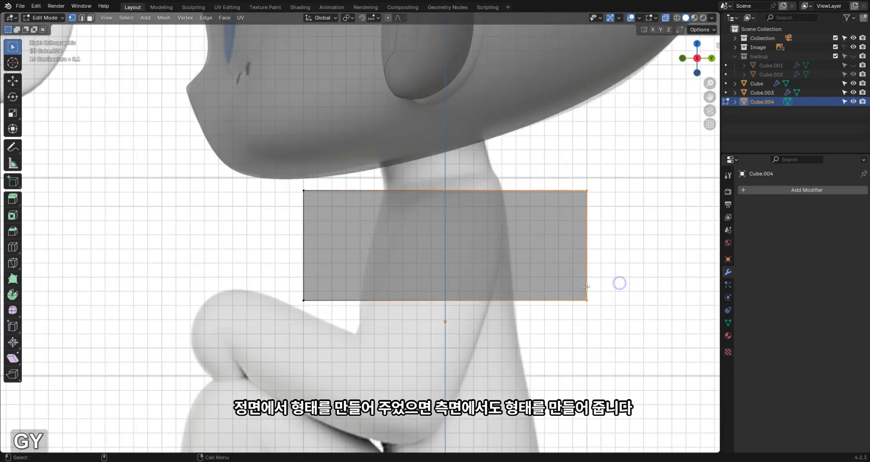
{"action": "key", "text": "ctrl+z"}
Move the torso block's rear vertices forward and its front vertices back along Y to match the side reference's torso depth.
{"action": "key", "text": "g"}
{"action": "key", "text": "y"}
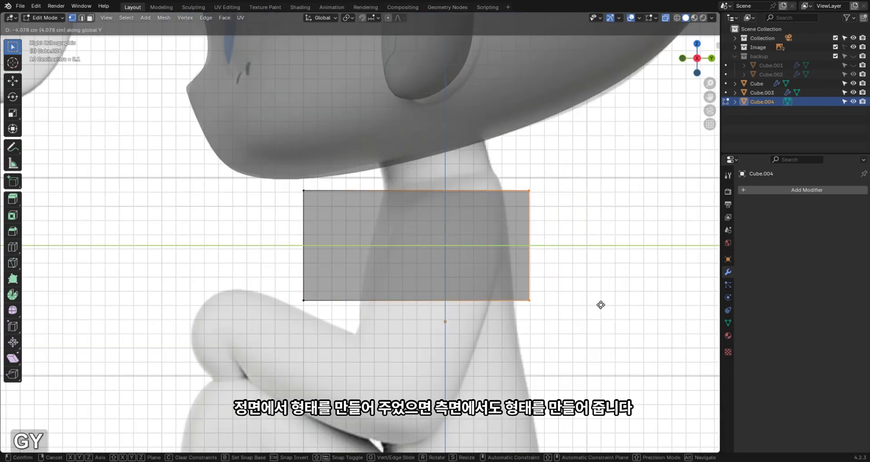
{"action": "left_click", "coordinate": [585, 302]}
{"action": "left_click_drag", "start_coordinate": [290, 192], "coordinate": [319, 313]}
{"action": "key", "text": "g"}
{"action": "key", "text": "y"}
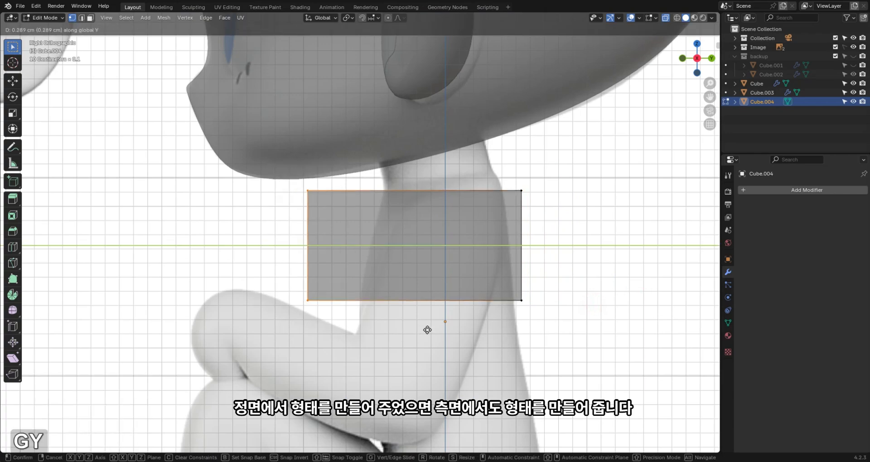
{"action": "left_click", "coordinate": [475, 325]}
Move the torso block's upper front vertices about 1.48 cm back along Y and lower them along Z to fit the chest.
{"action": "left_click_drag", "start_coordinate": [339, 180], "coordinate": [376, 204]}
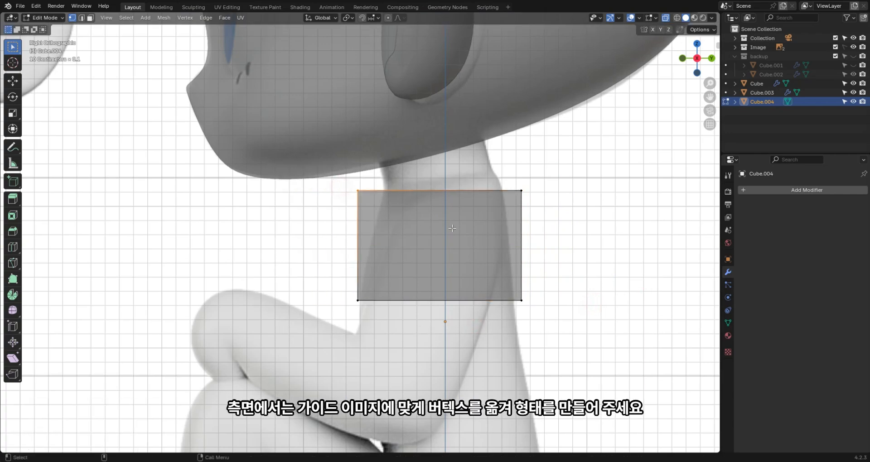
{"action": "key", "text": "g"}
{"action": "key", "text": "y"}
{"action": "left_click", "coordinate": [472, 230]}
{"action": "key", "text": "g"}
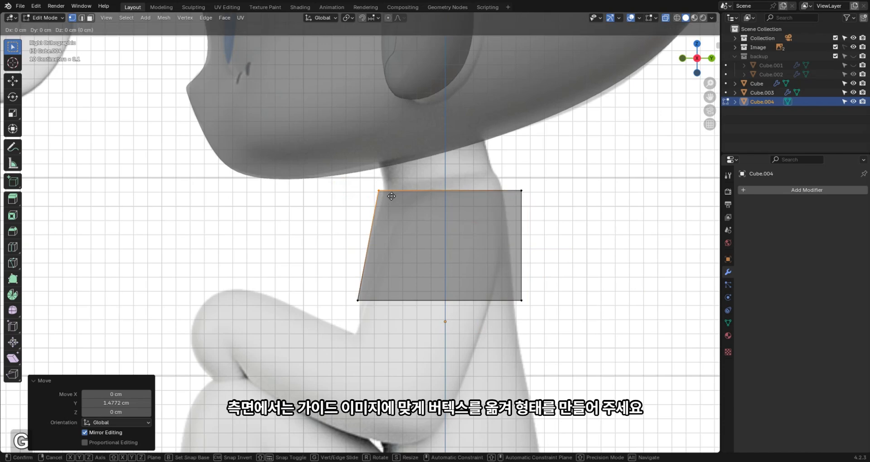
{"action": "key", "text": "z"}
{"action": "left_click", "coordinate": [373, 229], "text": "shift"}
Raise the torso block's upper rear vertices along Z toward the neck, and nudge the upper front vertices up slightly.
{"action": "left_click_drag", "start_coordinate": [474, 176], "coordinate": [553, 223]}
{"action": "key", "text": "g"}
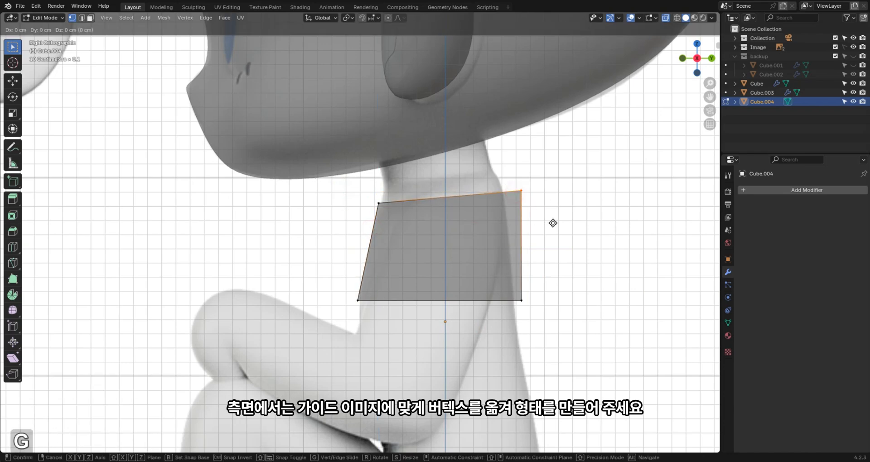
{"action": "key", "text": "z"}
{"action": "left_click", "coordinate": [543, 196]}
{"action": "key", "text": "g"}
{"action": "key", "text": "z"}
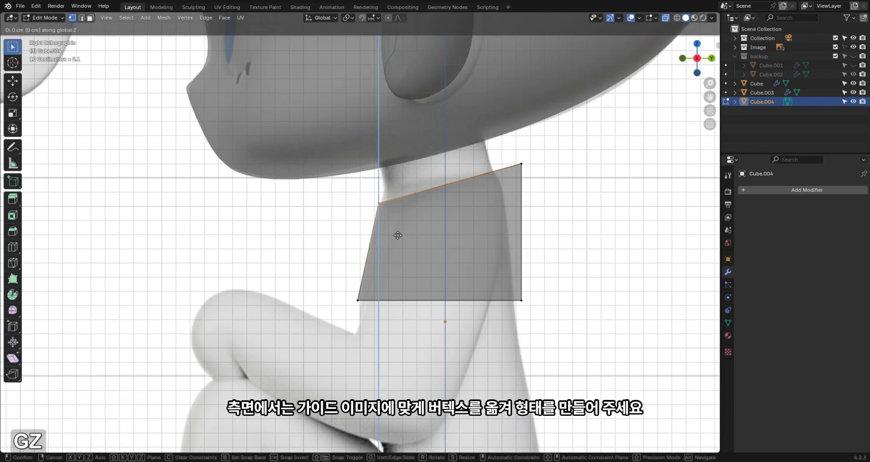
{"action": "left_click", "coordinate": [398, 229]}
Move the torso block's upper rear vertices about 1.14 cm forward along Y, and lower all its upper vertices about 0.69 cm along Z.
{"action": "left_click", "coordinate": [521, 165], "text": "shift"}
{"action": "key", "text": "g"}
{"action": "key", "text": "y"}
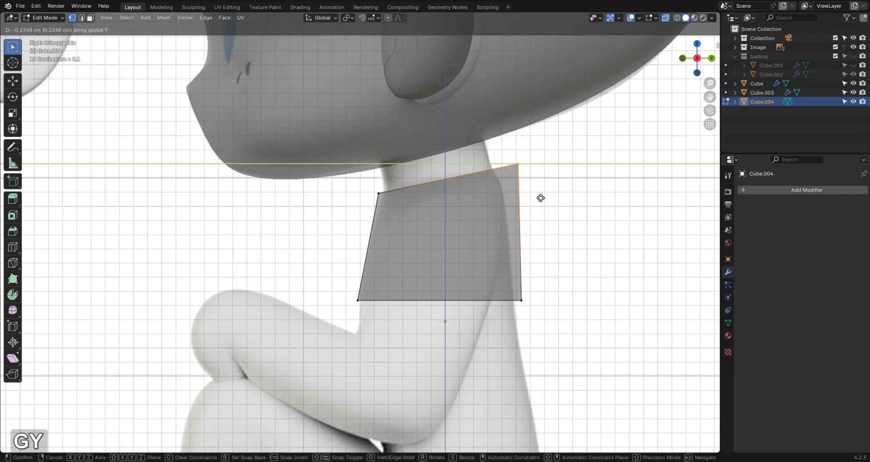
{"action": "left_click", "coordinate": [591, 202]}
{"action": "left_click_drag", "start_coordinate": [349, 152], "coordinate": [526, 200]}
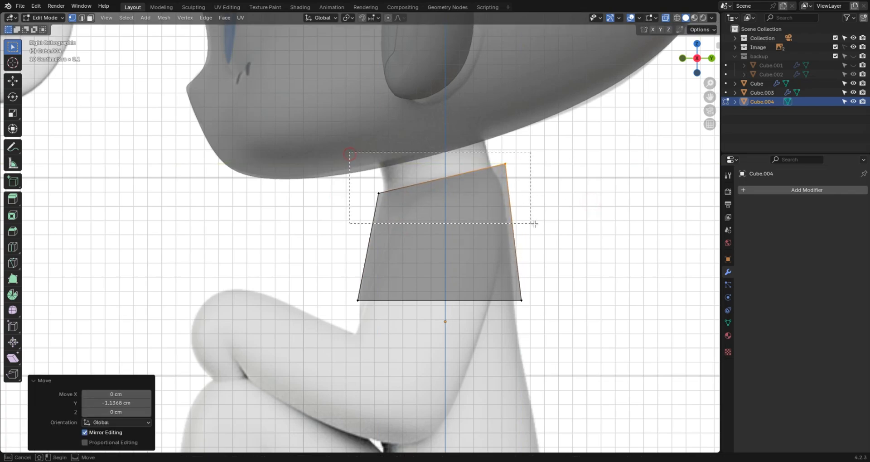
{"action": "key", "text": "g"}
{"action": "key", "text": "z"}
{"action": "left_click", "coordinate": [546, 227]}
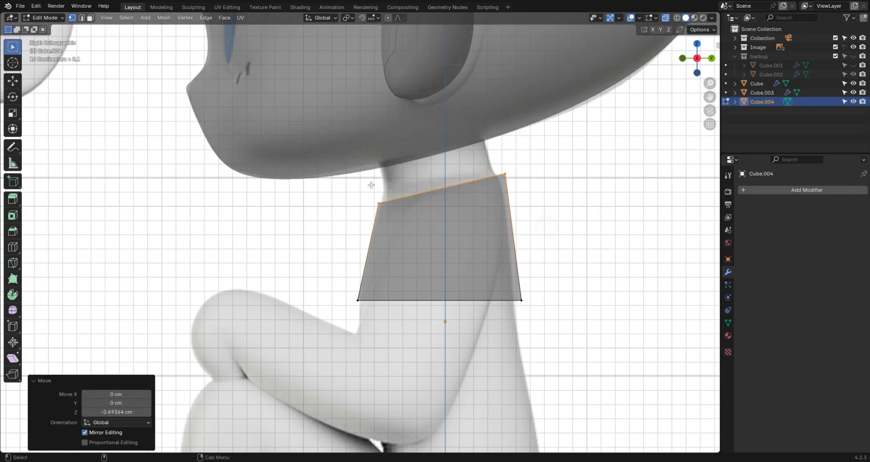
Nudge the torso block's upper front vertices slightly forward along Y to follow the side reference.
{"action": "left_click", "coordinate": [375, 202]}
{"action": "key", "text": "g"}
{"action": "key", "text": "y"}
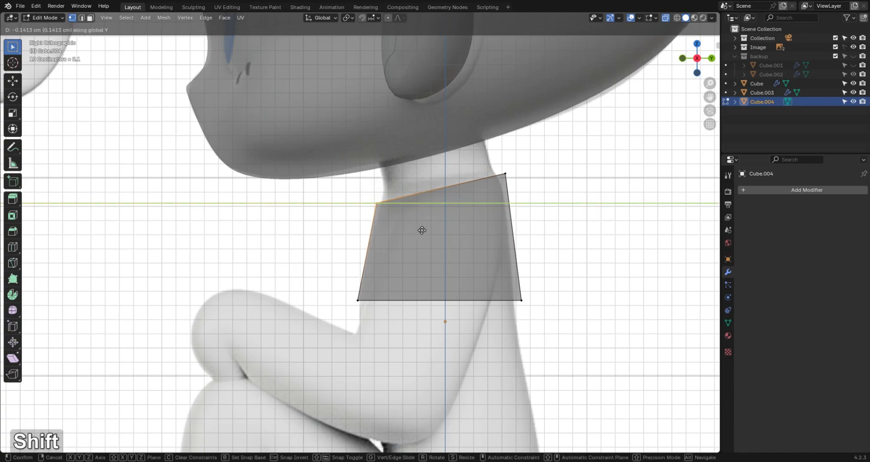
{"action": "left_click", "coordinate": [422, 231]}
Extrude the torso's bottom face about 8.9 cm down along Z for the waist, and shift the new end about 1.65 cm back along Y.
{"action": "right_click", "coordinate": [585, 205], "text": "shift"}
{"action": "scroll", "coordinate": [544, 286], "scroll_direction": "down", "scroll_amount": 1}
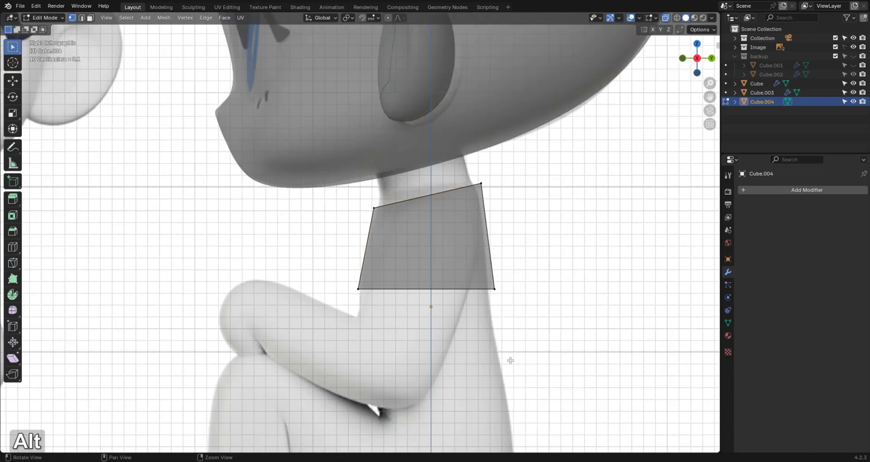
{"action": "middle_click", "coordinate": [361, 361], "text": "alt"}
{"action": "left_click_drag", "start_coordinate": [402, 188], "coordinate": [581, 214]}
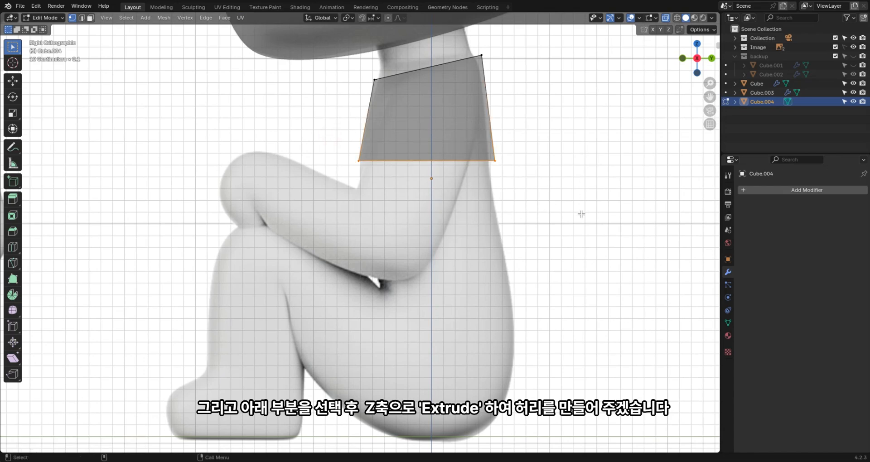
{"action": "key", "text": "e"}
{"action": "key", "text": "z"}
{"action": "left_click", "coordinate": [590, 319]}
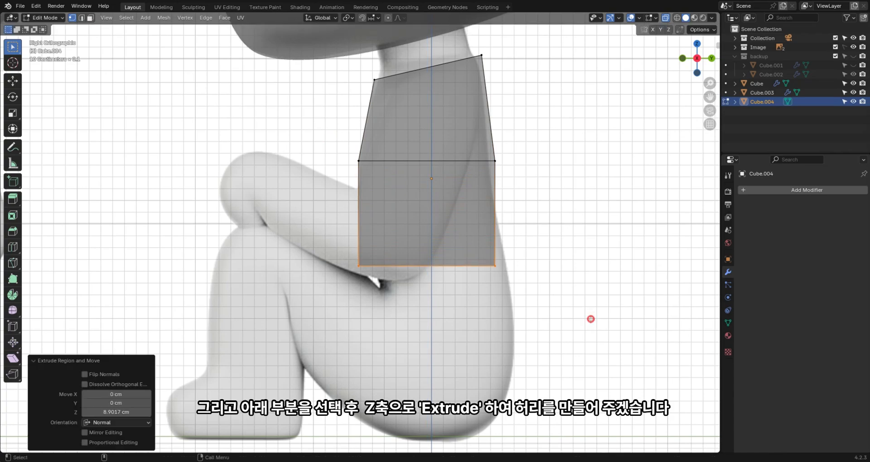
{"action": "key", "text": "g"}
{"action": "key", "text": "y"}
{"action": "left_click", "coordinate": [539, 306], "text": "shift"}
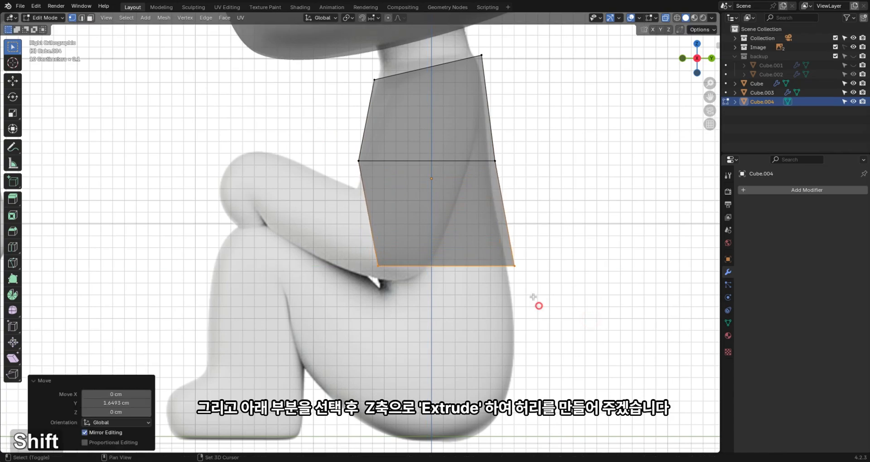
Nudge the waist section's upper and lower rear vertices about 0.05 cm forward along Y to fit the back outline.
{"action": "left_click", "coordinate": [480, 152], "text": "shift"}
{"action": "key", "text": "g"}
{"action": "key", "text": "y"}
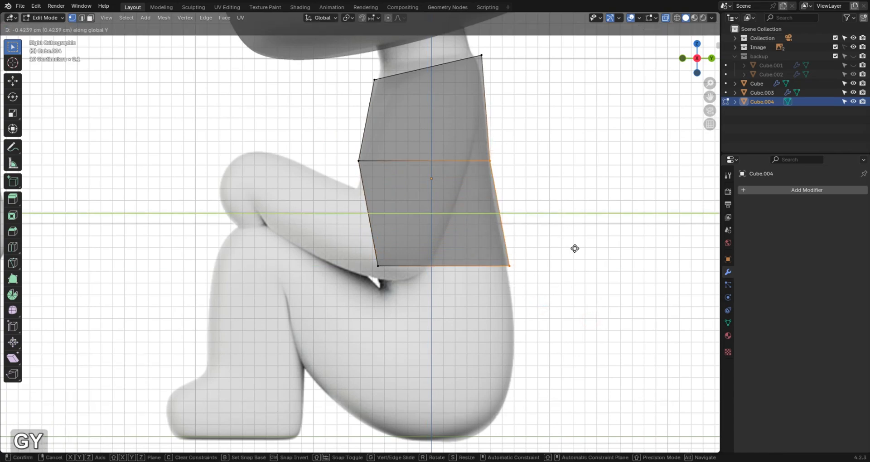
{"action": "left_click", "coordinate": [627, 246], "text": "shift"}
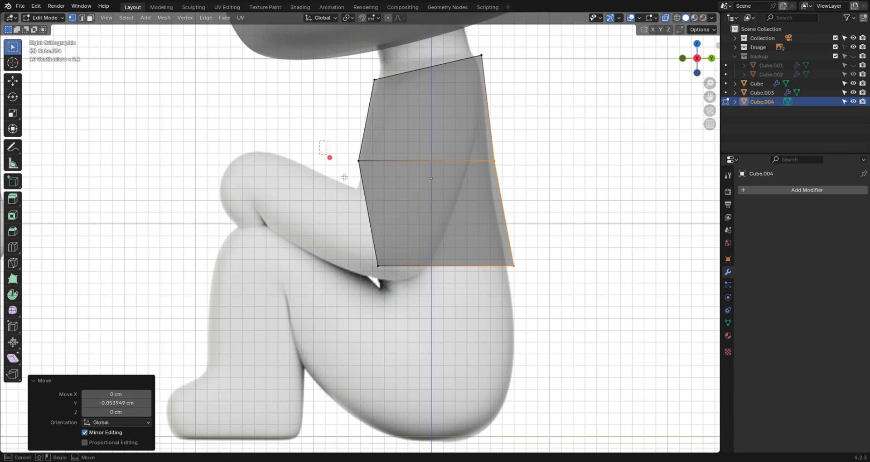
Try to move the waist's lower rear vertices about 0.23 cm forward along Y, and undo the move.
{"action": "left_click_drag", "start_coordinate": [344, 177], "coordinate": [406, 191]}
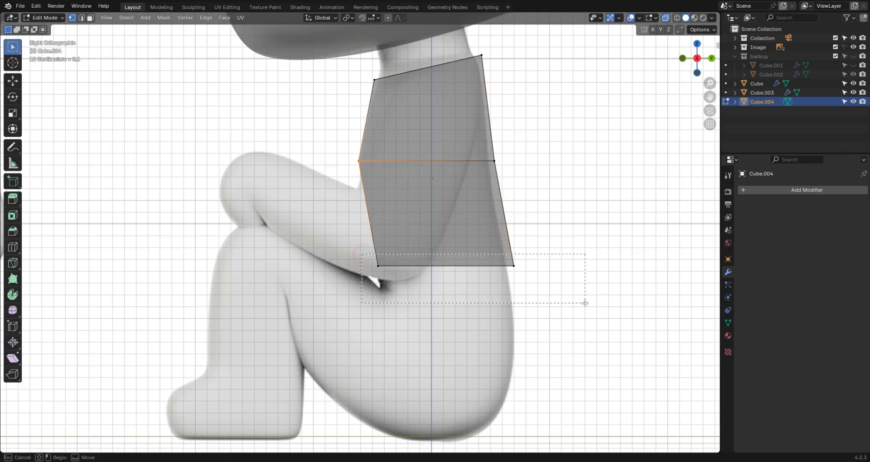
{"action": "left_click_drag", "start_coordinate": [585, 303], "coordinate": [585, 303]}
{"action": "left_click_drag", "start_coordinate": [485, 143], "coordinate": [524, 247]}
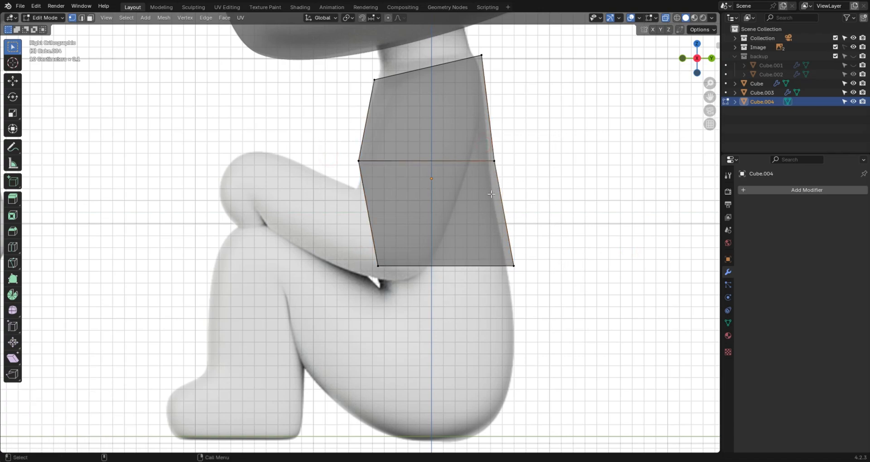
{"action": "left_click_drag", "start_coordinate": [492, 194], "coordinate": [535, 283]}
{"action": "key", "text": "g"}
{"action": "key", "text": "y"}
{"action": "left_click", "coordinate": [540, 274]}
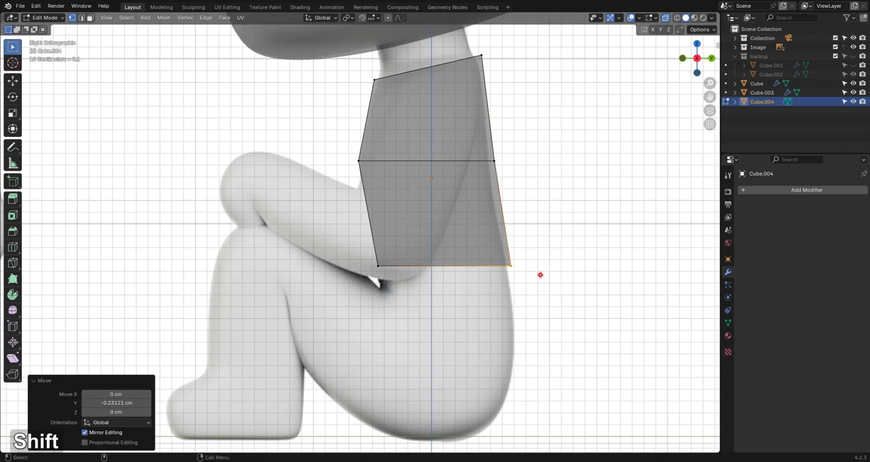
{"action": "key", "text": "ctrl+z"}
Move the torso's topmost rear vertices slightly back along Y to fit the upper back in the side reference.
{"action": "left_click_drag", "start_coordinate": [479, 134], "coordinate": [547, 198]}
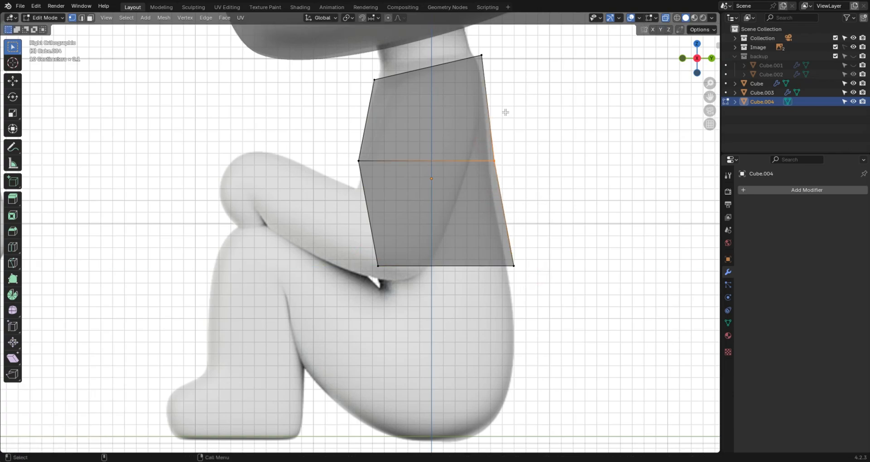
{"action": "left_click_drag", "start_coordinate": [495, 79], "coordinate": [500, 81]}
{"action": "key", "text": "g"}
{"action": "key", "text": "y"}
{"action": "right_click", "coordinate": [508, 84]}
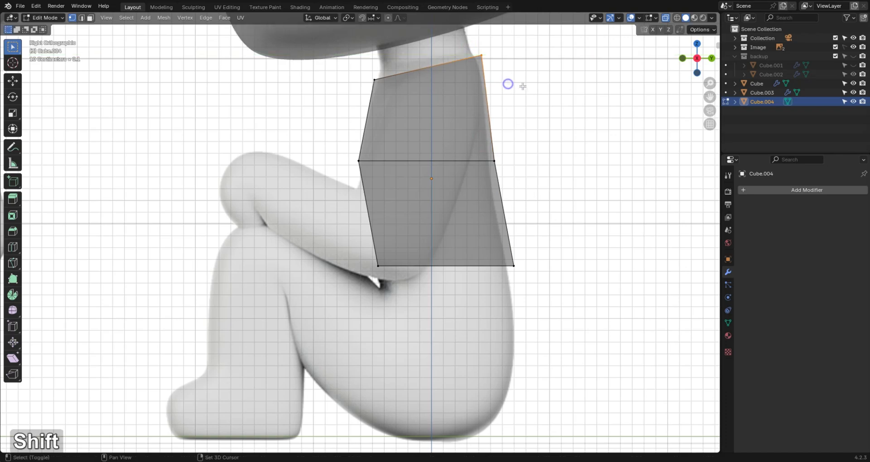
{"action": "key", "text": "g"}
{"action": "key", "text": "y"}
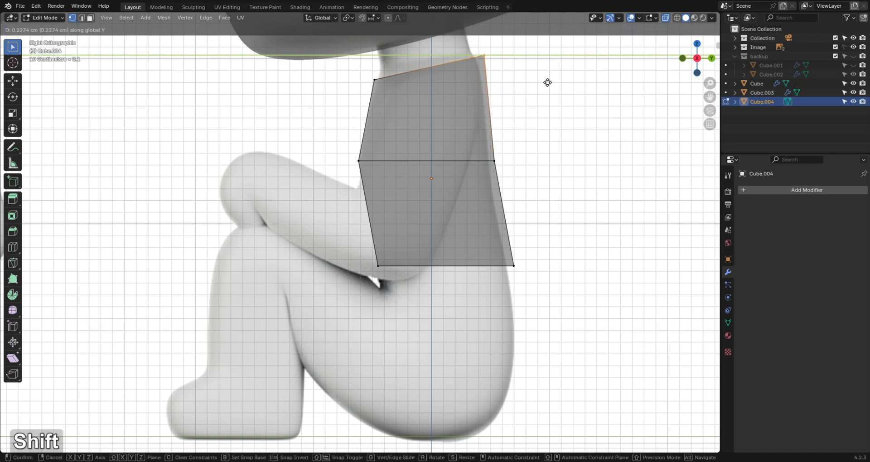
{"action": "left_click", "coordinate": [554, 81]}
{"action": "left_click", "coordinate": [590, 201]}
Extrude the waist's bottom face about 15.3 cm down along Z to the base of the hips.
{"action": "left_click_drag", "start_coordinate": [324, 246], "coordinate": [578, 306]}
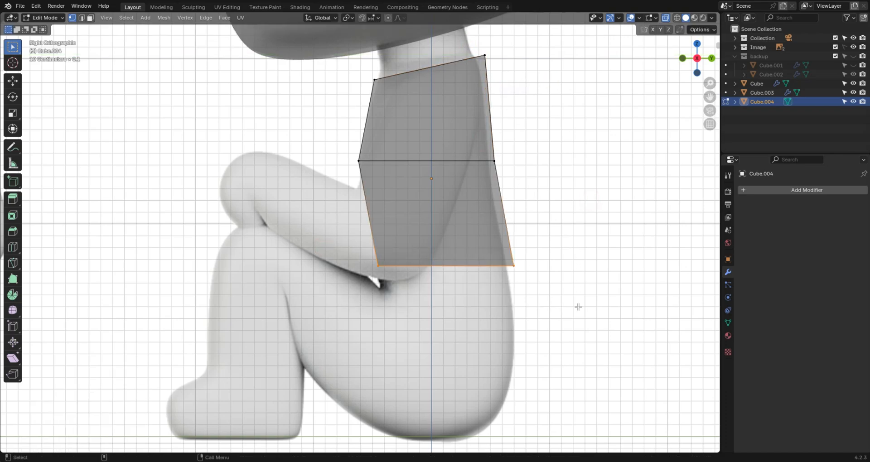
{"action": "key", "text": "e"}
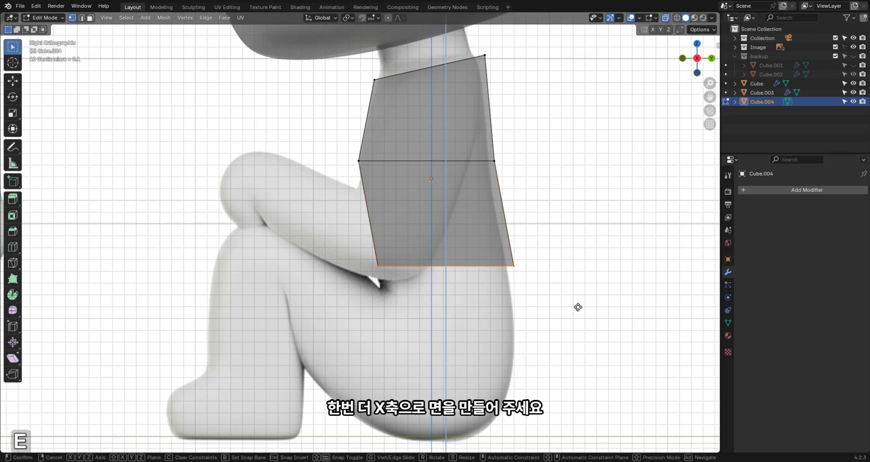
{"action": "left_click", "coordinate": [576, 49]}
{"action": "middle_click_drag", "start_coordinate": [577, 49], "coordinate": [457, 254], "text": "alt"}
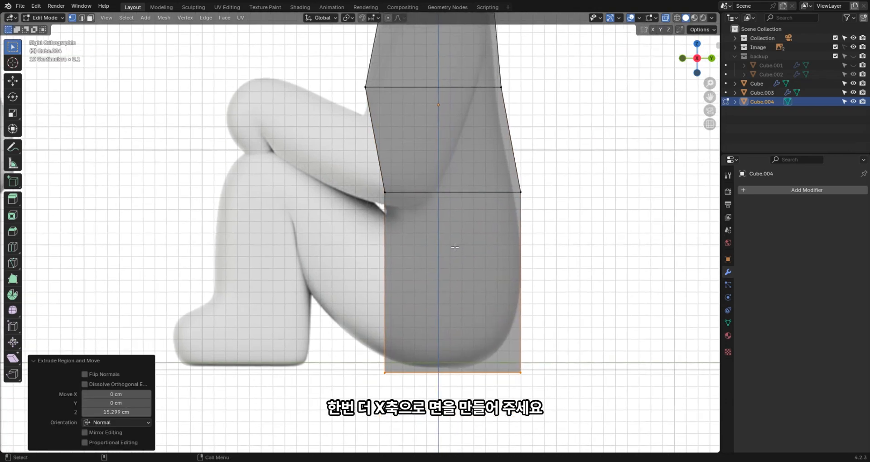
Annotate the edge flow from the torso into the thigh over the side reference, and delete the Note annotation layer.
{"action": "left_click", "coordinate": [11, 148]}
{"action": "left_click_drag", "start_coordinate": [427, 66], "coordinate": [450, 166]}
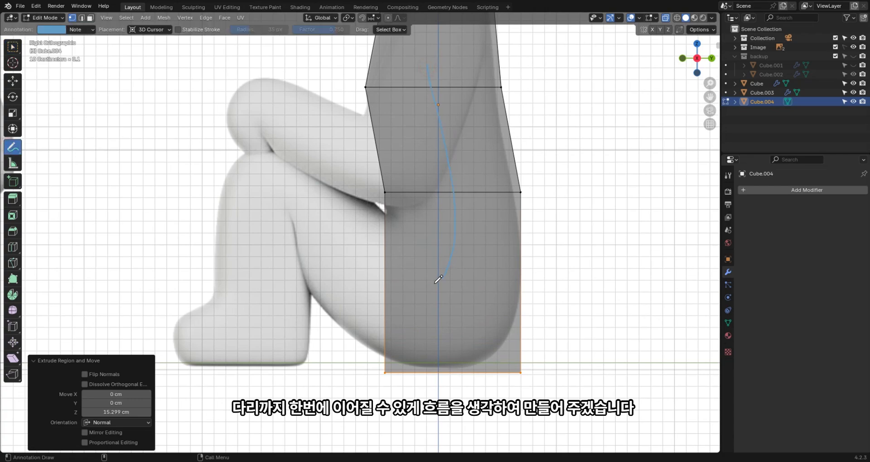
{"action": "left_click_drag", "start_coordinate": [356, 257], "coordinate": [311, 217]}
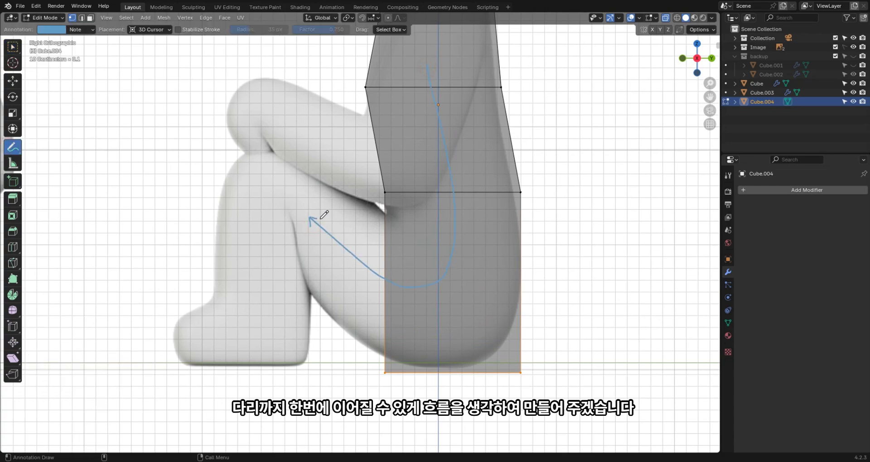
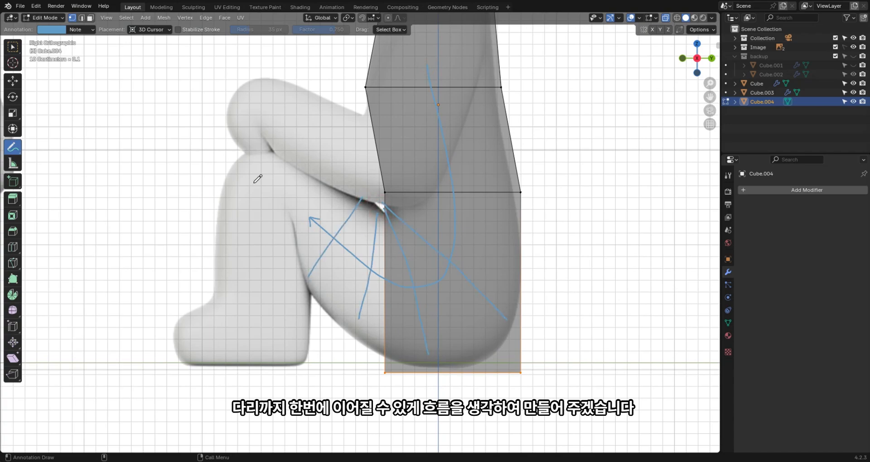
{"action": "left_click", "coordinate": [93, 30]}
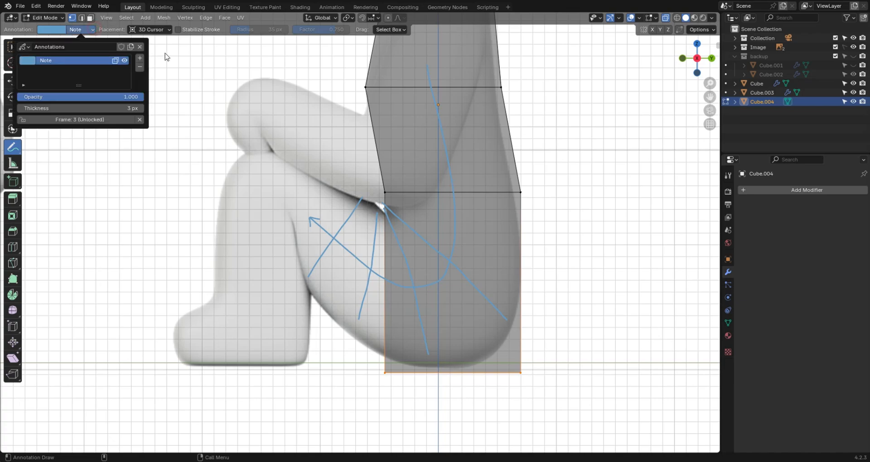
{"action": "left_click", "coordinate": [139, 68]}
{"action": "key", "text": "w"}
Raise the hip section's bottom front vertices about 14.64 cm along Z to the crease between belly and thigh.
{"action": "left_click_drag", "start_coordinate": [369, 366], "coordinate": [408, 398]}
{"action": "key", "text": "g"}
{"action": "key", "text": "z"}
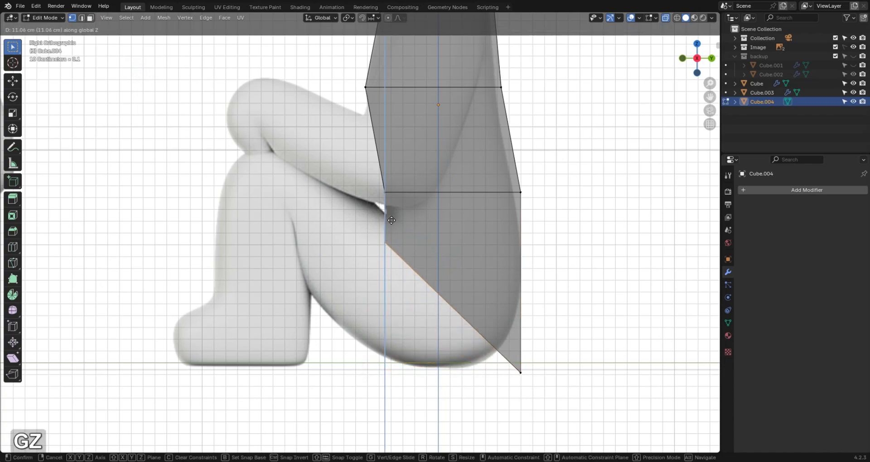
{"action": "left_click", "coordinate": [389, 179]}
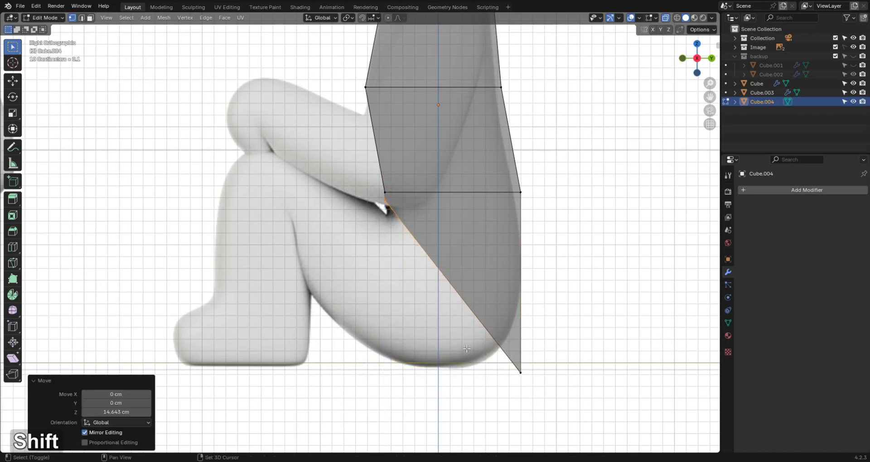
Extrude the hip's slanted face about 3.47 cm forward along Y, and flatten the new face by scaling Y to 0.
{"action": "key", "text": "e"}
{"action": "key", "text": "y"}
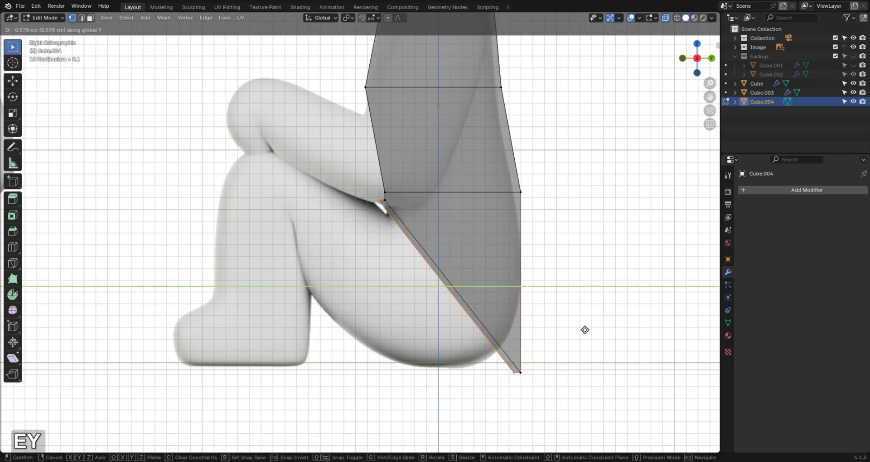
{"action": "left_click", "coordinate": [558, 327]}
{"action": "key", "text": "s"}
{"action": "key", "text": "y"}
{"action": "key", "text": "0"}
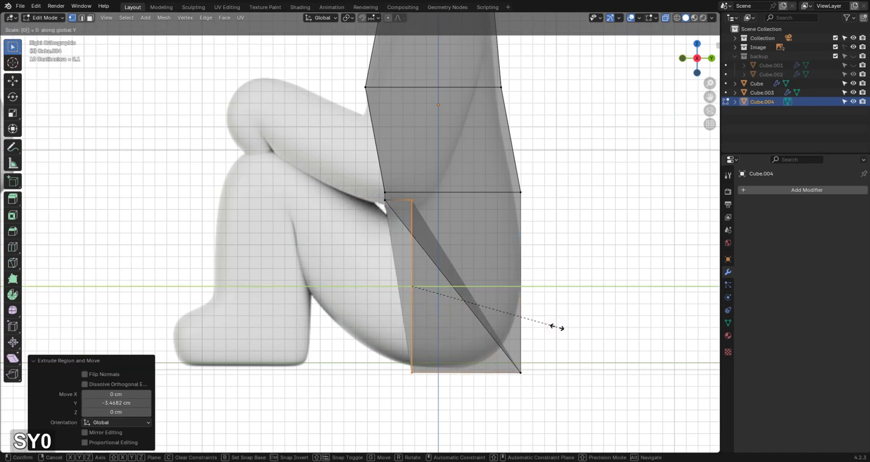
{"action": "key", "text": "Return"}
Move the flattened hip face about 2.9 cm forward along Y toward the thigh.
{"action": "key", "text": "g"}
{"action": "key", "text": "y"}
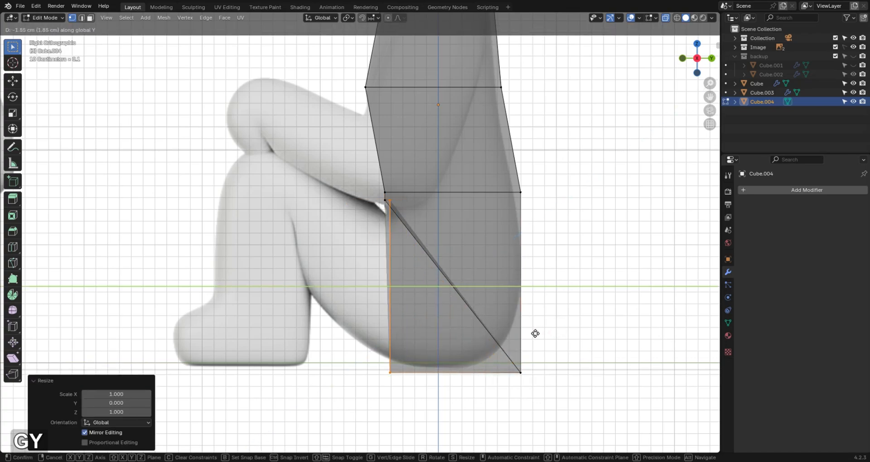
{"action": "left_click", "coordinate": [436, 316]}
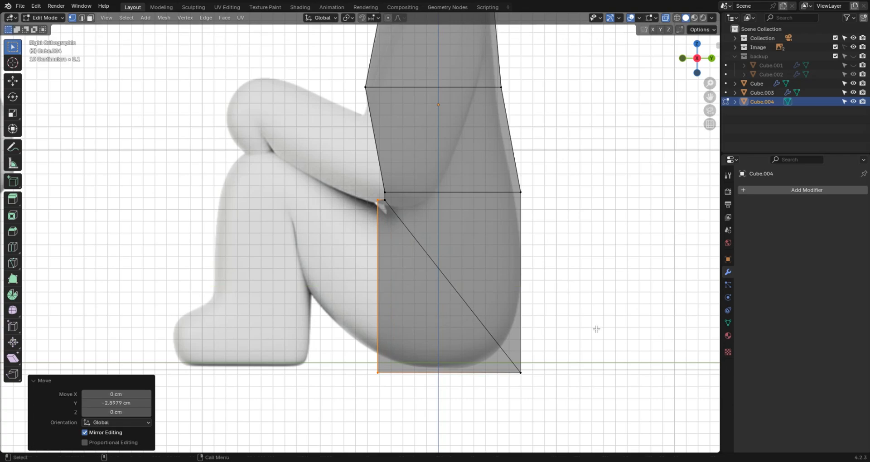
{"action": "left_click", "coordinate": [609, 331]}
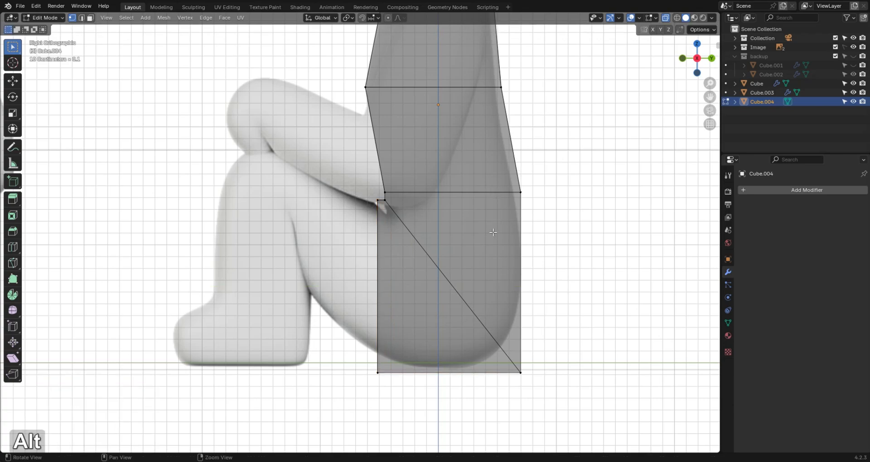
Widen the hip block from the front by scaling its lower vertices along X by about 1.406, then 0.968, matching the reference.
{"action": "middle_click_drag", "start_coordinate": [491, 233], "coordinate": [401, 131]}
{"action": "key", "text": "alt+z"}
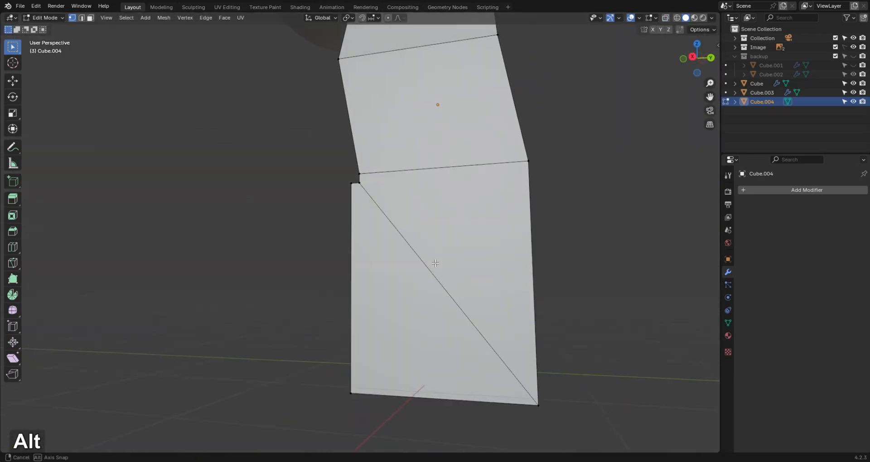
{"action": "key", "text": "KP_1"}
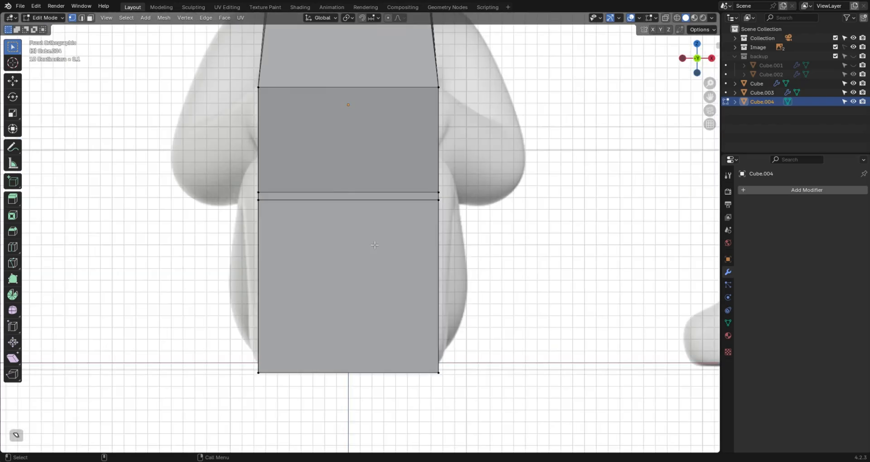
{"action": "key", "text": "alt+z"}
{"action": "left_click_drag", "start_coordinate": [234, 188], "coordinate": [477, 368]}
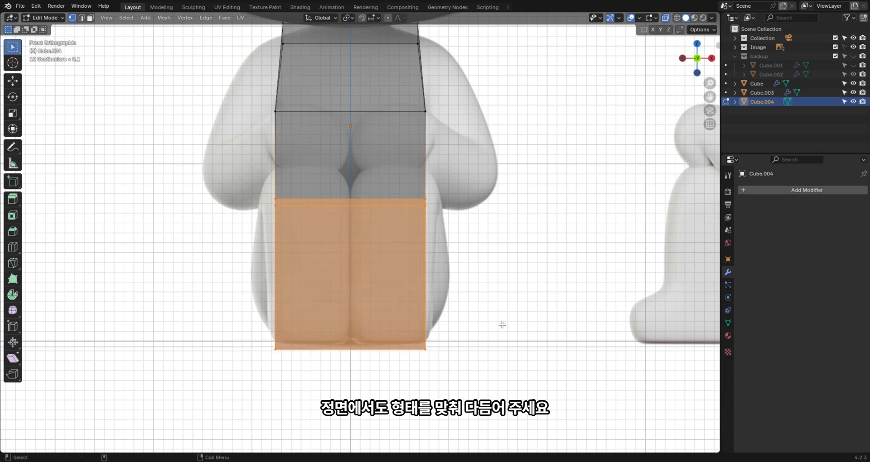
{"action": "key", "text": "s"}
{"action": "key", "text": "x"}
{"action": "left_click", "coordinate": [575, 295]}
{"action": "key", "text": "s"}
{"action": "key", "text": "x"}
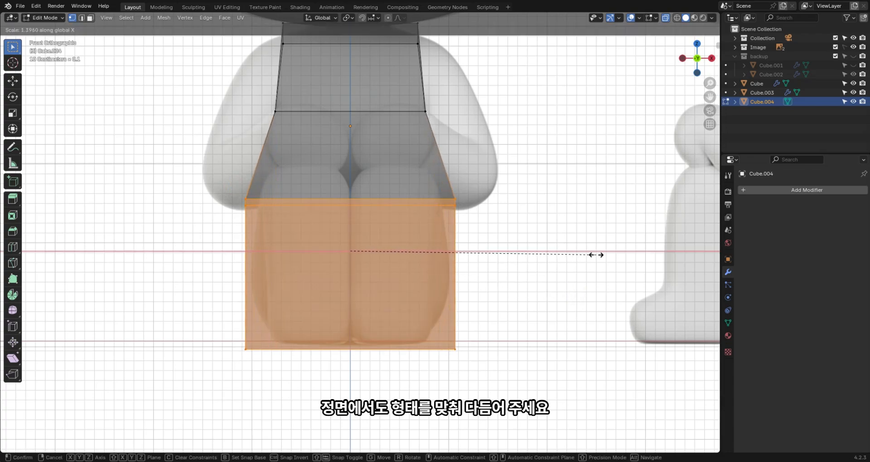
{"action": "left_click", "coordinate": [598, 256]}
{"action": "key", "text": "s"}
{"action": "key", "text": "x"}
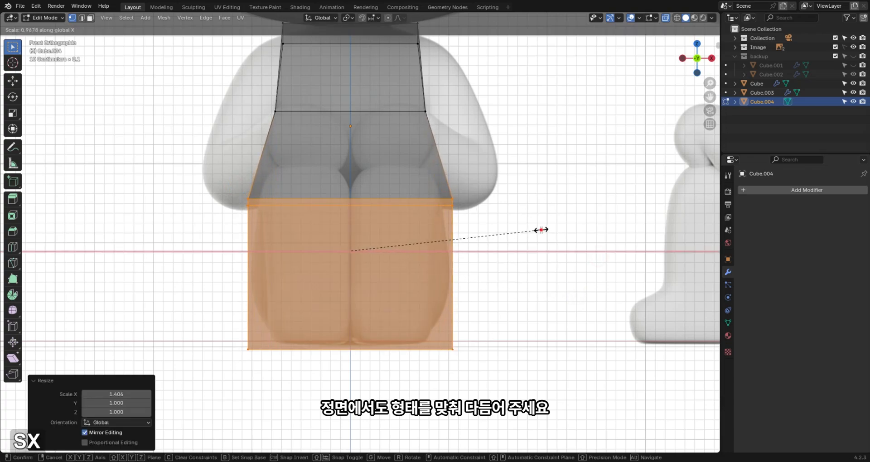
{"action": "left_click", "coordinate": [540, 230]}
Add one centred vertical edge loop through the whole torso and hip mesh, without sliding it.
{"action": "middle_click_drag", "start_coordinate": [472, 214], "coordinate": [472, 256], "text": "alt"}
{"action": "scroll", "coordinate": [471, 256], "scroll_direction": "down", "scroll_amount": 1}
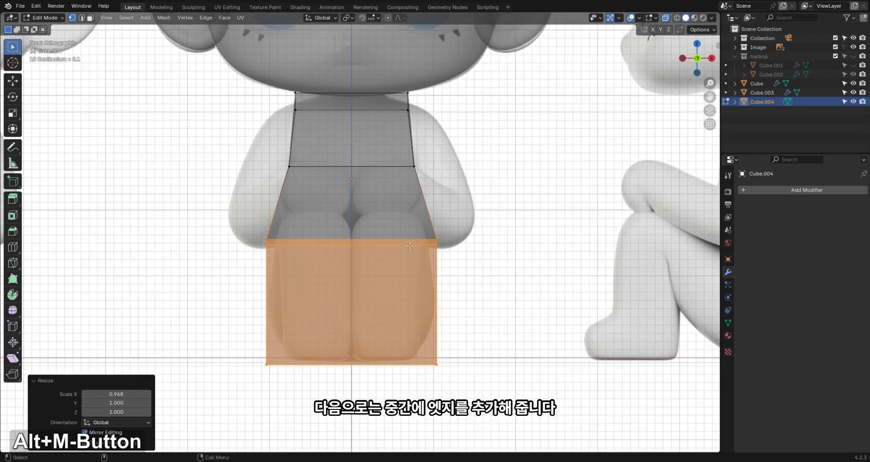
{"action": "key", "text": "ctrl+r"}
{"action": "left_click", "coordinate": [353, 240]}
{"action": "right_click", "coordinate": [352, 240]}
{"action": "key", "text": "alt+z"}
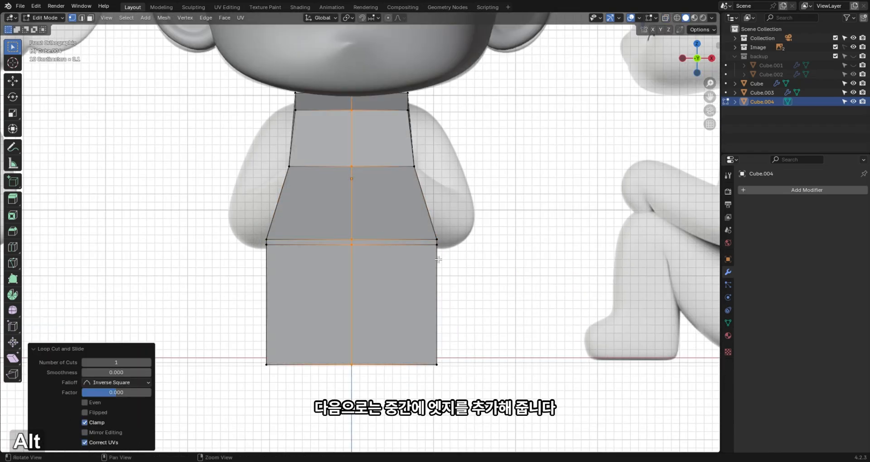
Add a level 1 Subdivision modifier to the torso and isolate the torso in local view, seen from above.
{"action": "left_click_drag", "start_coordinate": [382, 237], "coordinate": [369, 282], "text": "alt"}
{"action": "key", "text": "Tab"}
{"action": "left_click_drag", "start_coordinate": [297, 300], "coordinate": [336, 314], "text": "alt"}
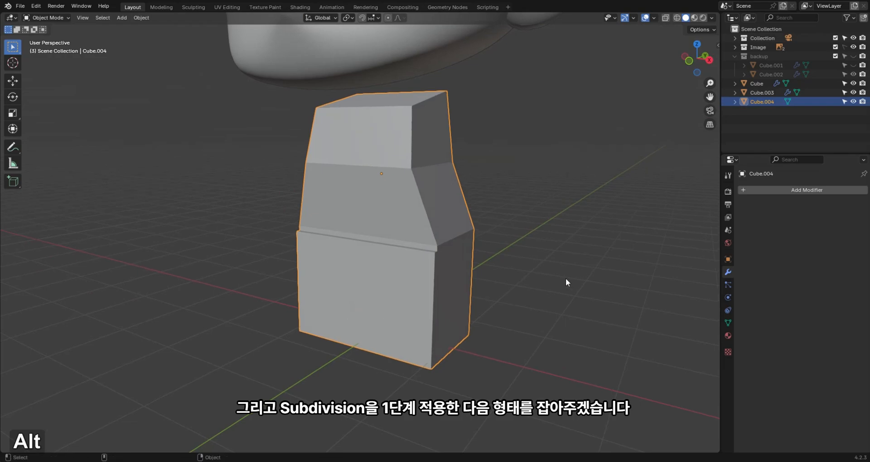
{"action": "key", "text": "ctrl+1"}
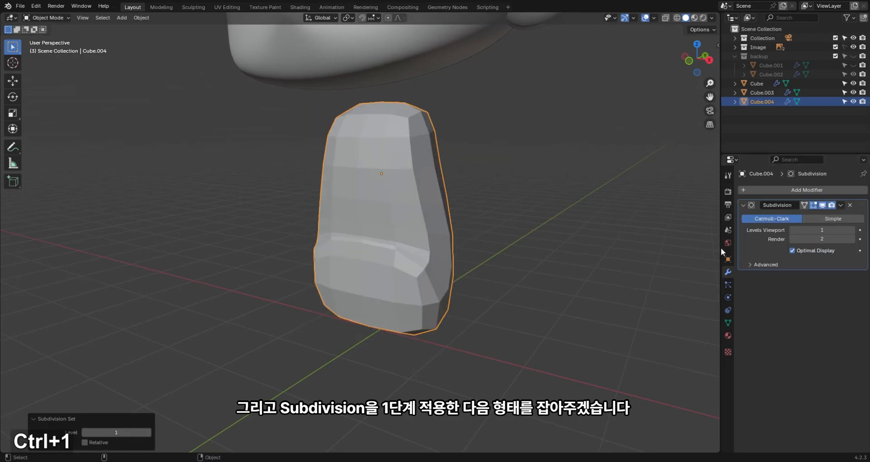
{"action": "left_click", "coordinate": [753, 265]}
{"action": "left_click_drag", "start_coordinate": [454, 245], "coordinate": [432, 247], "text": "alt"}
{"action": "key", "text": "KP_Divide"}
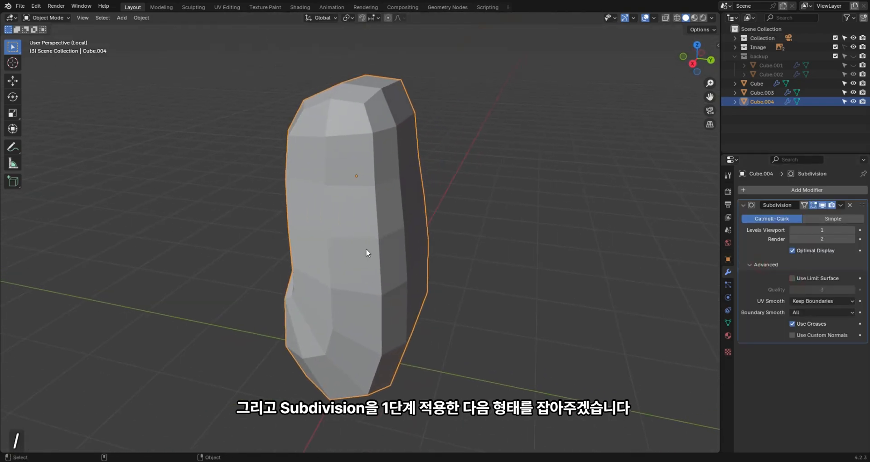
{"action": "left_click_drag", "start_coordinate": [367, 249], "coordinate": [420, 202], "text": "alt"}
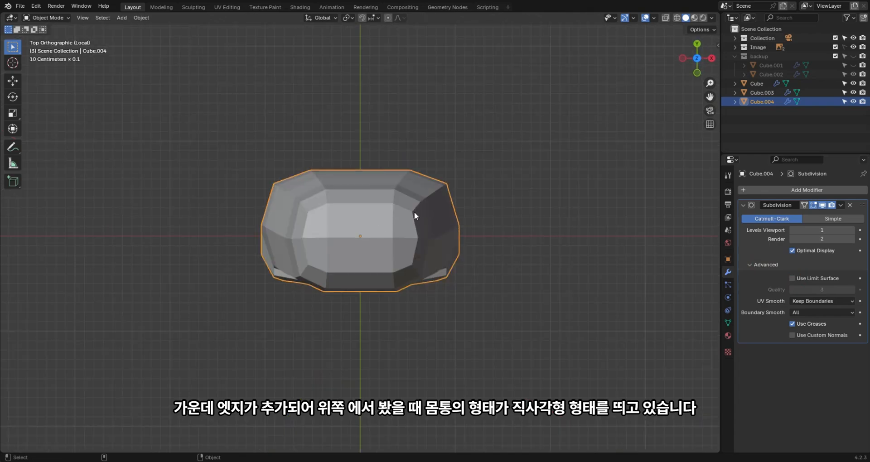
{"action": "scroll", "coordinate": [321, 210], "scroll_direction": "up", "scroll_amount": 1}
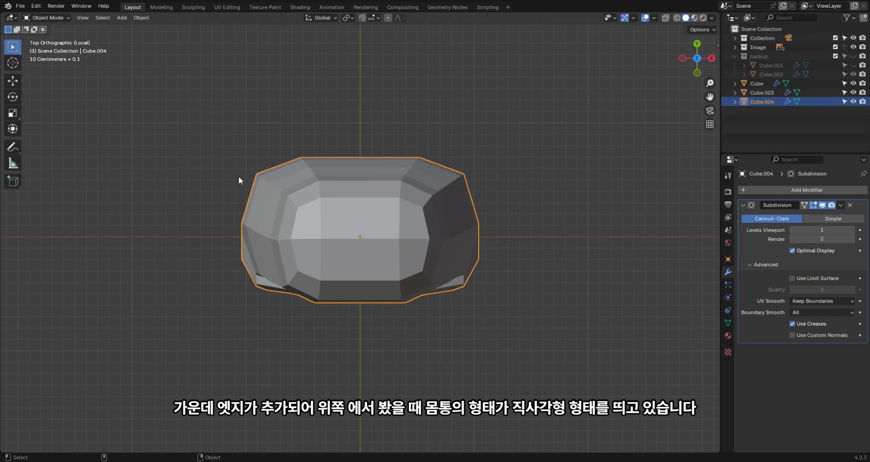
Try dissolving the centre edge loop to compare the torso's outline from above, and restore the loop.
{"action": "key", "text": "Tab"}
{"action": "key", "text": "2"}
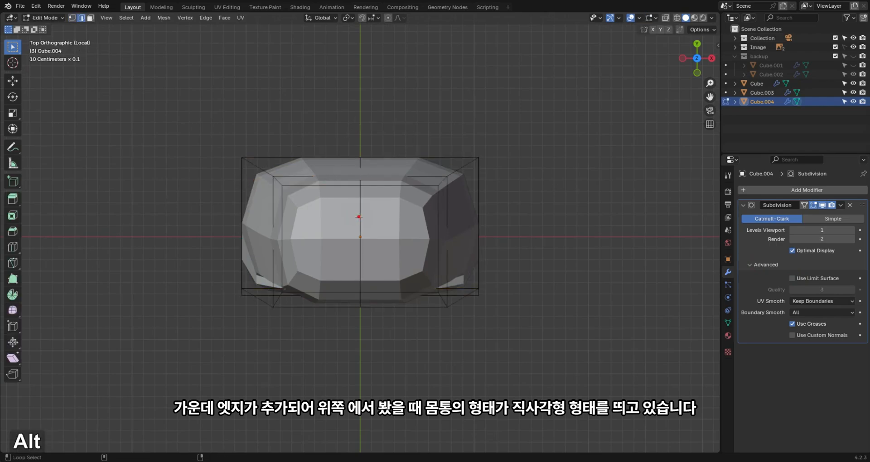
{"action": "left_click", "coordinate": [359, 217], "text": "alt"}
{"action": "key", "text": "x"}
{"action": "left_click", "coordinate": [358, 216]}
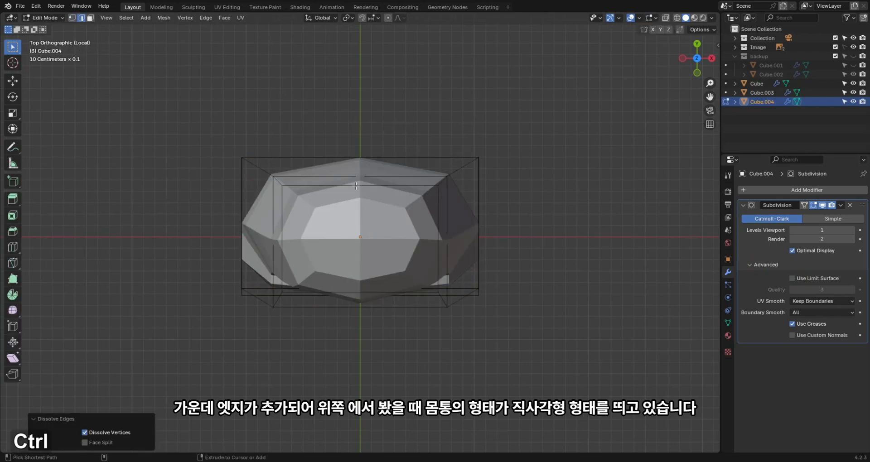
{"action": "key", "text": "ctrl+r"}
{"action": "left_click", "coordinate": [356, 186]}
{"action": "key", "text": "Escape"}
Enable X mirror editing and turn off the Subdivision modifier's display in Edit Mode.
{"action": "left_click", "coordinate": [442, 181]}
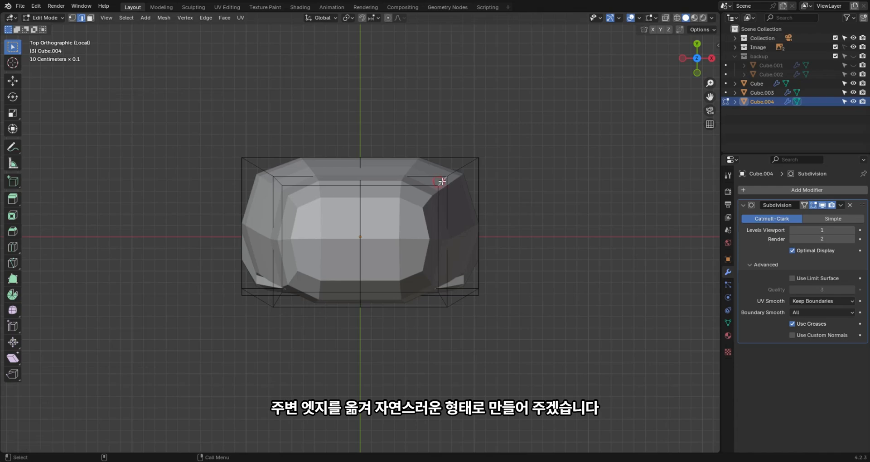
{"action": "left_click", "coordinate": [454, 171]}
{"action": "left_click_drag", "start_coordinate": [535, 281], "coordinate": [371, 217], "text": "alt"}
{"action": "left_click", "coordinate": [402, 136], "text": "shift"}
{"action": "scroll", "coordinate": [403, 136], "scroll_direction": "down", "scroll_amount": 1}
{"action": "left_click", "coordinate": [814, 206]}
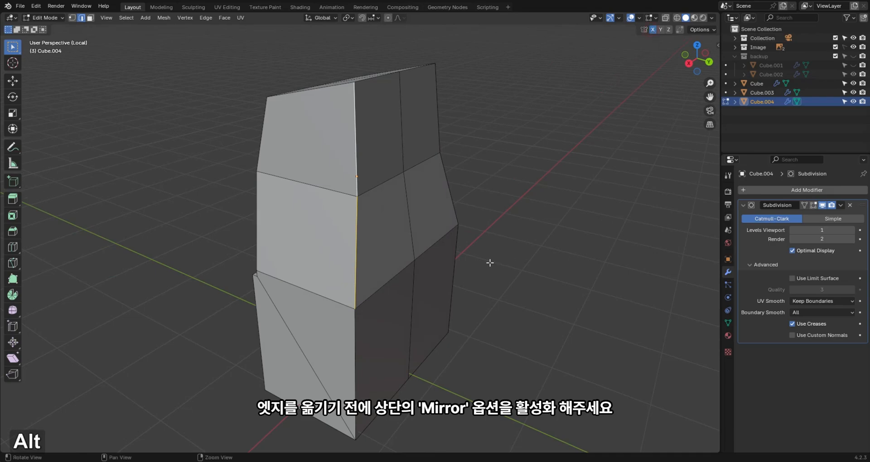
Select the vertical rear corner edges on one side and slide them slightly forward with Edge Slide to soften the boxy outline.
{"action": "left_click_drag", "start_coordinate": [490, 262], "coordinate": [481, 191], "text": "alt+shift"}
{"action": "left_click", "coordinate": [349, 292], "text": "shift"}
{"action": "left_click_drag", "start_coordinate": [354, 298], "coordinate": [447, 120], "text": "alt"}
{"action": "key", "text": "g"}
{"action": "left_click", "coordinate": [418, 308], "text": "shift"}
{"action": "key", "text": "g"}
{"action": "key", "text": "g"}
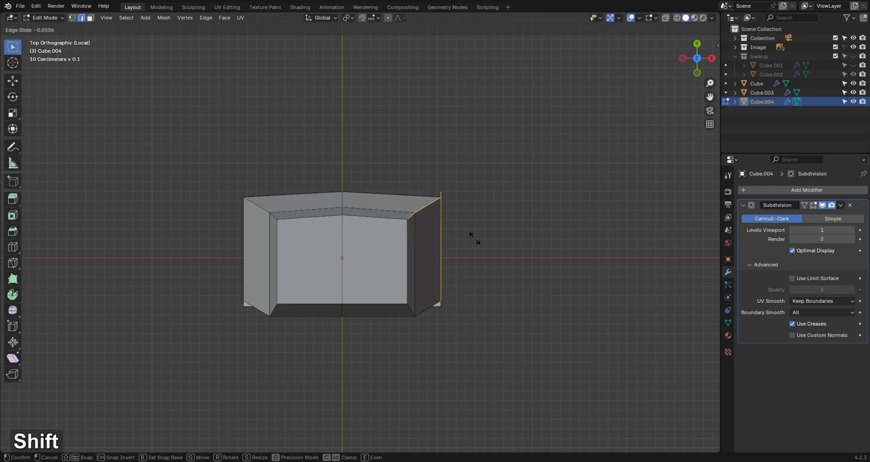
{"action": "left_click", "coordinate": [473, 265]}
Slide the upper torso's front corner edges backward by a factor of about 0.1 and check the subdivided outline from above.
{"action": "left_click_drag", "start_coordinate": [468, 270], "coordinate": [417, 93], "text": "alt"}
{"action": "left_click", "coordinate": [392, 266]}
{"action": "key", "text": "g"}
{"action": "key", "text": "g"}
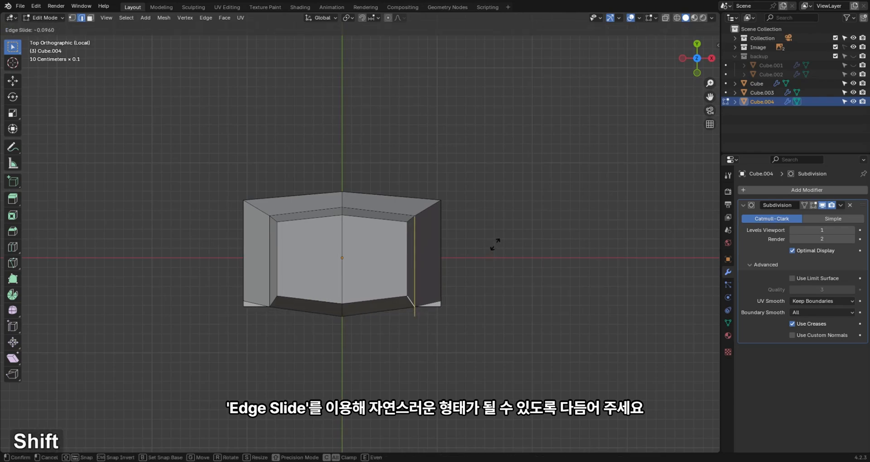
{"action": "left_click", "coordinate": [495, 231]}
{"action": "left_click_drag", "start_coordinate": [495, 232], "coordinate": [381, 309], "text": "alt"}
{"action": "key", "text": "Tab"}
{"action": "middle_click_drag", "start_coordinate": [380, 308], "coordinate": [415, 208], "text": "alt"}
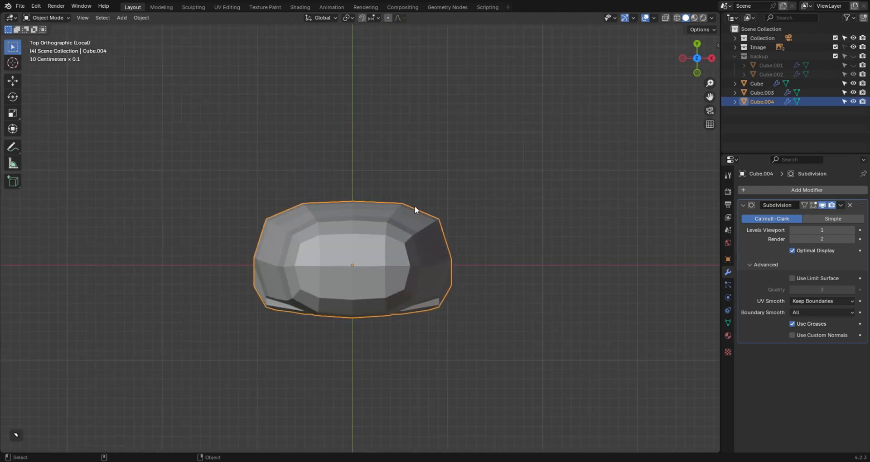
Slide the rear corner vertices of the torso and hips slightly further forward to round the back.
{"action": "key", "text": "Tab"}
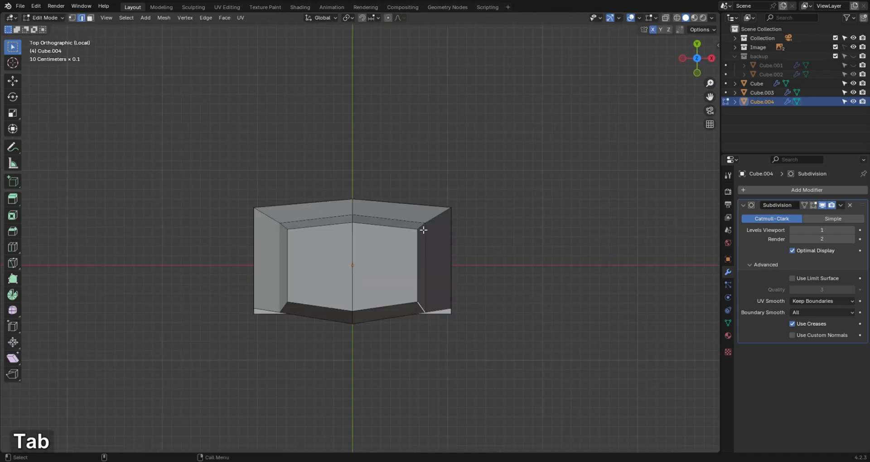
{"action": "left_click", "coordinate": [446, 211], "text": "ctrl"}
{"action": "key", "text": "alt+z"}
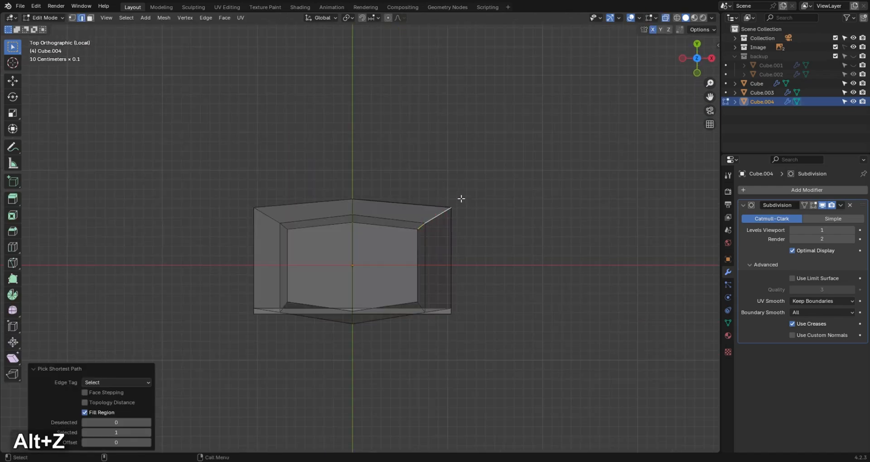
{"action": "left_click", "coordinate": [450, 211], "text": "shift"}
{"action": "key", "text": "g"}
{"action": "key", "text": "g"}
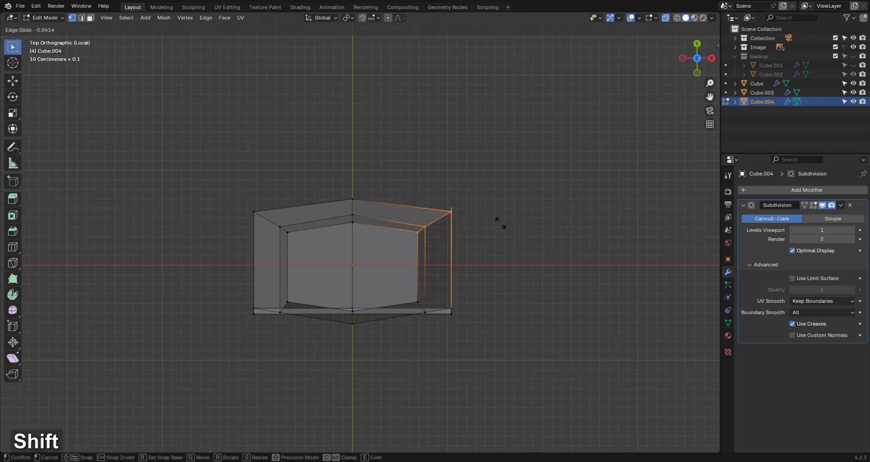
{"action": "left_click", "coordinate": [500, 246]}
{"action": "key", "text": "Tab"}
{"action": "key", "text": "alt+z"}
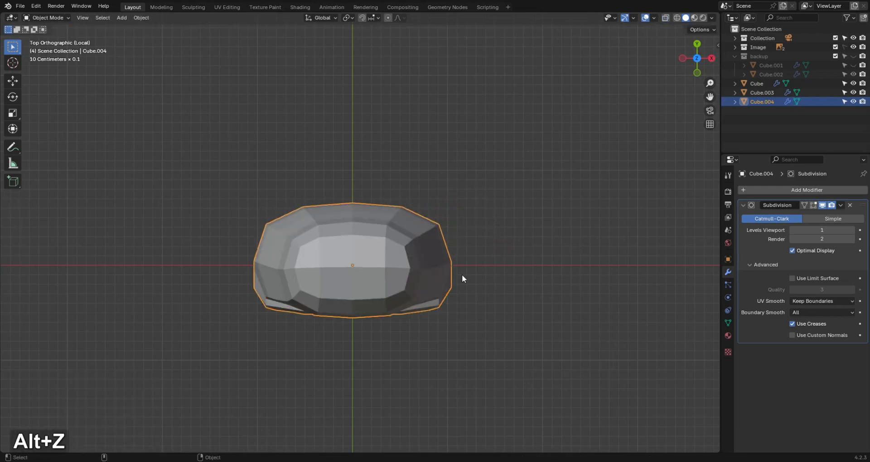
Slide the upper torso's front corner vertices further backward by a factor of about 0.08 to round the chest.
{"action": "key", "text": "Tab"}
{"action": "left_click", "coordinate": [416, 297]}
{"action": "left_click", "coordinate": [425, 305], "text": "shift"}
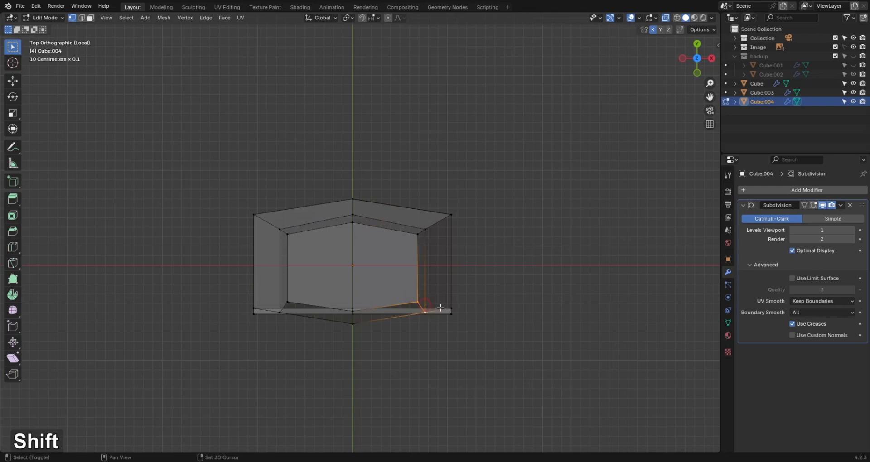
{"action": "key", "text": "g"}
{"action": "key", "text": "g"}
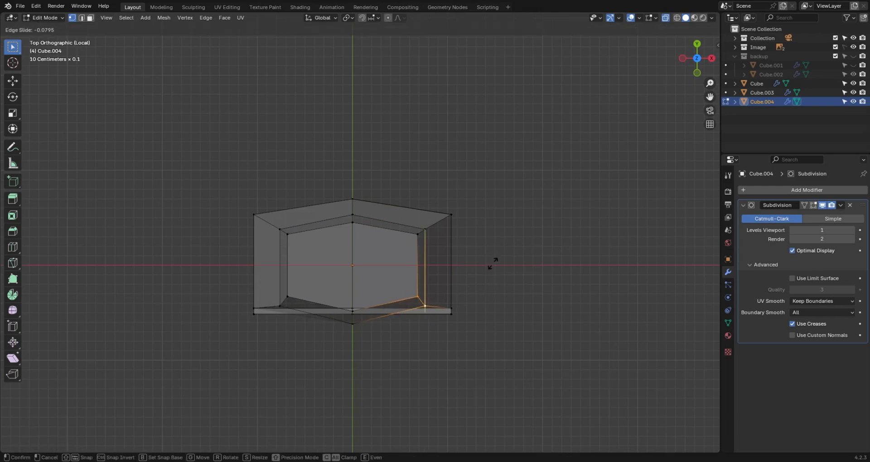
{"action": "left_click", "coordinate": [491, 263]}
{"action": "key", "text": "Tab"}
{"action": "key", "text": "alt+z"}
Leave local view and move the hips' bottom rear vertices about 0.35 cm backward along Y against the side reference.
{"action": "middle_click_drag", "start_coordinate": [335, 314], "coordinate": [414, 240]}
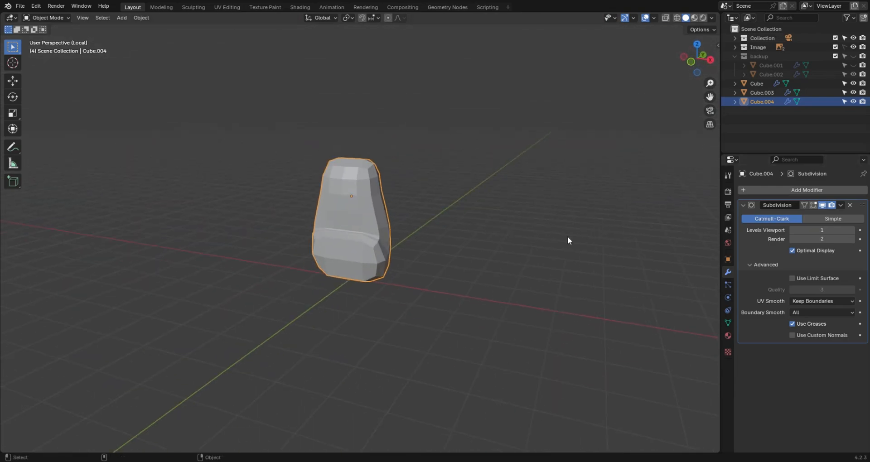
{"action": "key", "text": "KP_Divide"}
{"action": "key", "text": "grave"}
{"action": "left_click", "coordinate": [598, 232]}
{"action": "key", "text": "alt+z"}
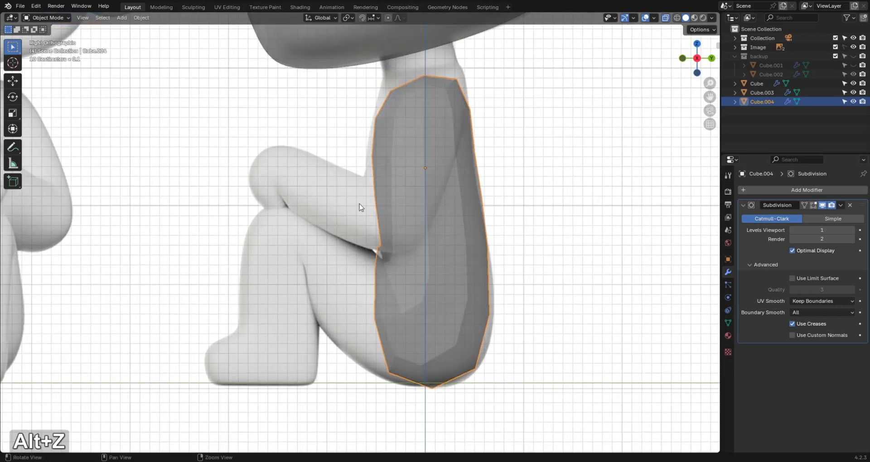
{"action": "middle_click", "coordinate": [389, 268], "text": "alt"}
{"action": "key", "text": "Tab"}
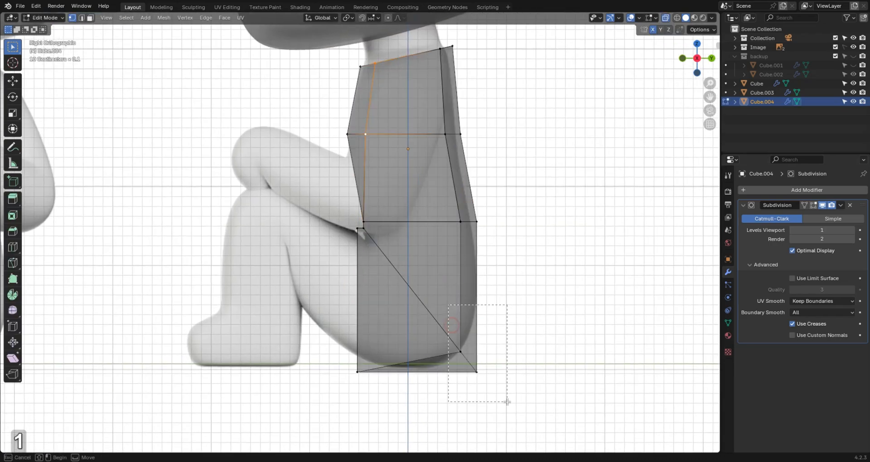
{"action": "left_click_drag", "start_coordinate": [507, 402], "coordinate": [507, 402]}
{"action": "key", "text": "g"}
{"action": "key", "text": "y"}
{"action": "left_click", "coordinate": [543, 315]}
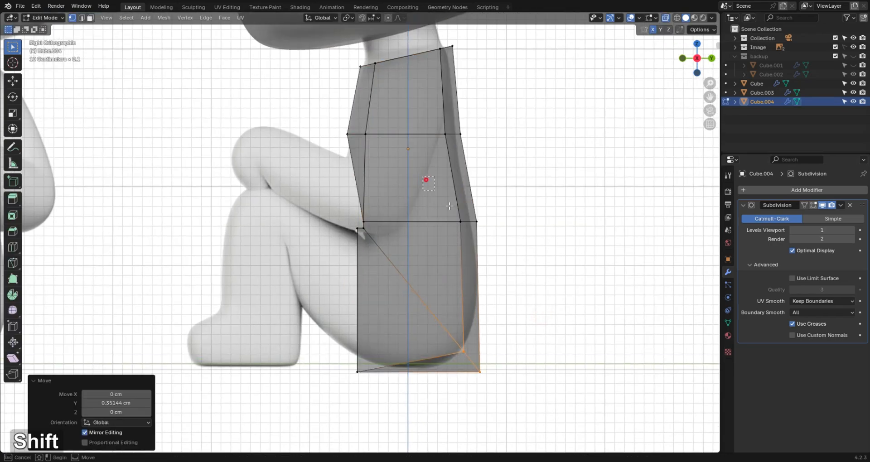
Level the seat by flattening the hips' bottom vertices with a Z scale of 0.
{"action": "left_click_drag", "start_coordinate": [449, 207], "coordinate": [497, 243]}
{"action": "left_click_drag", "start_coordinate": [443, 337], "coordinate": [343, 392]}
{"action": "key", "text": "g"}
{"action": "key", "text": "z"}
{"action": "left_click", "coordinate": [464, 317]}
{"action": "key", "text": "s"}
{"action": "key", "text": "z"}
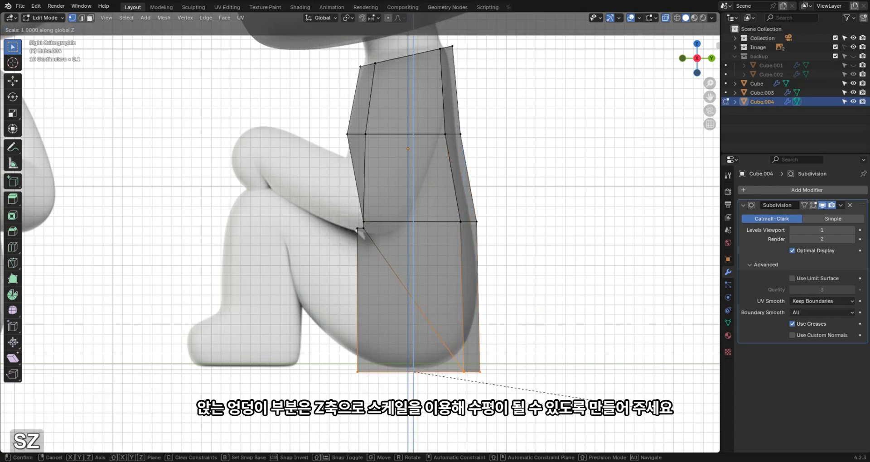
{"action": "key", "text": "0"}
{"action": "key", "text": "Return"}
{"action": "key", "text": "Tab"}
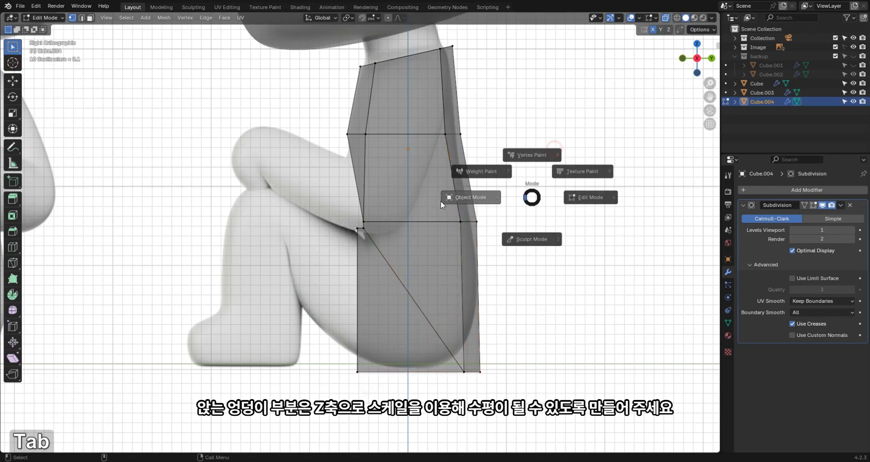
{"action": "key", "text": "Tab"}
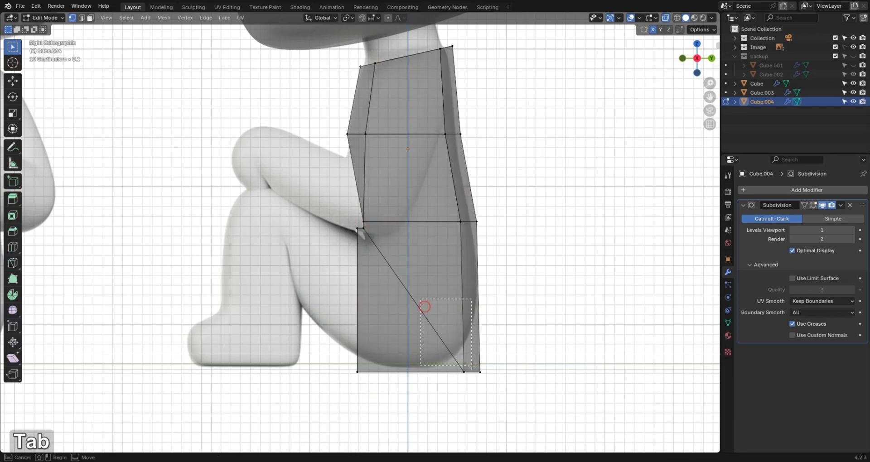
Move the rear vertices at the top of the hip section slightly backward along Y.
{"action": "left_click_drag", "start_coordinate": [454, 194], "coordinate": [522, 260]}
{"action": "key", "text": "g"}
{"action": "key", "text": "y"}
{"action": "key", "text": "shift"}
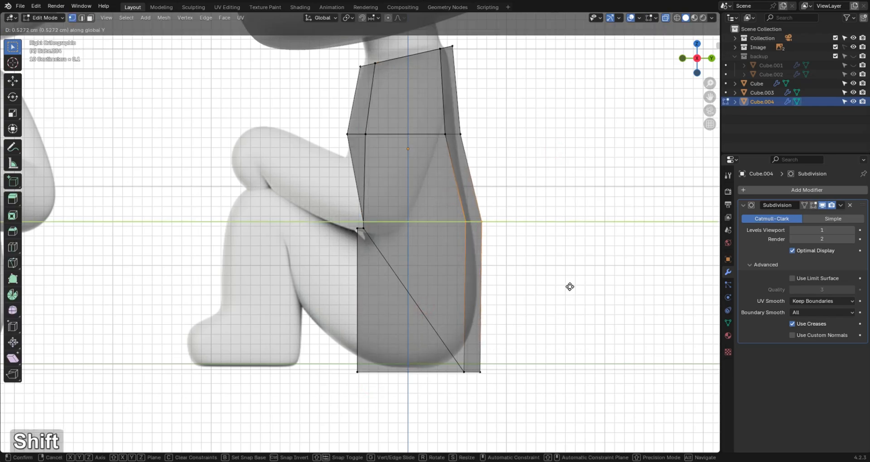
{"action": "left_click", "coordinate": [585, 294]}
Move the rear vertices at the top of the hip section about 0.64 cm forward along Y to match the side reference.
{"action": "left_click_drag", "start_coordinate": [422, 29], "coordinate": [488, 68]}
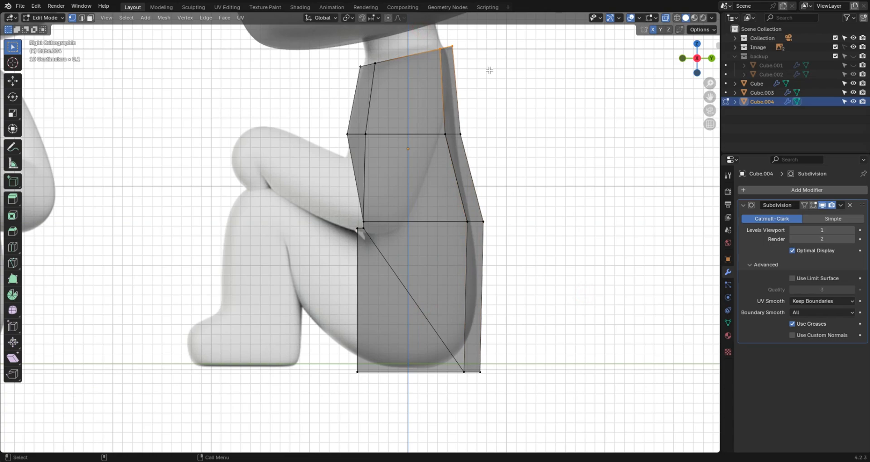
{"action": "key", "text": "Tab"}
{"action": "left_click", "coordinate": [291, 142]}
{"action": "key", "text": "Tab"}
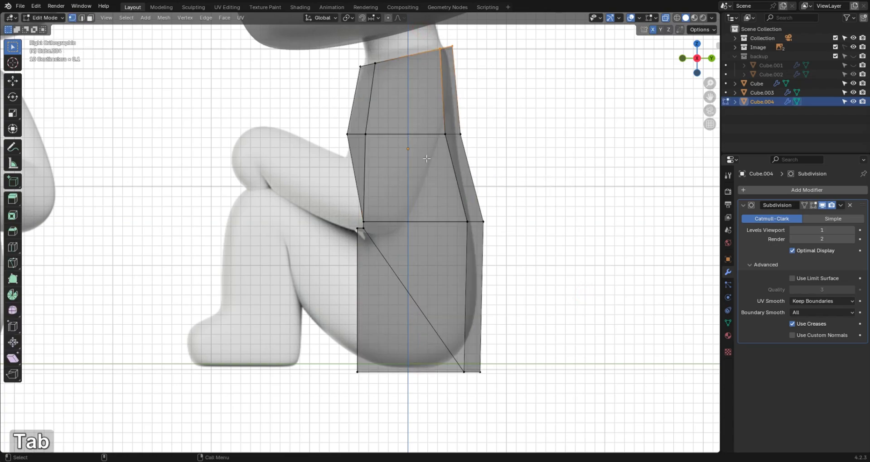
{"action": "left_click", "coordinate": [484, 222]}
{"action": "key", "text": "g"}
{"action": "key", "text": "y"}
{"action": "key", "text": "shift"}
{"action": "left_click", "coordinate": [528, 264]}
{"action": "key", "text": "Tab"}
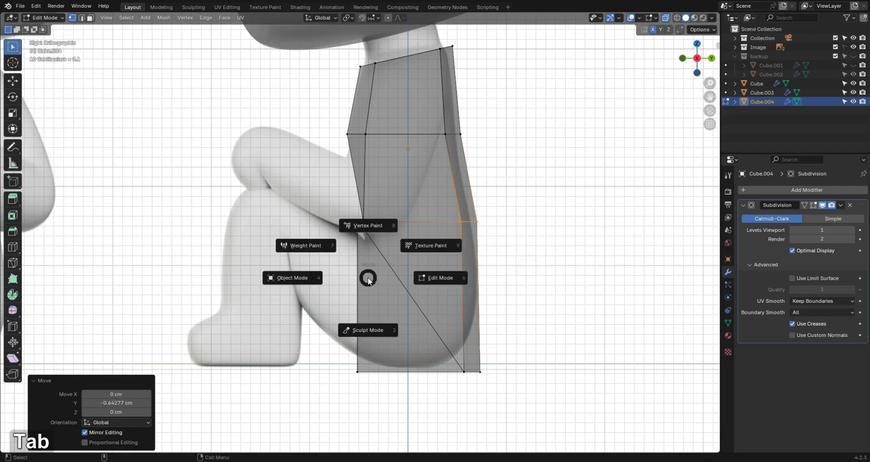
Nudge the hips' bottom rear vertices slightly against the side reference, then return to Object Mode and turn off X-ray.
{"action": "left_click", "coordinate": [428, 278]}
{"action": "left_click_drag", "start_coordinate": [459, 351], "coordinate": [522, 408]}
{"action": "key", "text": "g"}
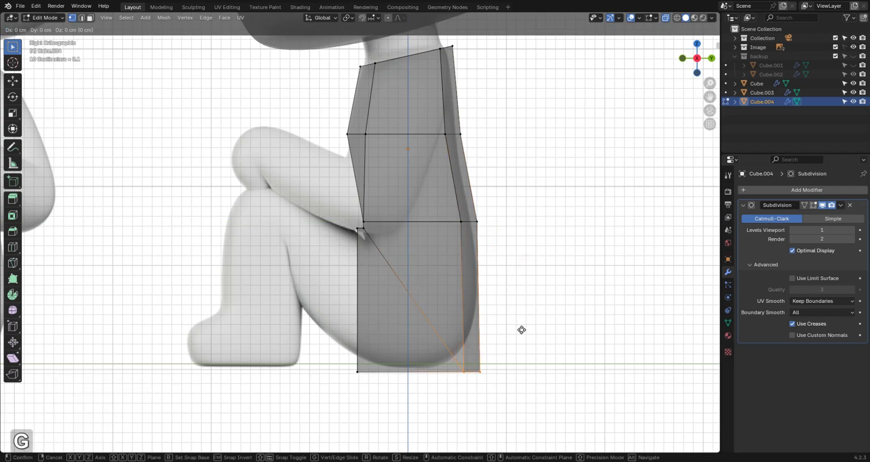
{"action": "key", "text": "shift"}
{"action": "left_click", "coordinate": [525, 333]}
{"action": "key", "text": "Tab"}
{"action": "left_click", "coordinate": [563, 266]}
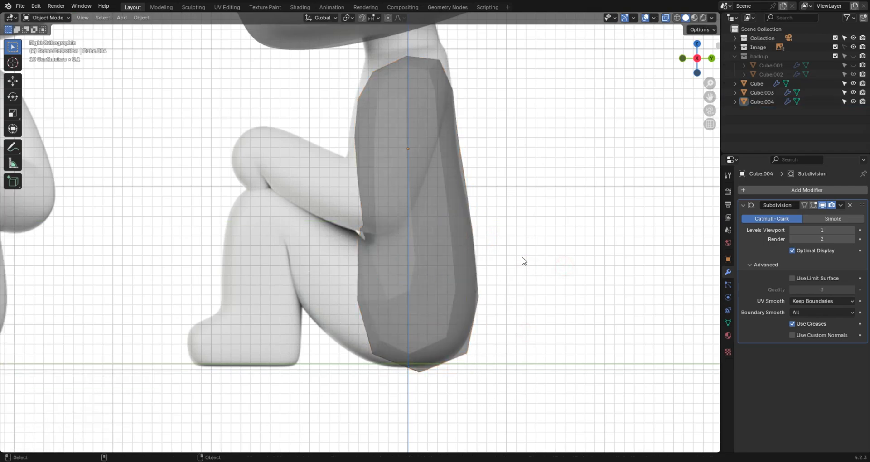
{"action": "left_click_drag", "start_coordinate": [524, 262], "coordinate": [468, 232], "text": "alt"}
{"action": "key", "text": "alt+z"}
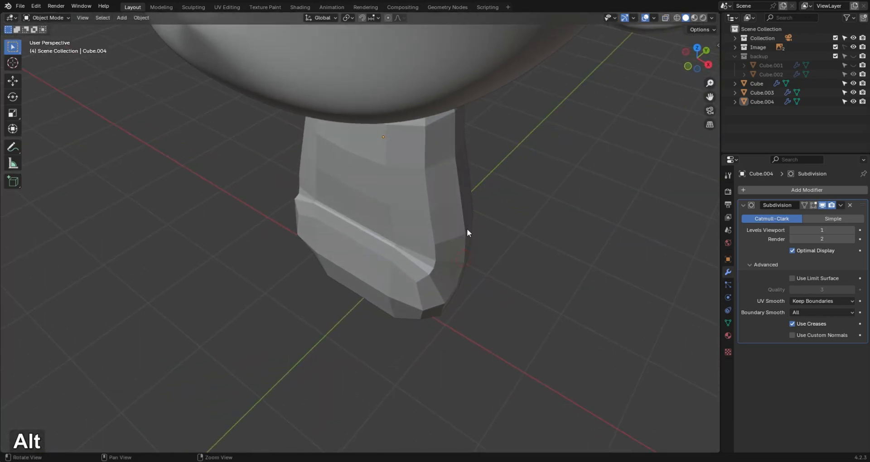
Isolate the torso in local view and inset its two top faces together by about 1.32 cm.
{"action": "left_click", "coordinate": [412, 222]}
{"action": "key", "text": "KP_Divide"}
{"action": "key", "text": "ctrl+Tab"}
{"action": "left_click", "coordinate": [515, 234]}
{"action": "left_click_drag", "start_coordinate": [515, 235], "coordinate": [517, 272], "text": "alt"}
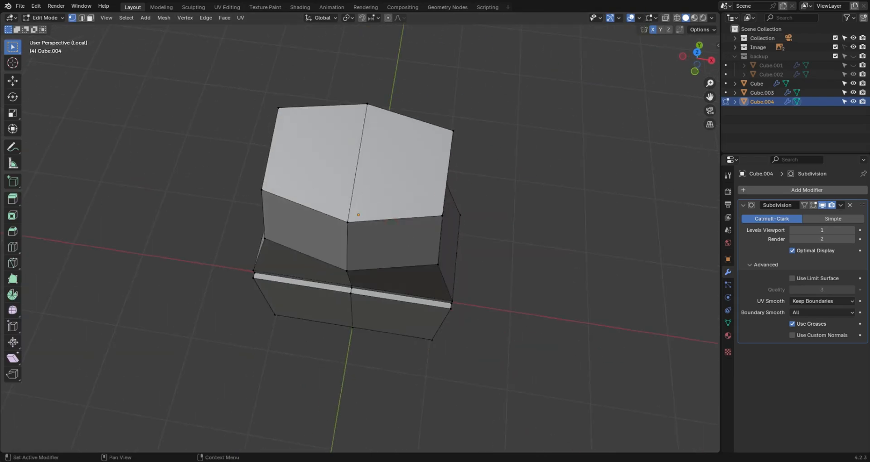
{"action": "key", "text": "3"}
{"action": "left_click", "coordinate": [369, 132]}
{"action": "left_click", "coordinate": [321, 150], "text": "shift"}
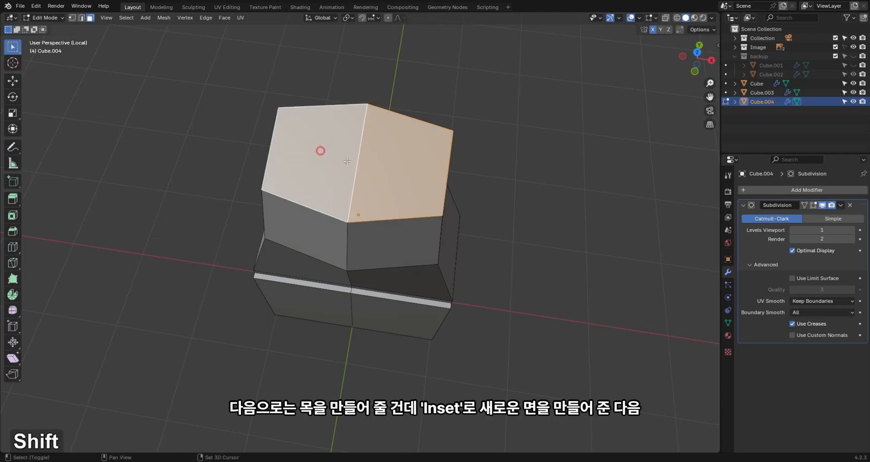
{"action": "key", "text": "KP_7"}
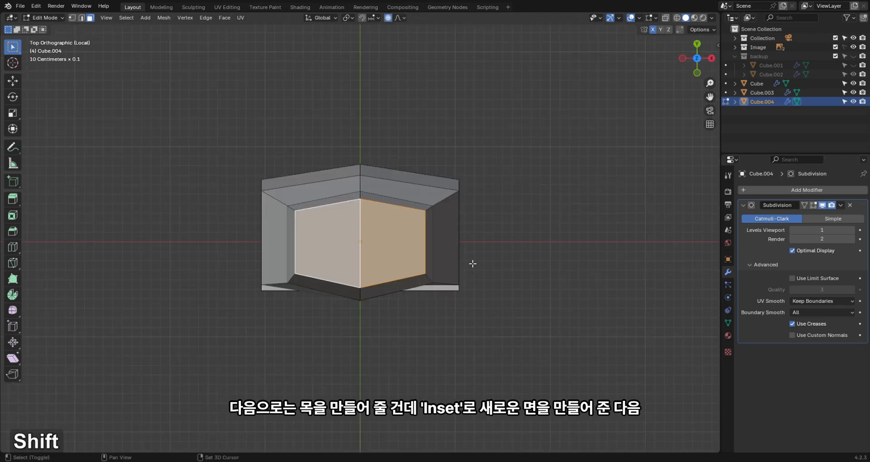
{"action": "key", "text": "i"}
{"action": "left_click", "coordinate": [442, 259]}
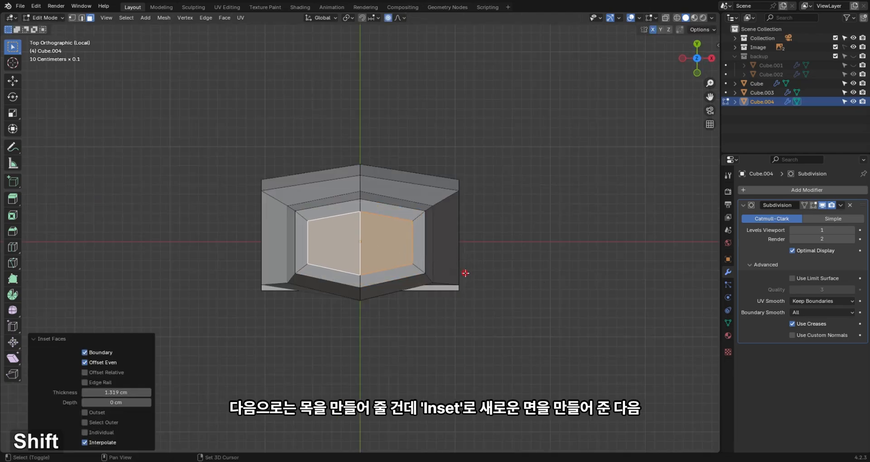
{"action": "key", "text": "shift+s"}
{"action": "key", "text": "s"}
{"action": "key", "text": "x"}
{"action": "left_click", "coordinate": [437, 266]}
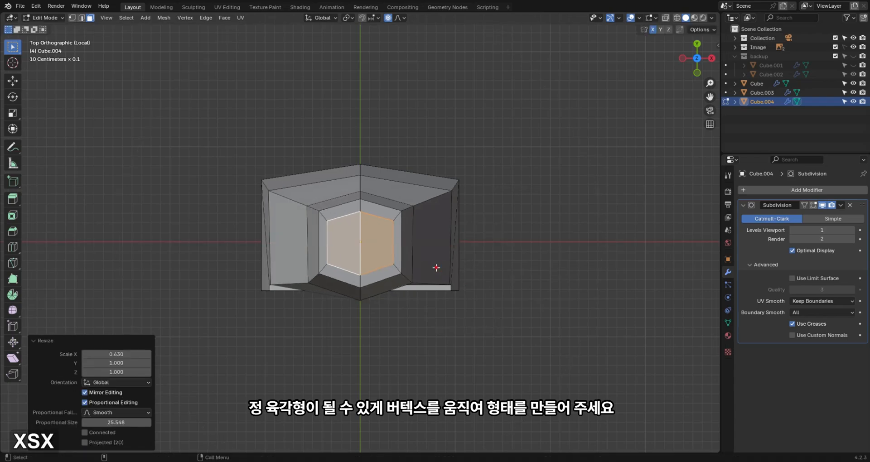
{"action": "key", "text": "ctrl+z"}
Turn off proportional editing and narrow the inset top faces along X with a scale of about 0.61.
{"action": "key", "text": "o"}
{"action": "key", "text": "s"}
{"action": "key", "text": "x"}
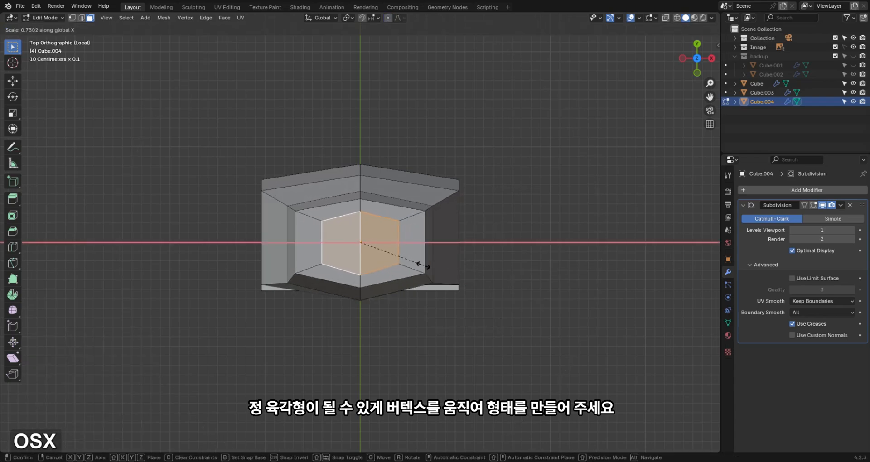
{"action": "left_click", "coordinate": [384, 256]}
{"action": "scroll", "coordinate": [388, 258], "scroll_direction": "up", "scroll_amount": 2}
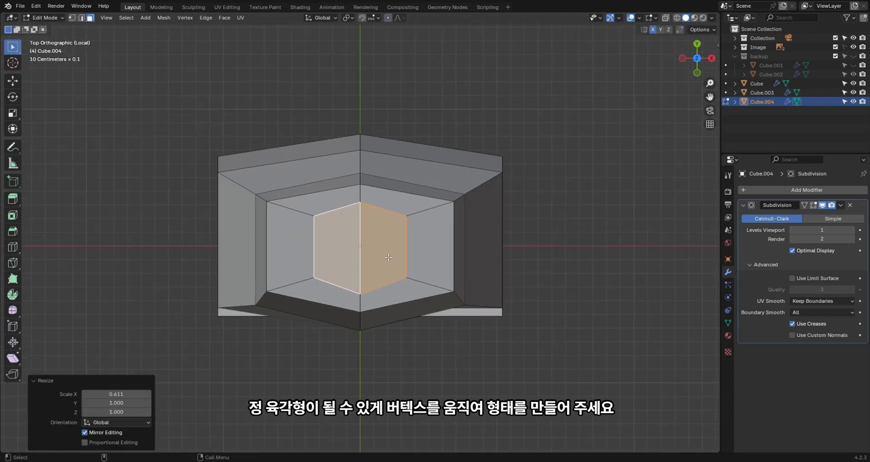
{"action": "key", "text": "s"}
{"action": "key", "text": "x"}
{"action": "right_click", "coordinate": [421, 256]}
Even out the inset hexagon with mirrored vertex slides of about 0.09 on its rear side corners and 0.03 on its front side corners.
{"action": "key", "text": "1"}
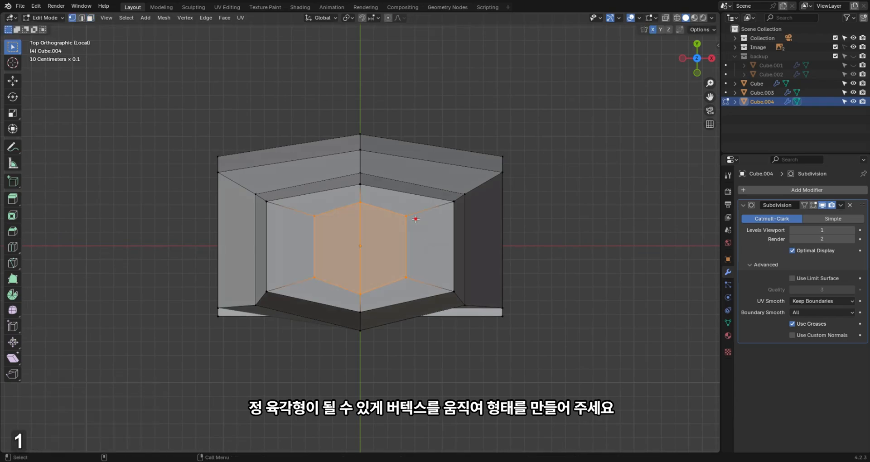
{"action": "left_click", "coordinate": [410, 217]}
{"action": "key", "text": "g"}
{"action": "key", "text": "g"}
{"action": "key", "text": "g"}
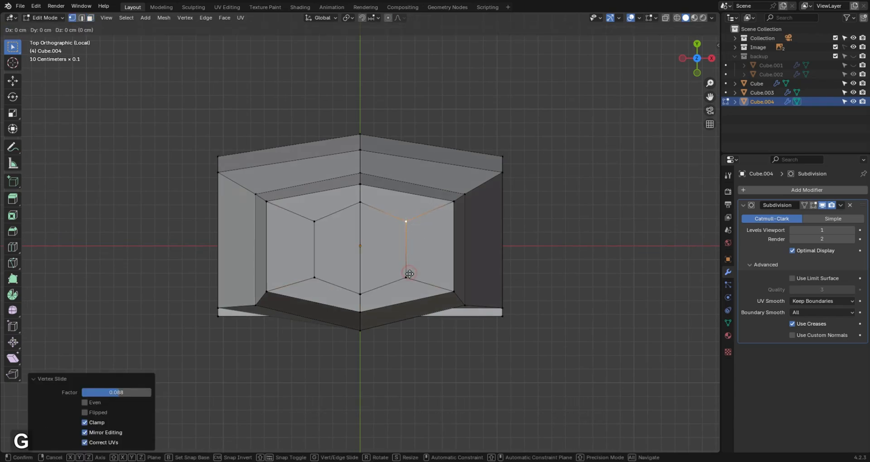
{"action": "key", "text": "g"}
{"action": "key", "text": "g"}
{"action": "key", "text": "shift"}
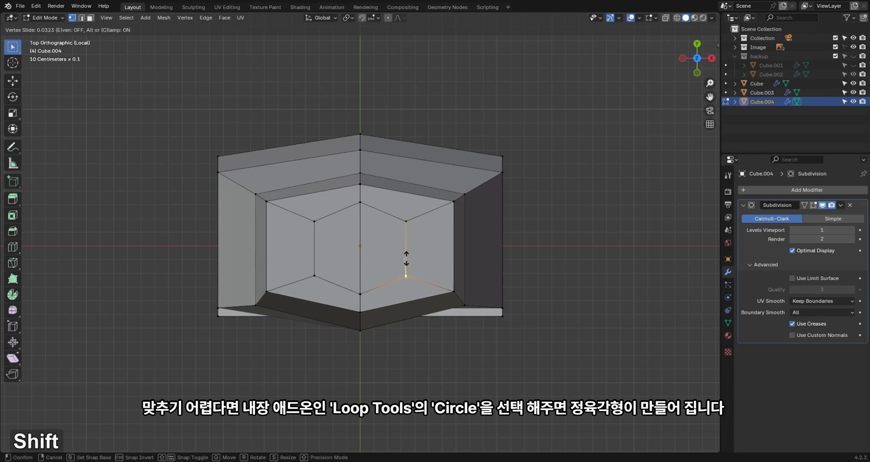
{"action": "left_click", "coordinate": [406, 259]}
Make the inset's inner edge loop a regular hexagon with LoopTools Circle and scale it up slightly.
{"action": "key", "text": "2"}
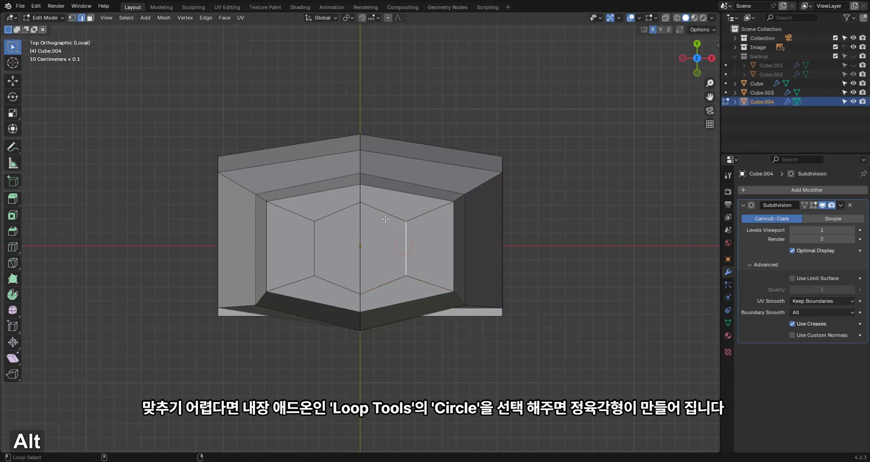
{"action": "right_click", "coordinate": [421, 150]}
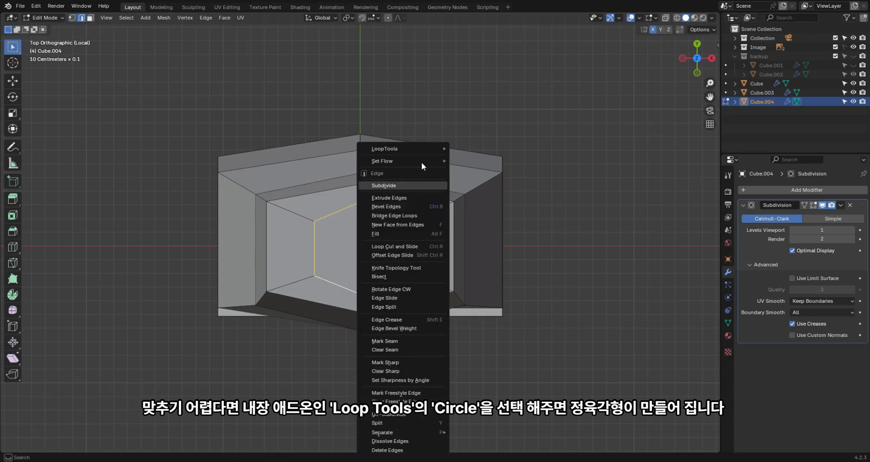
{"action": "mouse_move", "coordinate": [420, 149]}
{"action": "left_click", "coordinate": [489, 157]}
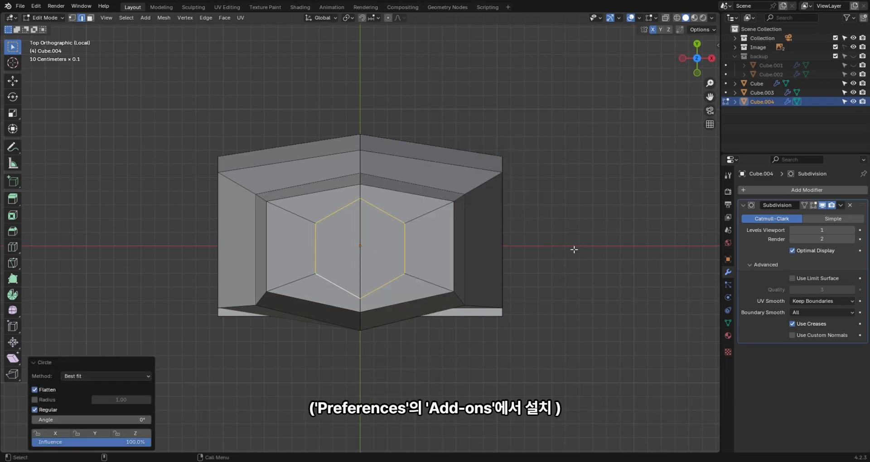
{"action": "scroll", "coordinate": [573, 249], "scroll_direction": "up", "scroll_amount": 1}
{"action": "key", "text": "s"}
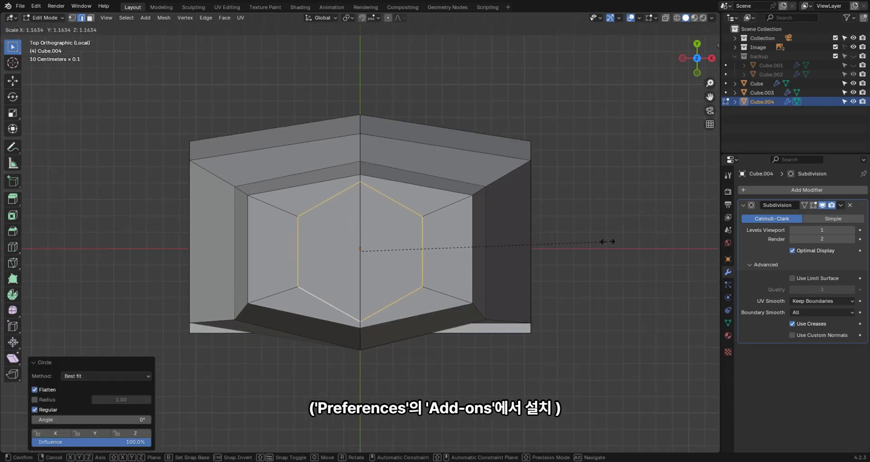
{"action": "left_click", "coordinate": [587, 248]}
Leave local view and move the two hexagon faces about 0.31 cm up and 0.11 cm forward against the side reference.
{"action": "key", "text": "Tab"}
{"action": "left_click_drag", "start_coordinate": [431, 286], "coordinate": [440, 245], "text": "alt"}
{"action": "middle_click_drag", "start_coordinate": [532, 190], "coordinate": [458, 189], "text": "alt"}
{"action": "key", "text": "Tab"}
{"action": "scroll", "coordinate": [537, 216], "scroll_direction": "up", "scroll_amount": 2}
{"action": "key", "text": "alt+z"}
{"action": "mouse_move", "coordinate": [537, 216]}
{"action": "middle_mouse_down"}
{"action": "mouse_move", "coordinate": [532, 200]}
{"action": "mouse_move", "coordinate": [523, 226]}
{"action": "middle_mouse_up"}
{"action": "key", "text": "3"}
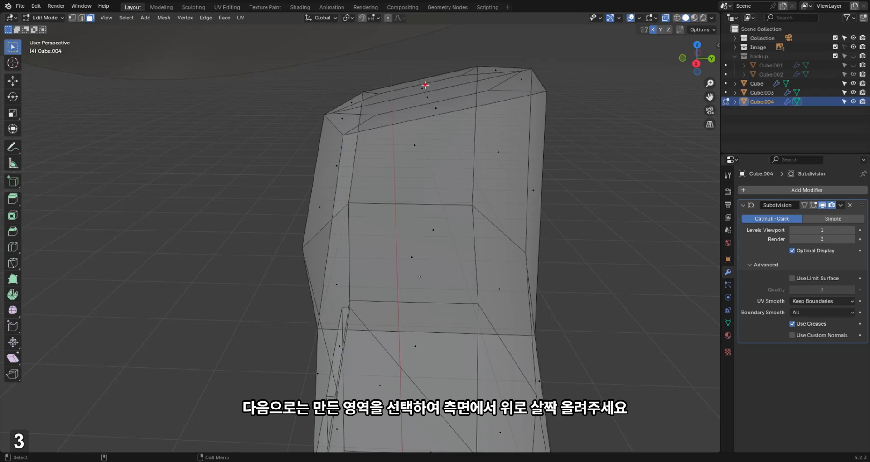
{"action": "left_click", "coordinate": [426, 96], "text": "shift"}
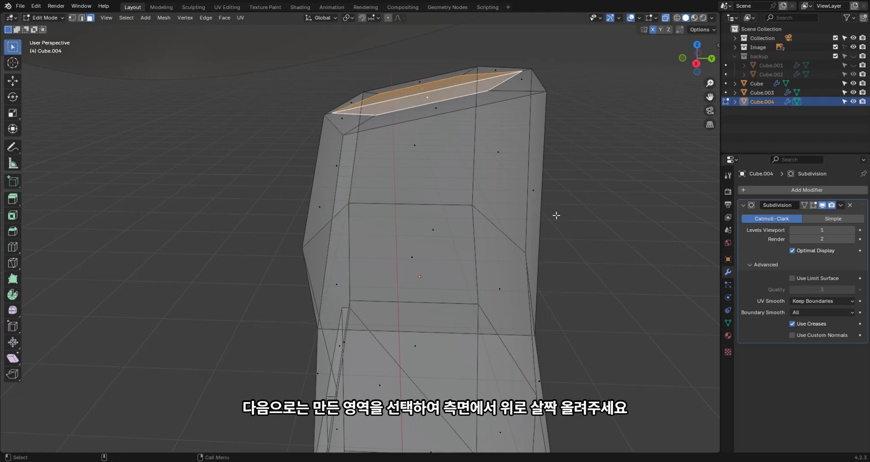
{"action": "key", "text": "Tab"}
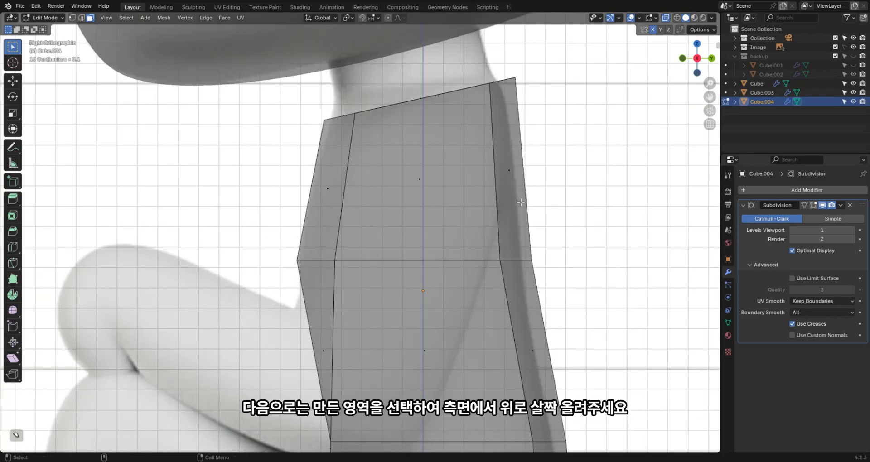
{"action": "key", "text": "alt"}
{"action": "scroll", "coordinate": [527, 141], "scroll_direction": "down", "scroll_amount": 3}
{"action": "key", "text": "g"}
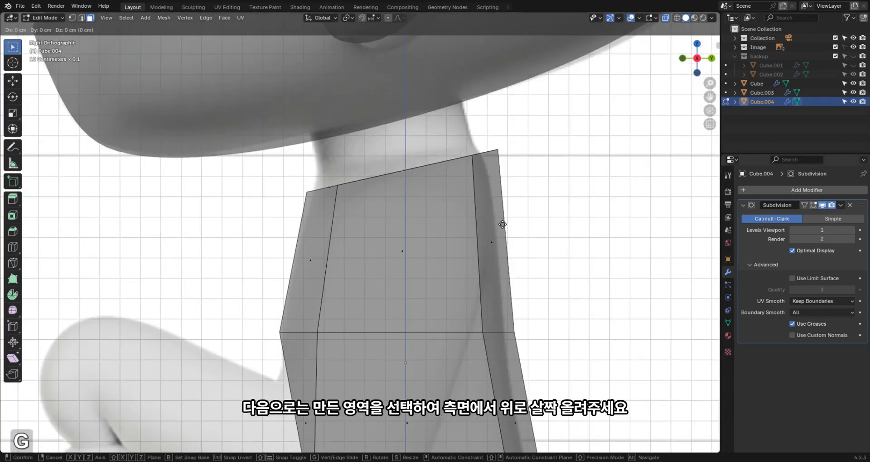
{"action": "left_click", "coordinate": [481, 201]}
Fit the hexagon faces to the reference neck's width by scaling them to 0.9, shifting them slightly and rescaling by 1.005.
{"action": "key", "text": "s"}
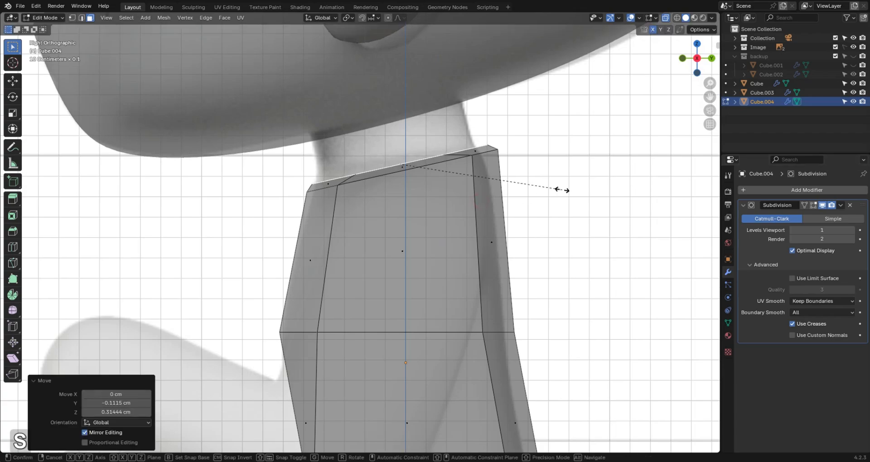
{"action": "left_click", "coordinate": [464, 181]}
{"action": "key", "text": "g"}
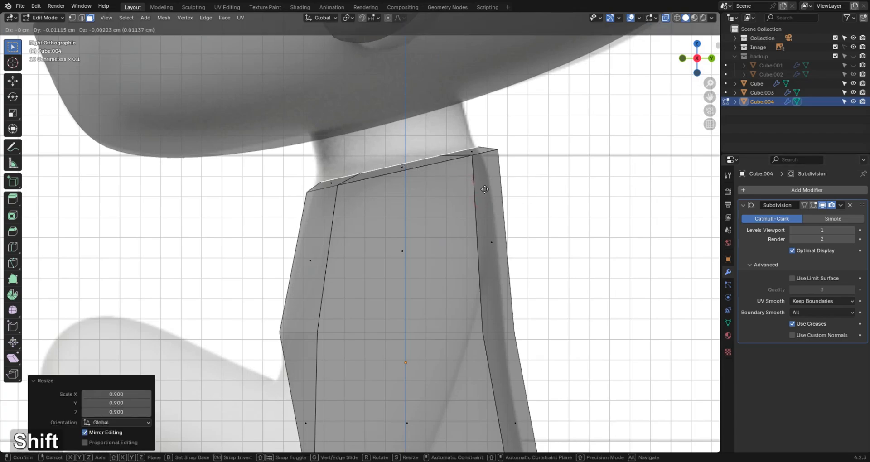
{"action": "left_click", "coordinate": [481, 189]}
{"action": "key", "text": "s"}
{"action": "left_click", "coordinate": [509, 185]}
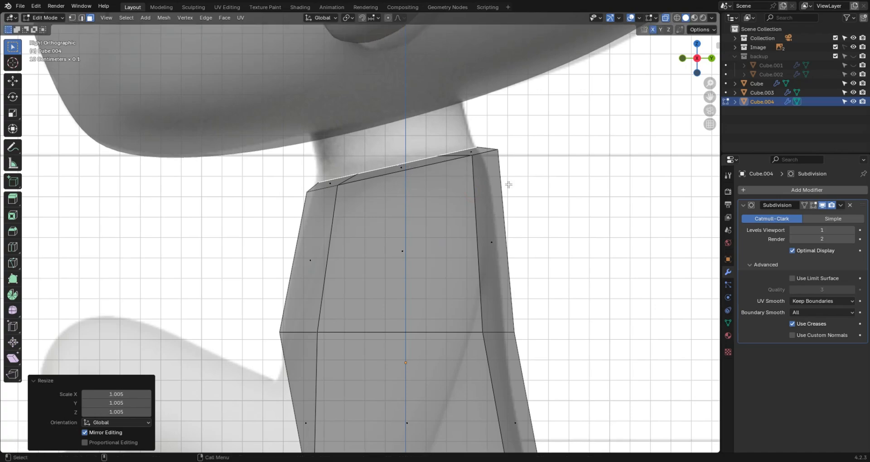
Rotate the hexagon faces by about -1.58° and move them about 0.12 cm forward to line up with the neck.
{"action": "key", "text": "r"}
{"action": "left_click", "coordinate": [507, 186]}
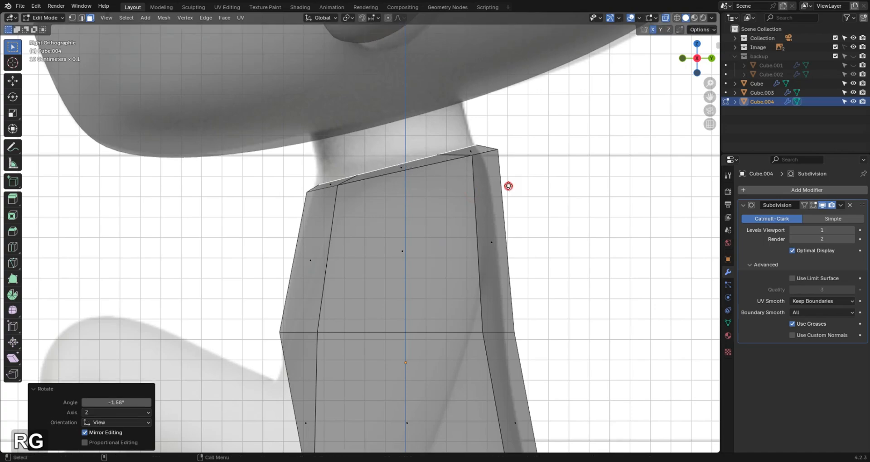
{"action": "key", "text": "g"}
{"action": "left_click", "coordinate": [484, 182]}
Extrude the hexagon faces about 4.88 cm along their normal into the head as a neck, and delete the neck's top faces.
{"action": "key", "text": "e"}
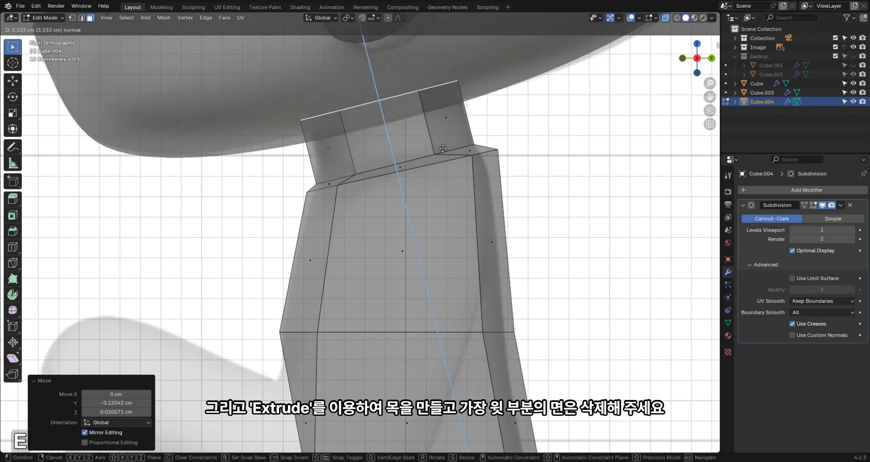
{"action": "left_click", "coordinate": [424, 164]}
{"action": "scroll", "coordinate": [424, 164], "scroll_direction": "down", "scroll_amount": 2}
{"action": "key", "text": "x"}
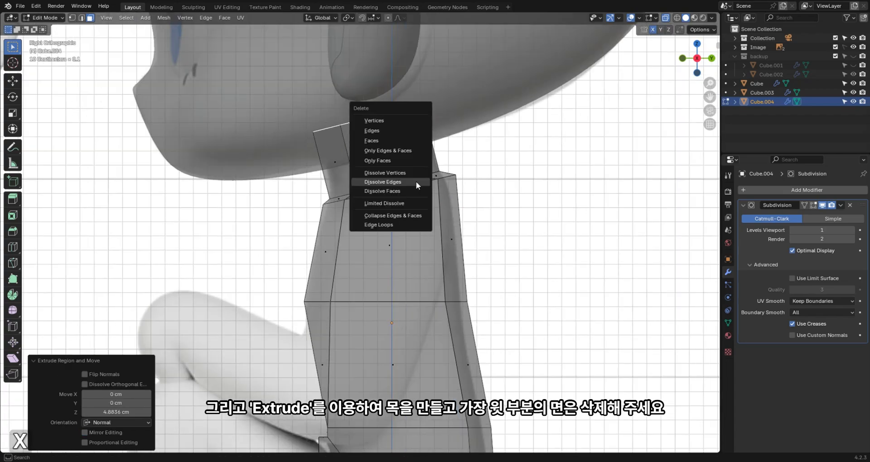
{"action": "key", "text": "x"}
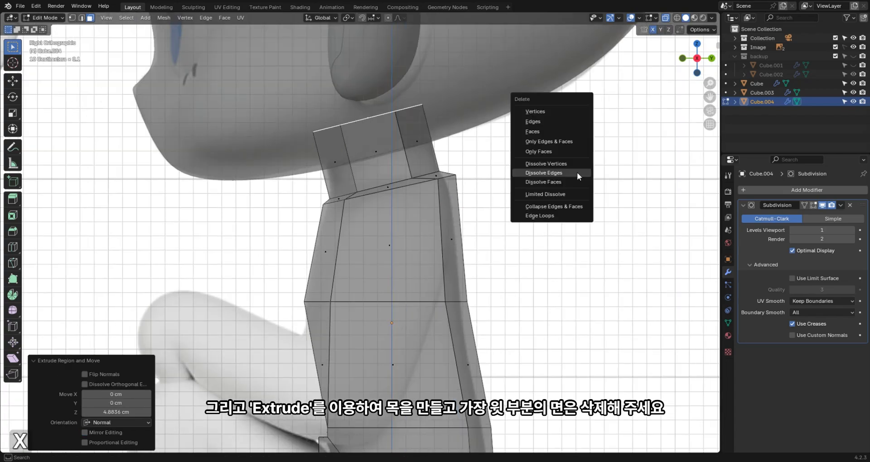
{"action": "left_click", "coordinate": [539, 132]}
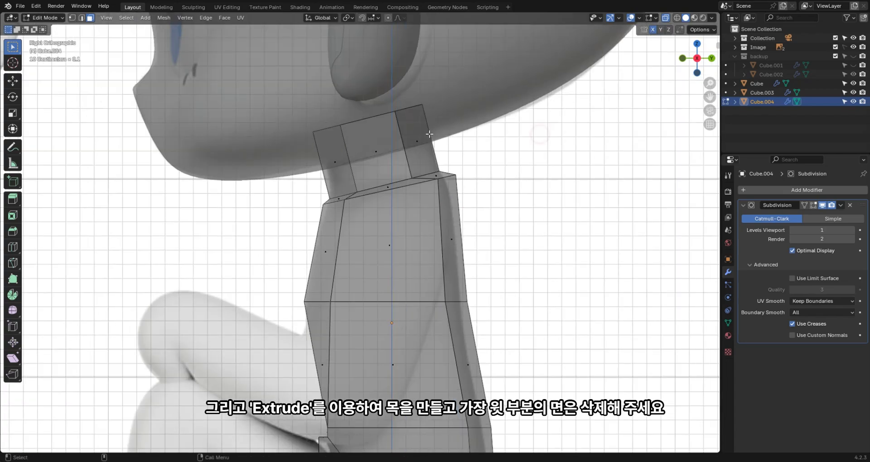
Add one loop cut around the neck, slid toward its base by a factor of about 0.68, and check the body in Object Mode.
{"action": "key", "text": "ctrl+r"}
{"action": "left_click", "coordinate": [399, 137]}
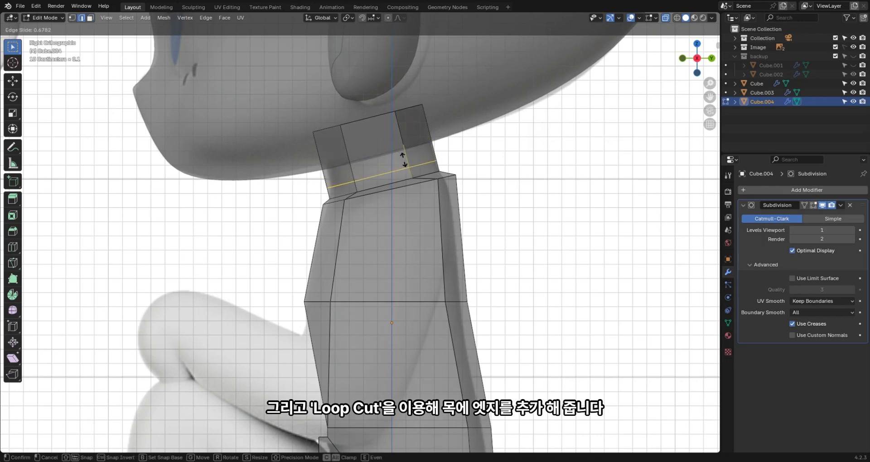
{"action": "left_click", "coordinate": [403, 159]}
{"action": "middle_click_drag", "start_coordinate": [403, 159], "coordinate": [484, 179], "text": "alt"}
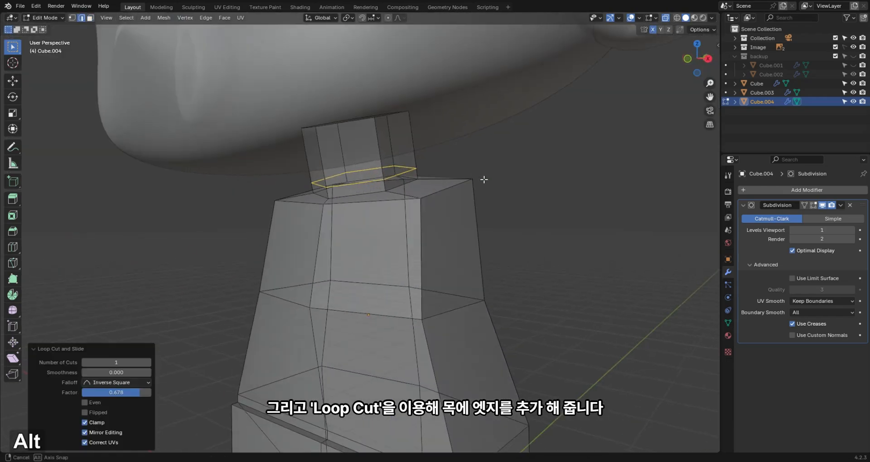
{"action": "key", "text": "Tab"}
{"action": "middle_click_drag", "start_coordinate": [385, 297], "coordinate": [334, 186], "text": "alt"}
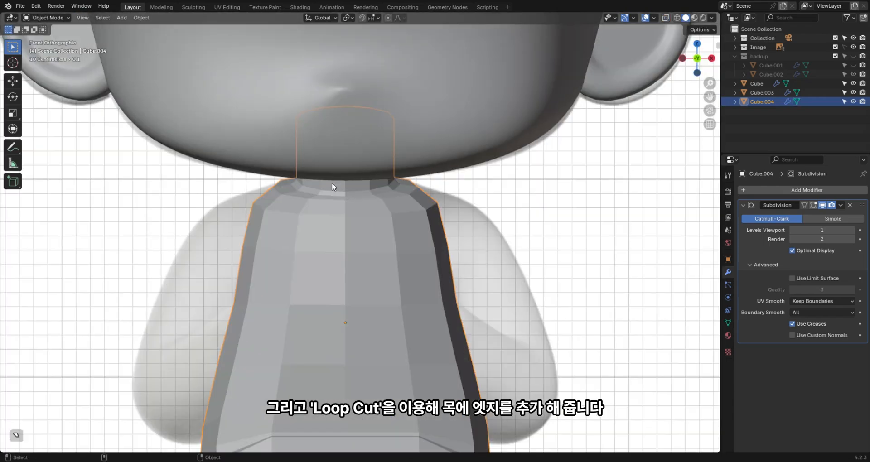
Edit the body's faces and select the two lower front faces of the hips where the legs start.
{"action": "scroll", "coordinate": [349, 235], "scroll_direction": "up", "scroll_amount": 4}
{"action": "middle_click_drag", "start_coordinate": [457, 344], "coordinate": [448, 272], "text": "alt"}
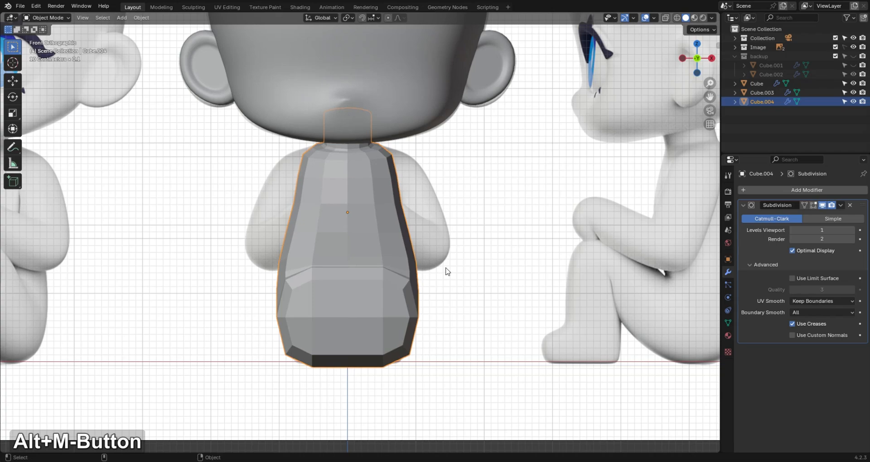
{"action": "key", "text": "alt+z"}
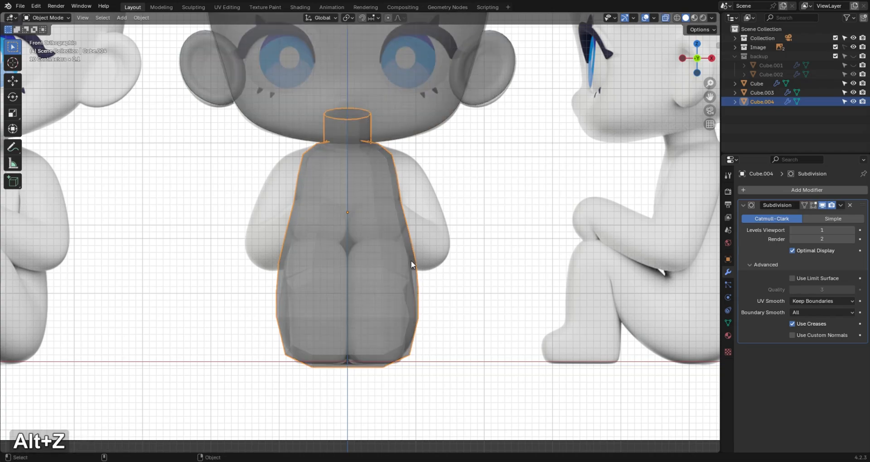
{"action": "key", "text": "Tab"}
{"action": "key", "text": "3"}
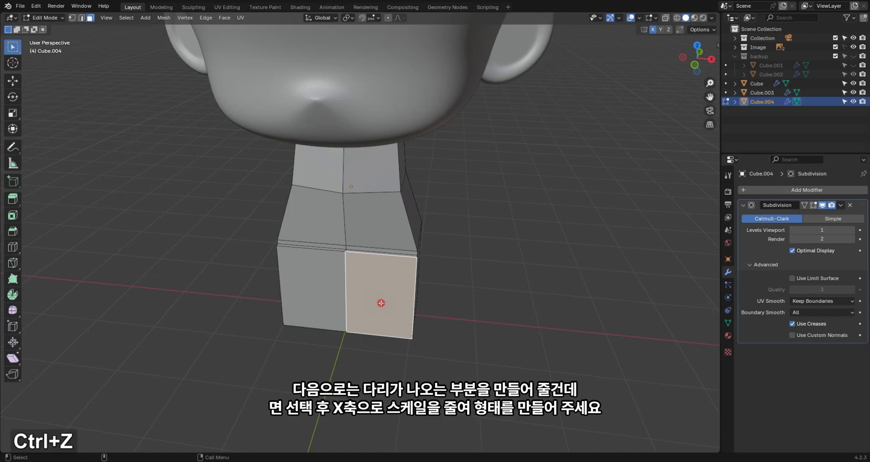
{"action": "left_click", "coordinate": [317, 290], "text": "shift"}
{"action": "key", "text": "s"}
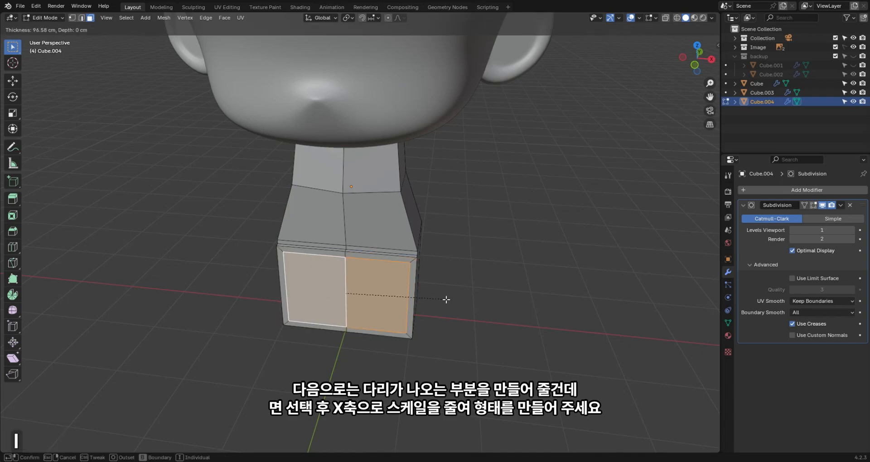
{"action": "left_click", "coordinate": [447, 301]}
{"action": "key", "text": "ctrl+z"}
Scale the two lower front hip faces along X to about 0.089 to form a narrow strip between the legs.
{"action": "key", "text": "s"}
{"action": "key", "text": "x"}
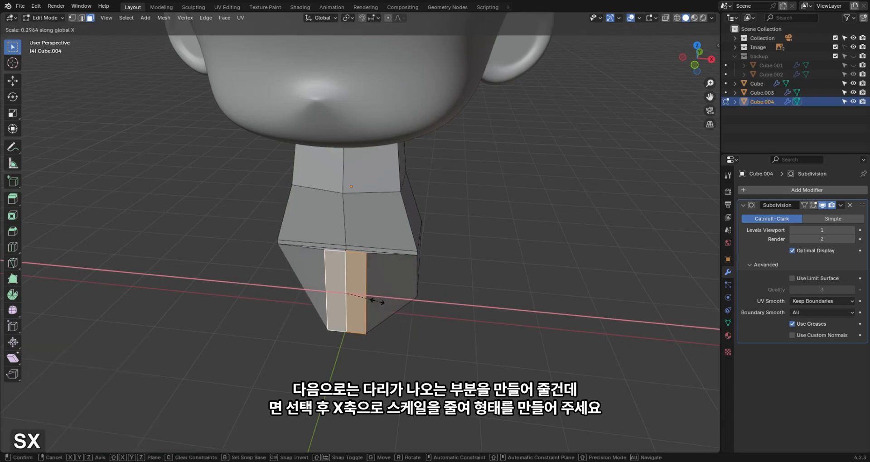
{"action": "left_click", "coordinate": [352, 297]}
{"action": "middle_click_drag", "start_coordinate": [353, 298], "coordinate": [330, 272], "text": "alt"}
{"action": "right_click", "coordinate": [280, 203]}
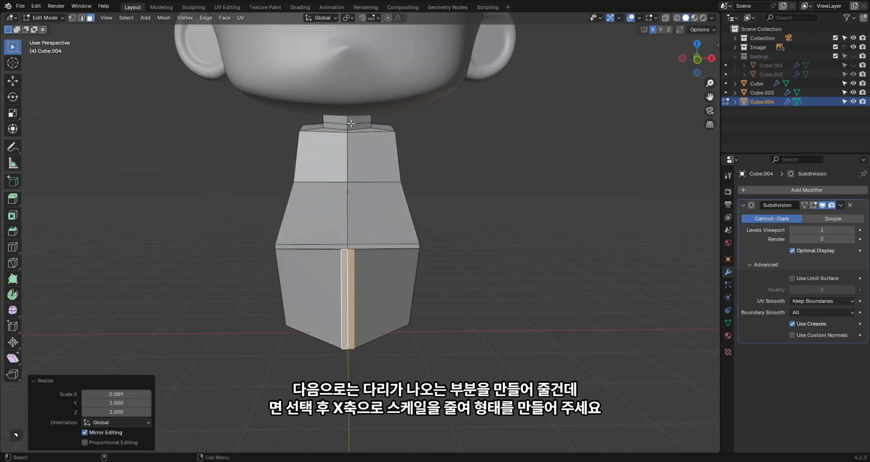
Delete the body's faces on the negative X side of the origin, including the long face stretched from the neck.
{"action": "key", "text": "KP_1"}
{"action": "key", "text": "alt+z"}
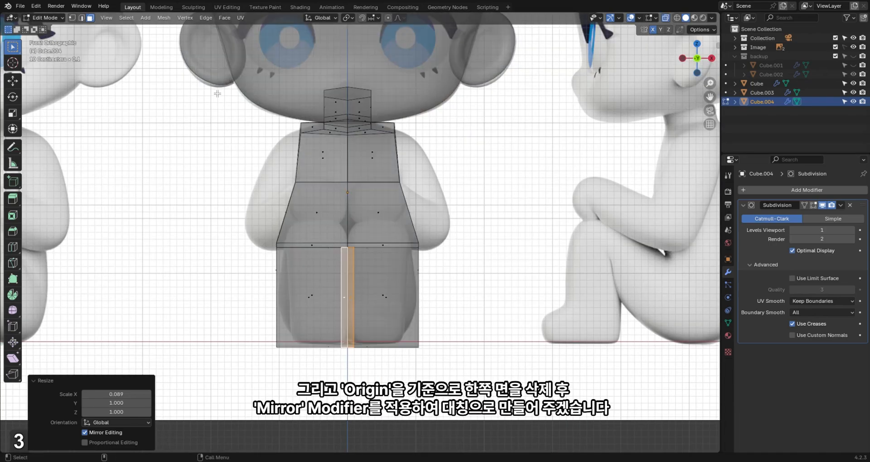
{"action": "left_click_drag", "start_coordinate": [358, 311], "coordinate": [352, 351]}
{"action": "key", "text": "x"}
{"action": "key", "text": "f"}
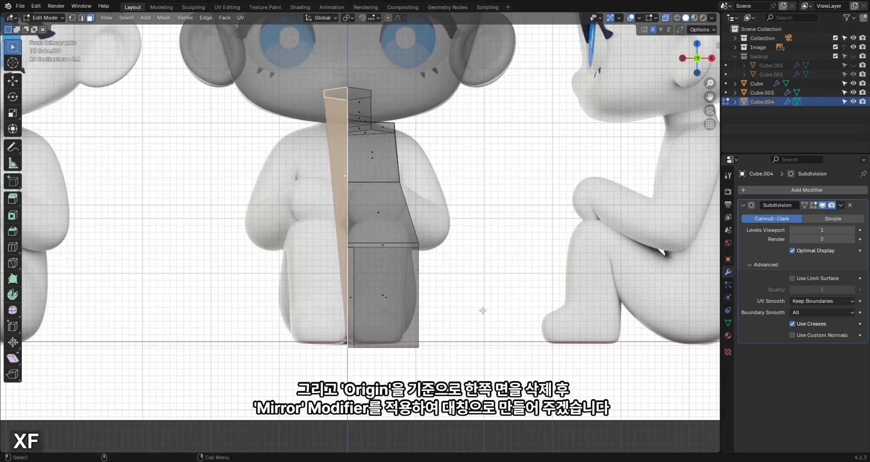
{"action": "key", "text": "x"}
{"action": "key", "text": "f"}
Add a Mirror modifier on the X axis, place it above the Subdivision modifier and enable Clipping.
{"action": "left_click", "coordinate": [819, 191]}
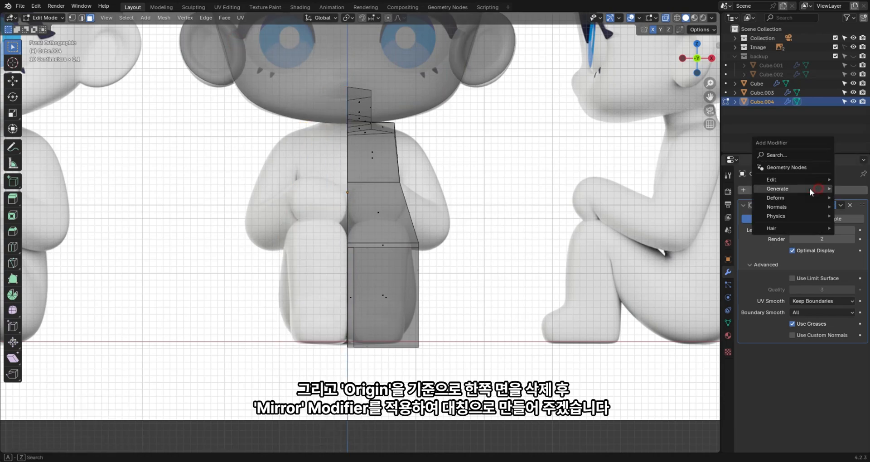
{"action": "left_click", "coordinate": [781, 188]}
{"action": "left_click", "coordinate": [680, 252]}
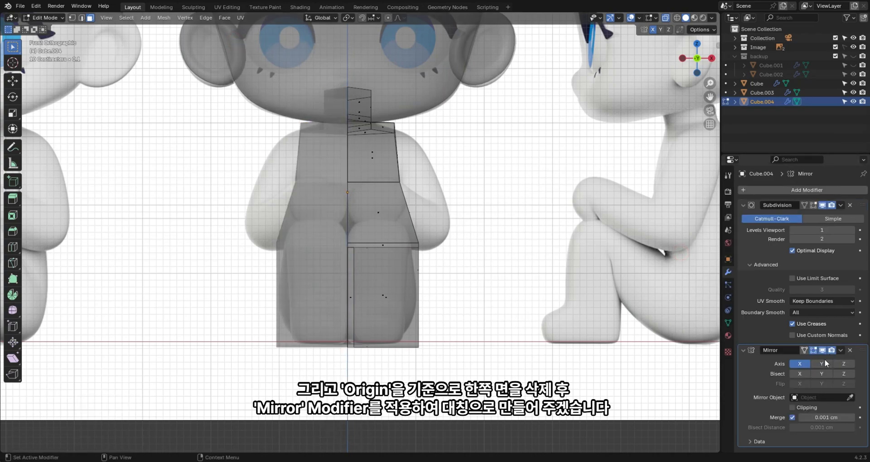
{"action": "left_click_drag", "start_coordinate": [863, 350], "coordinate": [861, 206]}
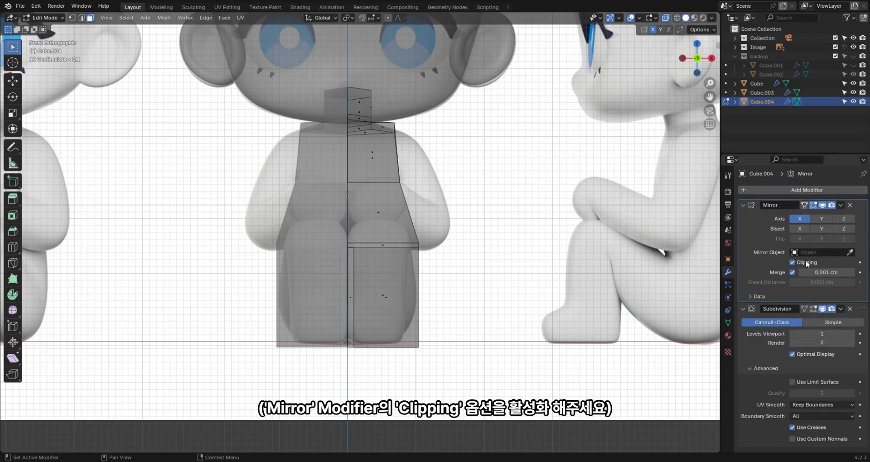
Extrude the slanted front hip face where the leg starts forward along the Y axis.
{"action": "key", "text": "alt+z"}
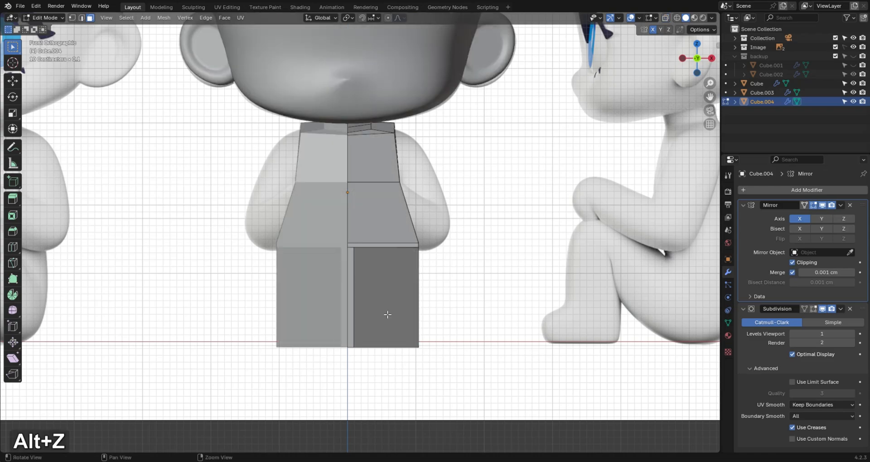
{"action": "middle_click_drag", "start_coordinate": [408, 226], "coordinate": [379, 296]}
{"action": "left_click", "coordinate": [379, 296]}
{"action": "left_click_drag", "start_coordinate": [379, 295], "coordinate": [369, 313], "text": "alt"}
{"action": "key", "text": "KP_3"}
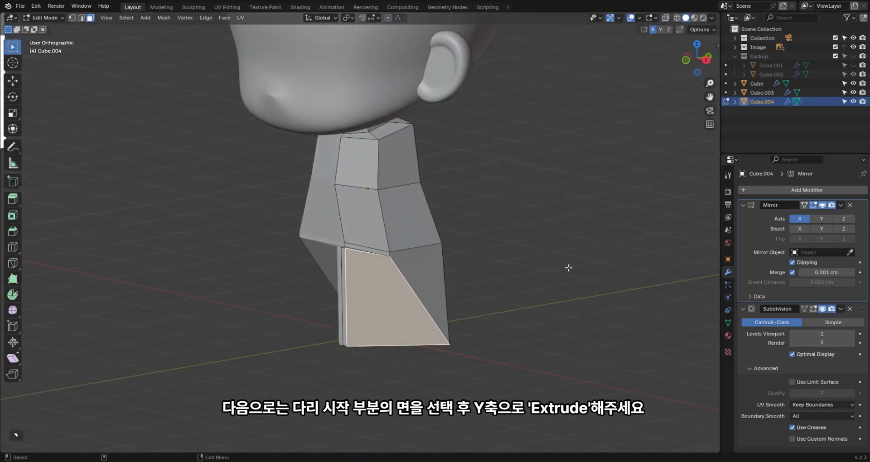
{"action": "key", "text": "alt+z"}
{"action": "key", "text": "e"}
{"action": "key", "text": "y"}
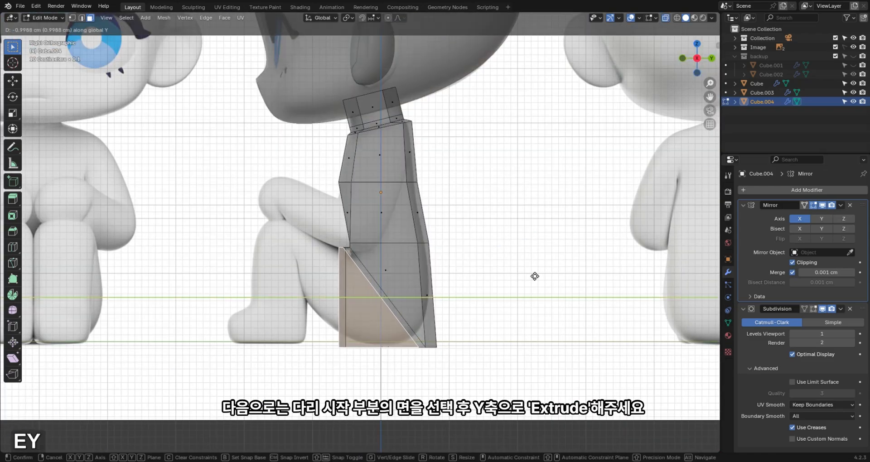
{"action": "left_click", "coordinate": [524, 276]}
Flatten the extruded leg face by scaling it to 0 along Y, and move it about 1.86 cm forward along Y.
{"action": "key", "text": "s"}
{"action": "key", "text": "y"}
{"action": "key", "text": "0"}
{"action": "key", "text": "Return"}
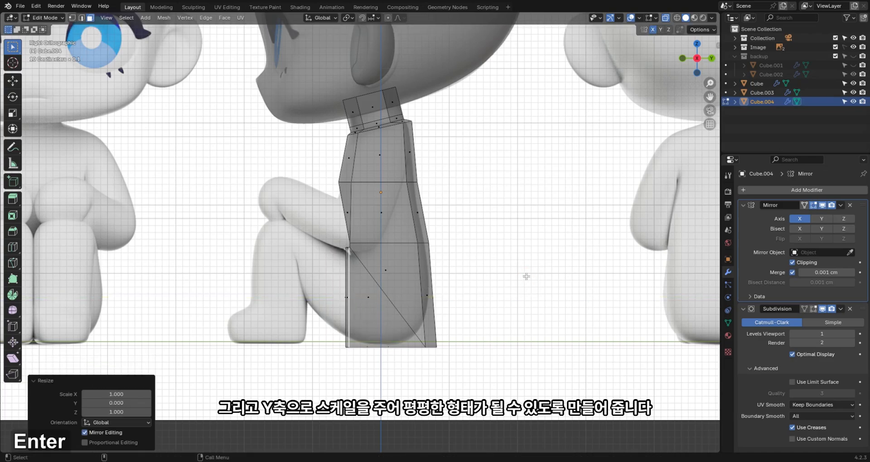
{"action": "key", "text": "g"}
{"action": "key", "text": "y"}
{"action": "left_click", "coordinate": [539, 283]}
{"action": "scroll", "coordinate": [538, 283], "scroll_direction": "up", "scroll_amount": 2}
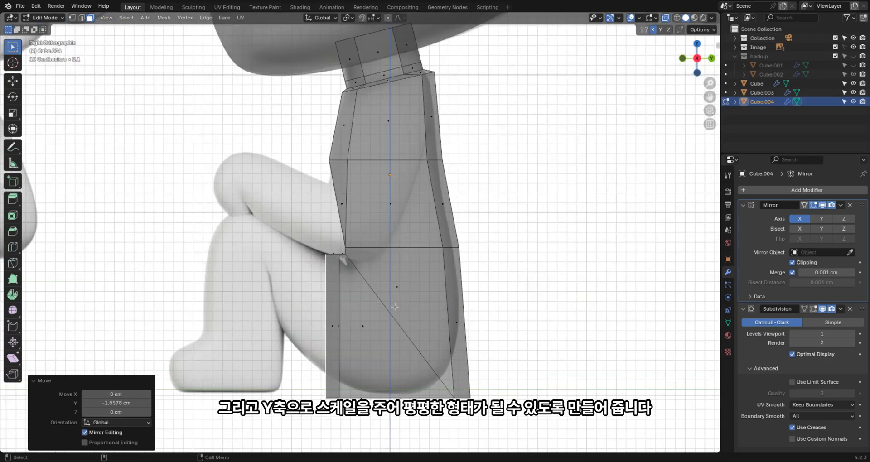
Extrude the flat leg face forward as a thigh, scale its end to about 0.406 and raise it to the reference knee.
{"action": "key", "text": "alt+z"}
{"action": "left_click_drag", "start_coordinate": [394, 306], "coordinate": [400, 259], "text": "alt+shift"}
{"action": "key", "text": "alt+z"}
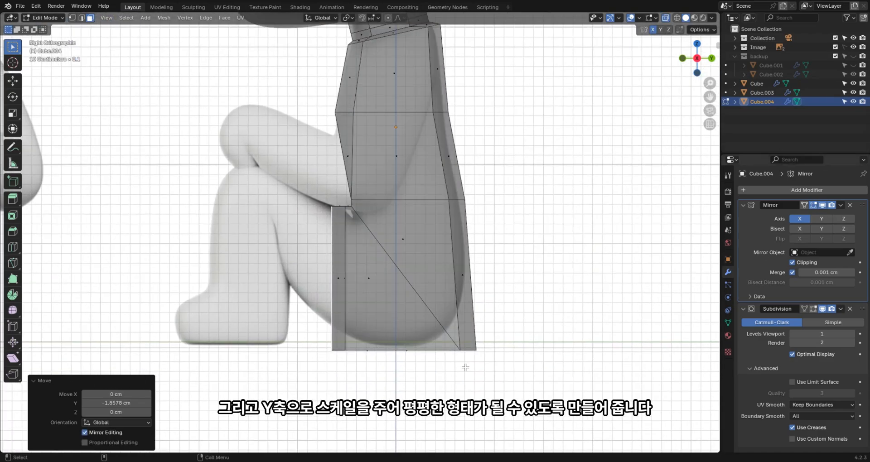
{"action": "key", "text": "e"}
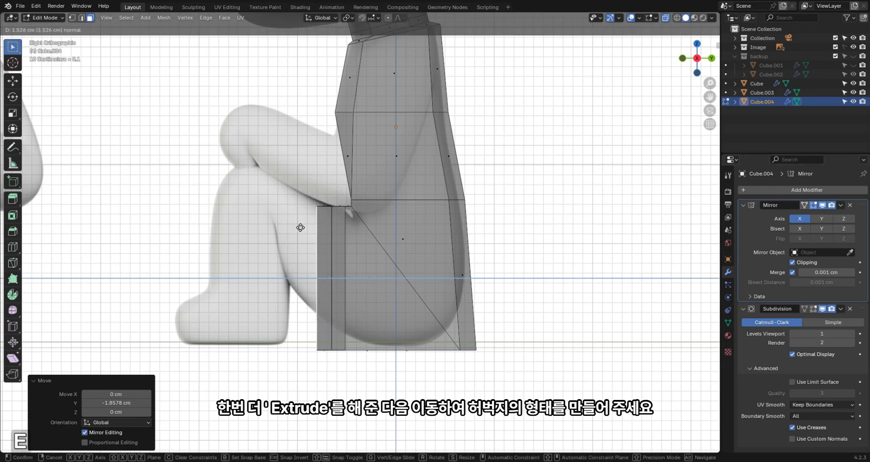
{"action": "left_click", "coordinate": [265, 227]}
{"action": "key", "text": "s"}
{"action": "left_click", "coordinate": [278, 260]}
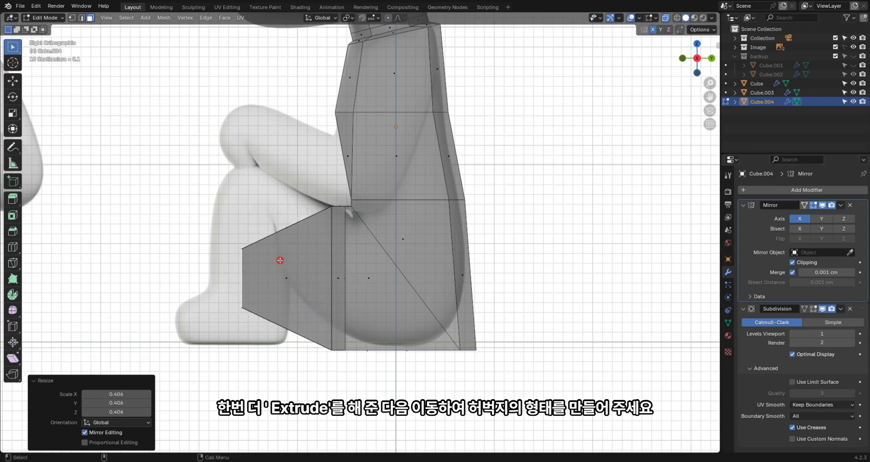
{"action": "key", "text": "g"}
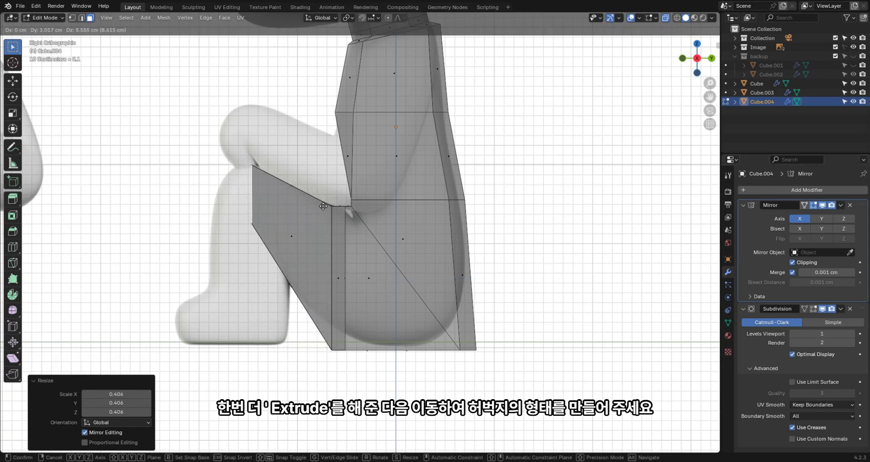
{"action": "left_click", "coordinate": [321, 205]}
Move the thigh end's lower vertices down about 4.21 cm and its upper vertices up about 1.24 cm along Z.
{"action": "key", "text": "1"}
{"action": "left_click", "coordinate": [233, 214]}
{"action": "key", "text": "g"}
{"action": "key", "text": "z"}
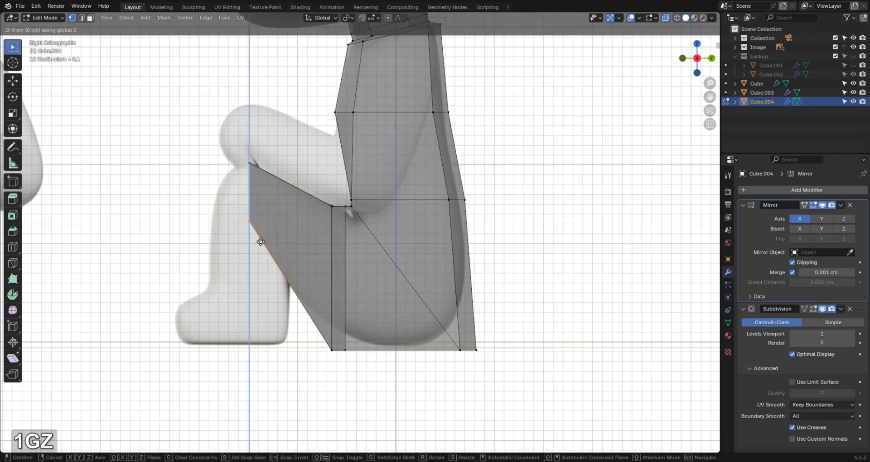
{"action": "left_click", "coordinate": [257, 262]}
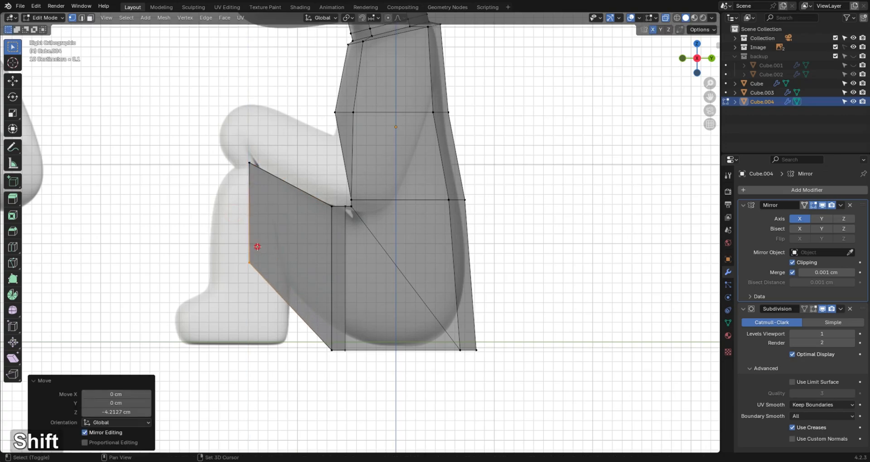
{"action": "left_click_drag", "start_coordinate": [279, 193], "coordinate": [283, 201]}
{"action": "key", "text": "g"}
{"action": "key", "text": "z"}
{"action": "left_click", "coordinate": [280, 193]}
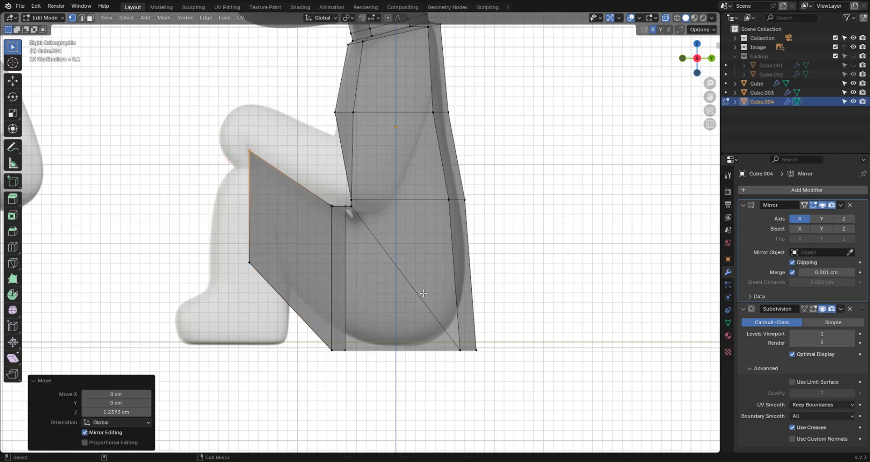
Widen the thigh's end face to about 2.014 along X and move it about 1.01 cm toward the body's centre.
{"action": "middle_click_drag", "start_coordinate": [424, 294], "coordinate": [404, 229], "text": "alt"}
{"action": "key", "text": "alt+z"}
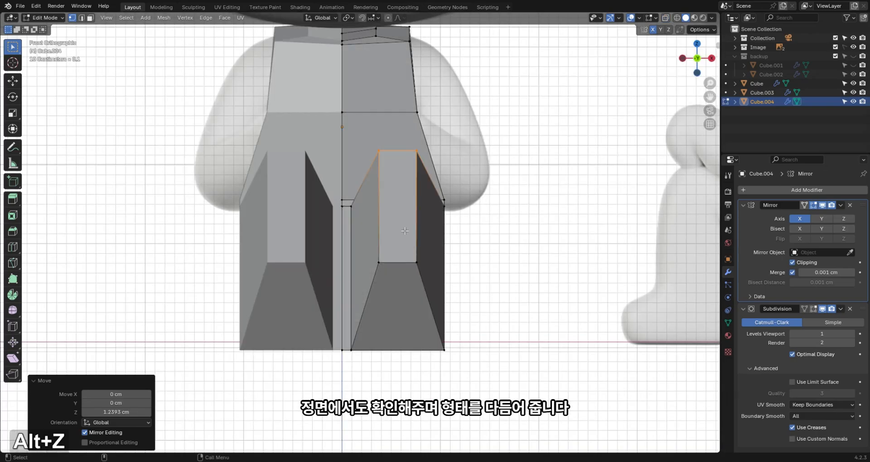
{"action": "key", "text": "3"}
{"action": "left_click", "coordinate": [402, 227]}
{"action": "key", "text": "s"}
{"action": "key", "text": "x"}
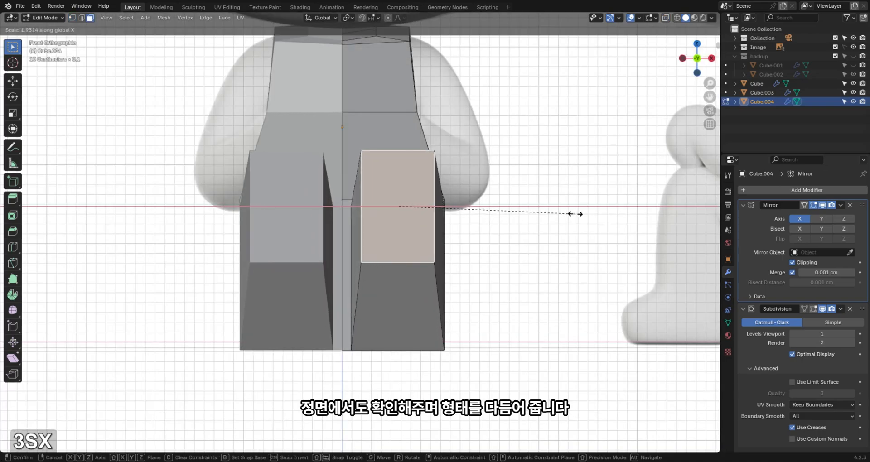
{"action": "left_click", "coordinate": [579, 216]}
{"action": "key", "text": "g"}
{"action": "key", "text": "x"}
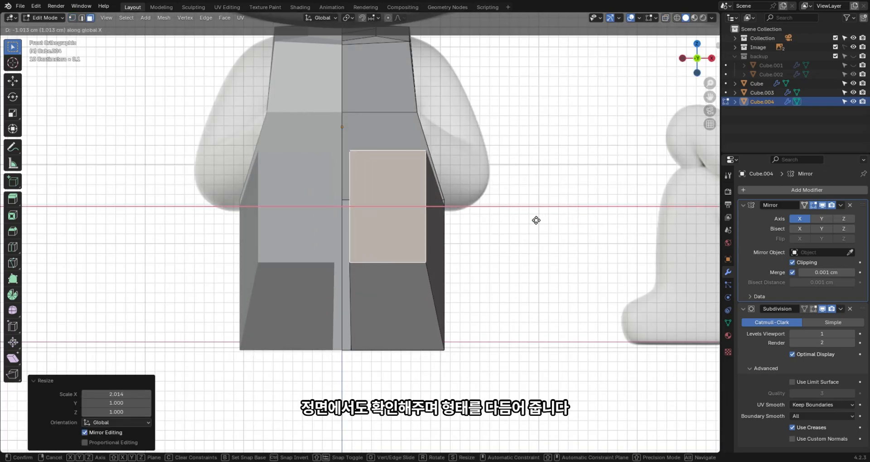
{"action": "left_click", "coordinate": [536, 221]}
Raise the lower vertices of the thigh's end about 0.86 cm along Z in the side view.
{"action": "middle_click_drag", "start_coordinate": [535, 219], "coordinate": [614, 258], "text": "alt"}
{"action": "key", "text": "alt+z"}
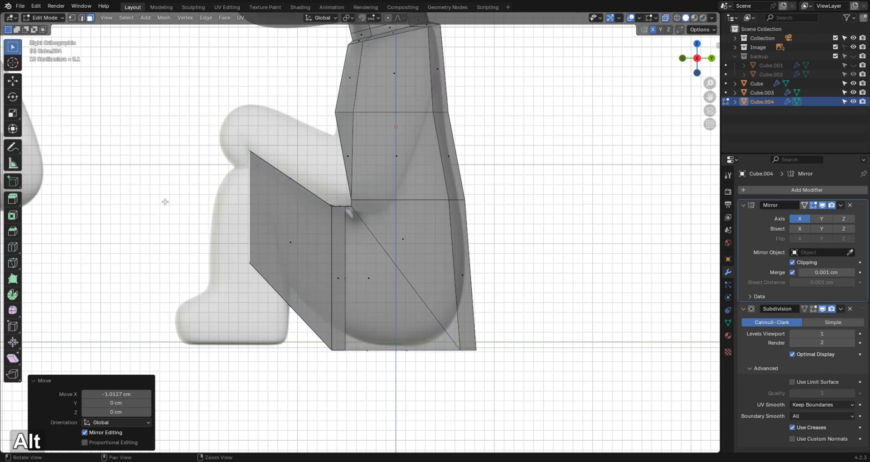
{"action": "middle_click_drag", "start_coordinate": [165, 201], "coordinate": [238, 168], "text": "alt"}
{"action": "key", "text": "1"}
{"action": "left_click", "coordinate": [264, 257]}
{"action": "key", "text": "g"}
{"action": "key", "text": "z"}
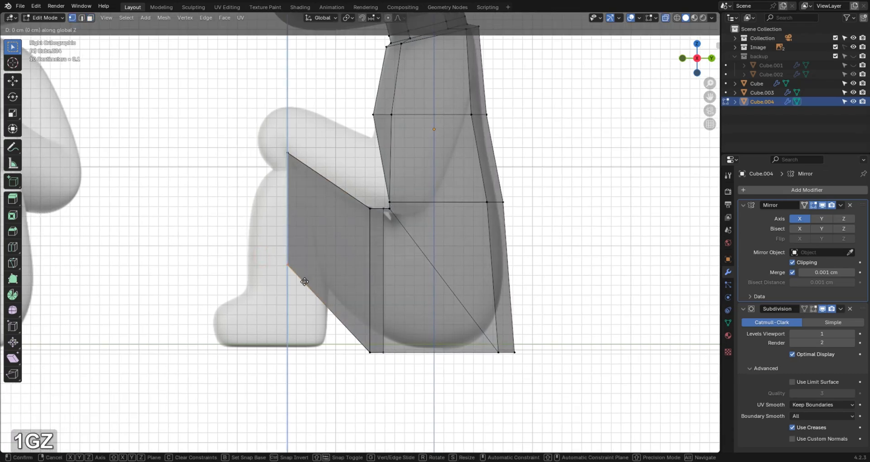
{"action": "left_click", "coordinate": [305, 250], "text": "shift"}
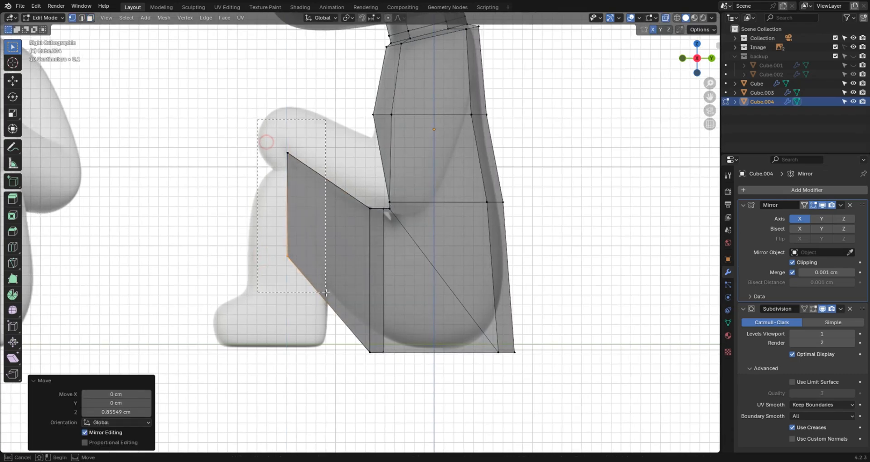
Extrude the thigh's end face about 2.68 cm along its normal into the knee and rotate it toward horizontal.
{"action": "left_click_drag", "start_coordinate": [325, 293], "coordinate": [326, 293]}
{"action": "key", "text": "e"}
{"action": "left_click", "coordinate": [306, 209]}
{"action": "key", "text": "r"}
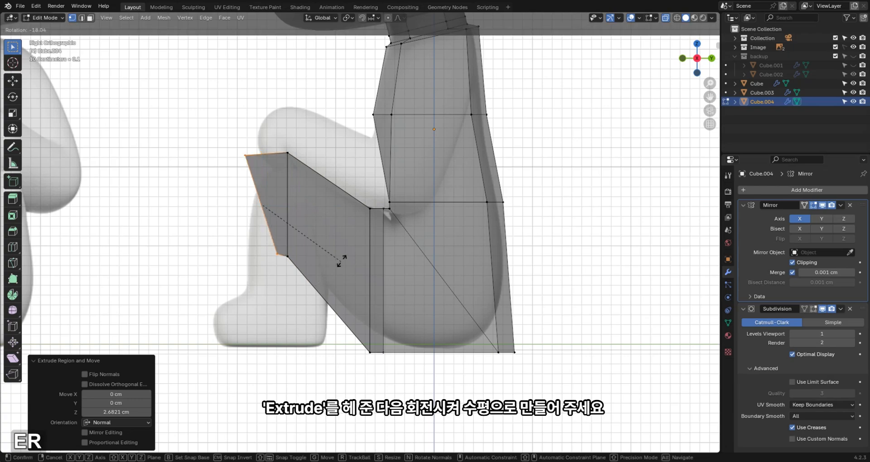
Flatten the extruded lower-leg face horizontally by scaling it to 0 along Z, and lower it about 7.1 cm.
{"action": "left_click", "coordinate": [344, 154]}
{"action": "key", "text": "s"}
{"action": "key", "text": "z"}
{"action": "key", "text": "0"}
{"action": "key", "text": "Return"}
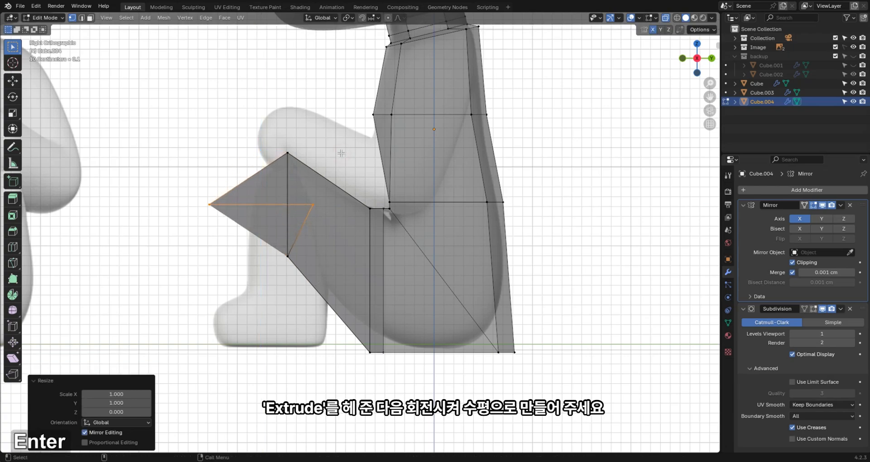
{"action": "key", "text": "g"}
{"action": "key", "text": "z"}
{"action": "left_click", "coordinate": [340, 224]}
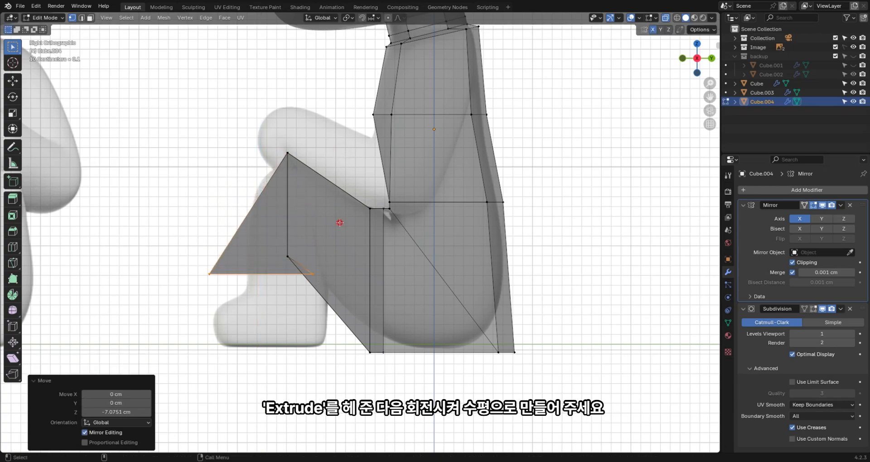
Align the flattened leg end with the reference by moving it about 2.6 cm and scaling it to about 0.875 along Y.
{"action": "key", "text": "g"}
{"action": "key", "text": "y"}
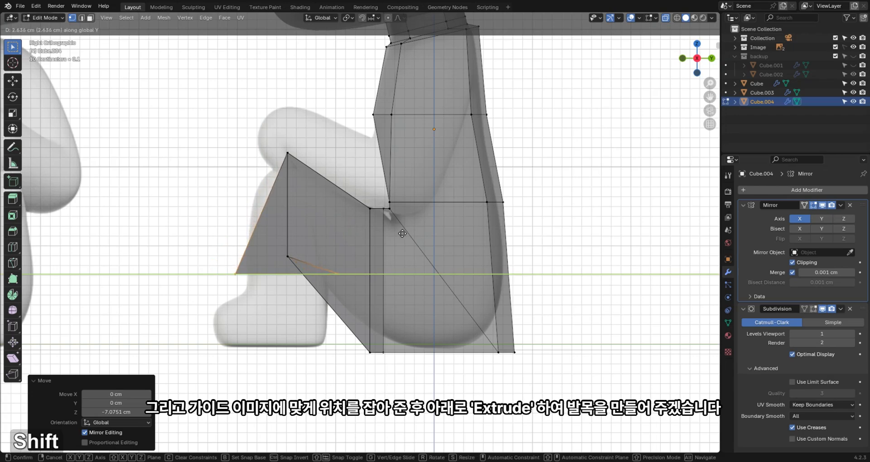
{"action": "left_click", "coordinate": [401, 235]}
{"action": "key", "text": "s"}
{"action": "key", "text": "y"}
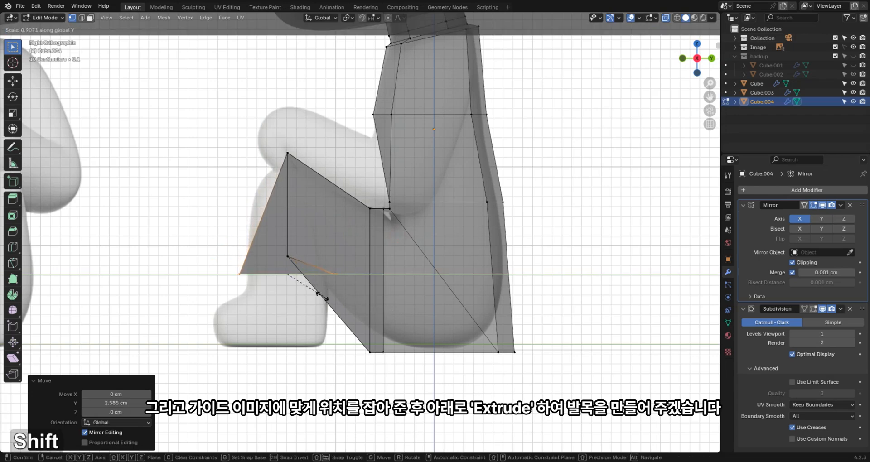
{"action": "left_click", "coordinate": [290, 282]}
Extrude the leg end down about 7.4 cm to form the ankle, and add a loop cut at factor 0.617 where the foot begins.
{"action": "key", "text": "e"}
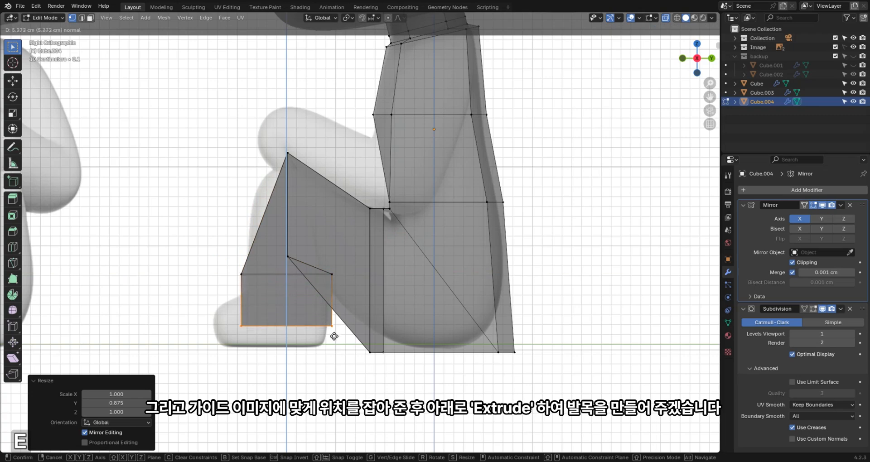
{"action": "left_click", "coordinate": [331, 385]}
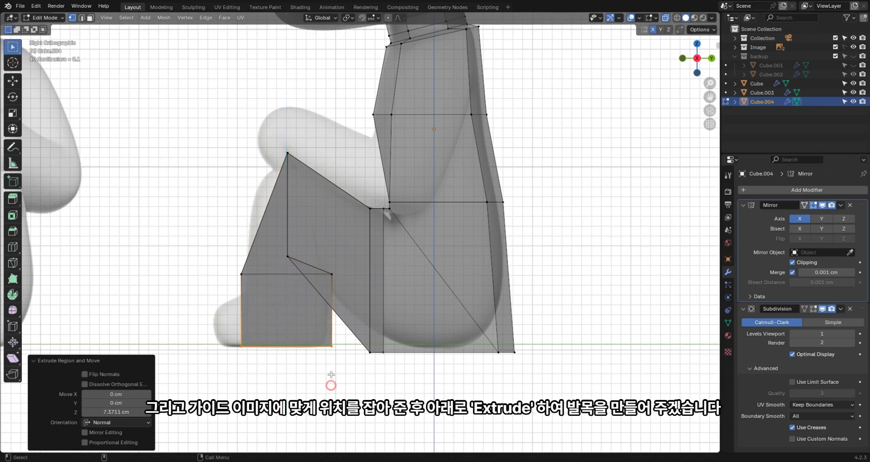
{"action": "middle_click", "coordinate": [344, 267], "text": "alt"}
{"action": "scroll", "coordinate": [335, 271], "scroll_direction": "up", "scroll_amount": 2}
{"action": "key", "text": "ctrl+r"}
{"action": "left_click", "coordinate": [335, 276]}
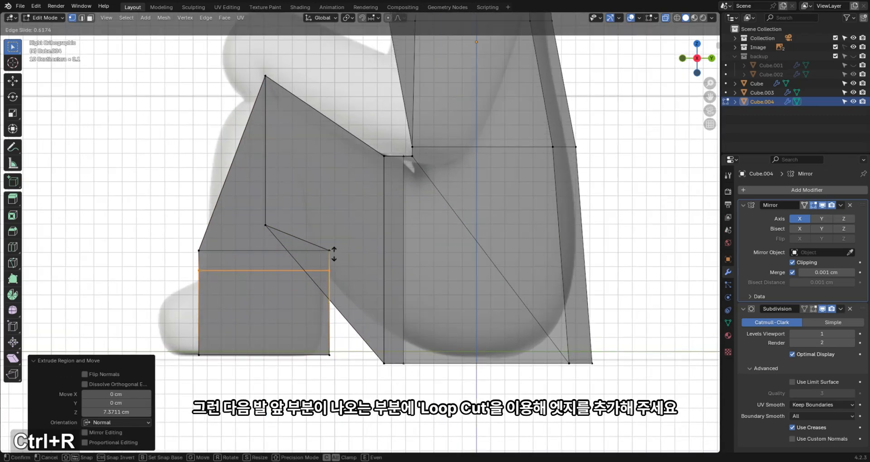
{"action": "left_click", "coordinate": [334, 254]}
Extrude the front face below the new loop cut forward to form the foot, slightly past the reference toe.
{"action": "middle_click_drag", "start_coordinate": [342, 296], "coordinate": [402, 292], "text": "alt"}
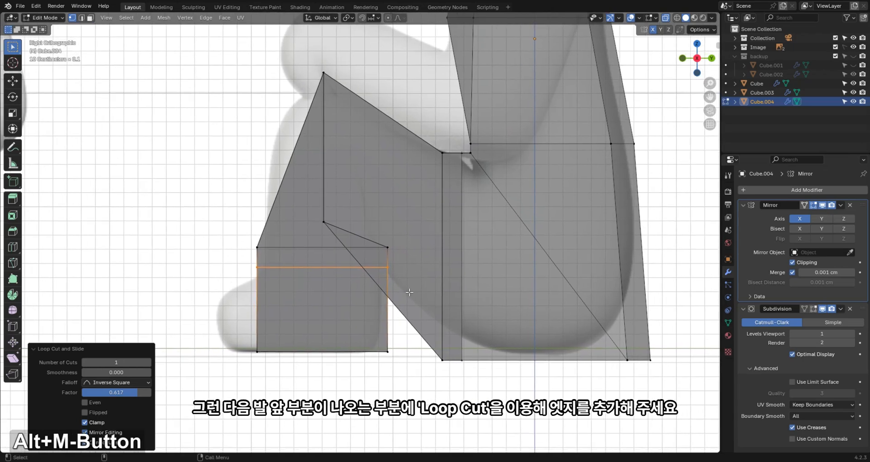
{"action": "left_click", "coordinate": [351, 323]}
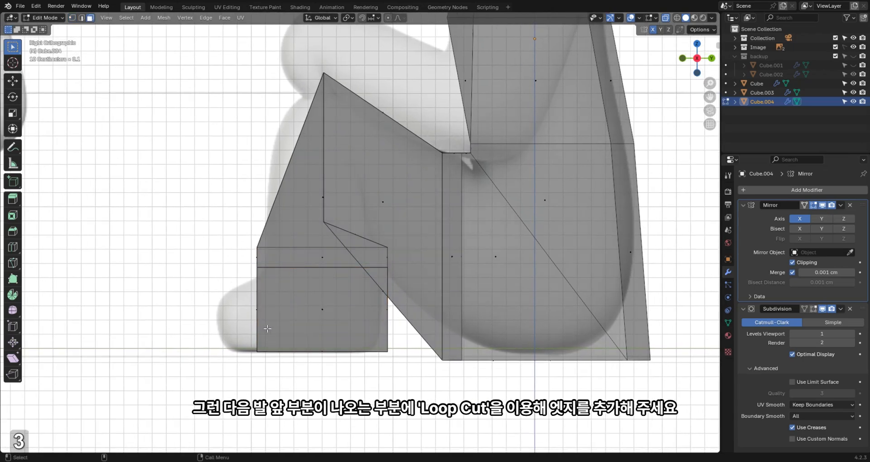
{"action": "left_click", "coordinate": [238, 305]}
{"action": "key", "text": "e"}
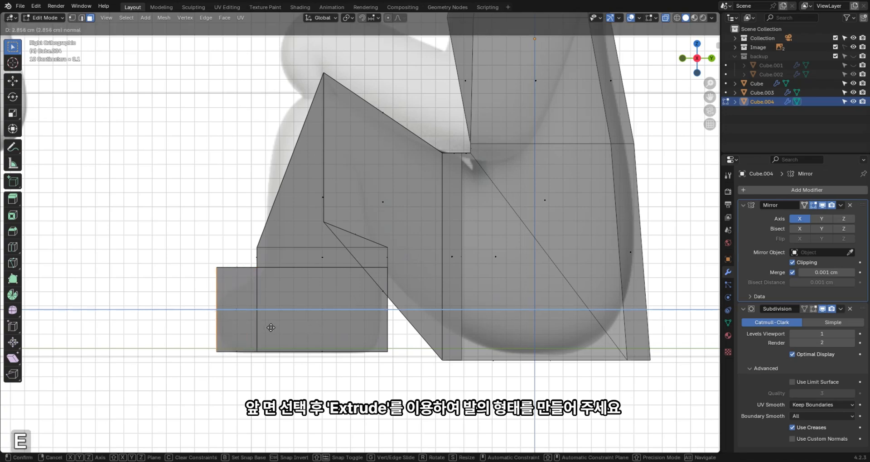
{"action": "left_click", "coordinate": [263, 327]}
Shape the toe by lowering its upper front vertices about 1.7 cm and moving its lower front vertices back about 0.96 cm along Y.
{"action": "key", "text": "1"}
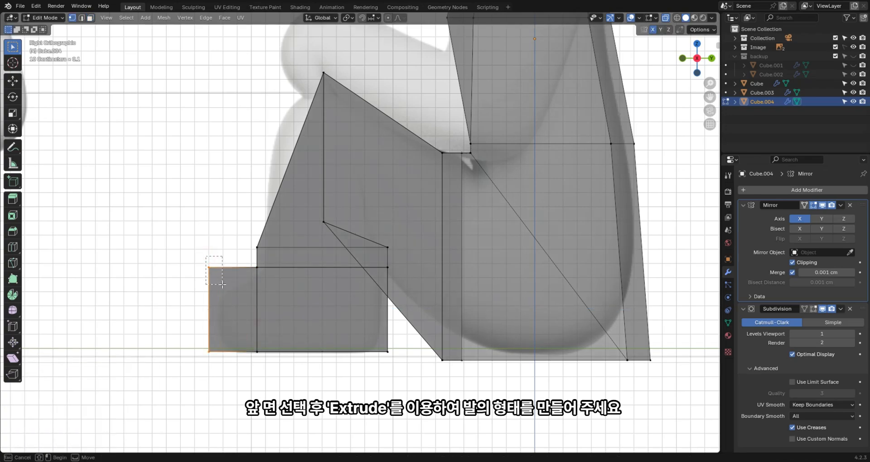
{"action": "left_click_drag", "start_coordinate": [222, 284], "coordinate": [222, 285]}
{"action": "key", "text": "g"}
{"action": "key", "text": "z"}
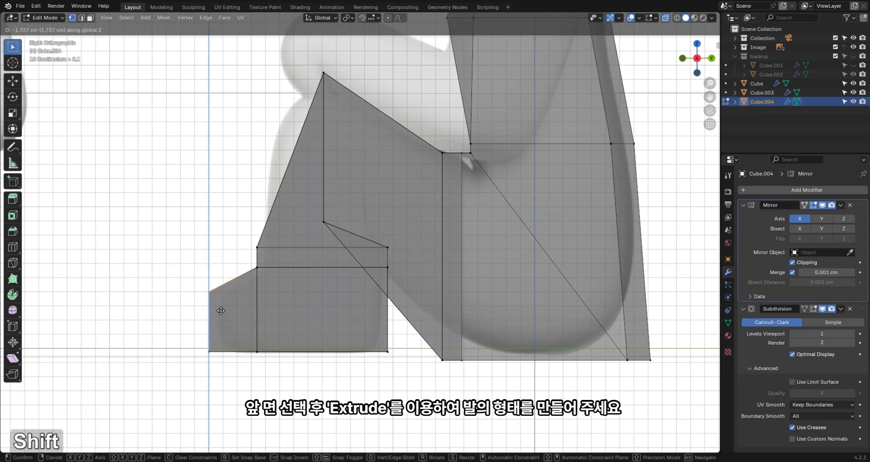
{"action": "left_click", "coordinate": [221, 312]}
{"action": "left_click_drag", "start_coordinate": [231, 369], "coordinate": [231, 370]}
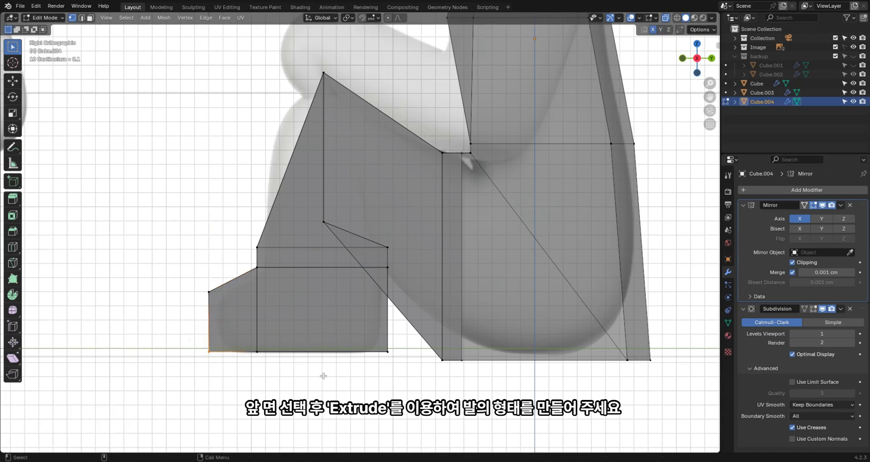
{"action": "key", "text": "g"}
{"action": "key", "text": "y"}
{"action": "left_click", "coordinate": [336, 376]}
{"action": "scroll", "coordinate": [274, 336], "scroll_direction": "down", "scroll_amount": 2}
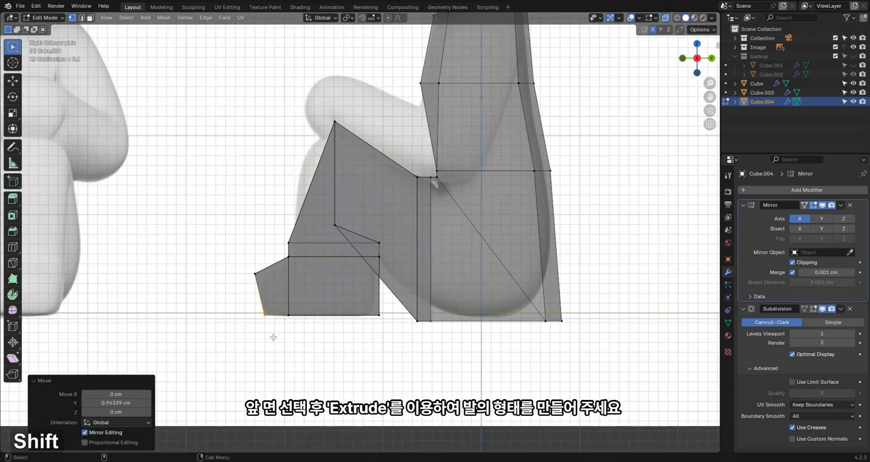
Narrow the toe's front face to a square in front view by scaling it to about 0.553 along X.
{"action": "key", "text": "alt+z"}
{"action": "middle_click_drag", "start_coordinate": [269, 341], "coordinate": [365, 339]}
{"action": "key", "text": "KP_1"}
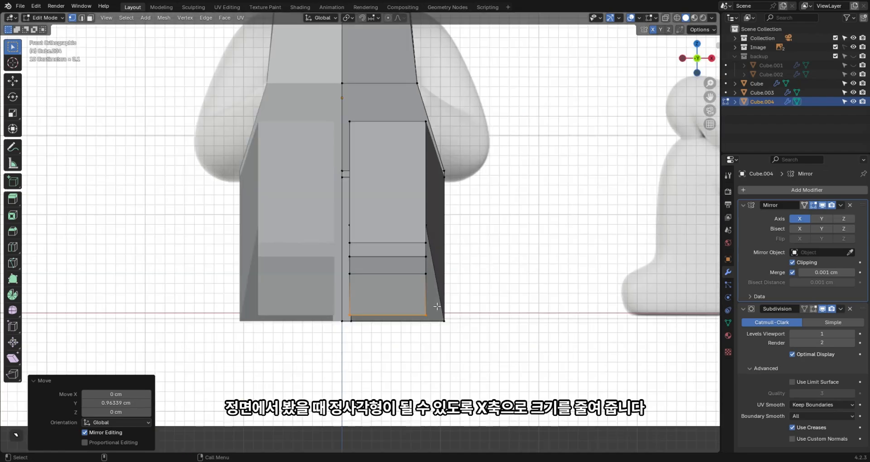
{"action": "key", "text": "3"}
{"action": "key", "text": "s"}
{"action": "key", "text": "x"}
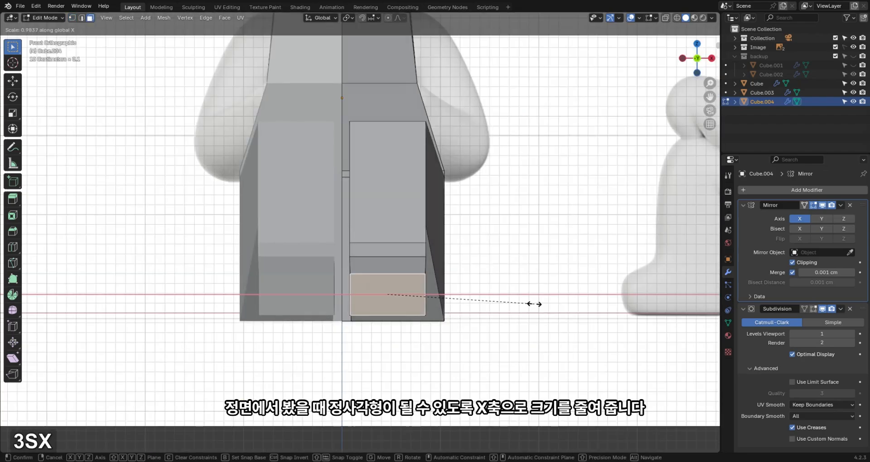
{"action": "left_click", "coordinate": [471, 302]}
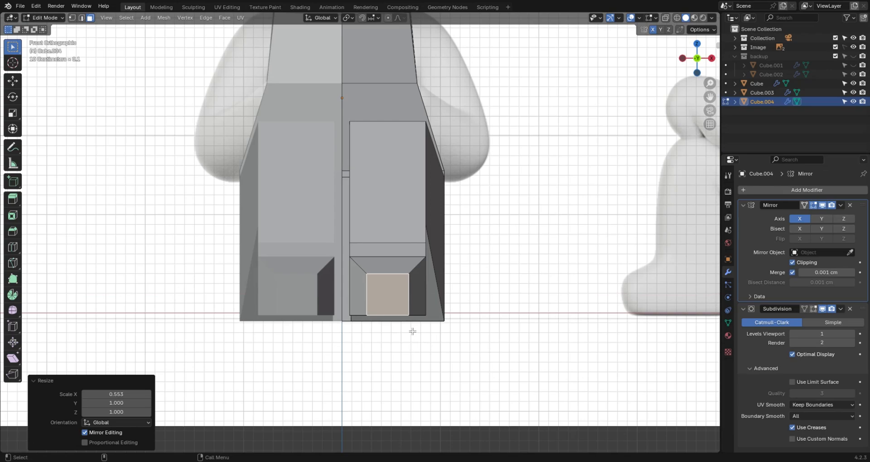
Inset the two sole faces of the foot together by about 1.1 cm.
{"action": "key", "text": "Tab"}
{"action": "middle_click_drag", "start_coordinate": [405, 318], "coordinate": [357, 269]}
{"action": "key", "text": "Tab"}
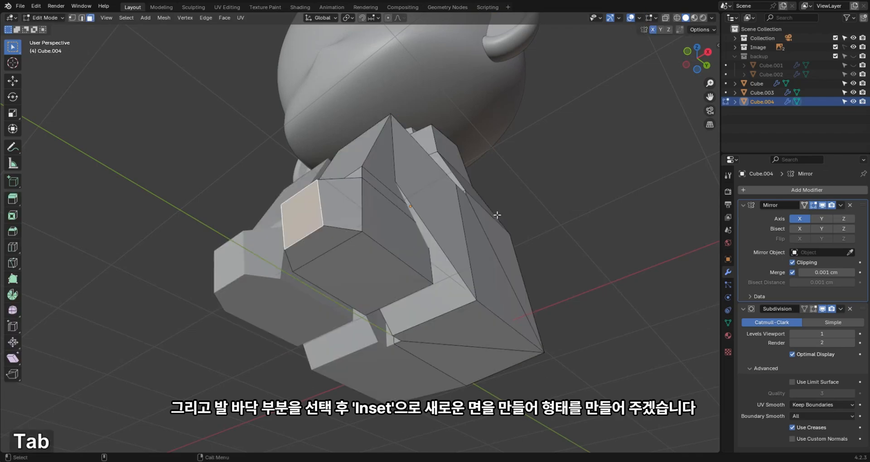
{"action": "left_click", "coordinate": [322, 221]}
{"action": "left_click", "coordinate": [360, 254], "text": "shift"}
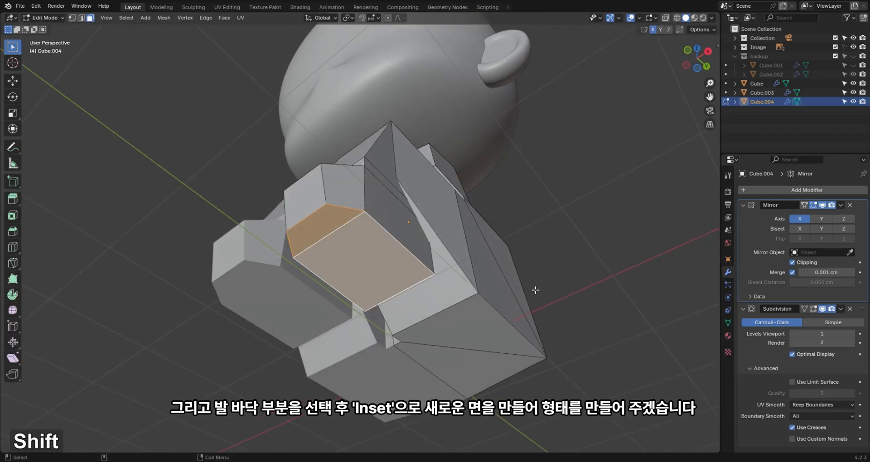
{"action": "key", "text": "i"}
{"action": "left_click", "coordinate": [401, 285]}
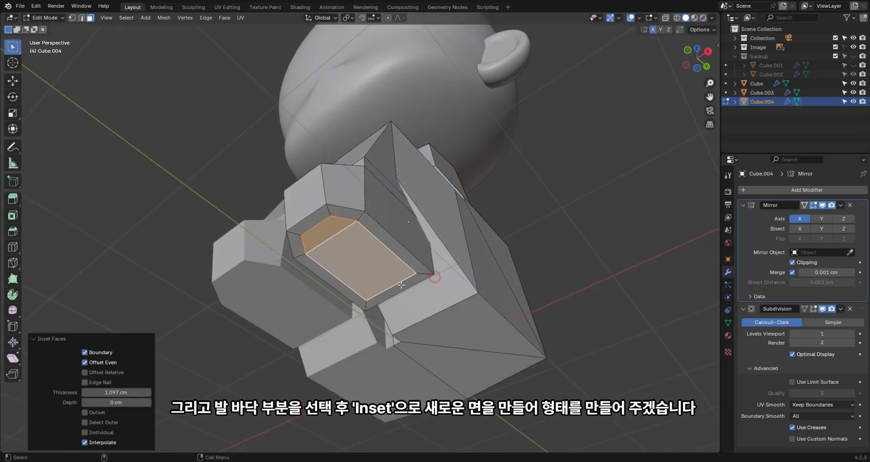
Add a centred loop cut around the lower leg between the knee and the ankle, working in X-ray side view.
{"action": "key", "text": "Tab"}
{"action": "middle_click_drag", "start_coordinate": [394, 327], "coordinate": [349, 366], "text": "alt"}
{"action": "key", "text": "grave"}
{"action": "left_click", "coordinate": [489, 287]}
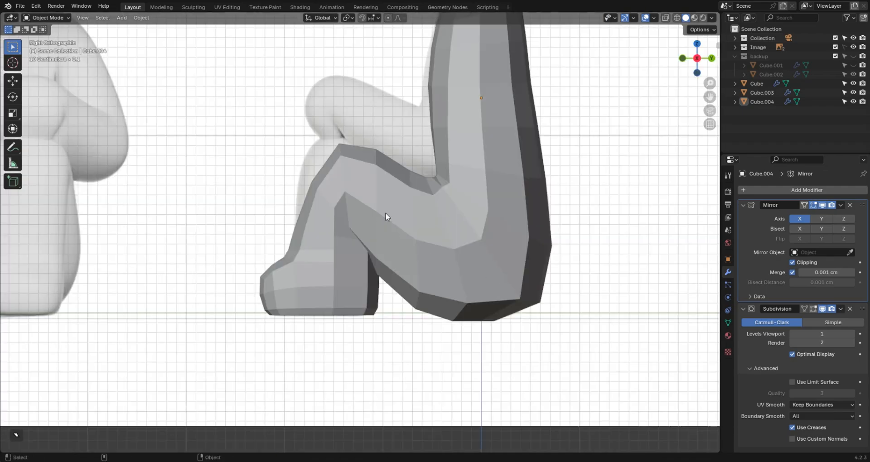
{"action": "key", "text": "Tab"}
{"action": "key", "text": "alt+z"}
{"action": "scroll", "coordinate": [301, 183], "scroll_direction": "up", "scroll_amount": 2}
{"action": "key", "text": "ctrl+r"}
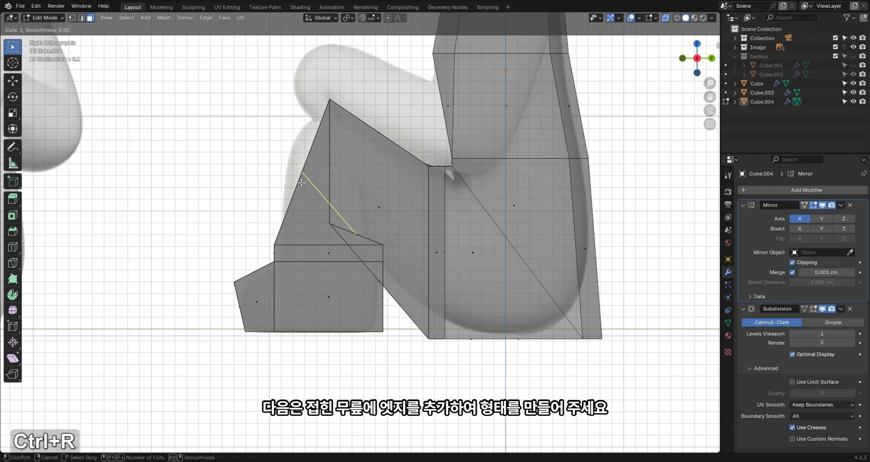
{"action": "left_click", "coordinate": [302, 183]}
{"action": "key", "text": "Escape"}
Move the new loop's front vertices about 2 cm forward and 2.8 cm up to round out the knee.
{"action": "middle_click_drag", "start_coordinate": [344, 231], "coordinate": [345, 268], "text": "alt"}
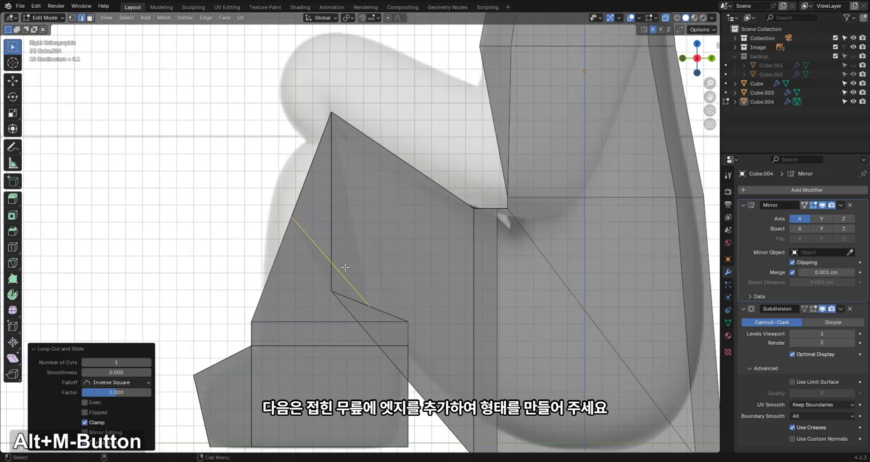
{"action": "key", "text": "1"}
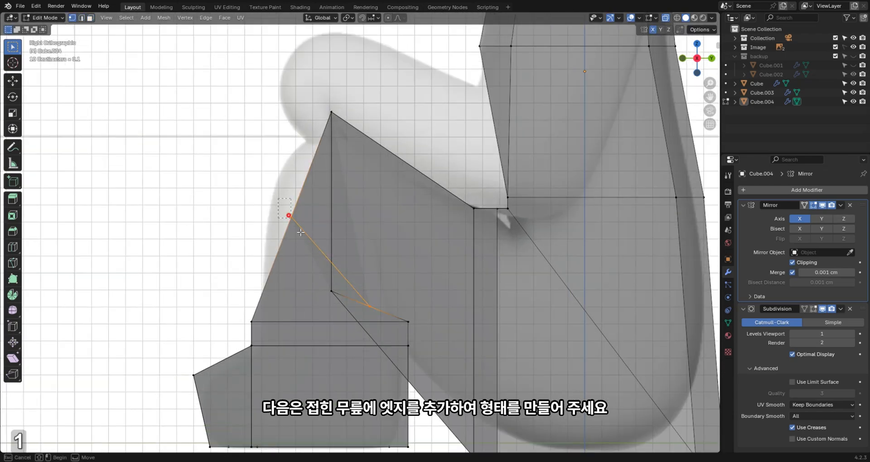
{"action": "key", "text": "g"}
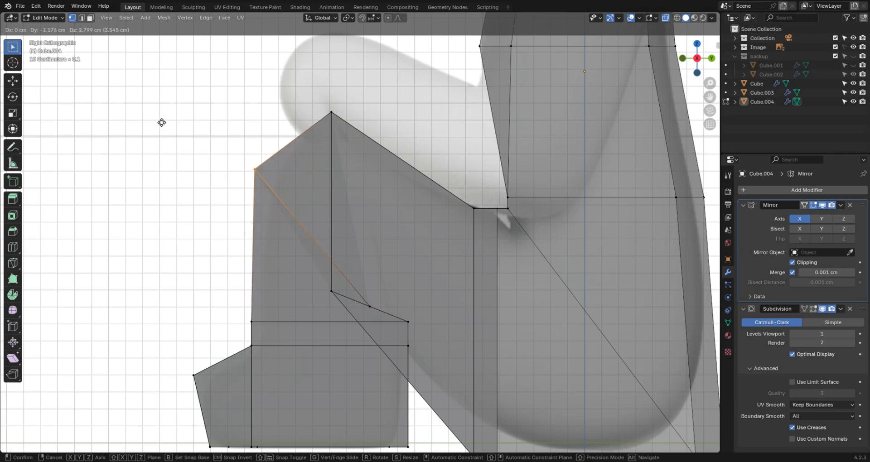
{"action": "left_click", "coordinate": [190, 125]}
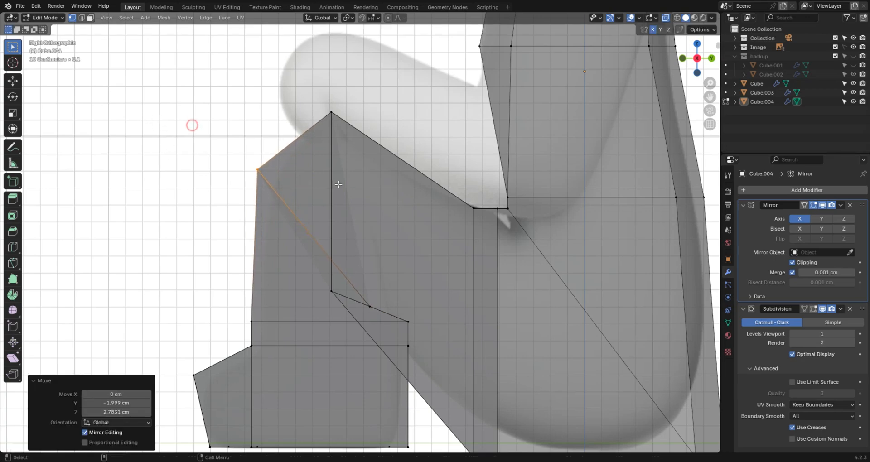
{"action": "key", "text": "Tab"}
{"action": "key", "text": "Tab"}
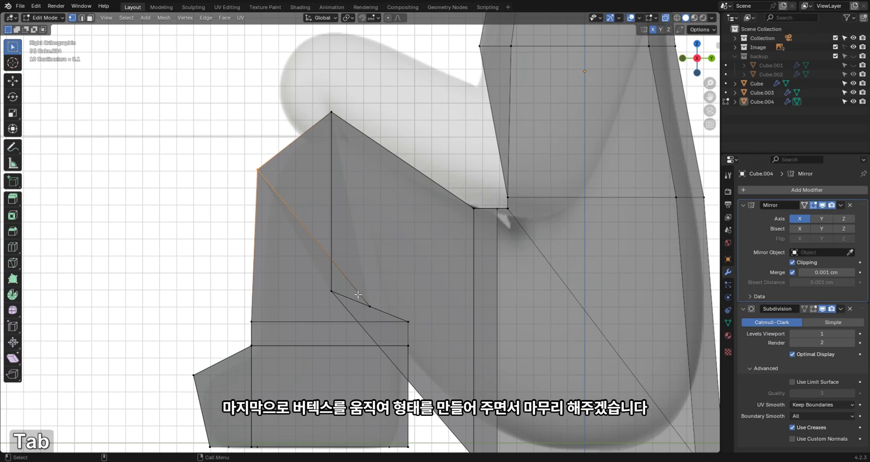
Move the new loop's rear vertices about 0.7 cm back and 1.1 cm up behind the knee, and preview the smoothed shape.
{"action": "left_click", "coordinate": [369, 306]}
{"action": "key", "text": "g"}
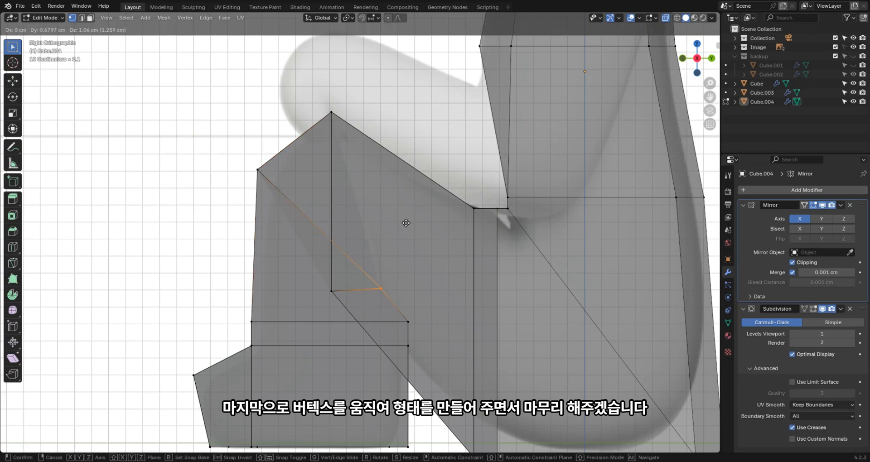
{"action": "left_click", "coordinate": [419, 220]}
{"action": "key", "text": "Tab"}
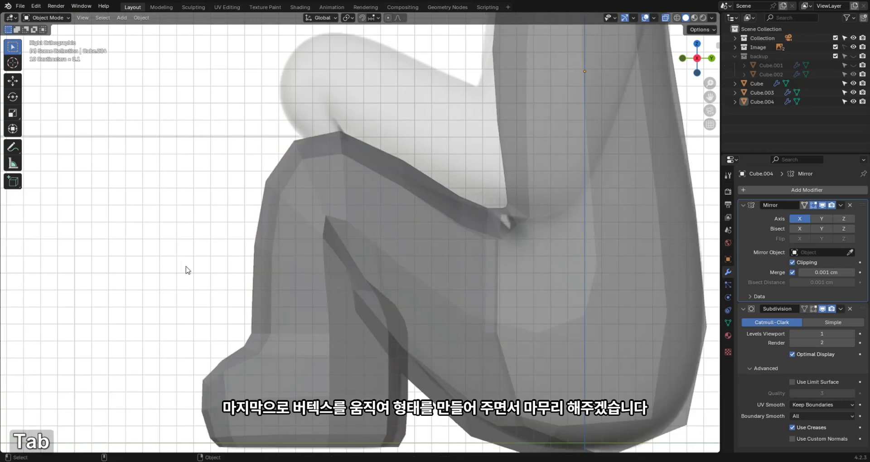
{"action": "key", "text": "Tab"}
Shift all vertices along the back of the ankle and heel about 0.3 cm forward along Y to match the reference.
{"action": "left_click", "coordinate": [408, 346]}
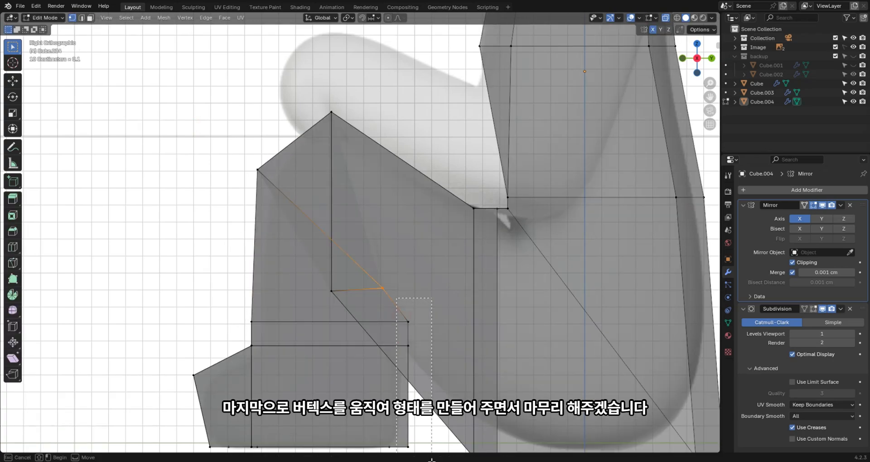
{"action": "left_click", "coordinate": [407, 447], "text": "shift"}
{"action": "left_click", "coordinate": [408, 322], "text": "shift"}
{"action": "middle_click", "coordinate": [366, 316], "text": "alt"}
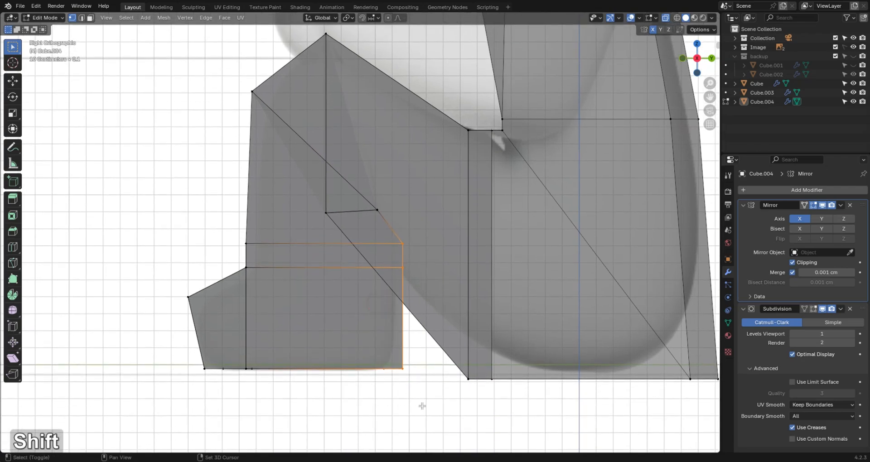
{"action": "key", "text": "g"}
{"action": "key", "text": "y"}
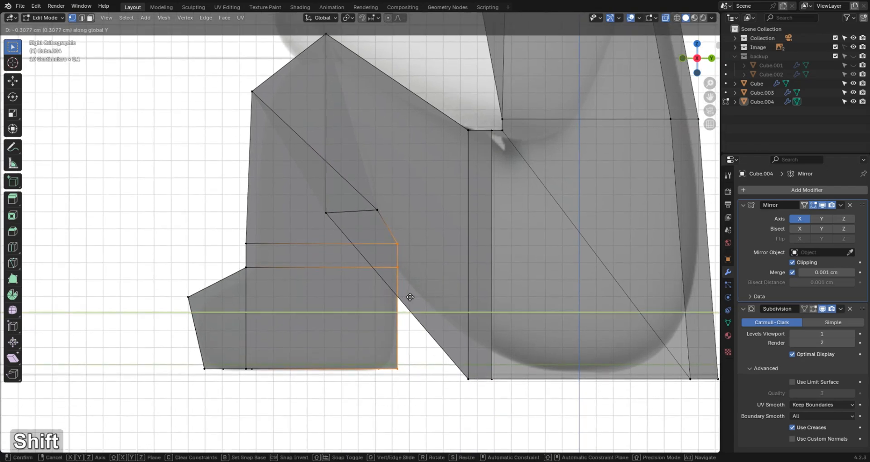
{"action": "left_click", "coordinate": [410, 297]}
{"action": "key", "text": "Tab"}
{"action": "key", "text": "Tab"}
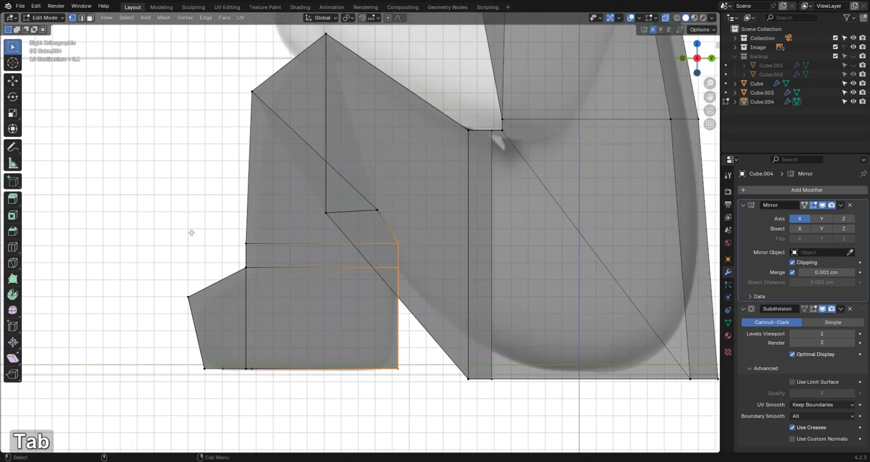
Raise the two ankle loops and the toe's upper vertices slightly, and preview the foot in Object Mode.
{"action": "left_click_drag", "start_coordinate": [200, 229], "coordinate": [446, 296]}
{"action": "left_click", "coordinate": [188, 297], "text": "shift"}
{"action": "key", "text": "g"}
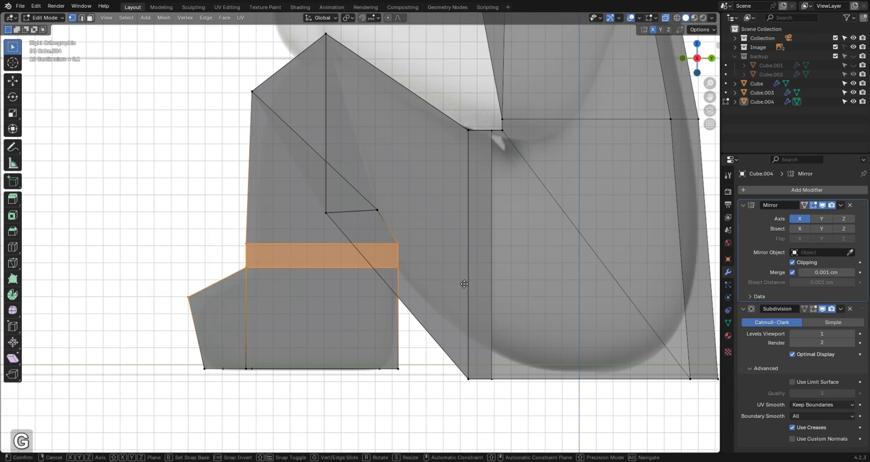
{"action": "left_click", "coordinate": [462, 254]}
{"action": "key", "text": "Tab"}
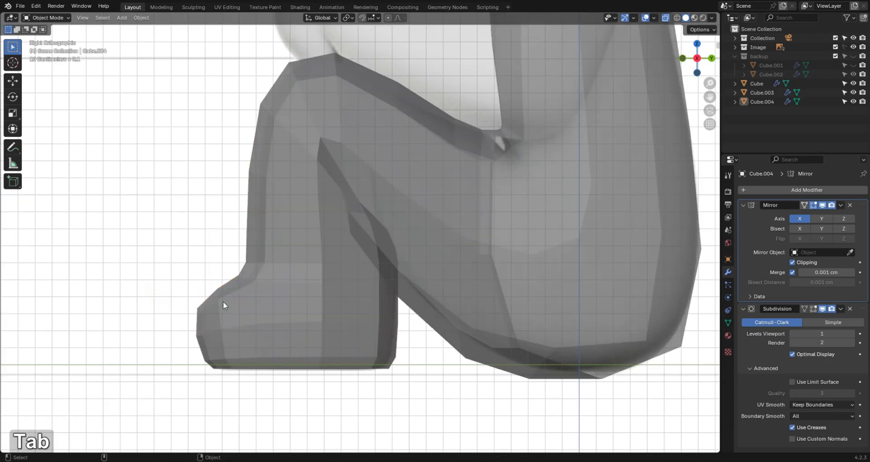
Add a loop cut around the middle of the thigh and slide its lower vertex toward the back of the knee, factor about -0.77.
{"action": "key", "text": "Tab"}
{"action": "key", "text": "ctrl+r"}
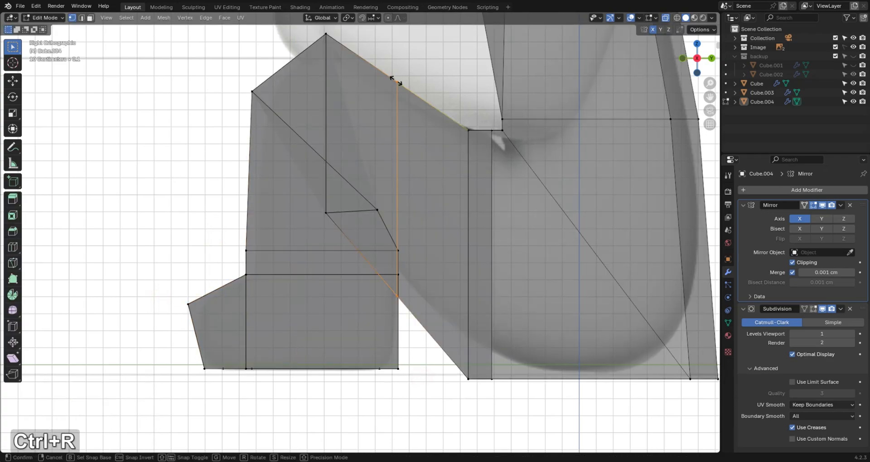
{"action": "left_click", "coordinate": [386, 297]}
{"action": "key", "text": "Escape"}
{"action": "left_click", "coordinate": [392, 295]}
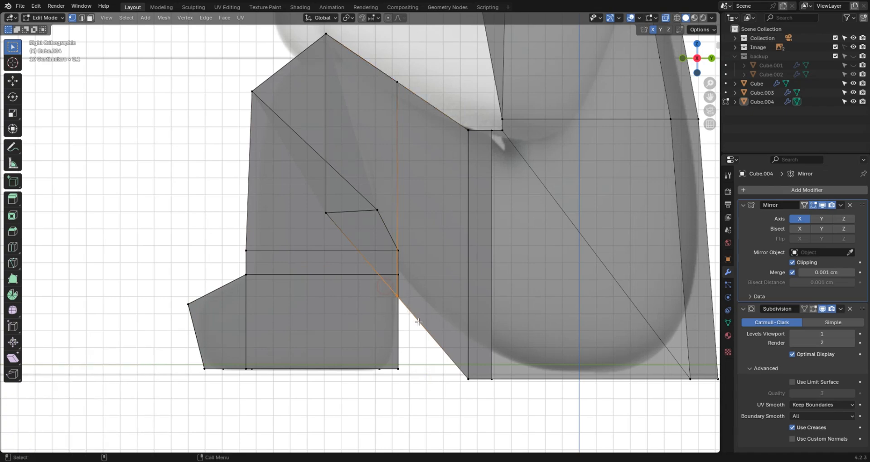
{"action": "key", "text": "g"}
{"action": "key", "text": "g"}
{"action": "left_click", "coordinate": [356, 265]}
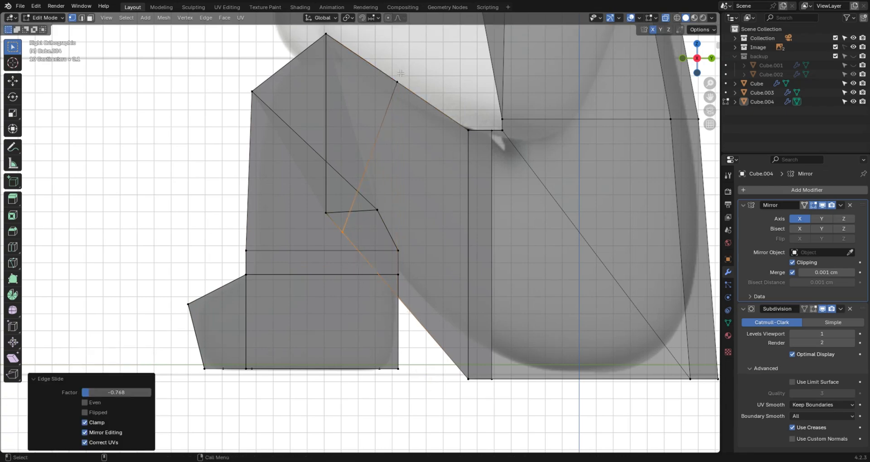
Slide the thigh loop's upper vertex toward the hip with a factor of about 0.31, and preview the leg in Object Mode.
{"action": "key", "text": "g"}
{"action": "key", "text": "g"}
{"action": "key", "text": "Escape"}
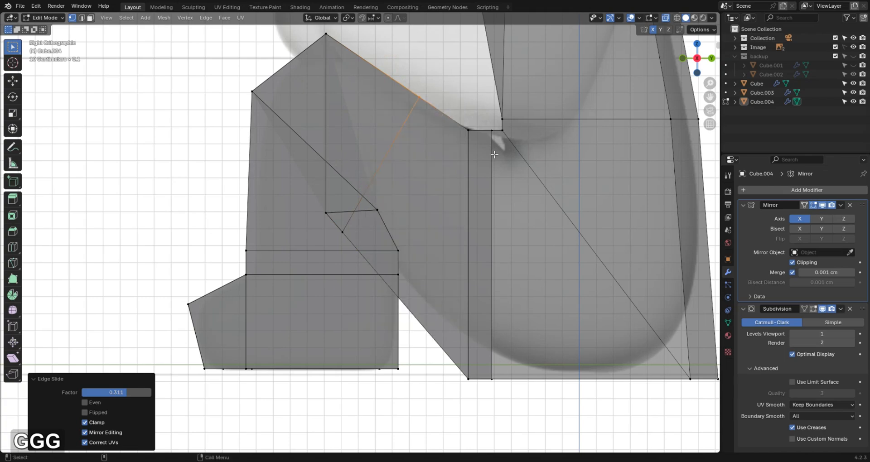
{"action": "key", "text": "g"}
{"action": "left_click", "coordinate": [500, 146]}
{"action": "key", "text": "Tab"}
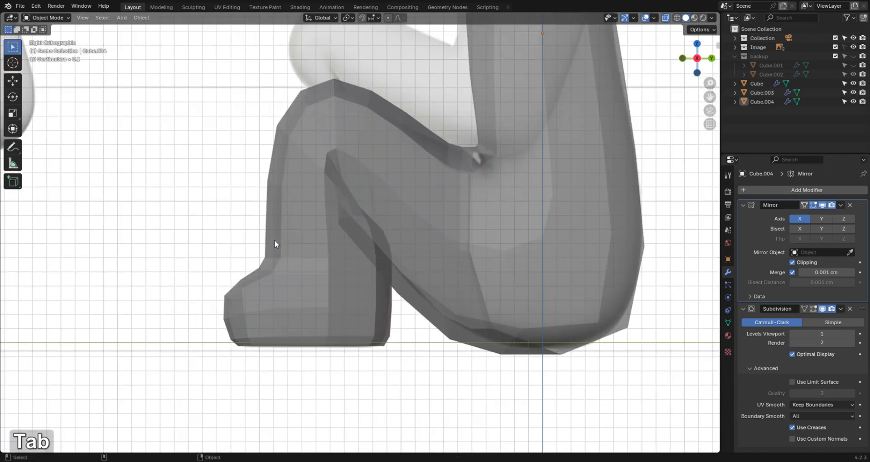
{"action": "middle_click_drag", "start_coordinate": [274, 240], "coordinate": [320, 140]}
{"action": "middle_click_drag", "start_coordinate": [360, 219], "coordinate": [355, 249], "text": "alt"}
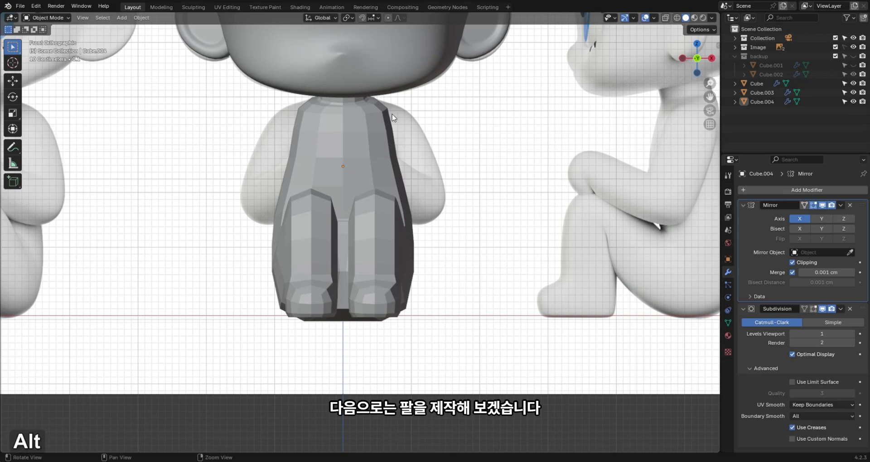
Open the body mesh for editing in face mode and select the upper side face of the torso.
{"action": "middle_click_drag", "start_coordinate": [392, 118], "coordinate": [374, 206], "text": "alt"}
{"action": "left_click", "coordinate": [374, 206]}
{"action": "scroll", "coordinate": [374, 219], "scroll_direction": "up", "scroll_amount": 2}
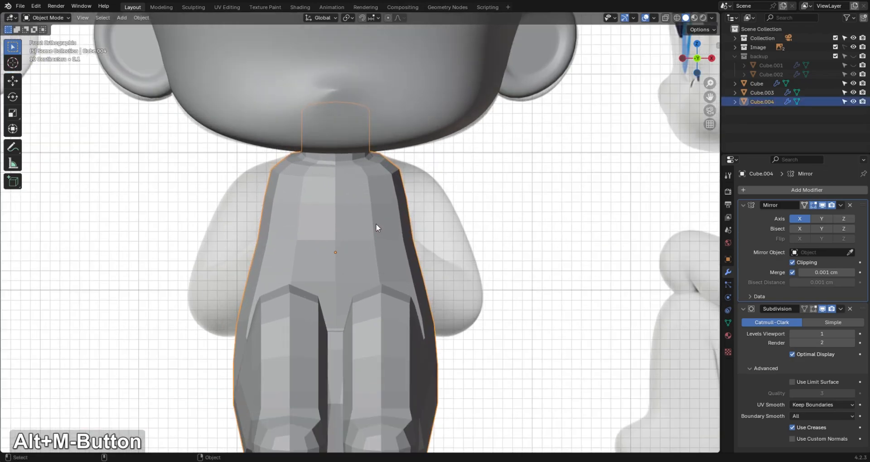
{"action": "scroll", "coordinate": [379, 222], "scroll_direction": "up", "scroll_amount": 1}
{"action": "key", "text": "Tab"}
{"action": "key", "text": "alt+z"}
{"action": "middle_click_drag", "start_coordinate": [380, 222], "coordinate": [435, 228], "text": "alt"}
{"action": "key", "text": "alt+z"}
{"action": "key", "text": "3"}
{"action": "left_click", "coordinate": [516, 199]}
Extrude the torso's upper side face about 2.9 cm outward along X and flatten it with an X scale of 0.
{"action": "middle_click_drag", "start_coordinate": [516, 199], "coordinate": [424, 170], "text": "alt"}
{"action": "key", "text": "grave"}
{"action": "left_click", "coordinate": [393, 141]}
{"action": "key", "text": "alt+z"}
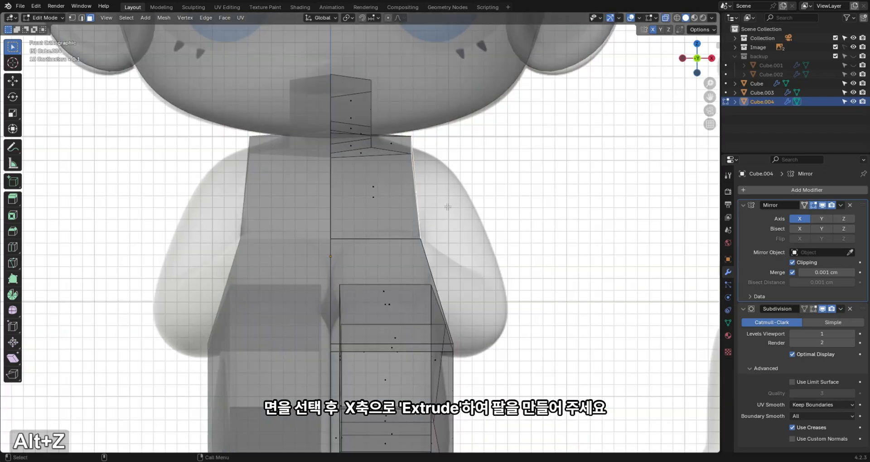
{"action": "key", "text": "e"}
{"action": "left_click", "coordinate": [480, 205]}
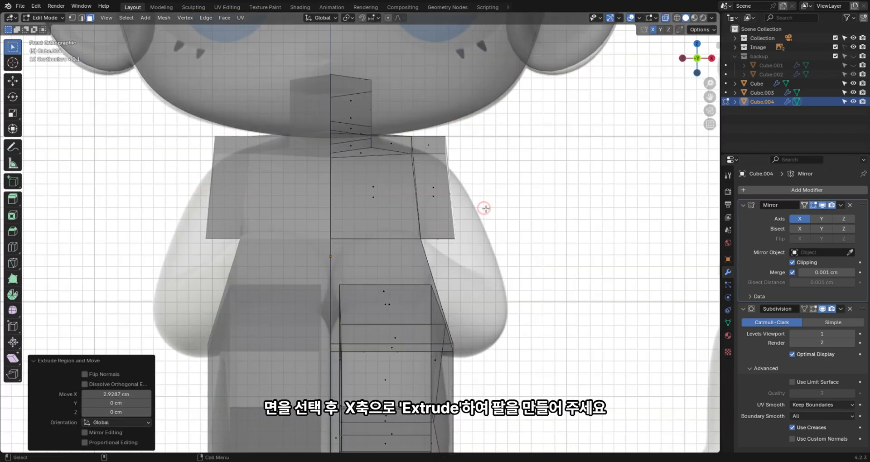
{"action": "key", "text": "s"}
{"action": "key", "text": "x"}
{"action": "key", "text": "0"}
{"action": "key", "text": "Return"}
Even out the extruded shoulder face into a regular square with LoopTools Circle.
{"action": "key", "text": "alt+z"}
{"action": "middle_click_drag", "start_coordinate": [460, 228], "coordinate": [439, 230]}
{"action": "key", "text": "grave"}
{"action": "left_click", "coordinate": [639, 210]}
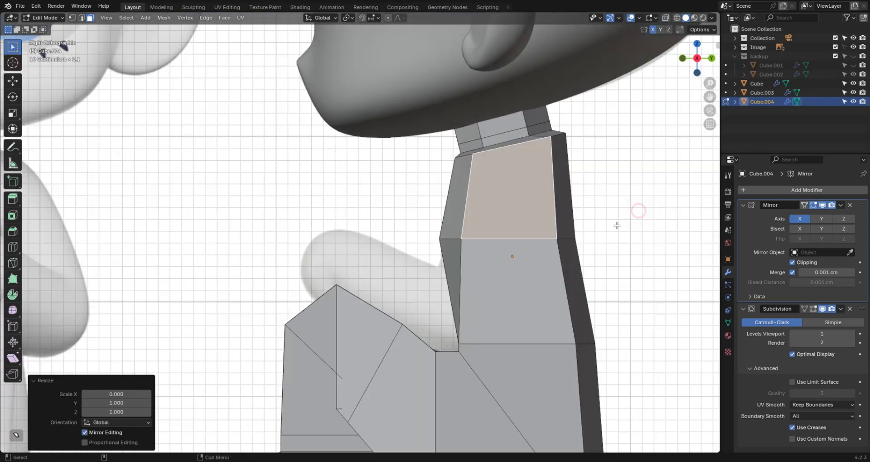
{"action": "middle_click", "coordinate": [448, 276], "text": "alt"}
{"action": "right_click", "coordinate": [448, 263]}
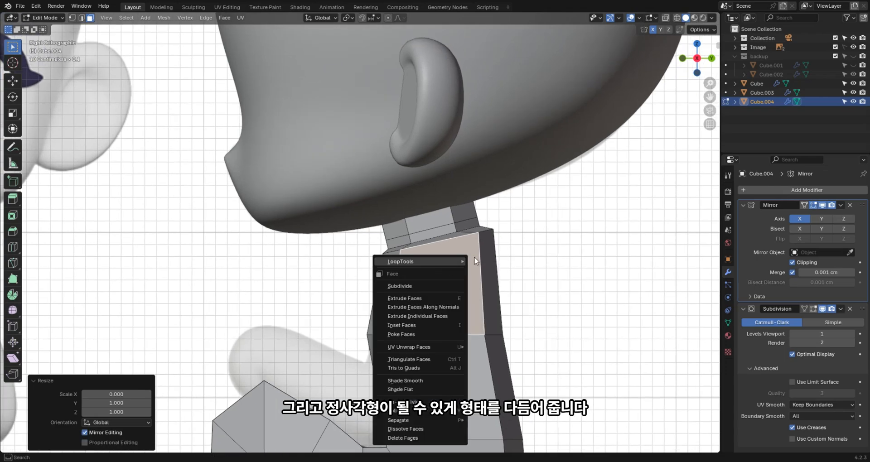
{"action": "mouse_move", "coordinate": [461, 263]}
{"action": "left_click", "coordinate": [504, 270]}
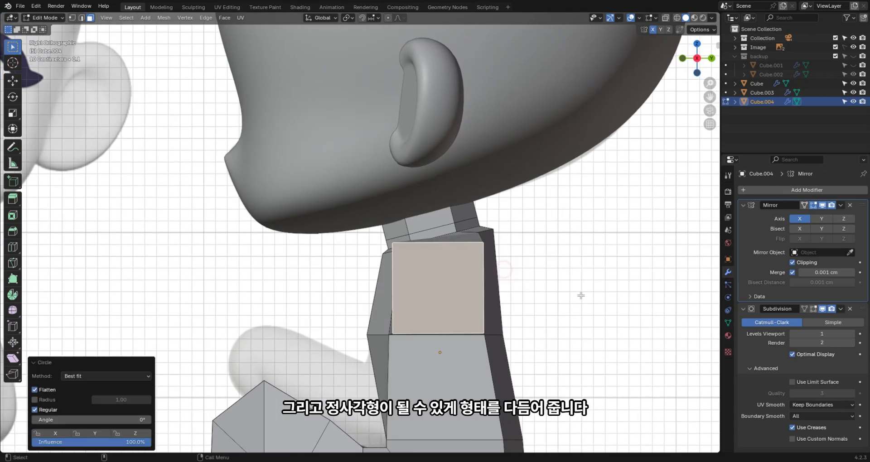
In front view, rotate the shoulder's end face downward and move it about 1.3 cm inward and 1.6 cm down.
{"action": "middle_click_drag", "start_coordinate": [453, 331], "coordinate": [538, 334], "text": "alt"}
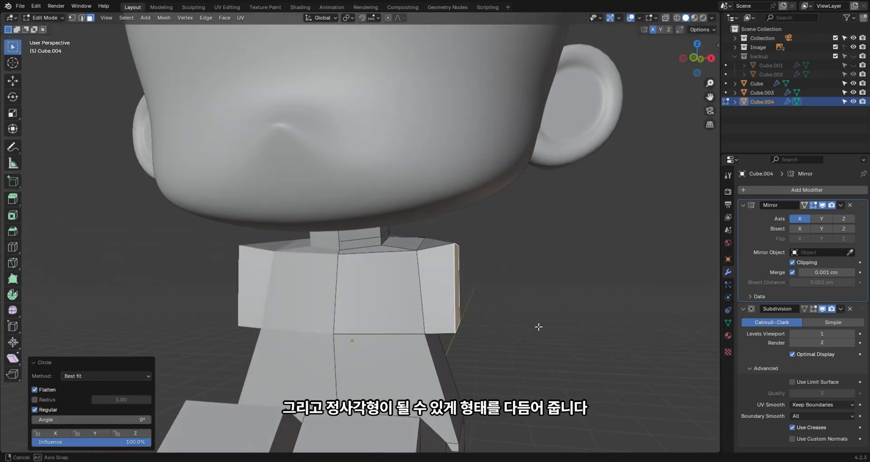
{"action": "key", "text": "grave"}
{"action": "key", "text": "alt+z"}
{"action": "key", "text": "r"}
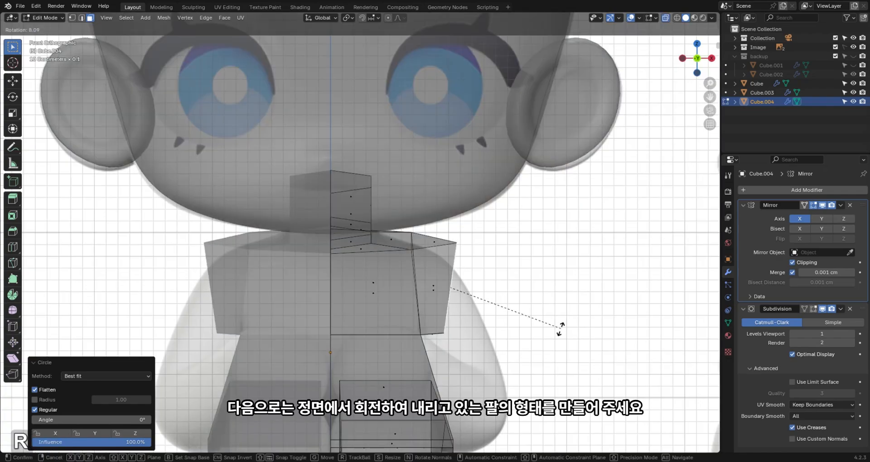
{"action": "left_click", "coordinate": [521, 371]}
{"action": "key", "text": "g"}
{"action": "left_click", "coordinate": [511, 383]}
{"action": "key", "text": "r"}
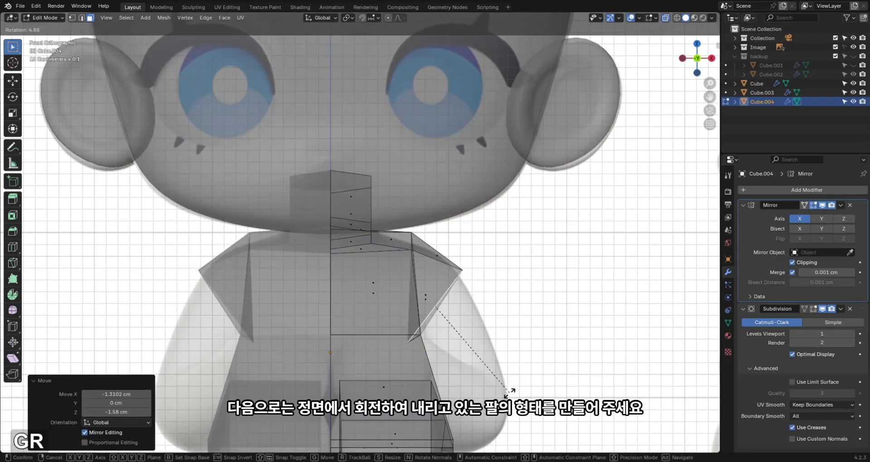
{"action": "left_click", "coordinate": [495, 397]}
Refine the shoulder face's tilt to follow the reference arm, scaling it by about 0.885 and about 1.03.
{"action": "key", "text": "s"}
{"action": "left_click", "coordinate": [535, 301]}
{"action": "key", "text": "r"}
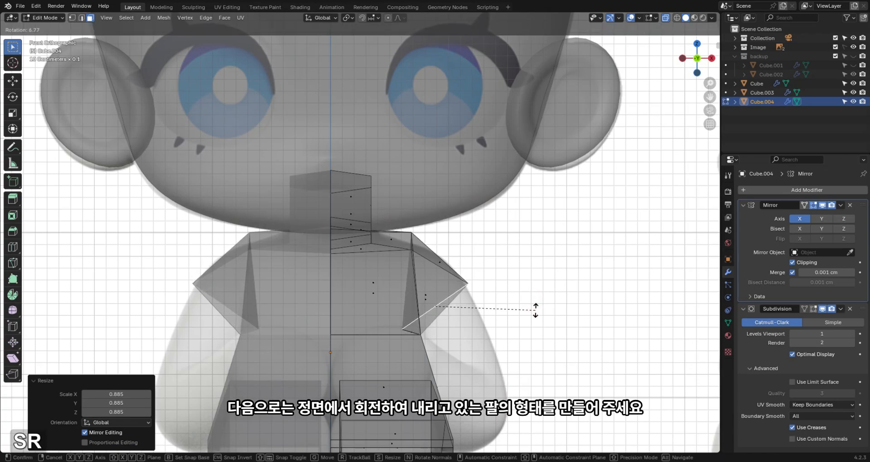
{"action": "left_click", "coordinate": [536, 307]}
{"action": "key", "text": "s"}
{"action": "left_click", "coordinate": [538, 310]}
{"action": "key", "text": "r"}
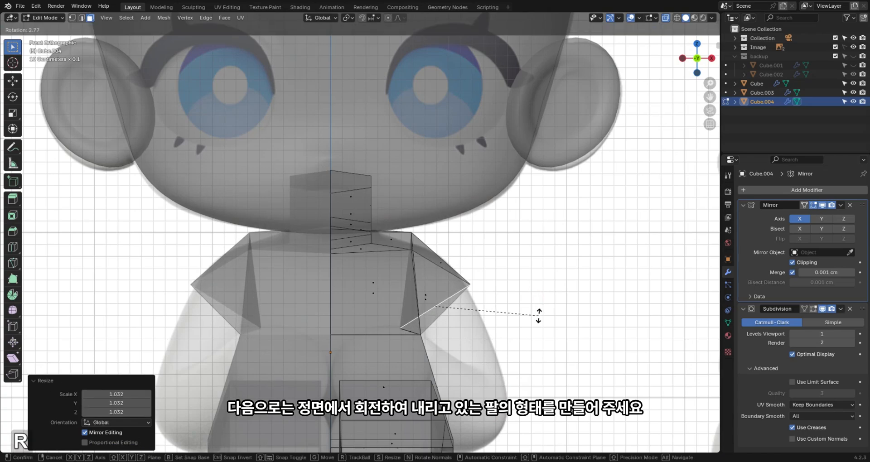
{"action": "left_click", "coordinate": [538, 312]}
Extrude the shoulder face about 8.8 cm down the upper arm, shift it inward and rotate it about 14° to fit the reference.
{"action": "key", "text": "e"}
{"action": "left_click", "coordinate": [544, 371]}
{"action": "key", "text": "r"}
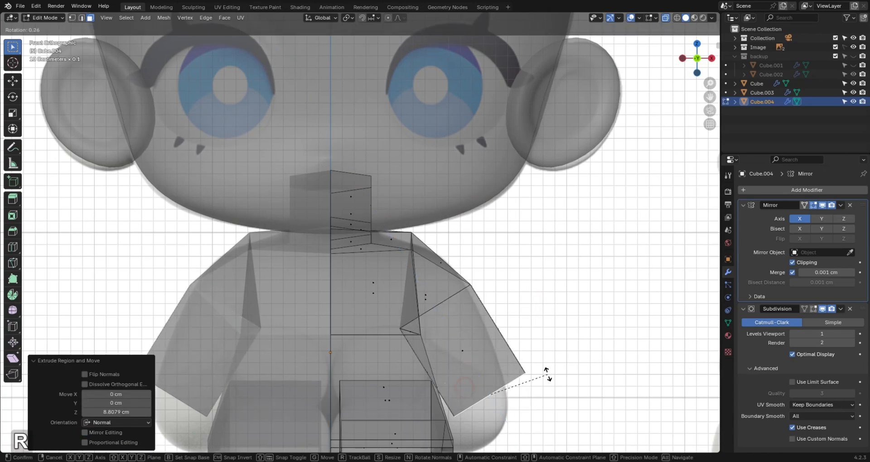
{"action": "left_click", "coordinate": [542, 381]}
{"action": "key", "text": "g"}
{"action": "left_click", "coordinate": [523, 393]}
{"action": "key", "text": "r"}
{"action": "left_click", "coordinate": [521, 401]}
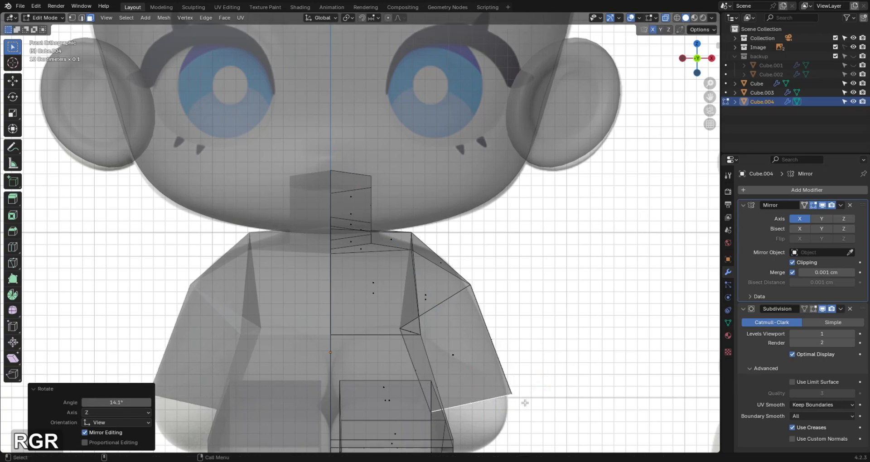
Rotate the upper arm's end face about 8.3° more, nudge it about 0.3 cm up, and switch to the side view.
{"action": "key", "text": "g"}
{"action": "left_click", "coordinate": [518, 402]}
{"action": "key", "text": "r"}
{"action": "left_click", "coordinate": [518, 407]}
{"action": "key", "text": "g"}
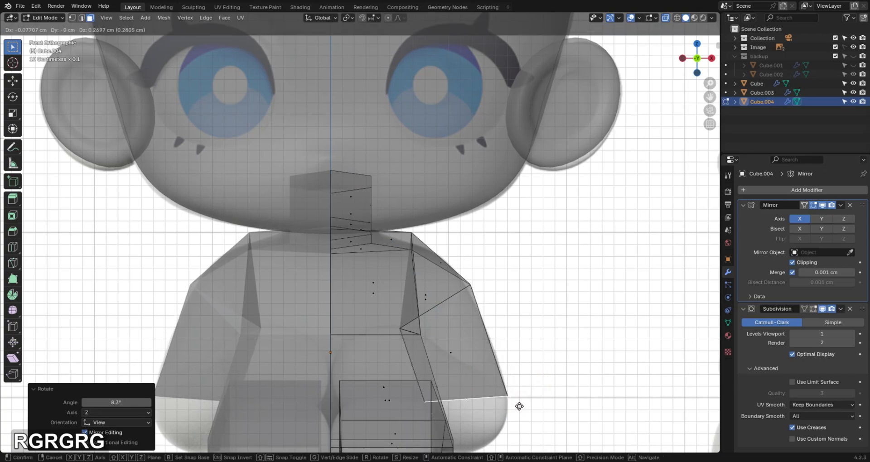
{"action": "left_click", "coordinate": [519, 407]}
{"action": "middle_click_drag", "start_coordinate": [519, 407], "coordinate": [527, 223]}
{"action": "key", "text": "alt+z"}
{"action": "key", "text": "alt+z"}
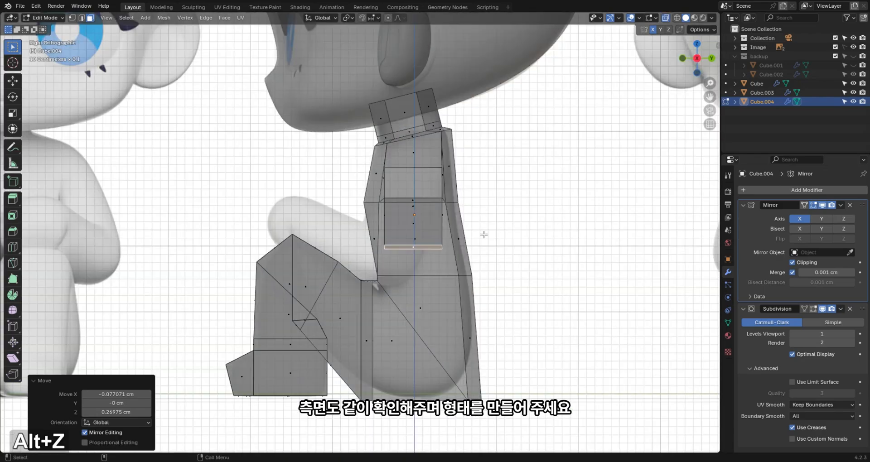
{"action": "key", "text": "g"}
{"action": "key", "text": "y"}
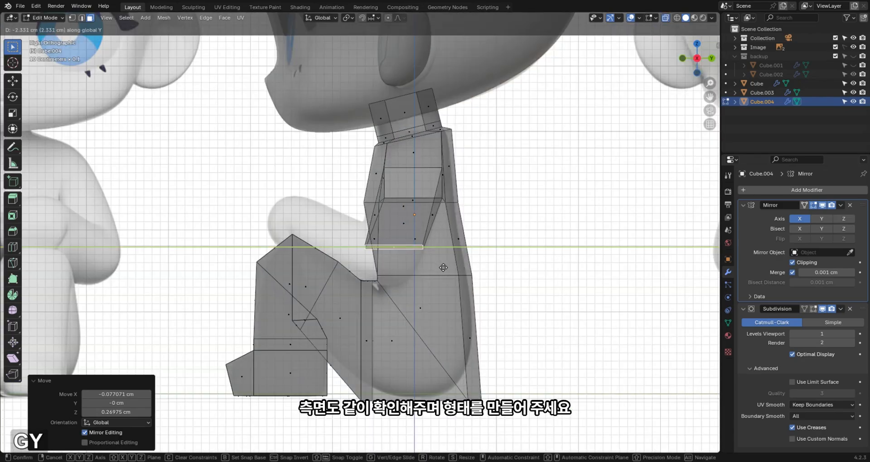
{"action": "right_click", "coordinate": [443, 268]}
{"action": "key", "text": "ctrl+z"}
In side view, angle the upper arm's end face in two rotations, the first about 10°, and move it forward and slightly up.
{"action": "key", "text": "r"}
{"action": "left_click", "coordinate": [446, 285]}
{"action": "key", "text": "g"}
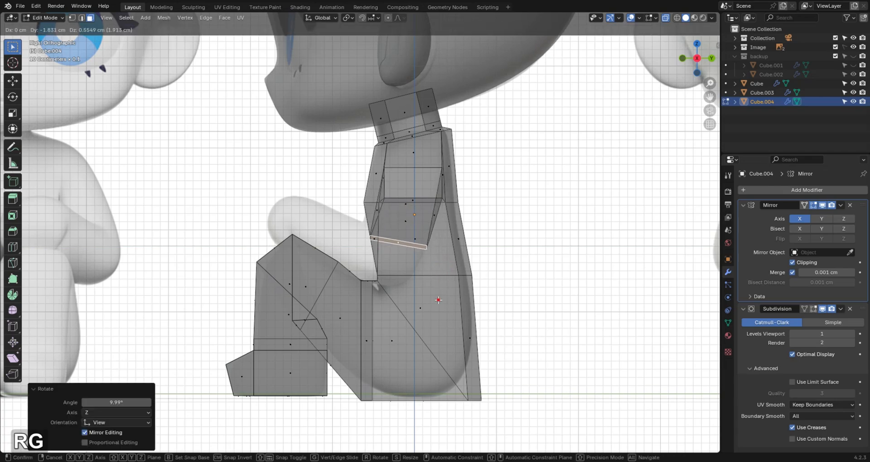
{"action": "left_click", "coordinate": [437, 299]}
{"action": "key", "text": "r"}
{"action": "left_click", "coordinate": [426, 334]}
{"action": "key", "text": "g"}
{"action": "left_click", "coordinate": [420, 331]}
Enlarge the upper arm's end face slightly, rotate it about 2.7°, and move it about 0.3 cm back and 0.2 cm up.
{"action": "key", "text": "s"}
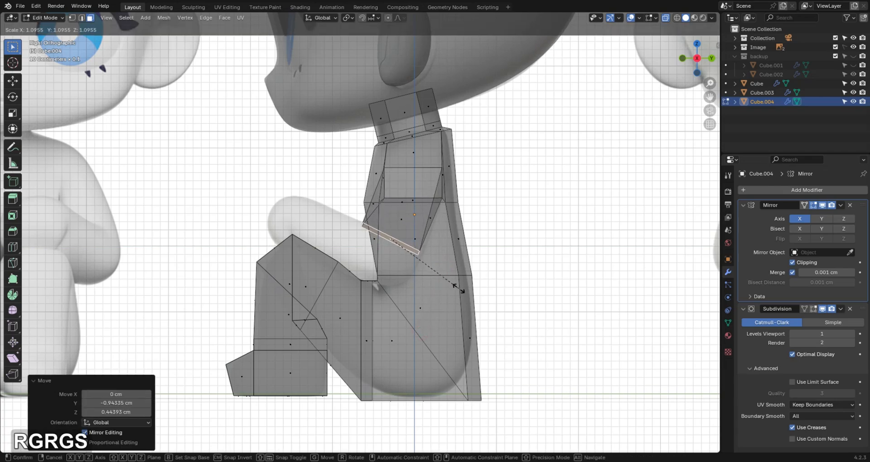
{"action": "left_click", "coordinate": [459, 288]}
{"action": "key", "text": "r"}
{"action": "left_click", "coordinate": [468, 288]}
{"action": "key", "text": "g"}
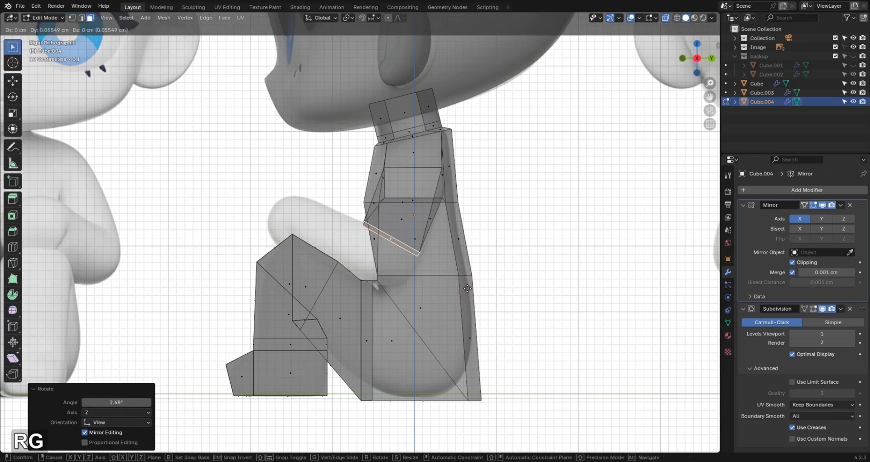
{"action": "left_click", "coordinate": [486, 281]}
Extrude the upper arm's end face about 4.8 cm along its normal to form the elbow, and inspect it in perspective.
{"action": "key", "text": "alt+z"}
{"action": "scroll", "coordinate": [453, 272], "scroll_direction": "up", "scroll_amount": 2}
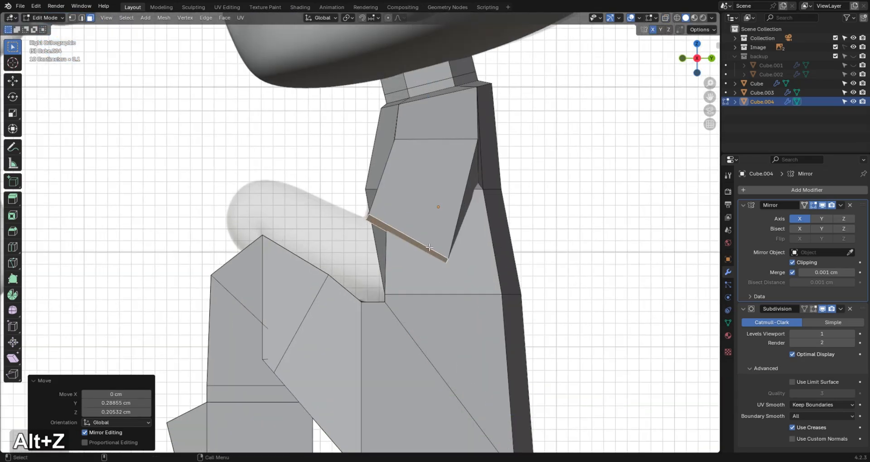
{"action": "key", "text": "e"}
{"action": "left_click", "coordinate": [407, 289]}
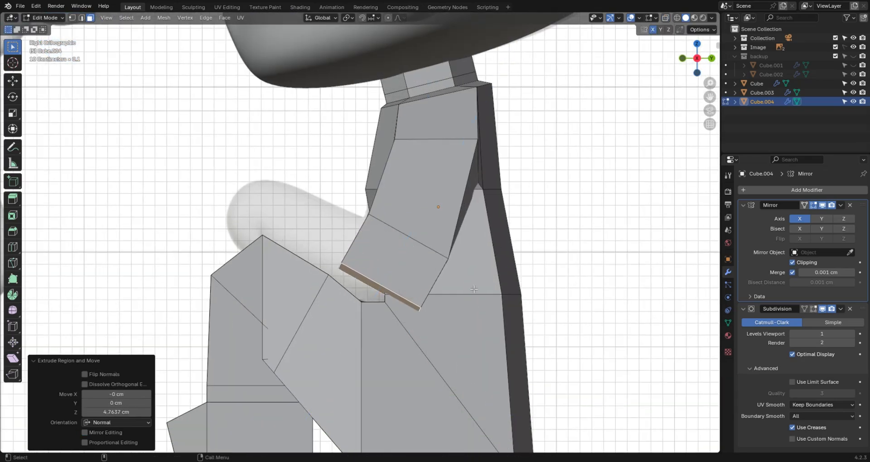
{"action": "left_click_drag", "start_coordinate": [414, 283], "coordinate": [669, 244], "text": "alt"}
In side view, rotate the elbow's end face toward the forearm and move it about 1.6 cm up.
{"action": "key", "text": "KP_3"}
{"action": "key", "text": "r"}
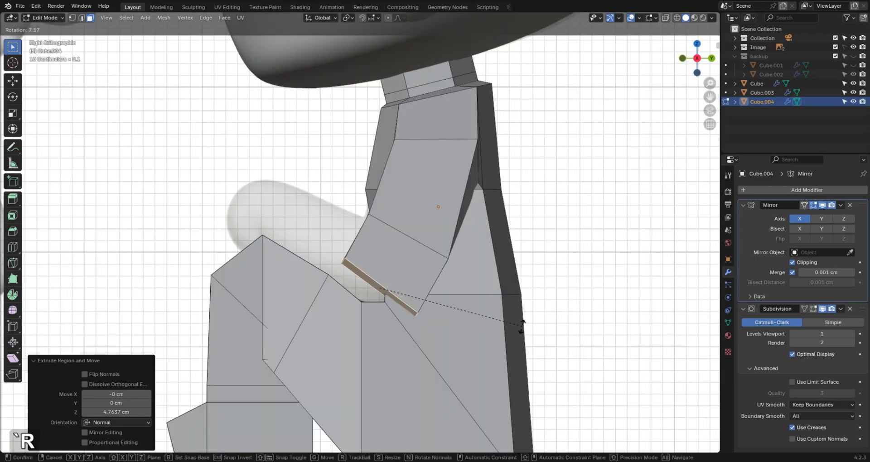
{"action": "left_click", "coordinate": [503, 342]}
{"action": "key", "text": "g"}
{"action": "left_click", "coordinate": [501, 304]}
{"action": "key", "text": "alt+z"}
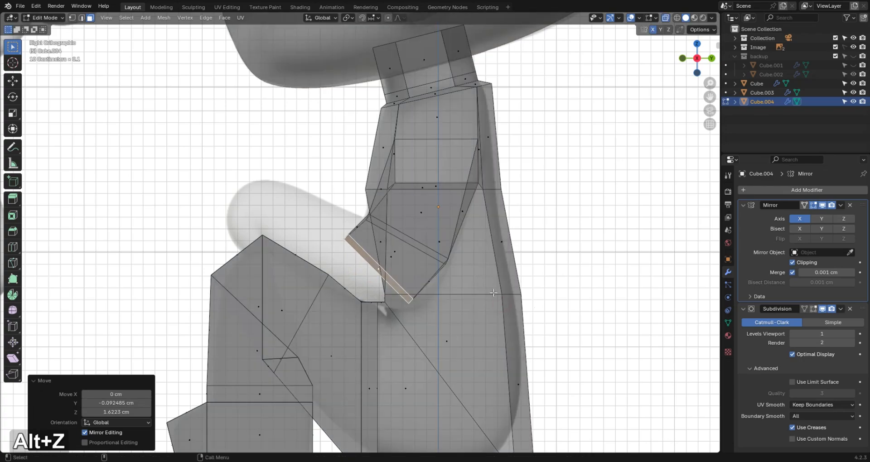
Try to rotate the elbow's end face about 34° and move it against the forearm reference, and undo the changes.
{"action": "key", "text": "r"}
{"action": "left_click", "coordinate": [438, 329]}
{"action": "key", "text": "g"}
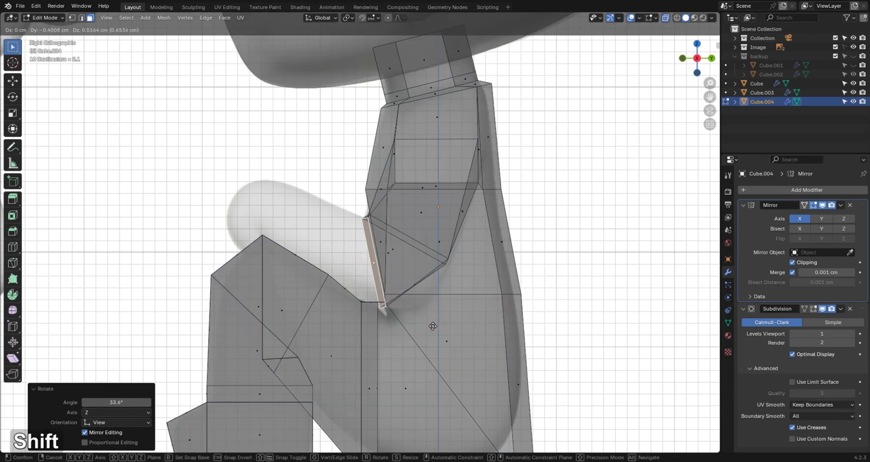
{"action": "left_click", "coordinate": [446, 329]}
{"action": "key", "text": "ctrl+z"}
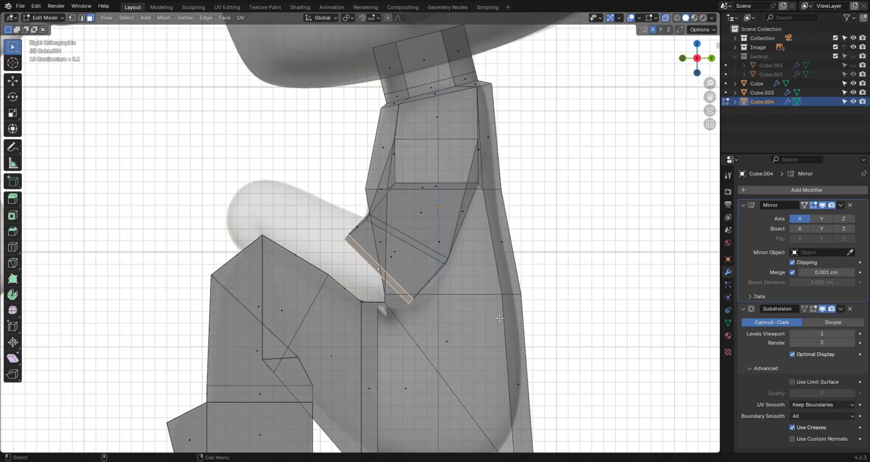
Try to move and edge-slide the elbow's end face back toward the upper arm, undoing each attempt.
{"action": "key", "text": "g"}
{"action": "left_click", "coordinate": [500, 317]}
{"action": "key", "text": "ctrl+z"}
{"action": "key", "text": "g"}
{"action": "key", "text": "g"}
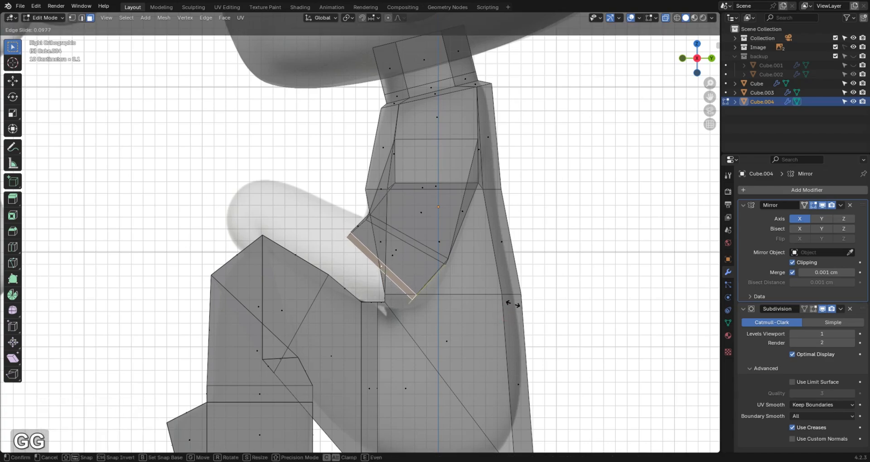
{"action": "left_click", "coordinate": [519, 290]}
{"action": "key", "text": "ctrl+z"}
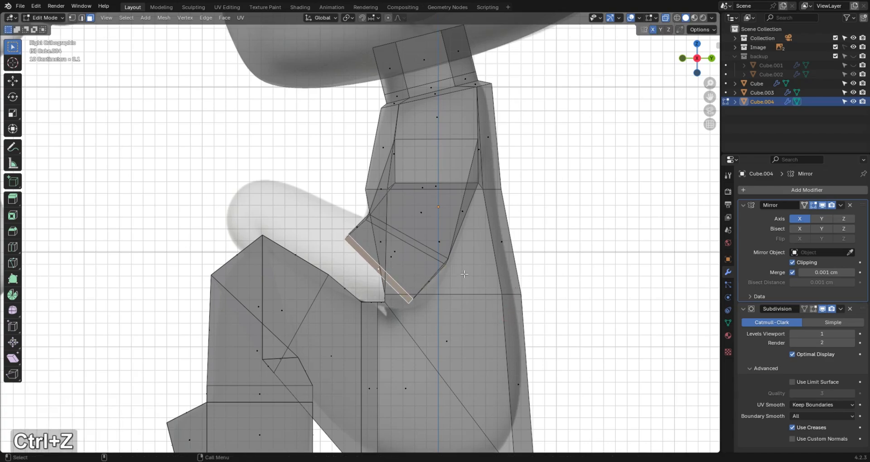
Edge-slide the elbow's end face back toward the upper arm by a factor of about 0.43 and rotate it about 21.5° in side view.
{"action": "key", "text": "g"}
{"action": "key", "text": "g"}
{"action": "left_click", "coordinate": [495, 245]}
{"action": "key", "text": "r"}
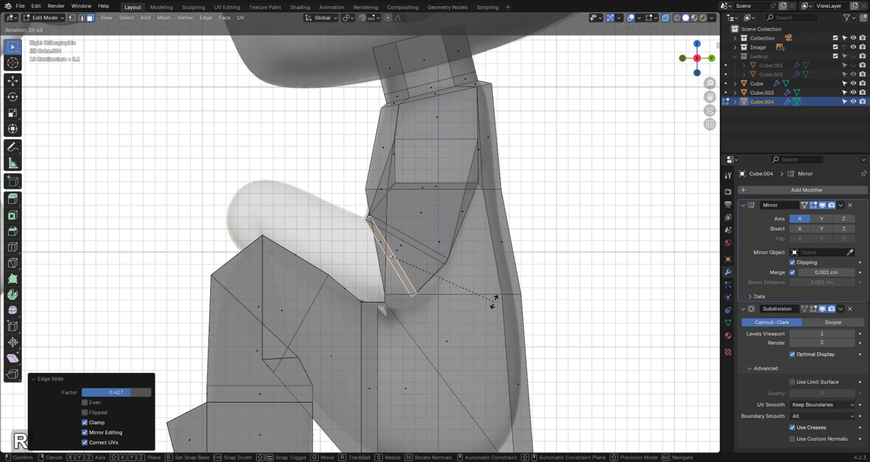
{"action": "left_click", "coordinate": [494, 302]}
Scale the elbow's end face up to about 1.06 and move it about 0.3 cm down.
{"action": "key", "text": "s"}
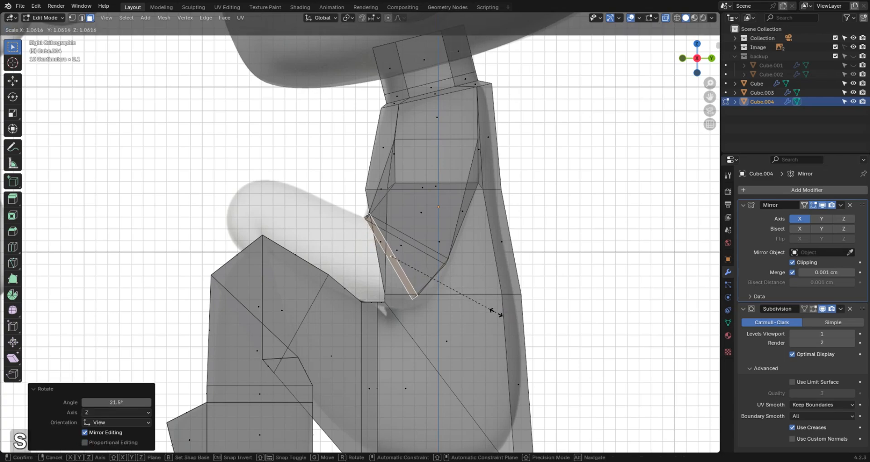
{"action": "left_click", "coordinate": [496, 316]}
{"action": "key", "text": "g"}
{"action": "left_click", "coordinate": [497, 349], "text": "shift"}
In front view, rotate the elbow's end face about -1.6°.
{"action": "key", "text": "z"}
{"action": "mouse_move", "coordinate": [441, 286]}
{"action": "left_mouse_down", "text": "alt"}
{"action": "mouse_move", "coordinate": [482, 308]}
{"action": "mouse_move", "coordinate": [567, 312]}
{"action": "left_mouse_up", "text": "alt"}
{"action": "key", "text": "alt+z"}
{"action": "key", "text": "z"}
{"action": "left_click", "coordinate": [670, 291]}
{"action": "mouse_move", "coordinate": [503, 287]}
{"action": "left_mouse_down", "text": "alt"}
{"action": "mouse_move", "coordinate": [459, 281]}
{"action": "mouse_move", "coordinate": [521, 274]}
{"action": "mouse_move", "coordinate": [523, 301]}
{"action": "mouse_move", "coordinate": [529, 265]}
{"action": "left_mouse_up", "text": "alt"}
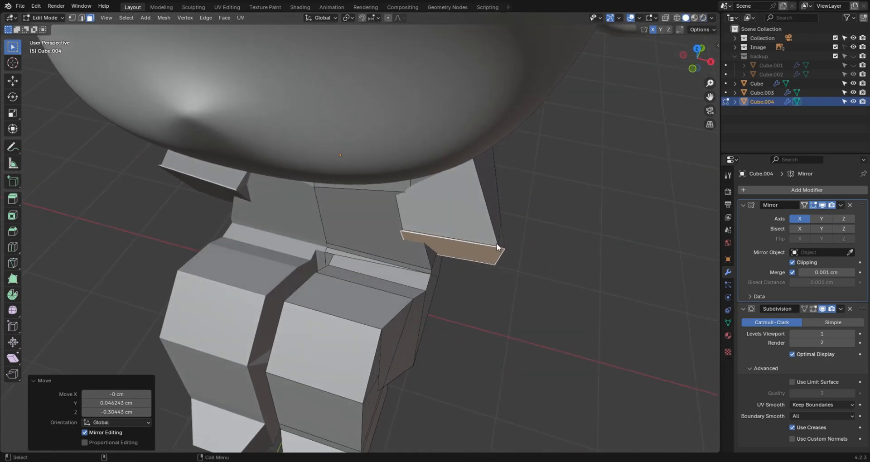
{"action": "key", "text": "KP_1"}
{"action": "key", "text": "r"}
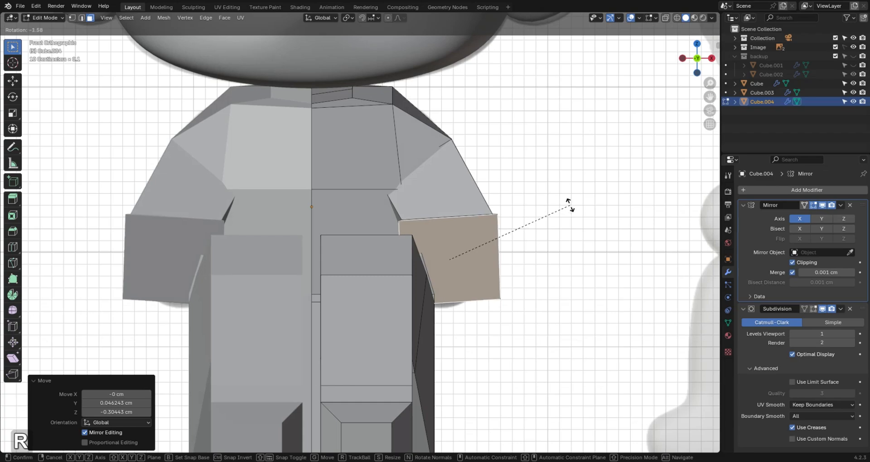
{"action": "left_click", "coordinate": [569, 204]}
Rotate the elbow's end face about -22° around global Z and move it about 0.35 cm forward and 0.46 cm down.
{"action": "key", "text": "alt+z"}
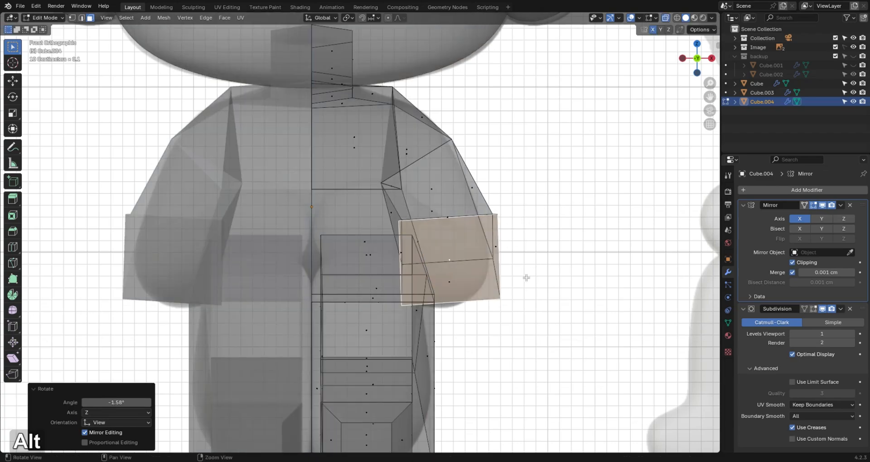
{"action": "middle_click_drag", "start_coordinate": [526, 278], "coordinate": [536, 297]}
{"action": "key", "text": "r"}
{"action": "key", "text": "z"}
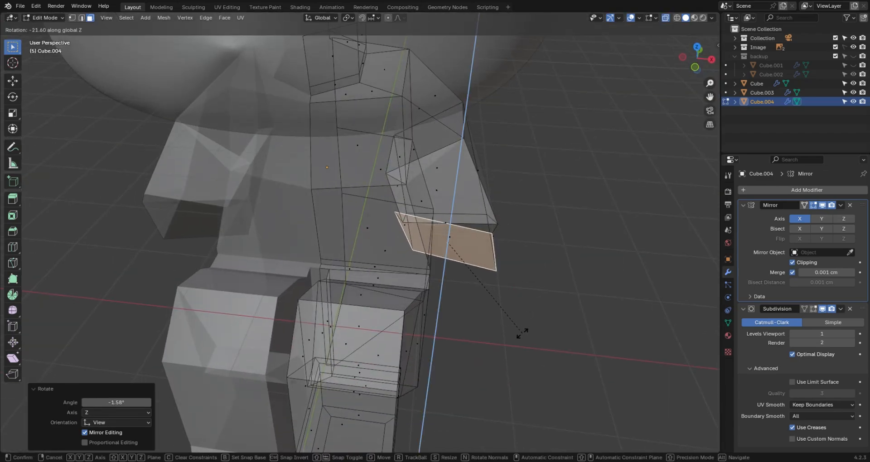
{"action": "left_click", "coordinate": [521, 341]}
{"action": "key", "text": "g"}
{"action": "left_click", "coordinate": [511, 331]}
Extrude the elbow's end face about 14.3 cm along its normal to form the forearm.
{"action": "key", "text": "alt+z"}
{"action": "middle_click_drag", "start_coordinate": [503, 288], "coordinate": [389, 290]}
{"action": "key", "text": "e"}
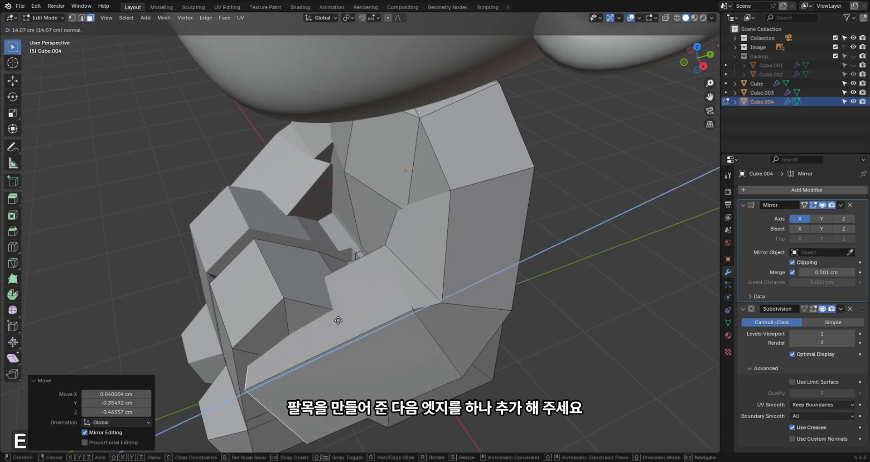
{"action": "left_click", "coordinate": [352, 322]}
Add one edge loop around the forearm and slide it close to the elbow.
{"action": "left_click_drag", "start_coordinate": [390, 396], "coordinate": [391, 353], "text": "alt"}
{"action": "key", "text": "ctrl+r"}
{"action": "left_click", "coordinate": [403, 223]}
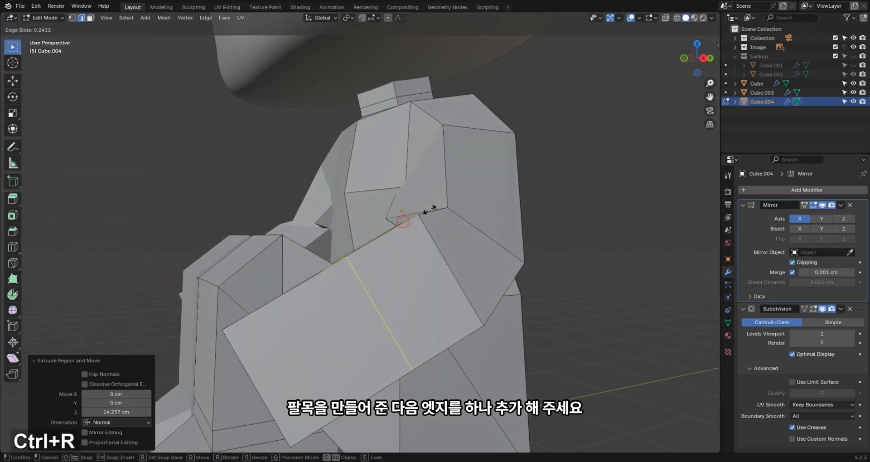
{"action": "left_click", "coordinate": [479, 185]}
{"action": "left_click_drag", "start_coordinate": [480, 185], "coordinate": [477, 207], "text": "alt"}
{"action": "key", "text": "3"}
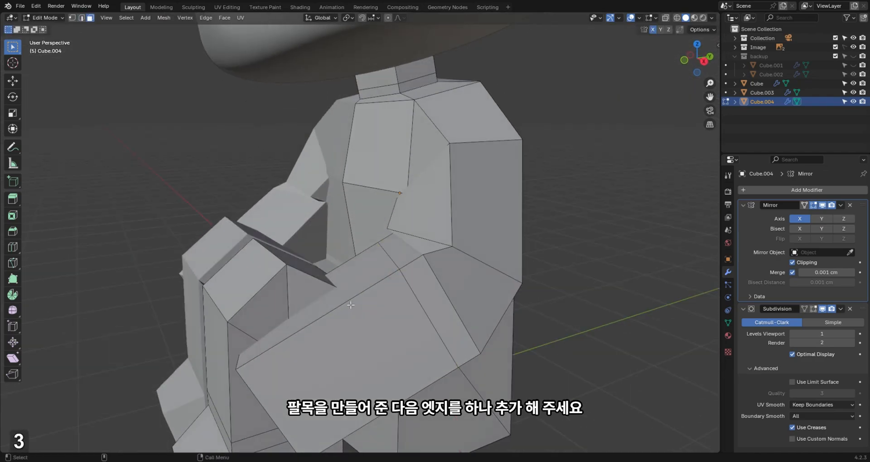
{"action": "left_click", "coordinate": [345, 303], "text": "ctrl"}
{"action": "left_click", "coordinate": [345, 304], "text": "ctrl"}
{"action": "left_click_drag", "start_coordinate": [345, 304], "coordinate": [370, 327], "text": "alt"}
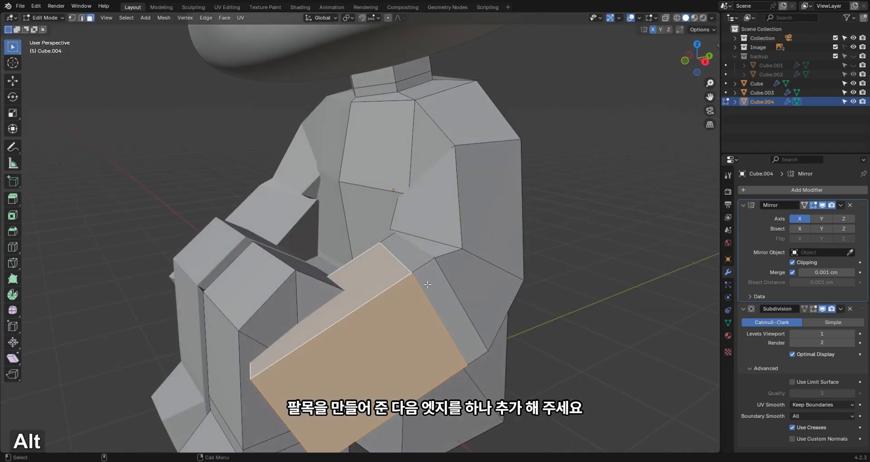
Select the edge loop where the elbow folds and snap the 3D cursor to it.
{"action": "key", "text": "2"}
{"action": "left_click", "coordinate": [454, 284], "text": "alt"}
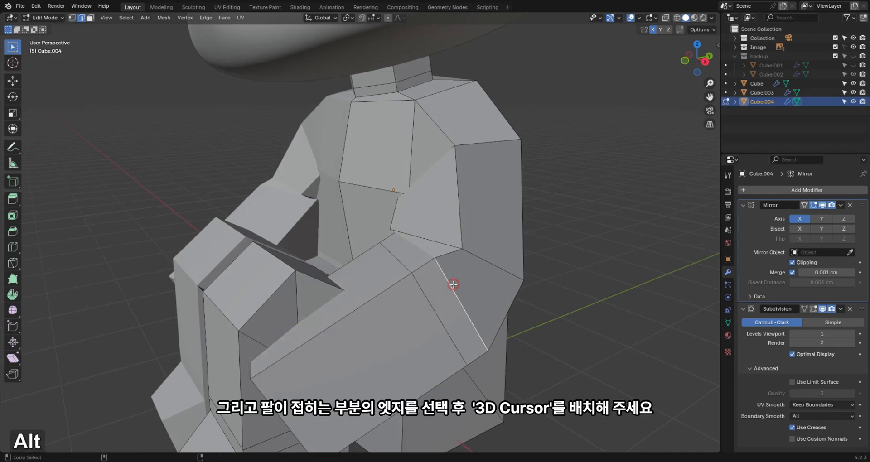
{"action": "key", "text": "shift+s"}
{"action": "left_click", "coordinate": [456, 349]}
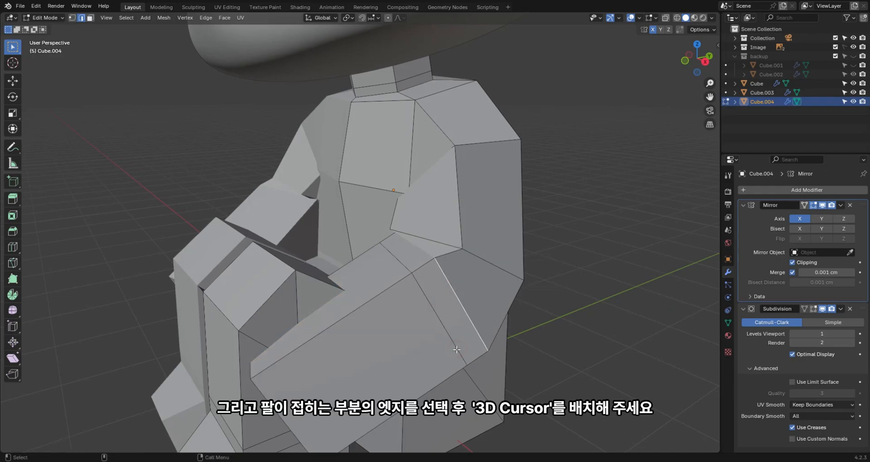
{"action": "scroll", "coordinate": [462, 336], "scroll_direction": "down", "scroll_amount": 3}
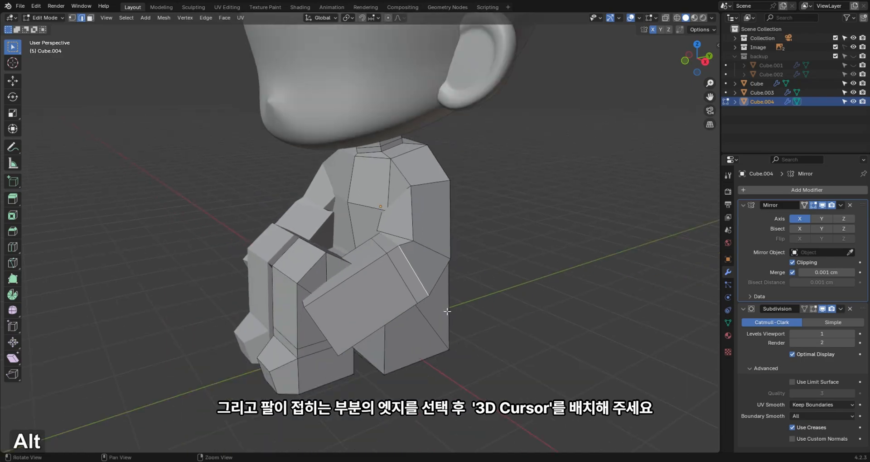
Show the 3D cursor in the viewport overlays and set the transform pivot point to 3D Cursor.
{"action": "key", "text": "alt+z"}
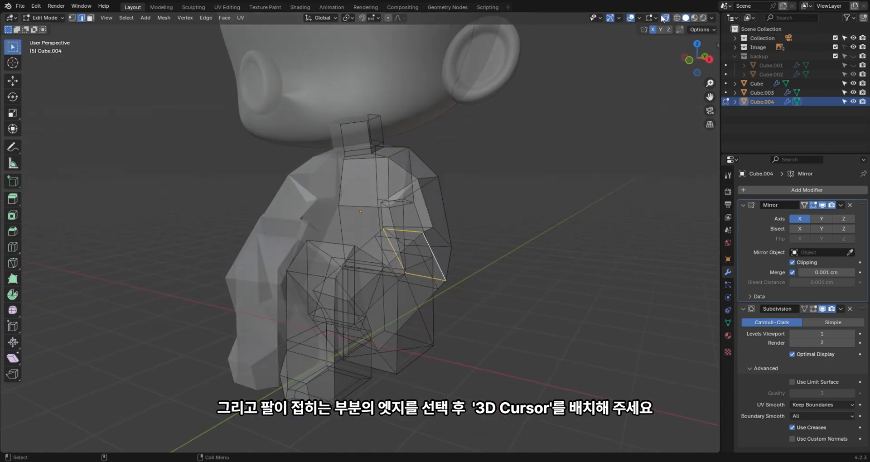
{"action": "left_click", "coordinate": [655, 17]}
{"action": "left_click", "coordinate": [638, 18]}
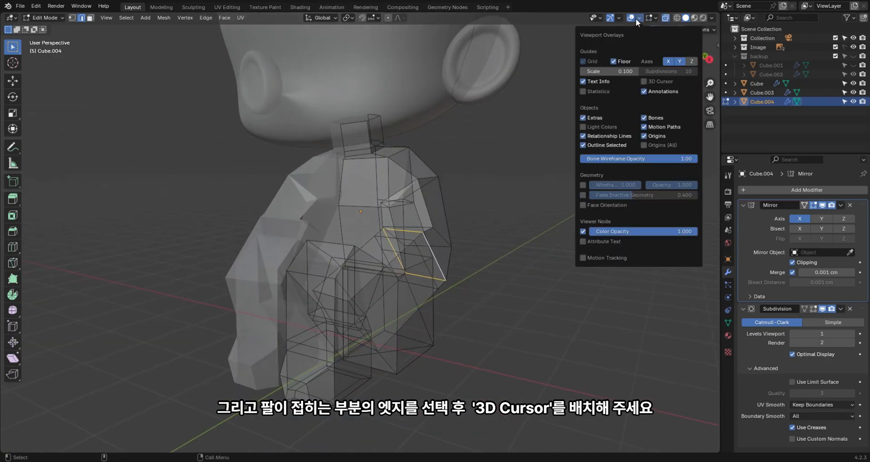
{"action": "left_click", "coordinate": [642, 83]}
{"action": "key", "text": "alt+z"}
{"action": "middle_click_drag", "start_coordinate": [511, 240], "coordinate": [471, 286]}
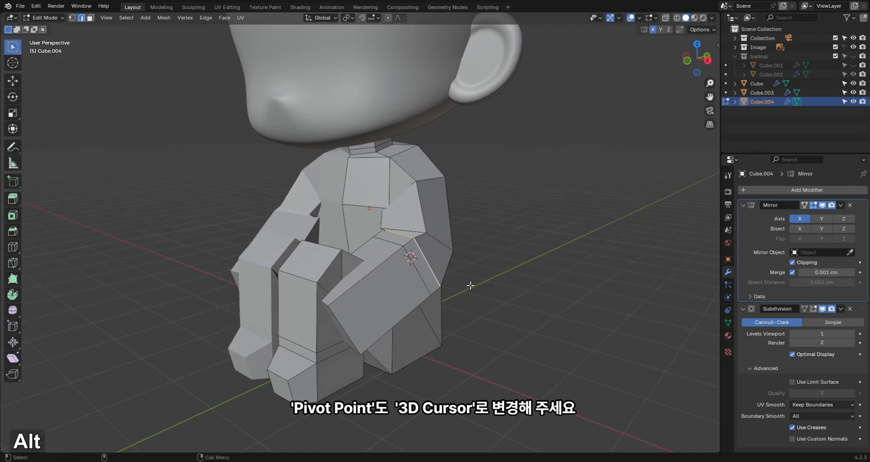
{"action": "key", "text": "period"}
{"action": "left_click", "coordinate": [516, 286]}
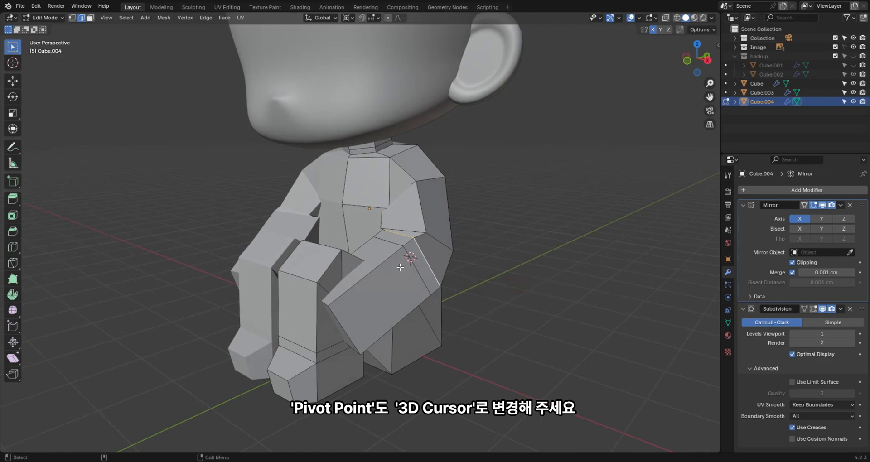
Select the forearm's faces and rotate them about 50° upward around global X at the elbow.
{"action": "left_click", "coordinate": [381, 269]}
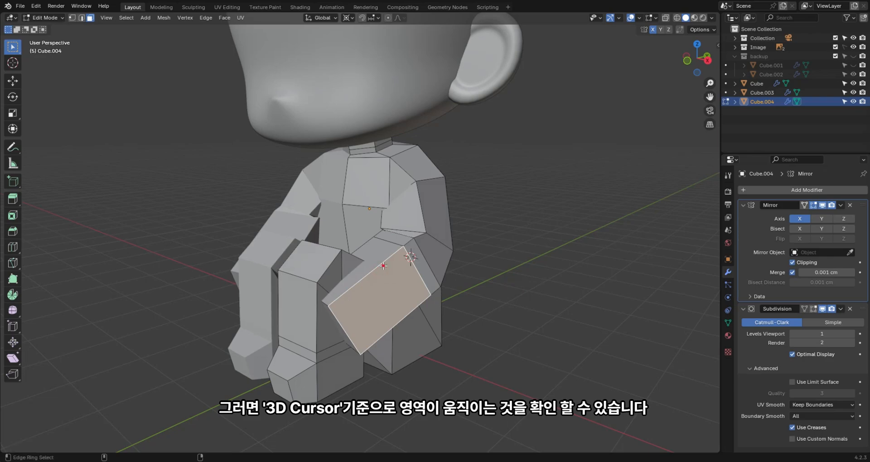
{"action": "left_click", "coordinate": [384, 266], "text": "ctrl+alt"}
{"action": "left_click_drag", "start_coordinate": [494, 274], "coordinate": [473, 277], "text": "alt"}
{"action": "key", "text": "r"}
{"action": "key", "text": "y"}
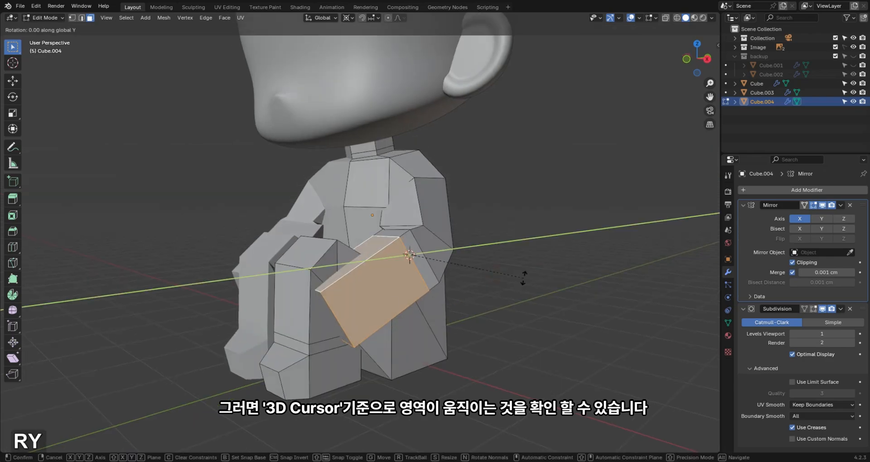
{"action": "key", "text": "x"}
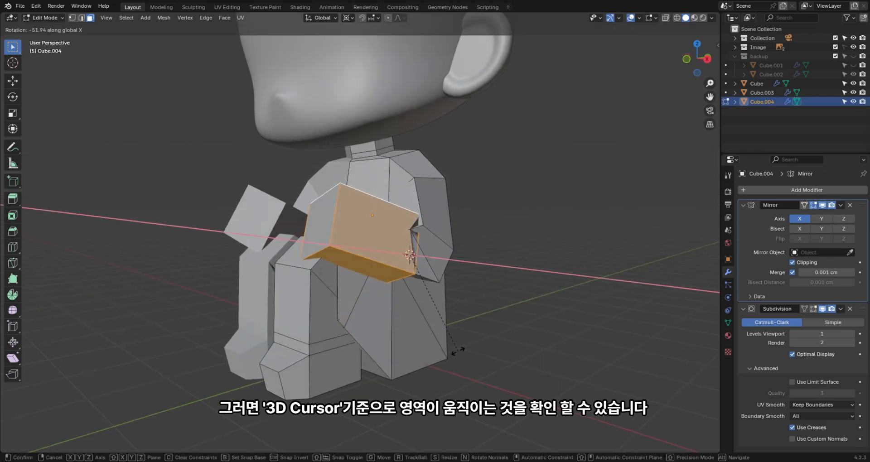
{"action": "left_click", "coordinate": [455, 334]}
Move the forearm about 0.4 cm inward, 1 cm forward and 1.7 cm down.
{"action": "left_click_drag", "start_coordinate": [454, 333], "coordinate": [352, 235], "text": "alt"}
{"action": "key", "text": "g"}
{"action": "left_click", "coordinate": [432, 279]}
In front view, rotate the forearm -5.14° around global X and about -3° around global Z.
{"action": "key", "text": "KP_1"}
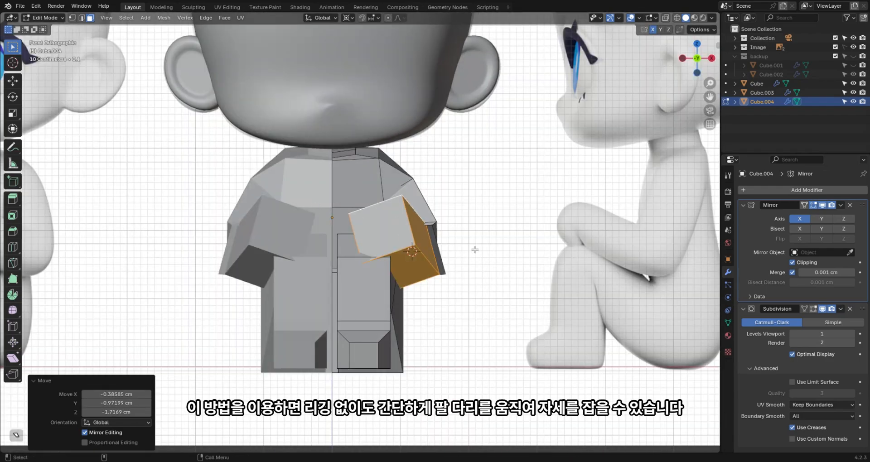
{"action": "key", "text": "alt+z"}
{"action": "key", "text": "r"}
{"action": "key", "text": "x"}
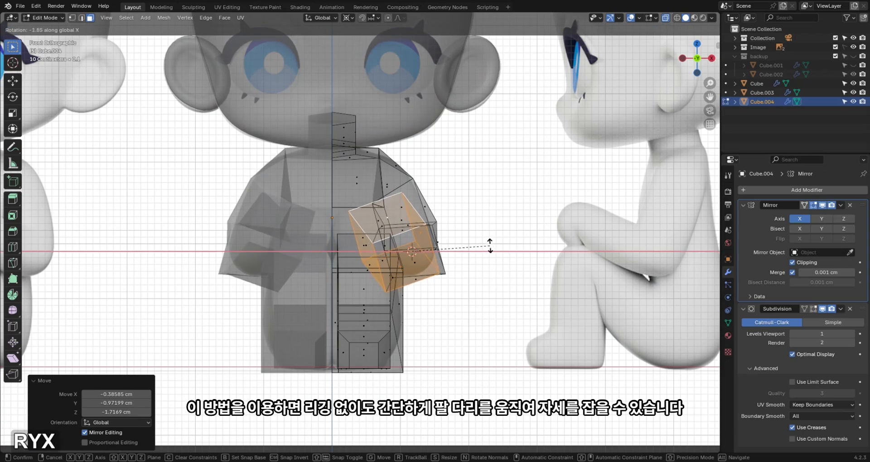
{"action": "left_click", "coordinate": [490, 240]}
{"action": "key", "text": "r"}
{"action": "key", "text": "z"}
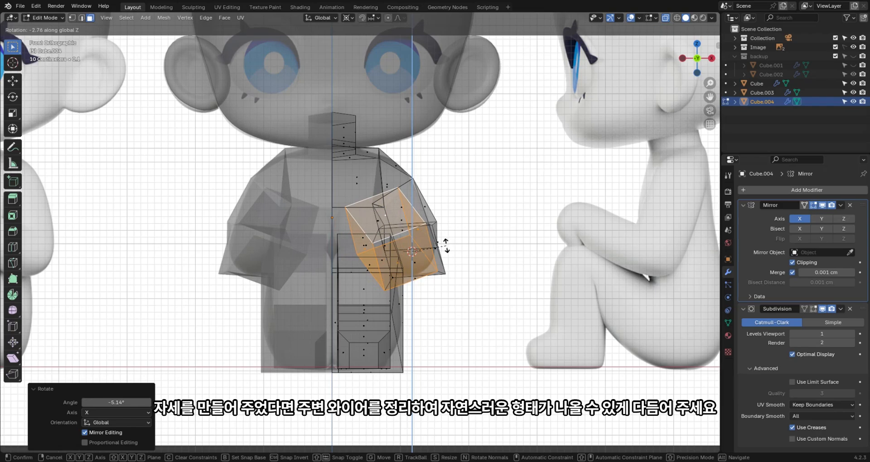
{"action": "left_click", "coordinate": [443, 243]}
Select the elbow's edge loop and rotate it -4.19° around global Y and -10.6° around global Z.
{"action": "key", "text": "alt+z"}
{"action": "middle_click_drag", "start_coordinate": [444, 243], "coordinate": [357, 319]}
{"action": "key", "text": "2"}
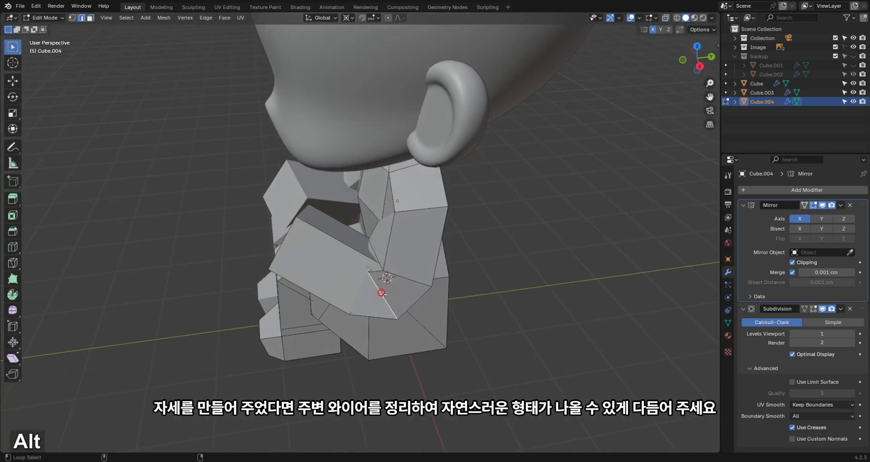
{"action": "middle_click_drag", "start_coordinate": [382, 293], "coordinate": [435, 308]}
{"action": "key", "text": "r"}
{"action": "key", "text": "y"}
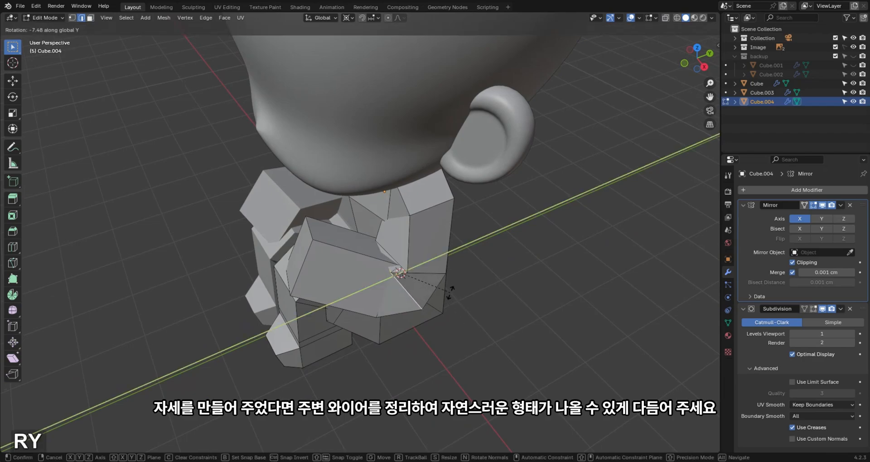
{"action": "left_click", "coordinate": [448, 295]}
{"action": "key", "text": "z"}
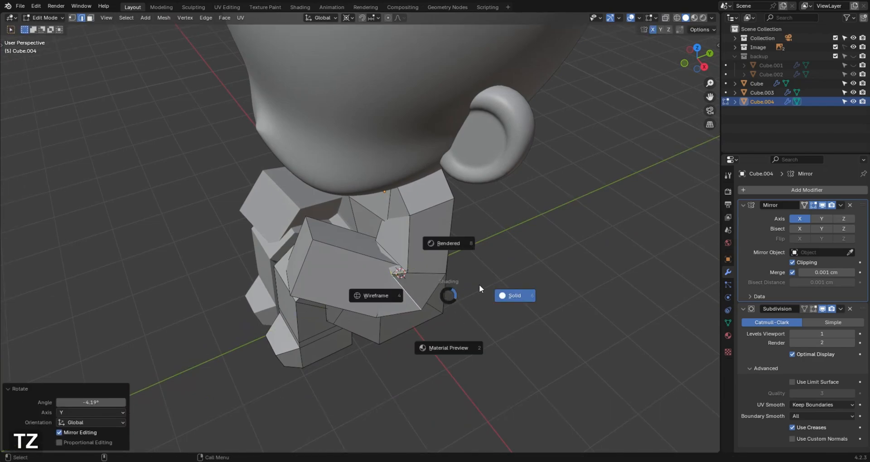
{"action": "key", "text": "z"}
{"action": "left_click", "coordinate": [474, 299]}
Move the elbow's edge loop from two view angles to smooth the bend between upper arm and forearm.
{"action": "key", "text": "g"}
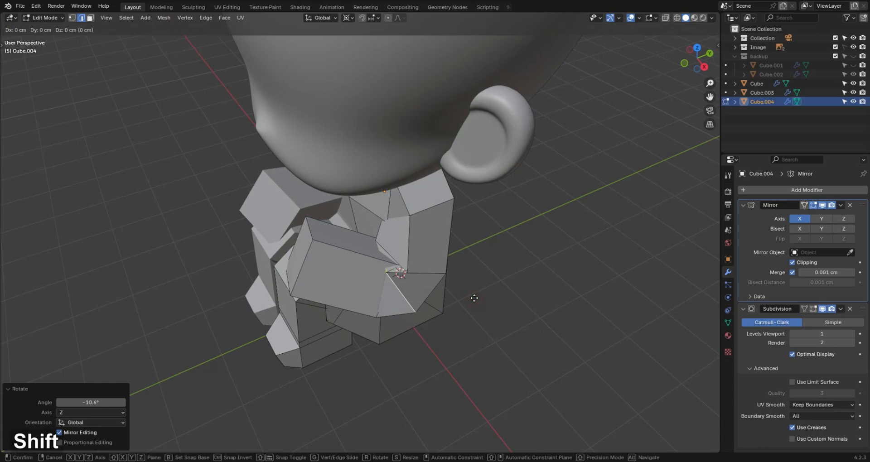
{"action": "left_click", "coordinate": [534, 275]}
{"action": "middle_click_drag", "start_coordinate": [534, 276], "coordinate": [438, 301], "text": "alt"}
{"action": "key", "text": "g"}
{"action": "left_click", "coordinate": [499, 251]}
Select the forearm's faces, try to rotate them around global Y, and undo the rotation.
{"action": "key", "text": "3"}
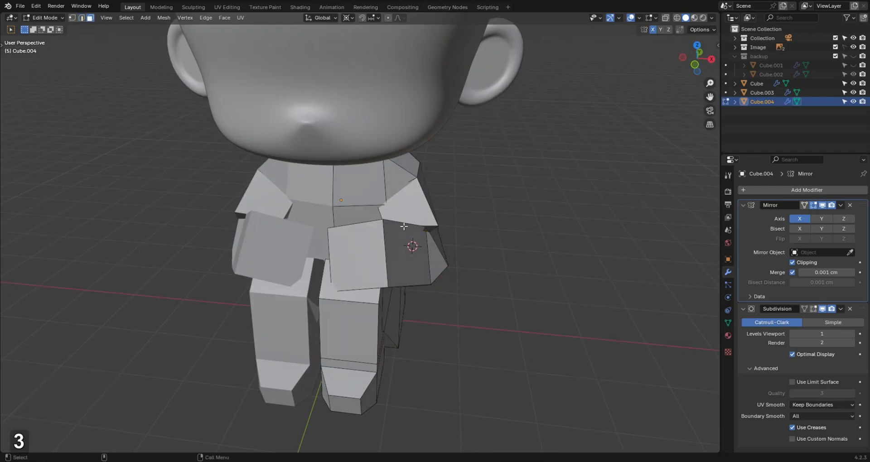
{"action": "left_click", "coordinate": [363, 256], "text": "shift"}
{"action": "middle_click_drag", "start_coordinate": [362, 256], "coordinate": [425, 307], "text": "alt"}
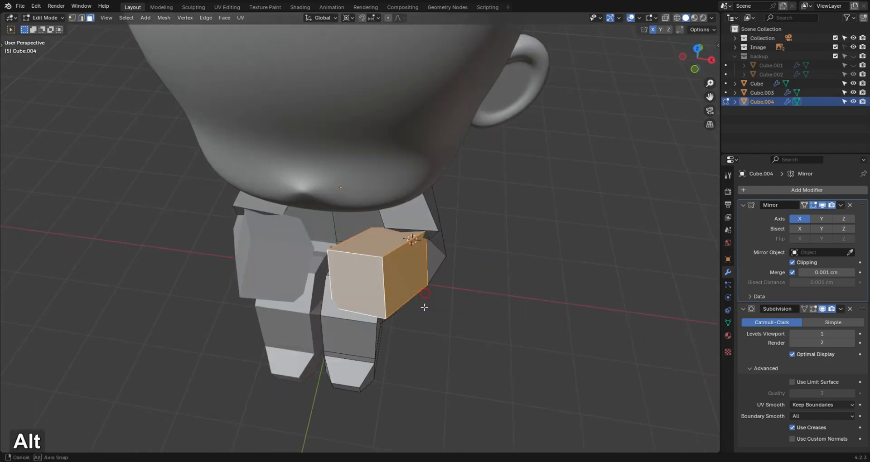
{"action": "key", "text": "r"}
{"action": "key", "text": "y"}
{"action": "key", "text": "ctrl+z"}
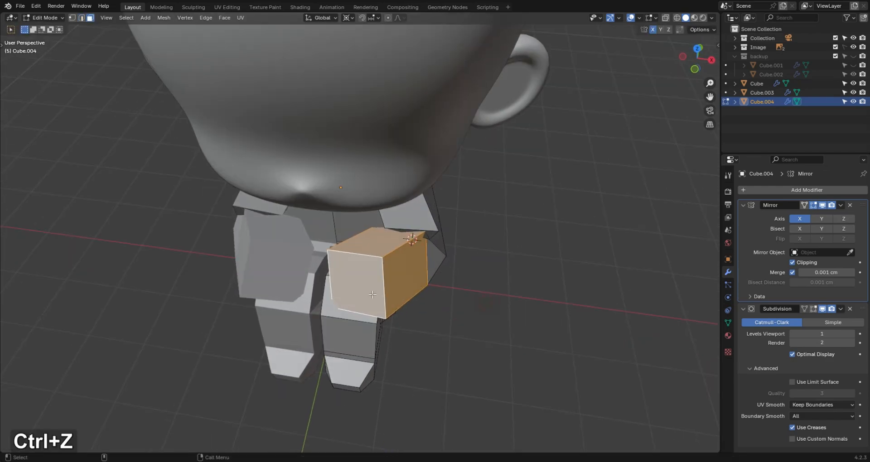
Snap the 3D cursor to the wrist's end face and rotate the forearm's side faces about -5° around global Z.
{"action": "left_click", "coordinate": [345, 284]}
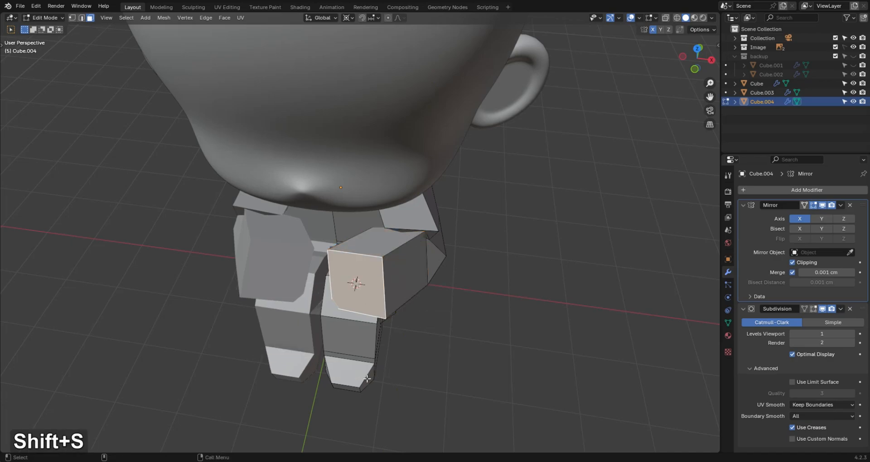
{"action": "left_click", "coordinate": [407, 247]}
{"action": "double_click", "coordinate": [406, 246], "text": "ctrl"}
{"action": "key", "text": "r"}
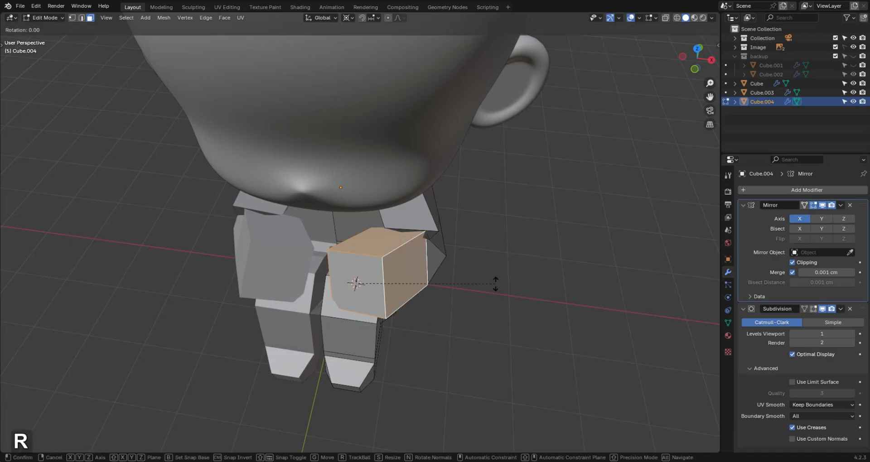
{"action": "key", "text": "y"}
{"action": "key", "text": "x"}
{"action": "key", "text": "z"}
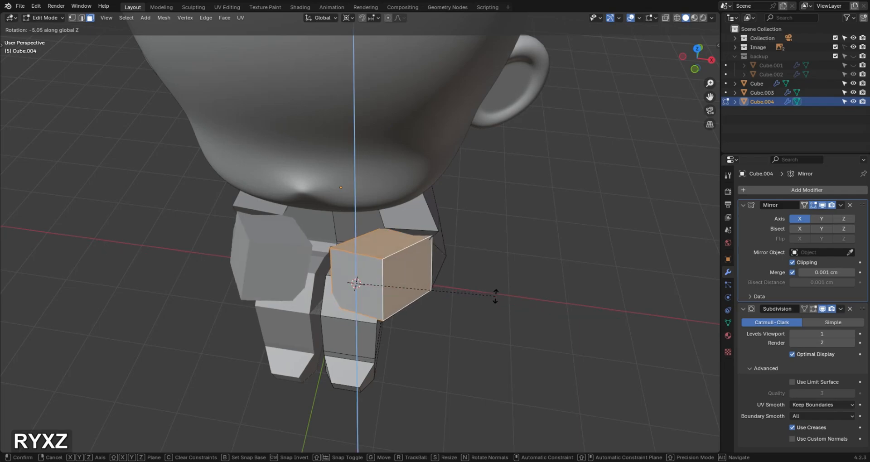
{"action": "left_click", "coordinate": [495, 299]}
With X-ray on, move the vertex inside the elbow fold about 0.7 cm inward, 1.9 cm forward and 0.27 cm up.
{"action": "left_click_drag", "start_coordinate": [495, 299], "coordinate": [403, 278], "text": "alt"}
{"action": "key", "text": "2"}
{"action": "key", "text": "alt+z"}
{"action": "middle_click_drag", "start_coordinate": [403, 277], "coordinate": [351, 256], "text": "alt"}
{"action": "scroll", "coordinate": [352, 257], "scroll_direction": "up", "scroll_amount": 3}
{"action": "key", "text": "1"}
{"action": "key", "text": "g"}
{"action": "key", "text": "g"}
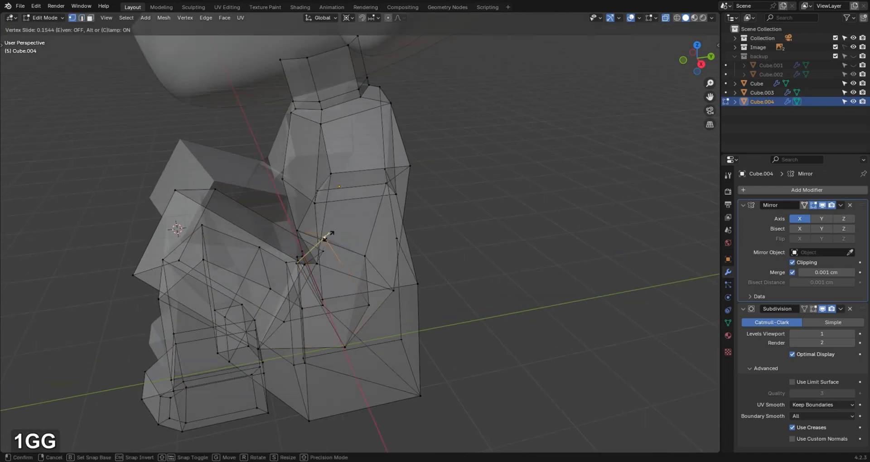
{"action": "key", "text": "g"}
{"action": "left_click", "coordinate": [299, 240]}
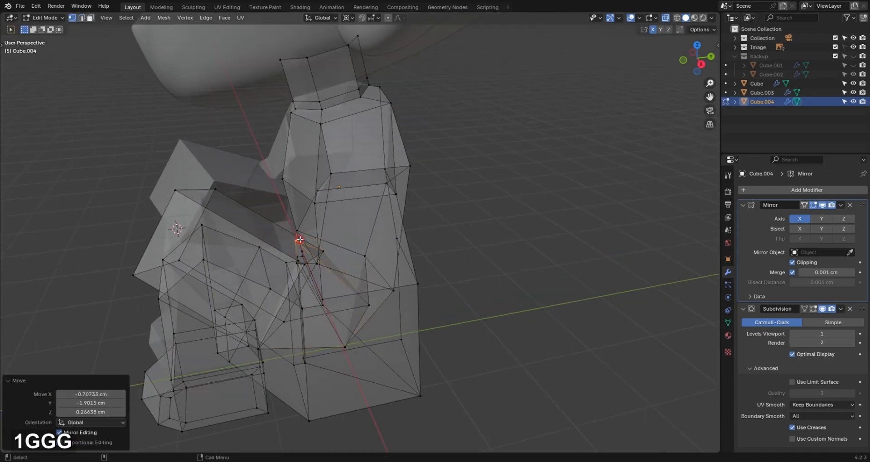
Reposition the vertex inside the elbow fold from two view angles, with X-ray switched on and off.
{"action": "mouse_move", "coordinate": [348, 258]}
{"action": "left_mouse_down", "text": "alt"}
{"action": "mouse_move", "coordinate": [358, 265]}
{"action": "mouse_move", "coordinate": [351, 269]}
{"action": "mouse_move", "coordinate": [412, 258]}
{"action": "mouse_move", "coordinate": [363, 257]}
{"action": "mouse_move", "coordinate": [407, 229]}
{"action": "left_mouse_up", "text": "alt"}
{"action": "key", "text": "alt+z"}
{"action": "key", "text": "g"}
{"action": "left_click", "coordinate": [343, 266]}
{"action": "key", "text": "alt+z"}
{"action": "key", "text": "g"}
{"action": "left_click", "coordinate": [485, 206]}
{"action": "key", "text": "Tab"}
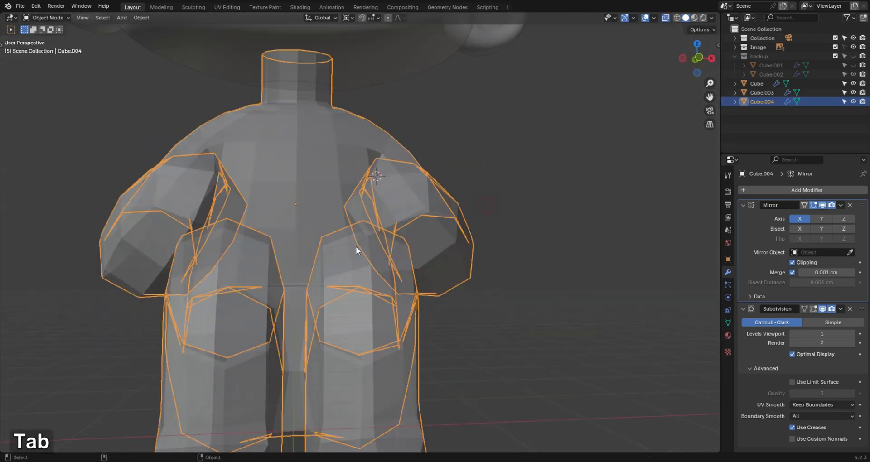
In the front view, move the elbow's outer vertices to the reference arm outline, shifting the side vertex about 0.46 cm outward.
{"action": "left_click_drag", "start_coordinate": [355, 246], "coordinate": [331, 225], "text": "alt"}
{"action": "key", "text": "alt+z"}
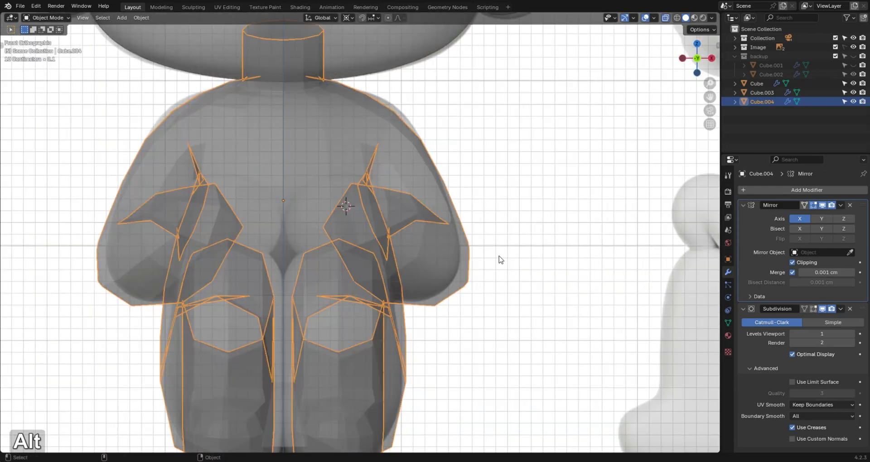
{"action": "key", "text": "Tab"}
{"action": "left_click", "coordinate": [490, 295]}
{"action": "key", "text": "g"}
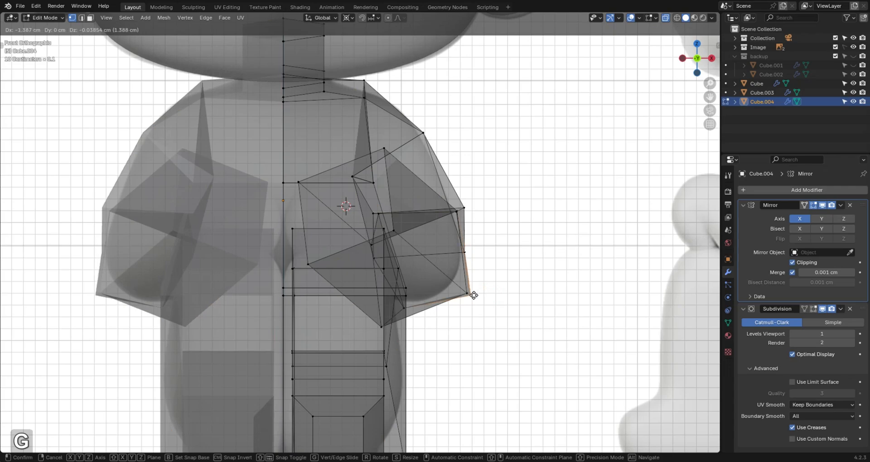
{"action": "left_click", "coordinate": [474, 295]}
{"action": "left_click", "coordinate": [460, 295]}
{"action": "key", "text": "g"}
{"action": "left_click", "coordinate": [477, 297]}
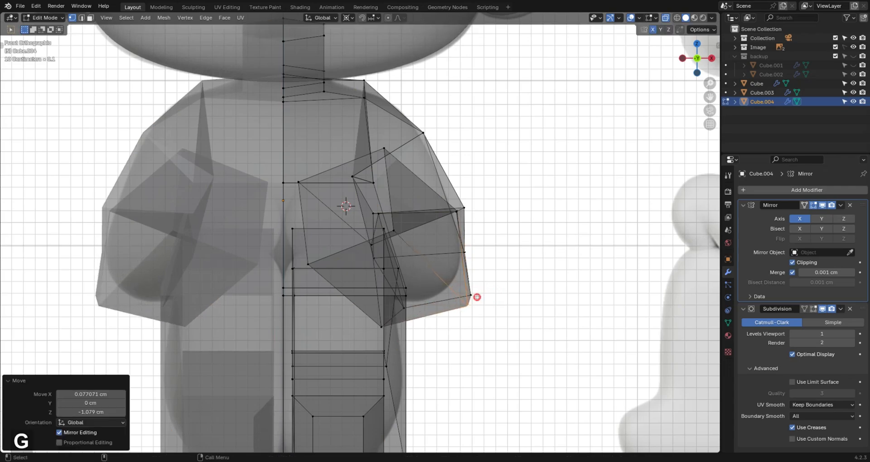
{"action": "left_click", "coordinate": [471, 256]}
{"action": "key", "text": "g"}
{"action": "left_click", "coordinate": [476, 259]}
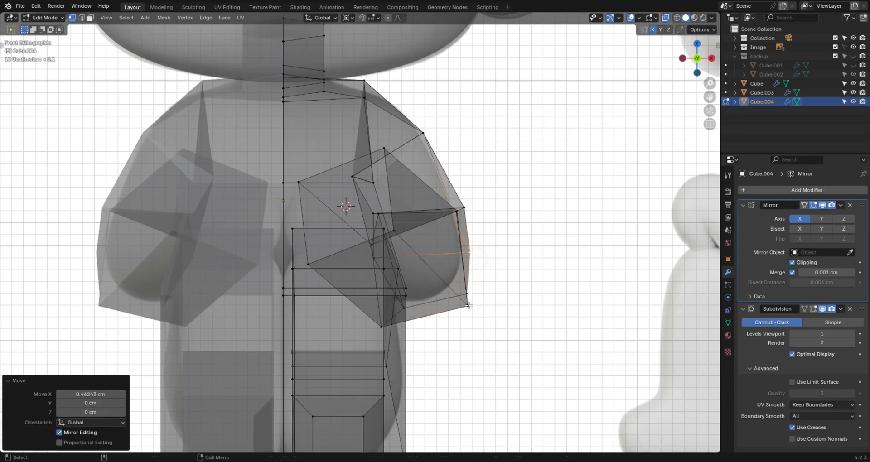
Pull the elbow's lower outer corner inward and move its lower inner corner vertex about 0.15 cm outward and 0.27 cm up.
{"action": "left_click", "coordinate": [467, 306]}
{"action": "key", "text": "g"}
{"action": "left_click", "coordinate": [458, 307]}
{"action": "left_click", "coordinate": [382, 324]}
{"action": "key", "text": "g"}
{"action": "left_click", "coordinate": [384, 318]}
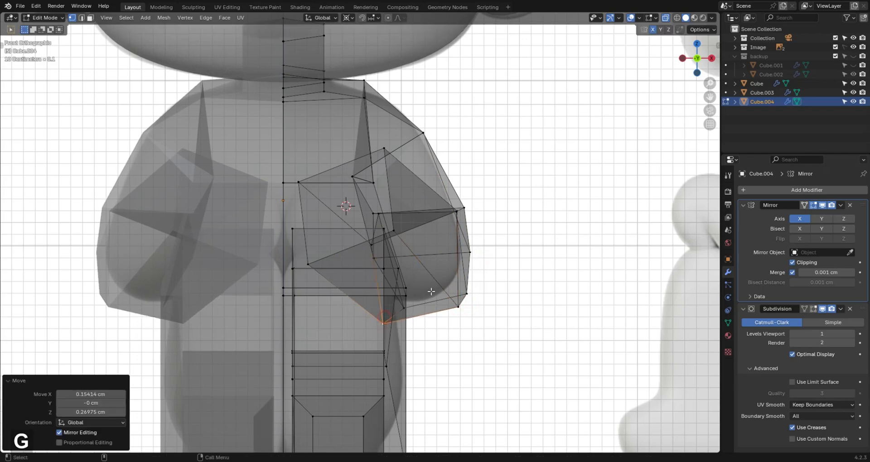
Try to slide the elbow's underside vertex along its edge by a factor of about 0.47, and undo the slide.
{"action": "middle_click_drag", "start_coordinate": [384, 318], "coordinate": [361, 258], "text": "alt"}
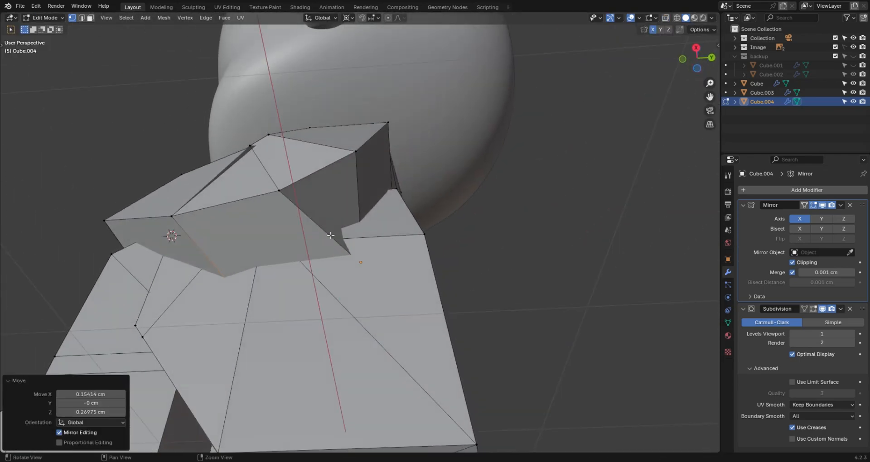
{"action": "key", "text": "alt+z"}
{"action": "key", "text": "g"}
{"action": "key", "text": "g"}
{"action": "left_click", "coordinate": [321, 269]}
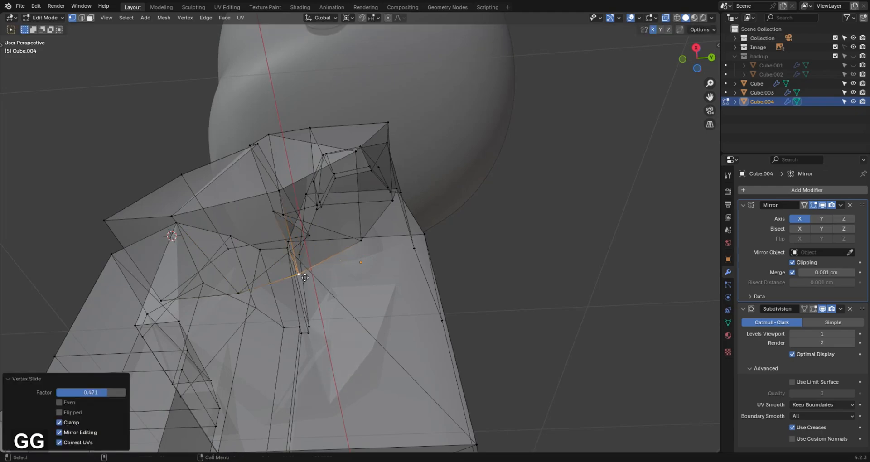
{"action": "key", "text": "ctrl+z"}
From the front view, move the elbow's underside vertex about 0.69 cm inward and 0.84 cm up.
{"action": "key", "text": "alt+z"}
{"action": "key", "text": "grave"}
{"action": "left_click", "coordinate": [247, 196]}
{"action": "key", "text": "alt+z"}
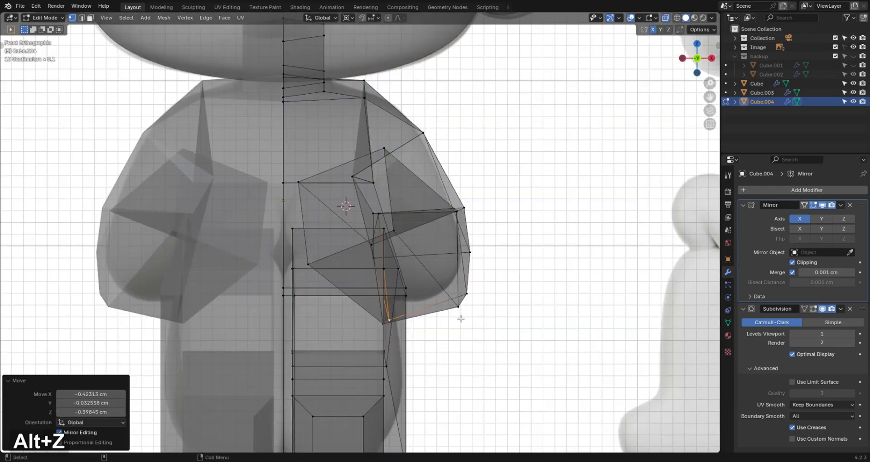
{"action": "key", "text": "g"}
{"action": "left_click", "coordinate": [431, 310]}
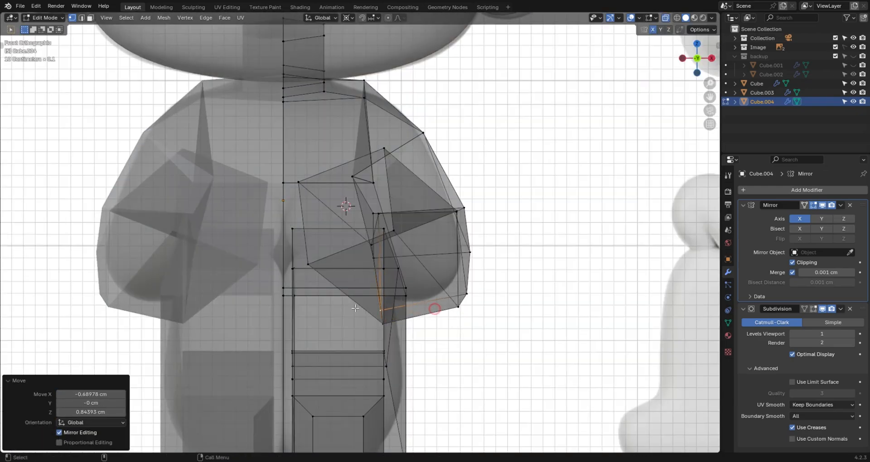
Lower the upper inner vertex of the elbow fold in the front view.
{"action": "key", "text": "Tab"}
{"action": "key", "text": "g"}
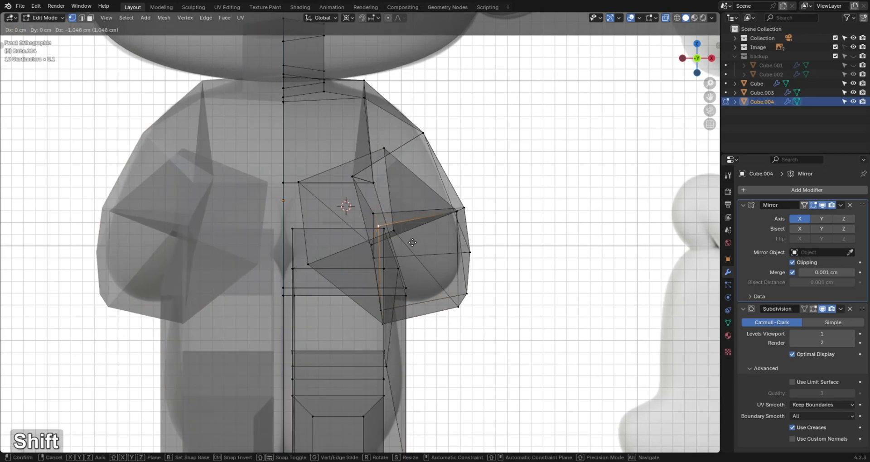
{"action": "left_click", "coordinate": [390, 248]}
{"action": "key", "text": "alt+z"}
{"action": "middle_click_drag", "start_coordinate": [390, 250], "coordinate": [358, 316]}
{"action": "key", "text": "Tab"}
{"action": "middle_click_drag", "start_coordinate": [398, 301], "coordinate": [528, 254]}
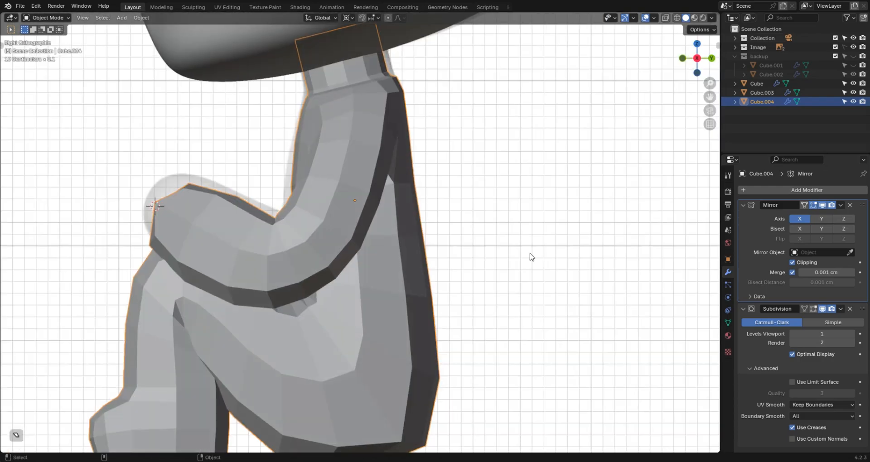
In the side view, scale the forearm's faces to about 0.943 and rotate them about -3.45° while seating them against the elbow.
{"action": "key", "text": "alt+z"}
{"action": "key", "text": "Tab"}
{"action": "middle_click", "coordinate": [374, 236], "text": "alt"}
{"action": "key", "text": "alt+z"}
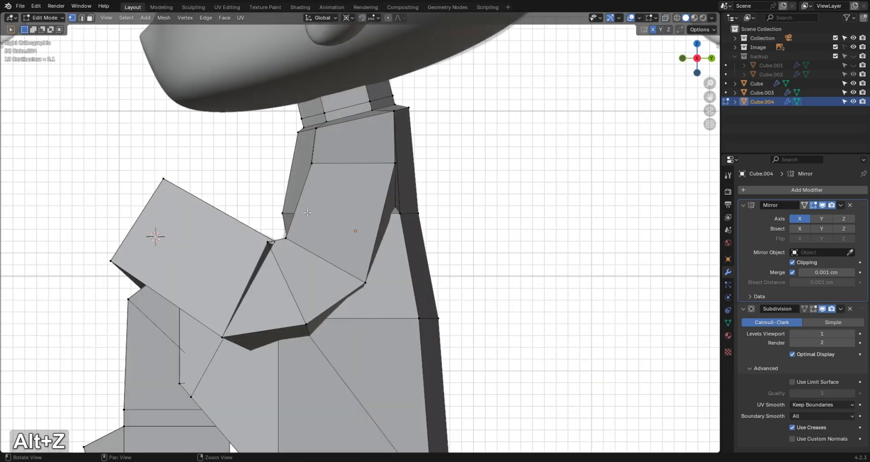
{"action": "key", "text": "alt+z"}
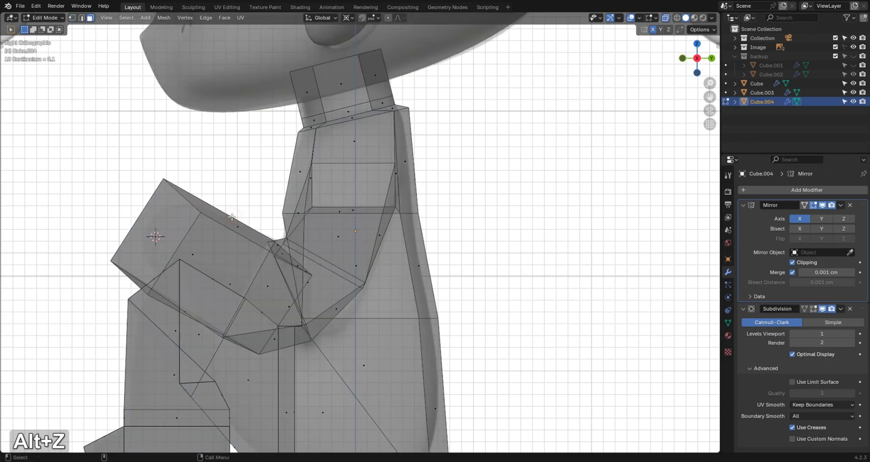
{"action": "key", "text": "s"}
{"action": "left_click", "coordinate": [373, 251]}
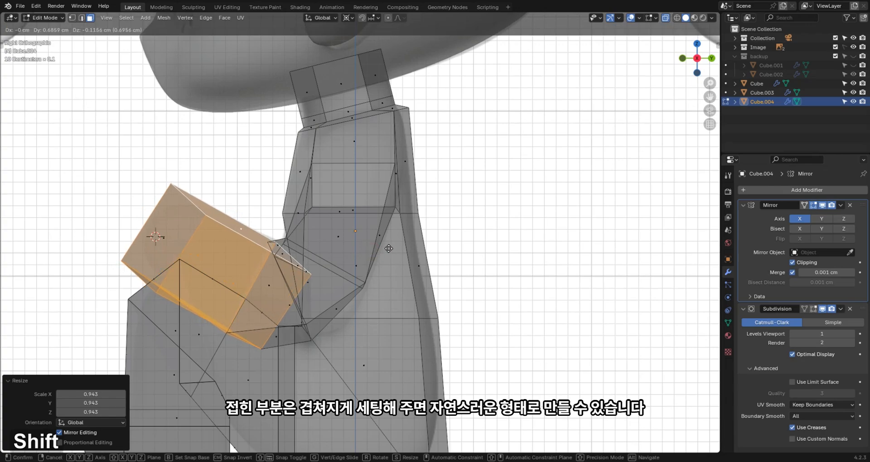
{"action": "key", "text": "r"}
{"action": "left_click", "coordinate": [389, 230]}
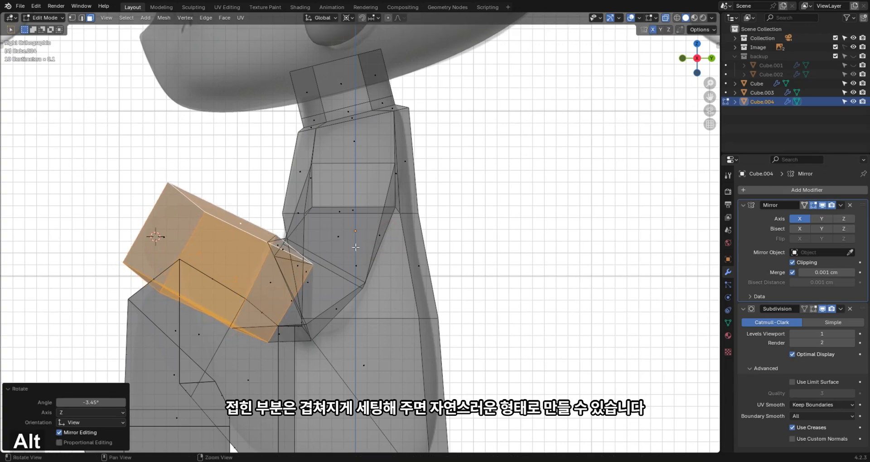
Move the individual vertices at the top of the elbow fold up and back so the forearm overlaps the upper arm.
{"action": "key", "text": "1"}
{"action": "left_click_drag", "start_coordinate": [271, 232], "coordinate": [278, 261]}
{"action": "key", "text": "g"}
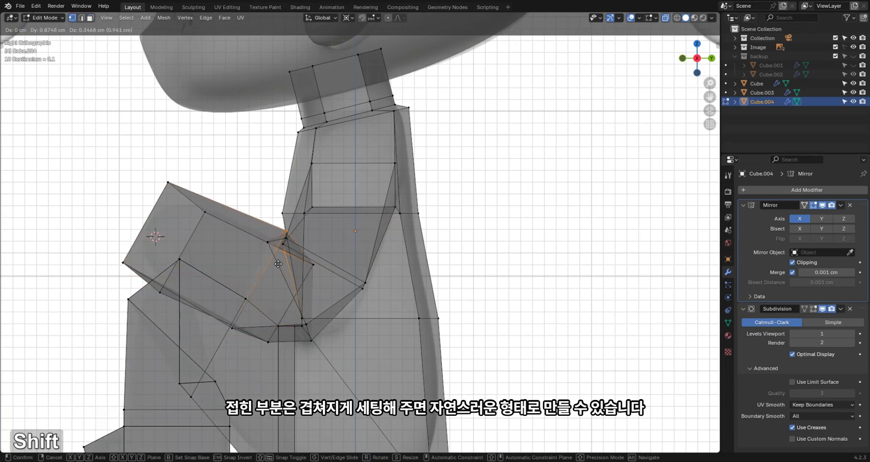
{"action": "left_click", "coordinate": [270, 256]}
{"action": "key", "text": "ctrl+z"}
{"action": "key", "text": "g"}
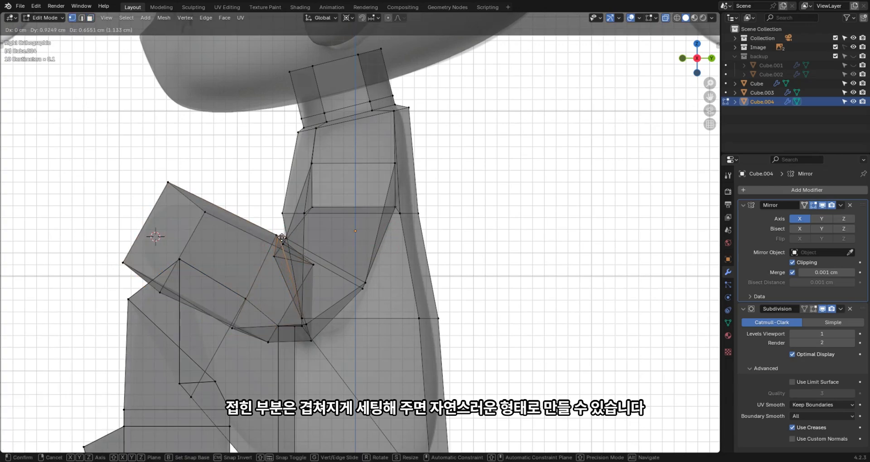
{"action": "left_click", "coordinate": [282, 238]}
{"action": "key", "text": "g"}
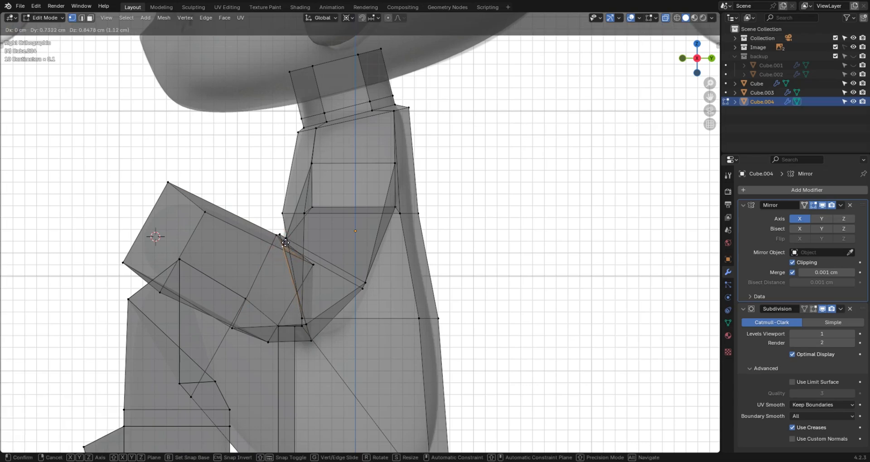
{"action": "left_click", "coordinate": [286, 243]}
In the front view, move the outer shoulder edge of the upper arm up and inward to follow the reference outline.
{"action": "key", "text": "Tab"}
{"action": "key", "text": "alt+z"}
{"action": "left_click_drag", "start_coordinate": [289, 291], "coordinate": [354, 137], "text": "alt"}
{"action": "key", "text": "grave"}
{"action": "left_click", "coordinate": [341, 217]}
{"action": "key", "text": "alt+z"}
{"action": "key", "text": "alt+z"}
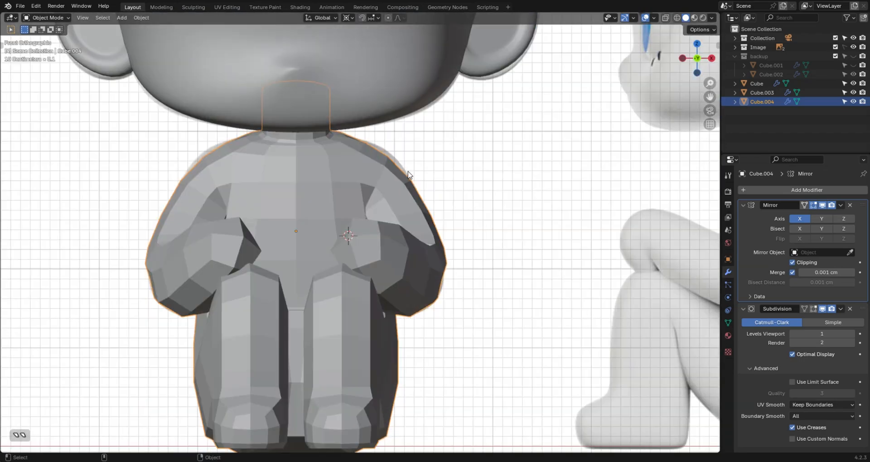
{"action": "key", "text": "Tab"}
{"action": "key", "text": "alt+z"}
{"action": "key", "text": "g"}
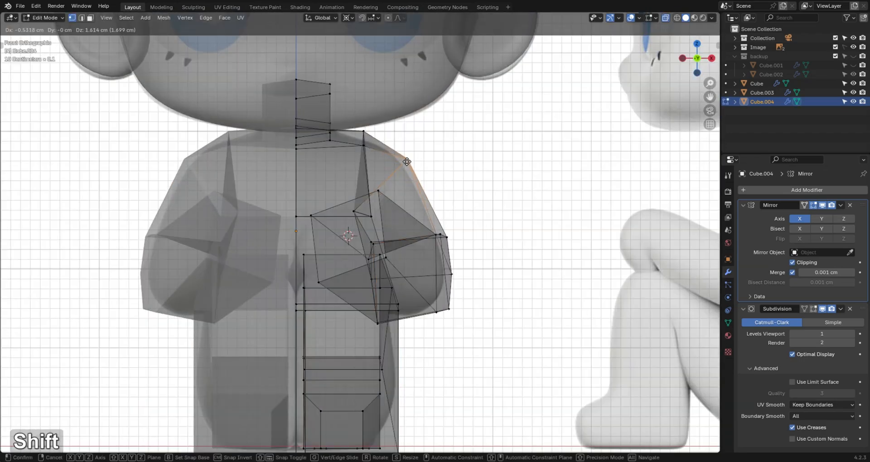
{"action": "left_click", "coordinate": [410, 159]}
{"action": "key", "text": "Tab"}
{"action": "key", "text": "alt+z"}
Fine-tune the outer shoulder edge along global X to match the reference outline.
{"action": "key", "text": "Tab"}
{"action": "key", "text": "alt+z"}
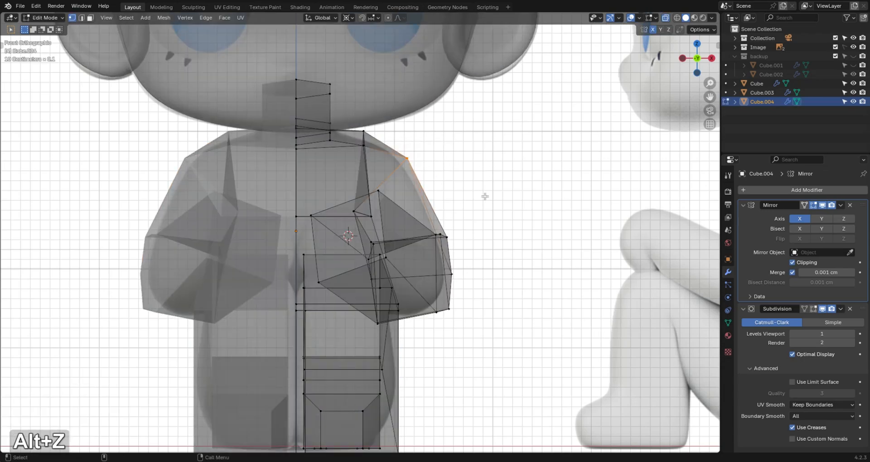
{"action": "key", "text": "g"}
{"action": "key", "text": "x"}
{"action": "left_click", "coordinate": [515, 192], "text": "shift"}
{"action": "key", "text": "Tab"}
{"action": "key", "text": "alt+z"}
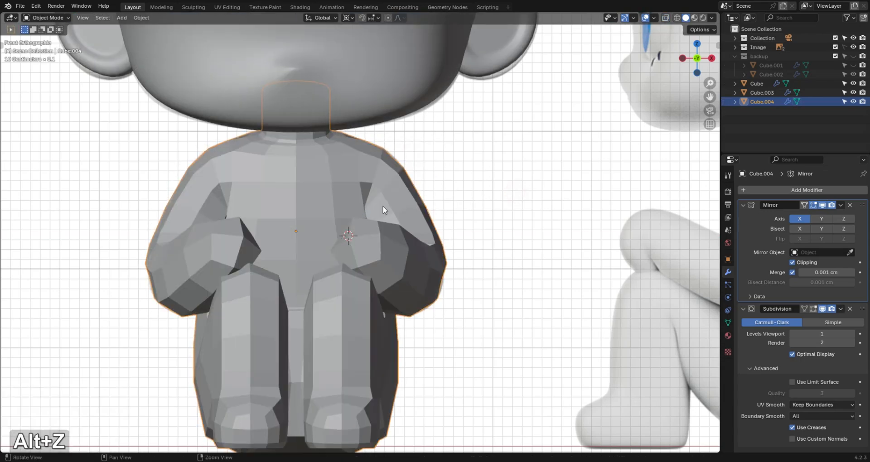
In the side view, try to move the torso vertex behind the elbow along global Y, and undo the move.
{"action": "scroll", "coordinate": [473, 244], "scroll_direction": "down", "scroll_amount": 2}
{"action": "left_click", "coordinate": [474, 252]}
{"action": "left_click_drag", "start_coordinate": [446, 286], "coordinate": [367, 219], "text": "alt"}
{"action": "key", "text": "Tab"}
{"action": "key", "text": "alt+z"}
{"action": "scroll", "coordinate": [329, 250], "scroll_direction": "up", "scroll_amount": 3}
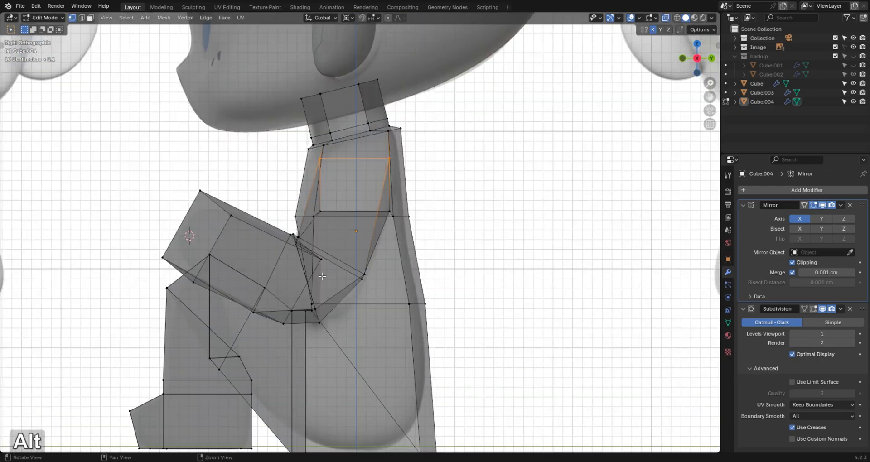
{"action": "scroll", "coordinate": [370, 275], "scroll_direction": "up", "scroll_amount": 1}
{"action": "left_click_drag", "start_coordinate": [311, 296], "coordinate": [442, 258]}
{"action": "key", "text": "g"}
{"action": "key", "text": "y"}
{"action": "left_click", "coordinate": [368, 275]}
{"action": "key", "text": "ctrl+z"}
Move the torso's waist vertex behind the elbow about 1.16 cm forward along global Y.
{"action": "key", "text": "alt+z"}
{"action": "key", "text": "alt+z"}
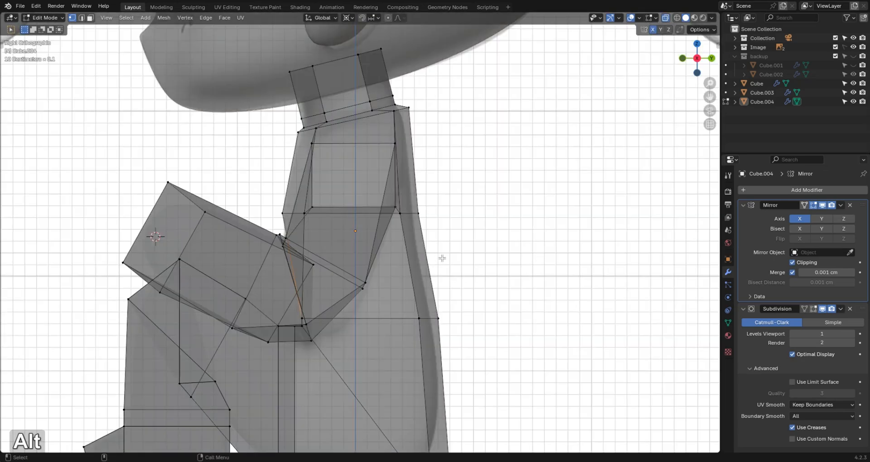
{"action": "key", "text": "g"}
{"action": "key", "text": "y"}
{"action": "left_click", "coordinate": [392, 254]}
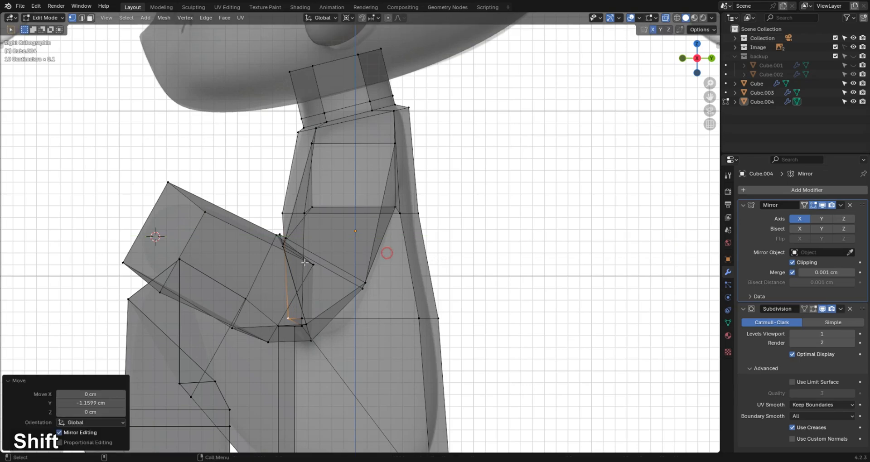
{"action": "key", "text": "Tab"}
{"action": "left_click", "coordinate": [302, 274]}
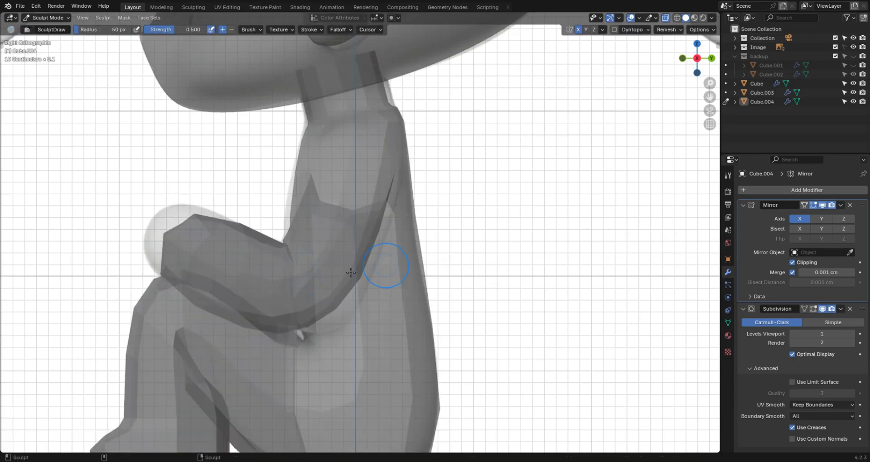
{"action": "key", "text": "Tab"}
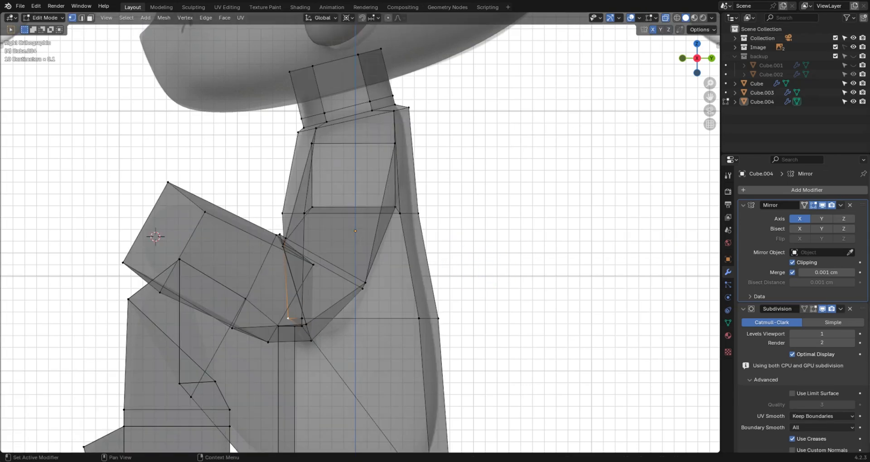
Move the torso vertex beside the front centre line, above the elbow fold, about 0.97 cm forward along global Y.
{"action": "middle_click_drag", "start_coordinate": [320, 224], "coordinate": [353, 229]}
{"action": "key", "text": "alt+z"}
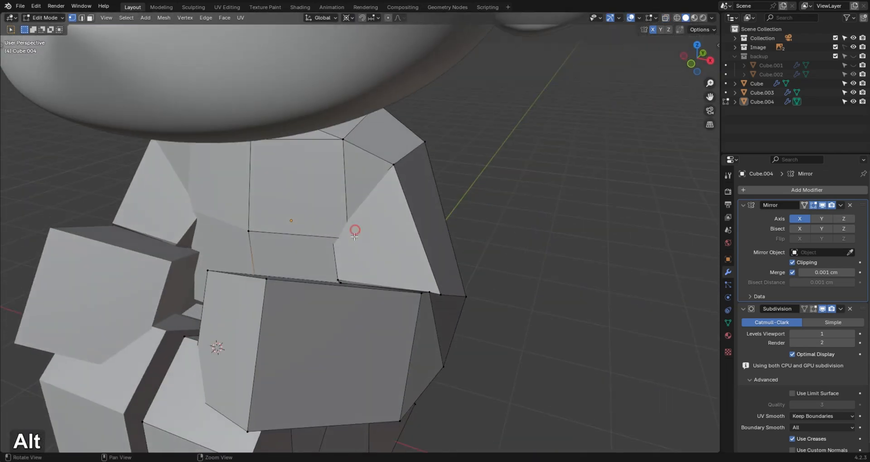
{"action": "key", "text": "alt+z"}
{"action": "key", "text": "KP_3"}
{"action": "key", "text": "alt+z"}
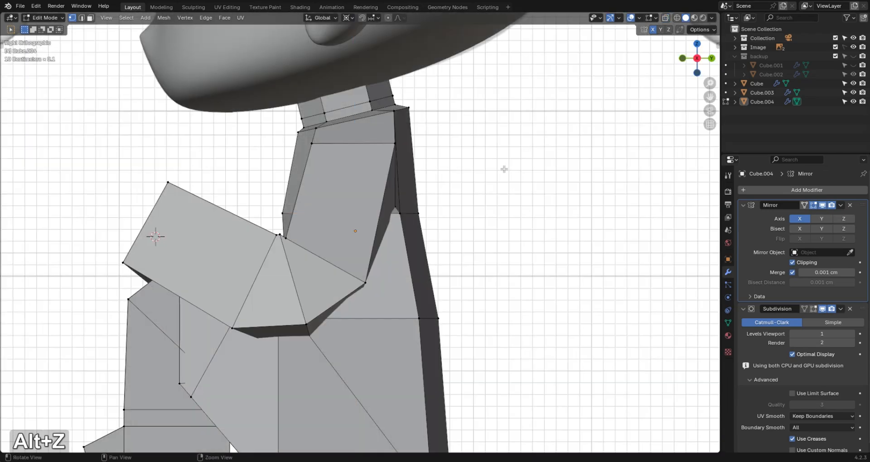
{"action": "key", "text": "alt+z"}
{"action": "key", "text": "g"}
{"action": "key", "text": "y"}
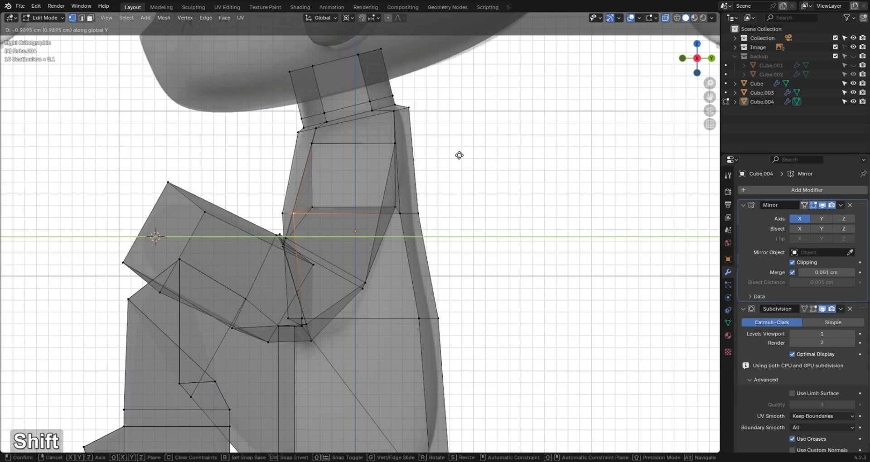
{"action": "left_click", "coordinate": [459, 155]}
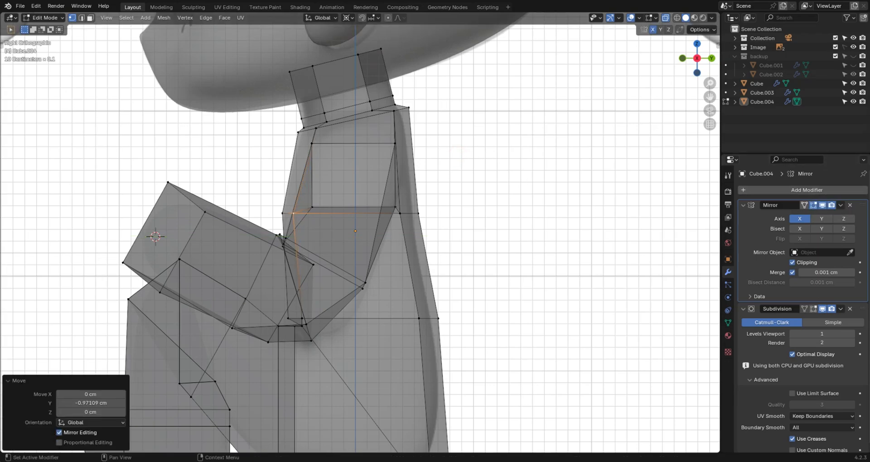
Adjust the torso's front centre vertex at the same height along global Y.
{"action": "left_click", "coordinate": [290, 221]}
{"action": "key", "text": "g"}
{"action": "key", "text": "y"}
{"action": "left_click", "coordinate": [340, 217]}
{"action": "key", "text": "Tab"}
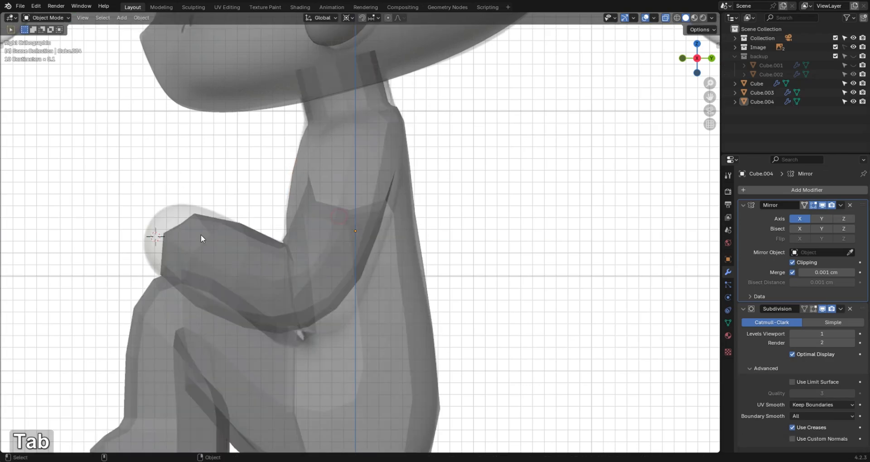
Examine the smoothed body against the reference in the front view and the bent arm from an angled view.
{"action": "key", "text": "alt+z"}
{"action": "mouse_move", "coordinate": [301, 238]}
{"action": "left_mouse_down", "text": "alt"}
{"action": "mouse_move", "coordinate": [403, 251]}
{"action": "mouse_move", "coordinate": [364, 321]}
{"action": "mouse_move", "coordinate": [344, 292]}
{"action": "mouse_move", "coordinate": [343, 238]}
{"action": "mouse_move", "coordinate": [463, 274]}
{"action": "left_mouse_up", "text": "alt"}
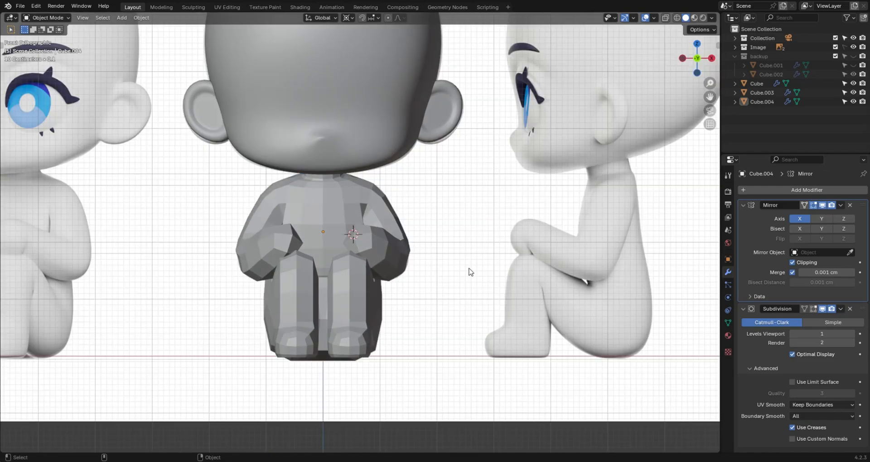
{"action": "scroll", "coordinate": [369, 252], "scroll_direction": "up", "scroll_amount": 4}
{"action": "key", "text": "alt+z"}
{"action": "key", "text": "alt+z"}
{"action": "left_click_drag", "start_coordinate": [425, 226], "coordinate": [191, 290], "text": "alt"}
{"action": "left_click", "coordinate": [267, 285]}
{"action": "middle_click_drag", "start_coordinate": [270, 287], "coordinate": [595, 270], "text": "alt"}
{"action": "key", "text": "Tab"}
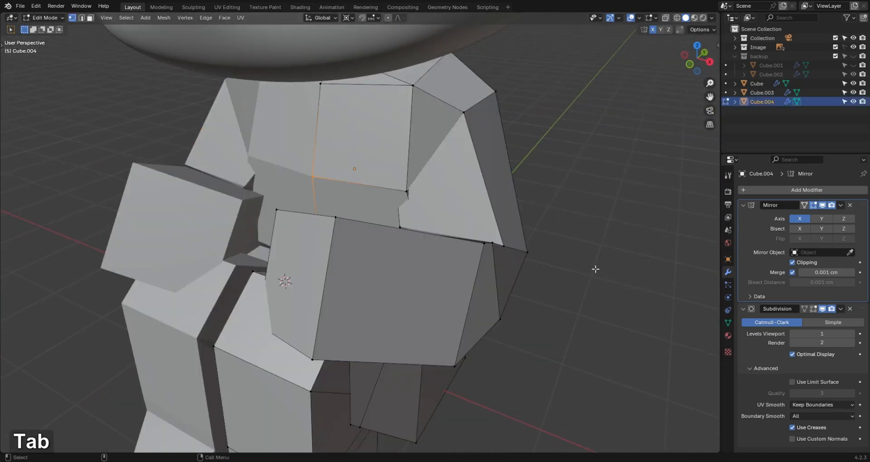
Disable clipping on the Mirror modifier and select the forearm's open-facing end face.
{"action": "scroll", "coordinate": [307, 275], "scroll_direction": "down", "scroll_amount": 2}
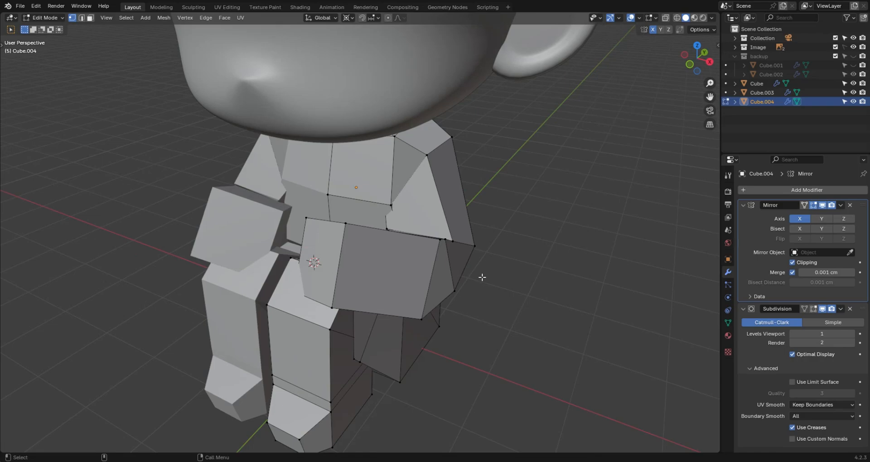
{"action": "left_click", "coordinate": [801, 263]}
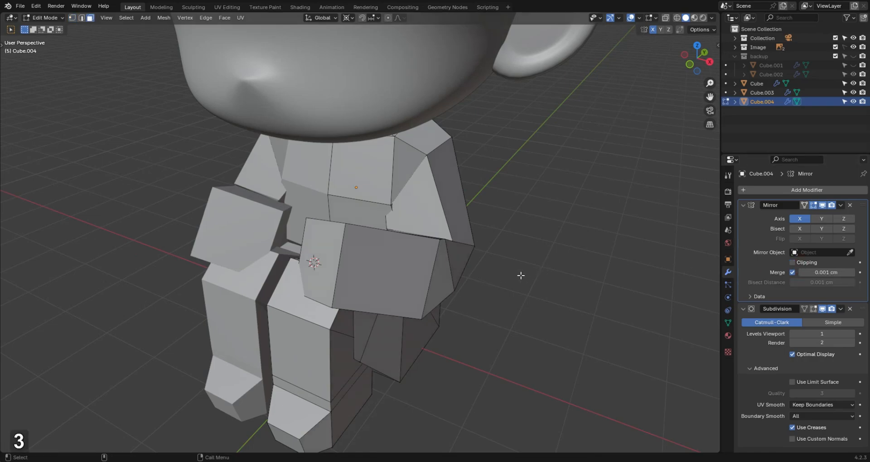
{"action": "left_click", "coordinate": [322, 257]}
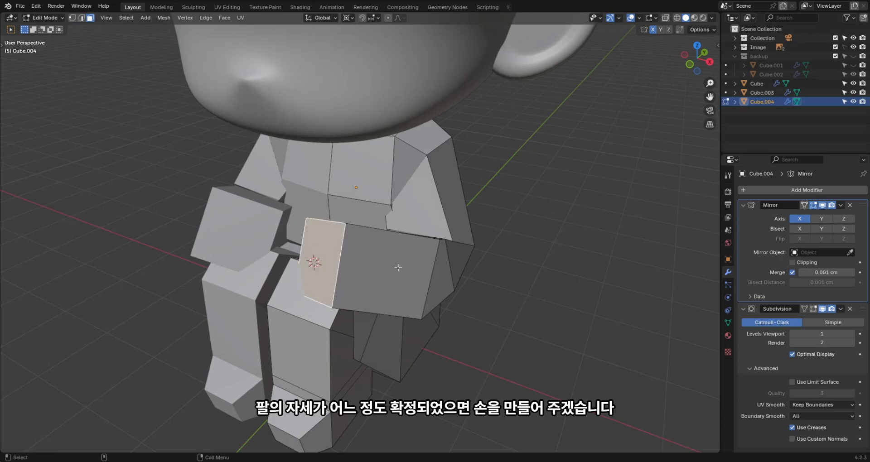
{"action": "key", "text": "e"}
{"action": "left_click", "coordinate": [346, 271]}
{"action": "middle_click_drag", "start_coordinate": [346, 271], "coordinate": [429, 236]}
{"action": "key", "text": "ctrl+z"}
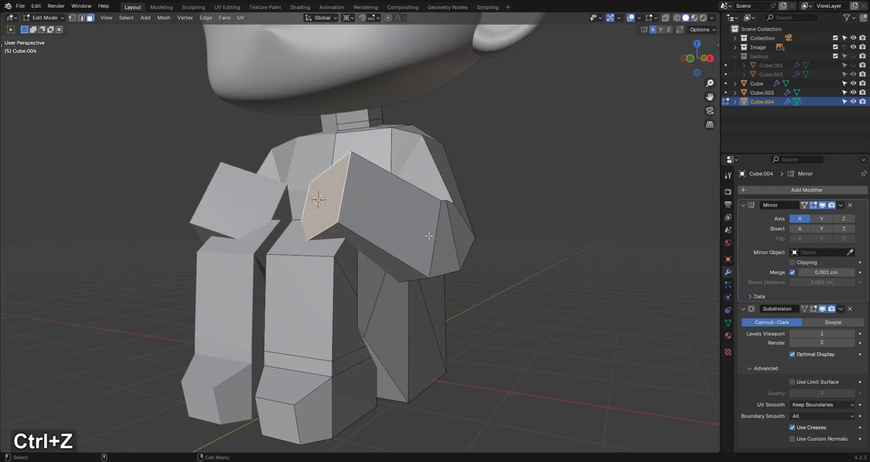
Slide the forearm's end face back along its edges towards the elbow by a factor of about 0.293.
{"action": "key", "text": "grave"}
{"action": "key", "text": "alt+z"}
{"action": "scroll", "coordinate": [285, 242], "scroll_direction": "up", "scroll_amount": 2}
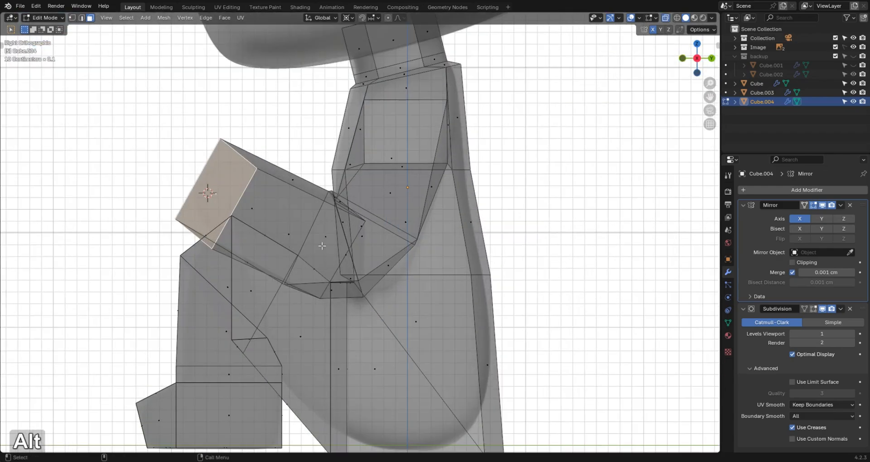
{"action": "key", "text": "g"}
{"action": "key", "text": "g"}
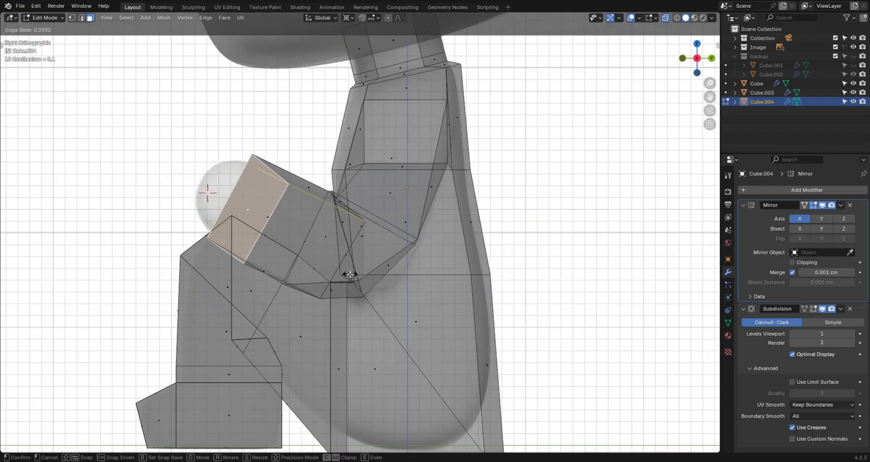
{"action": "left_click", "coordinate": [350, 274]}
Extrude the forearm's end face about 5.28 cm along its normal to form the hand.
{"action": "key", "text": "alt+z"}
{"action": "middle_click_drag", "start_coordinate": [254, 206], "coordinate": [324, 242]}
{"action": "key", "text": "e"}
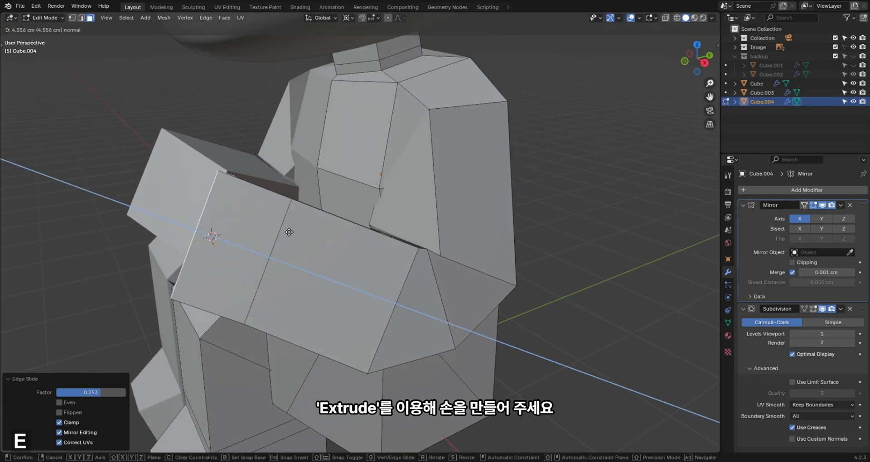
{"action": "left_click", "coordinate": [285, 229]}
{"action": "key", "text": "alt+z"}
{"action": "key", "text": "alt+z"}
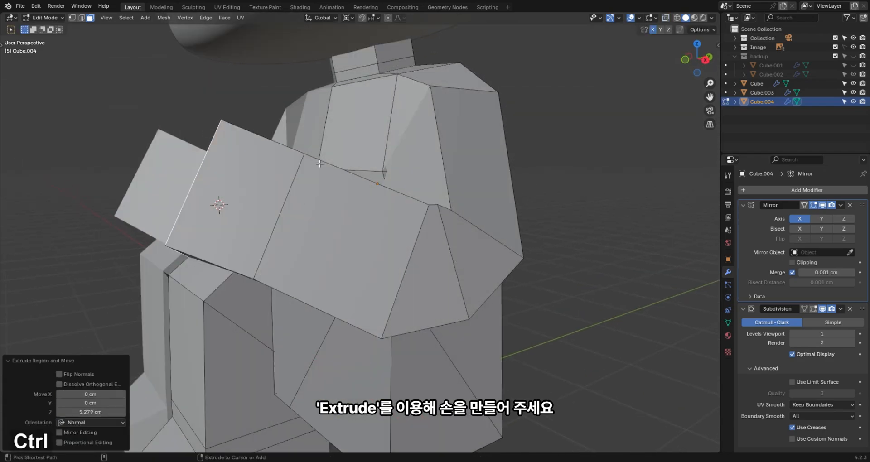
Add an edge loop around the arm close to the wrist boundary, on the hand side.
{"action": "key", "text": "ctrl+r"}
{"action": "left_click", "coordinate": [317, 162]}
{"action": "left_click", "coordinate": [269, 134]}
{"action": "middle_click_drag", "start_coordinate": [226, 185], "coordinate": [343, 183]}
{"action": "left_click_drag", "start_coordinate": [343, 183], "coordinate": [354, 192], "text": "alt"}
{"action": "left_click_drag", "start_coordinate": [380, 226], "coordinate": [446, 257], "text": "alt"}
{"action": "left_click", "coordinate": [300, 210]}
{"action": "left_click", "coordinate": [271, 230]}
Select the edge loop where the forearm meets the elbow and snap the 3D cursor to it.
{"action": "left_click", "coordinate": [458, 310]}
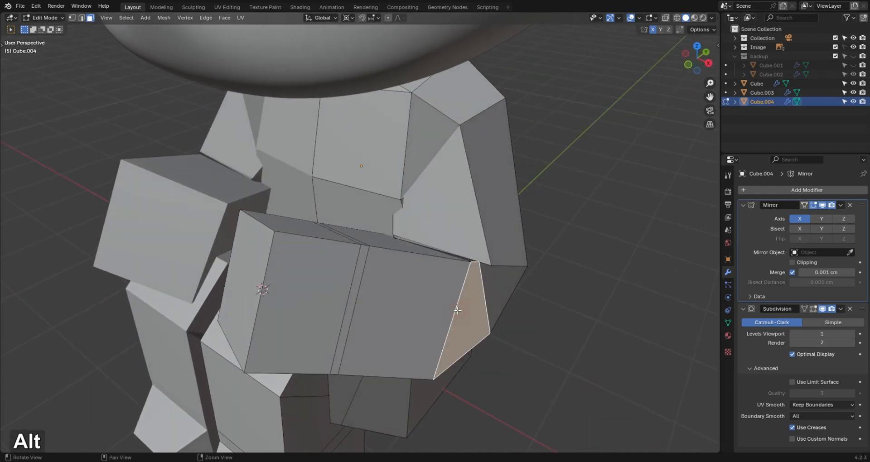
{"action": "key", "text": "2"}
{"action": "left_click", "coordinate": [458, 311]}
{"action": "key", "text": "3"}
{"action": "left_click", "coordinate": [457, 310]}
{"action": "left_click", "coordinate": [458, 310], "text": "alt"}
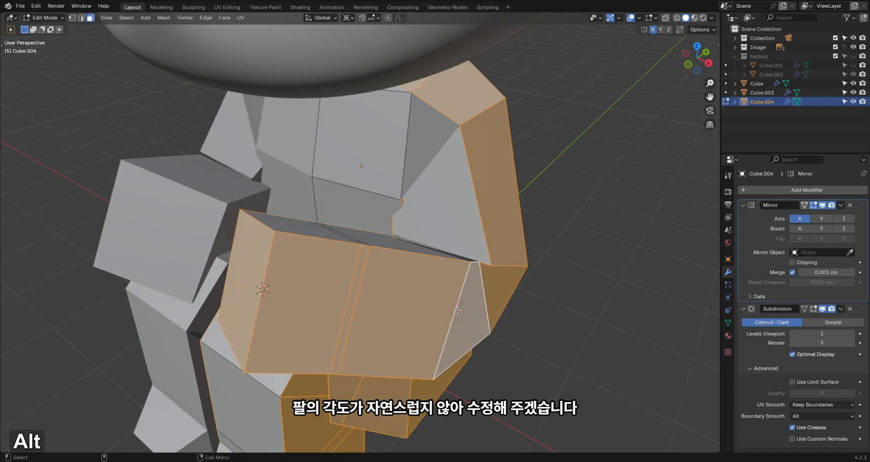
{"action": "key", "text": "2"}
{"action": "key", "text": "shift+s"}
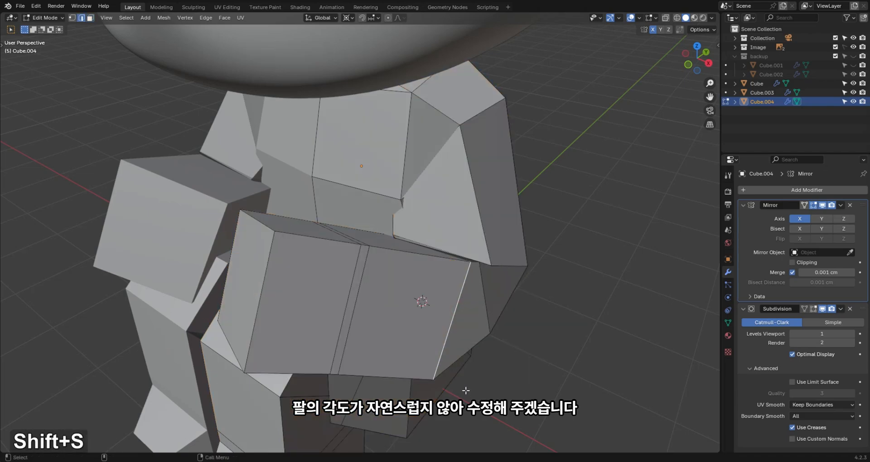
Select the ring of faces running around the forearm and hand.
{"action": "middle_click_drag", "start_coordinate": [447, 334], "coordinate": [455, 253]}
{"action": "key", "text": "3"}
{"action": "left_click", "coordinate": [455, 253], "text": "alt"}
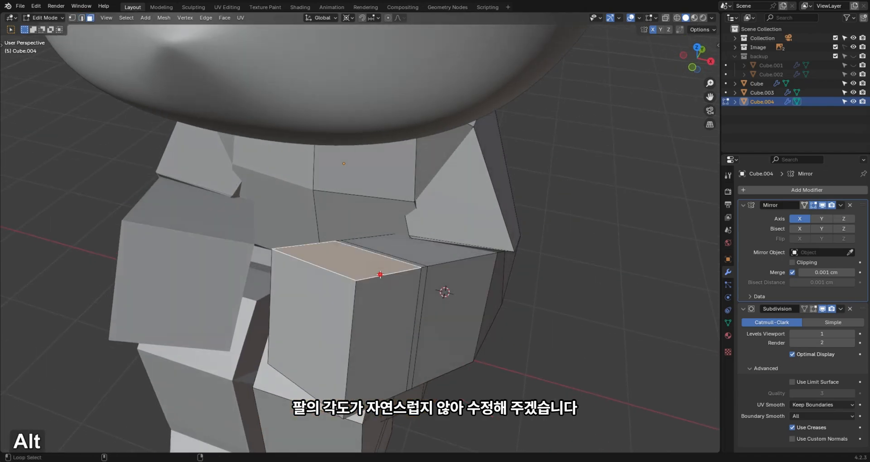
{"action": "left_click", "coordinate": [431, 268], "text": "alt"}
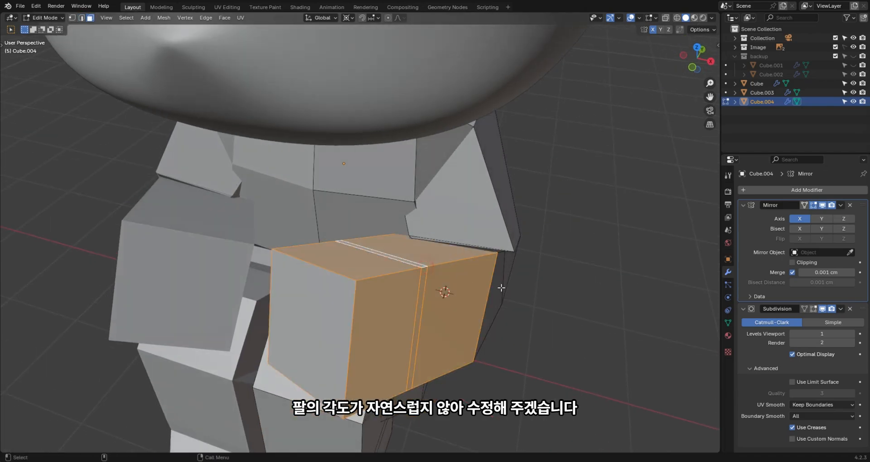
{"action": "key", "text": "r"}
{"action": "key", "text": "z"}
{"action": "key", "text": "ctrl+z"}
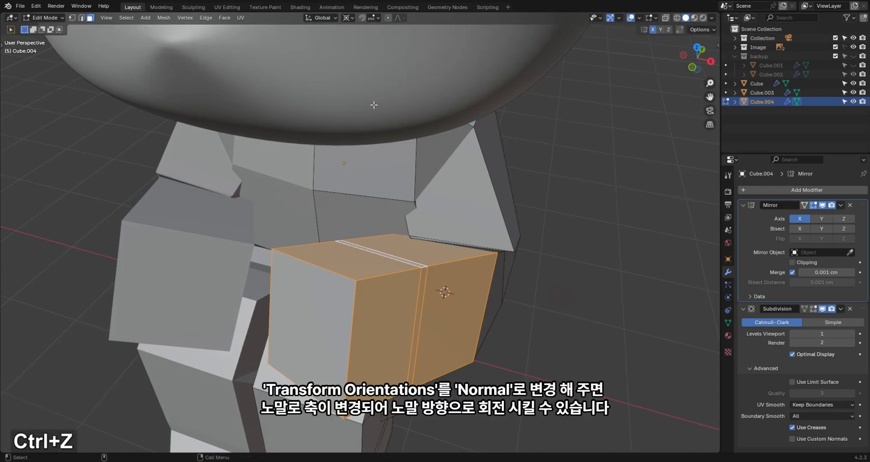
Set the transform orientation to Normal.
{"action": "left_click", "coordinate": [314, 17]}
{"action": "left_click", "coordinate": [315, 66]}
Try to rotate the forearm and hand around the elbow, about -8.48° on normal Y and a little on normal X.
{"action": "key", "text": "r"}
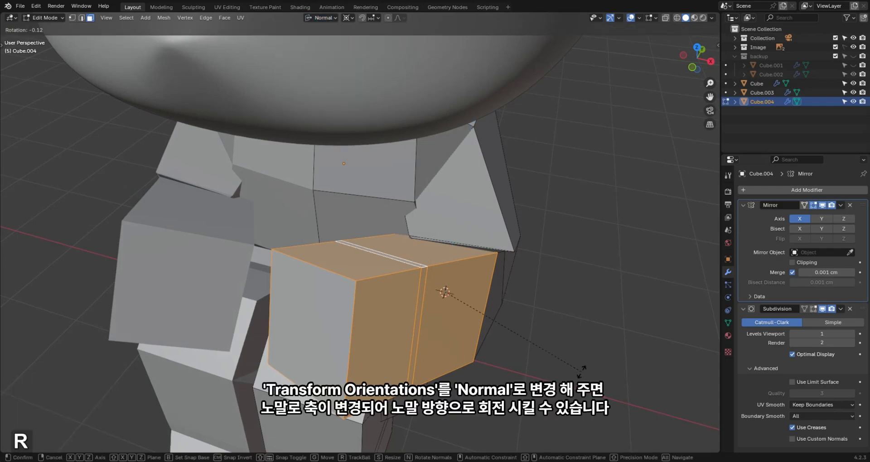
{"action": "key", "text": "z"}
{"action": "key", "text": "y"}
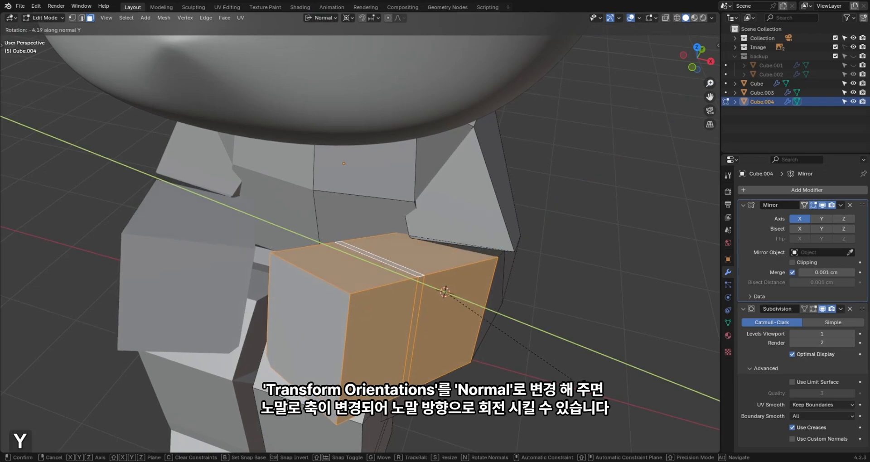
{"action": "left_click", "coordinate": [581, 399]}
{"action": "key", "text": "r"}
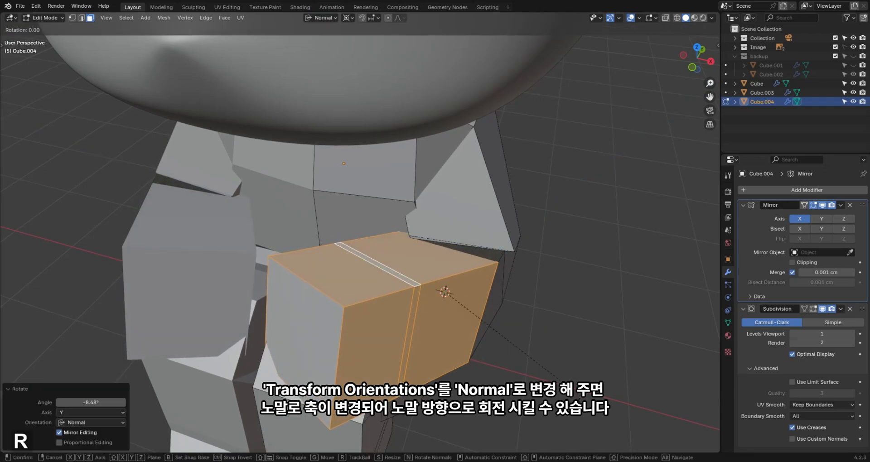
{"action": "key", "text": "x"}
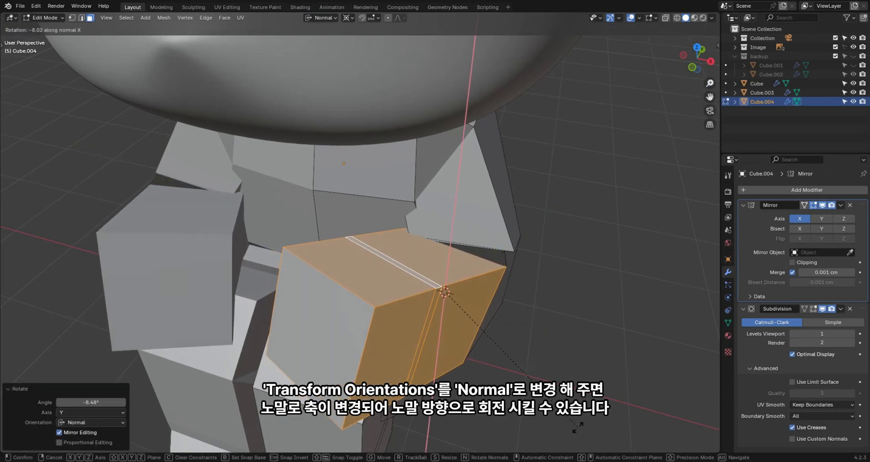
{"action": "left_click", "coordinate": [538, 369]}
Try to rotate the elbow's edge loop about normal Z, and undo the forearm rotations.
{"action": "middle_click_drag", "start_coordinate": [538, 369], "coordinate": [526, 320]}
{"action": "key", "text": "2"}
{"action": "left_click", "coordinate": [414, 333], "text": "alt"}
{"action": "key", "text": "q"}
{"action": "left_click", "coordinate": [415, 333]}
{"action": "key", "text": "r"}
{"action": "key", "text": "y"}
{"action": "key", "text": "z"}
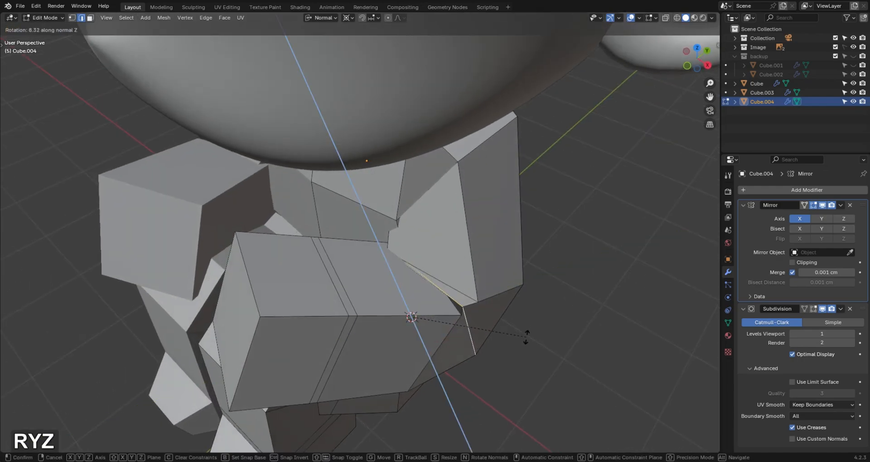
{"action": "key", "text": "Escape"}
{"action": "key", "text": "ctrl+z"}
{"action": "key", "text": "ctrl+z"}
{"action": "key", "text": "ctrl+z"}
{"action": "key", "text": "ctrl+z"}
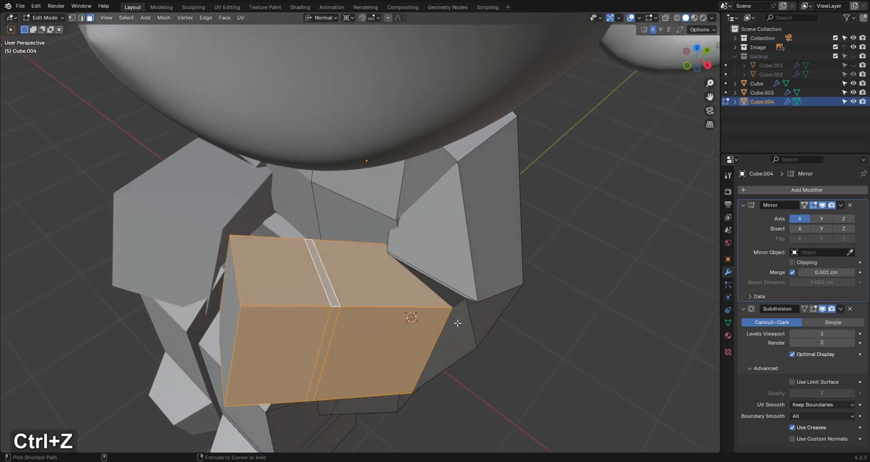
Add the outer elbow face to the forearm selection and rotate it about -6.42° on normal Y and -7.78° on normal X.
{"action": "left_click", "coordinate": [460, 349], "text": "shift"}
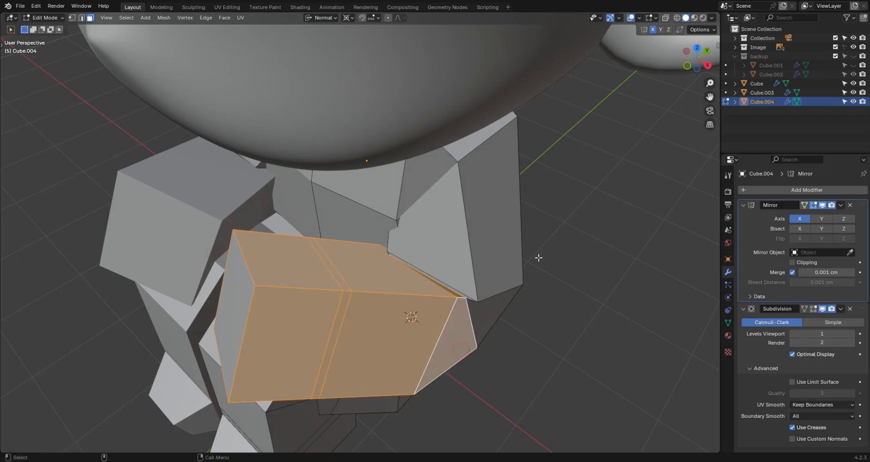
{"action": "key", "text": "r"}
{"action": "key", "text": "y"}
{"action": "left_click", "coordinate": [556, 210]}
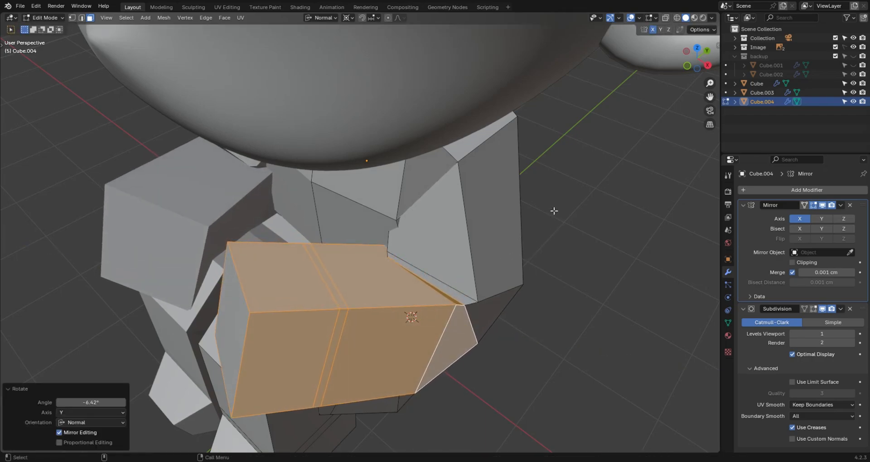
{"action": "key", "text": "r"}
{"action": "key", "text": "z"}
{"action": "key", "text": "x"}
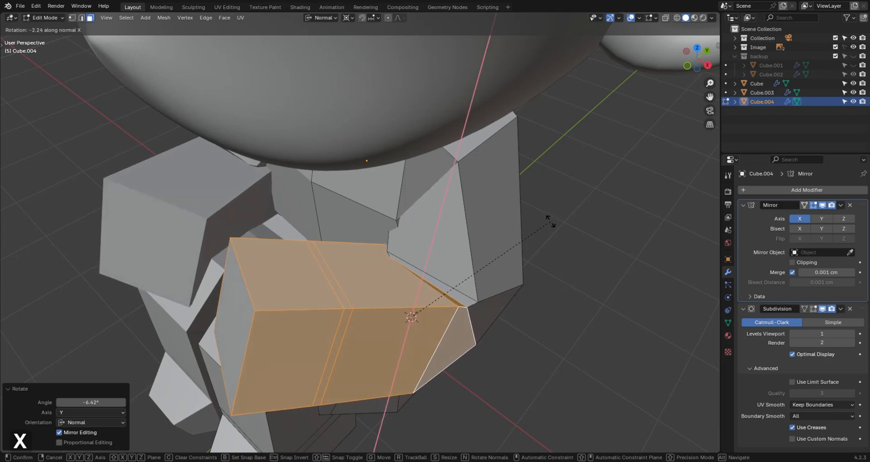
{"action": "left_click", "coordinate": [491, 280]}
Rotate the selected forearm about -11.6° on normal Y, -5.18° on normal X and 11.1° on normal Z.
{"action": "middle_click_drag", "start_coordinate": [491, 279], "coordinate": [525, 248]}
{"action": "key", "text": "r"}
{"action": "key", "text": "y"}
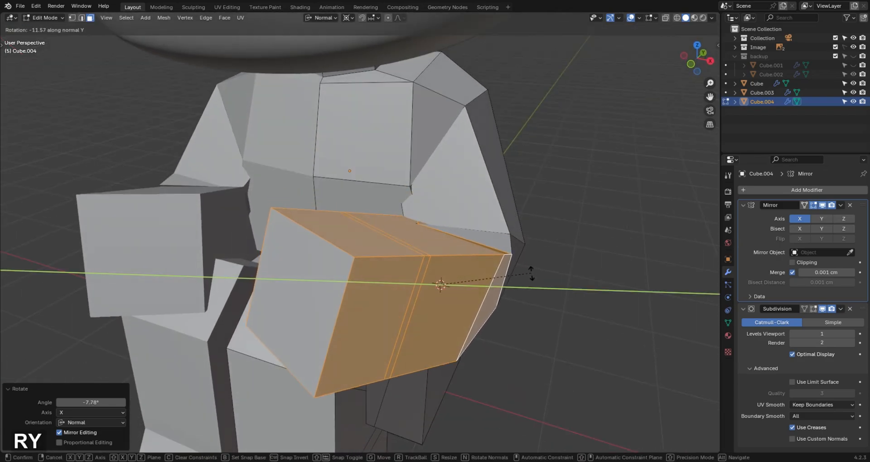
{"action": "left_click", "coordinate": [531, 275]}
{"action": "key", "text": "r"}
{"action": "key", "text": "x"}
{"action": "left_click", "coordinate": [530, 279]}
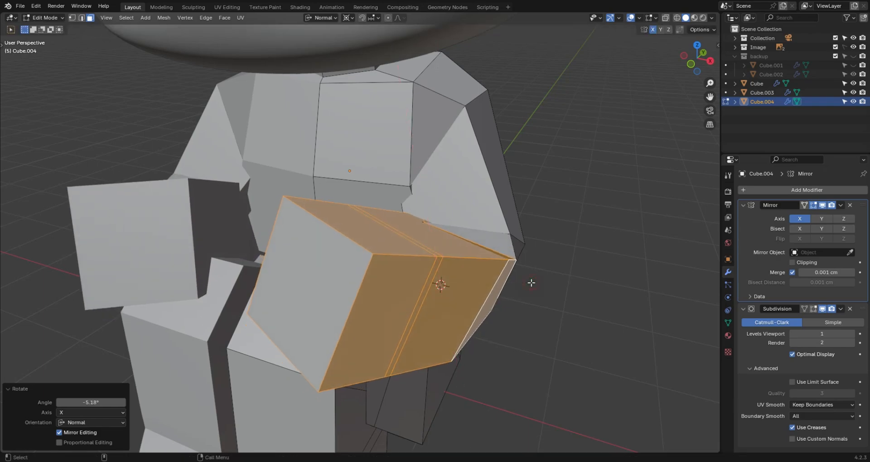
{"action": "key", "text": "r"}
{"action": "key", "text": "z"}
{"action": "left_click", "coordinate": [524, 297]}
Examine the new arm pose from the front and the smoothed body from the side.
{"action": "middle_click_drag", "start_coordinate": [524, 297], "coordinate": [318, 236]}
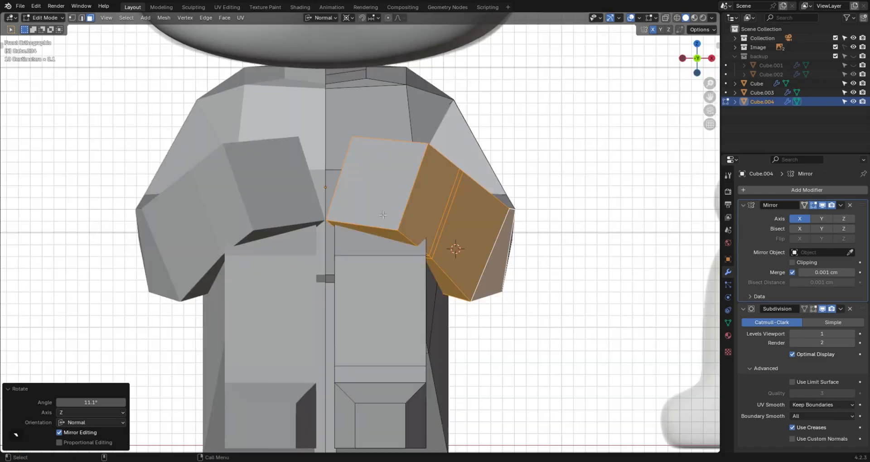
{"action": "key", "text": "Tab"}
{"action": "middle_click_drag", "start_coordinate": [500, 194], "coordinate": [537, 213], "text": "alt"}
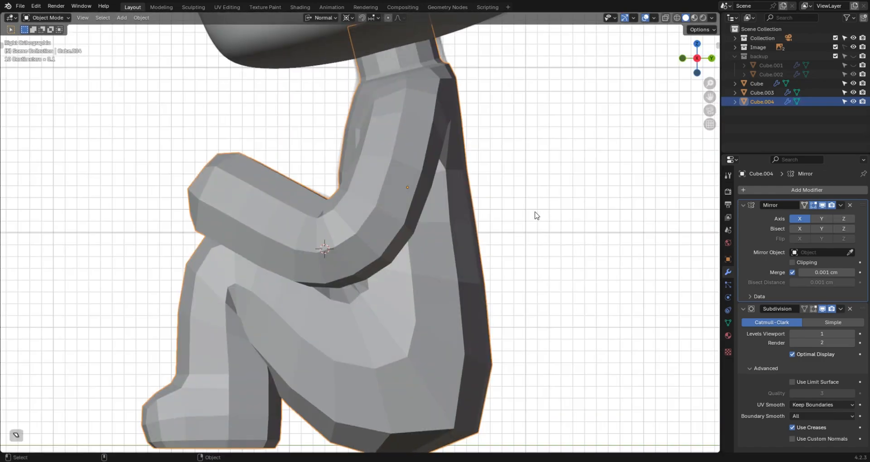
{"action": "key", "text": "alt+z"}
{"action": "key", "text": "alt+z"}
{"action": "key", "text": "Tab"}
Extrude the underside face of the hand about 1.17 cm along its normal to start the fist's fingers.
{"action": "left_click", "coordinate": [475, 227]}
{"action": "middle_click_drag", "start_coordinate": [476, 227], "coordinate": [485, 258], "text": "alt"}
{"action": "key", "text": "alt+z"}
{"action": "middle_click_drag", "start_coordinate": [375, 263], "coordinate": [290, 209], "text": "alt"}
{"action": "key", "text": "alt+z"}
{"action": "left_click", "coordinate": [283, 203], "text": "alt"}
{"action": "left_click", "coordinate": [282, 205], "text": "alt"}
{"action": "key", "text": "alt+z"}
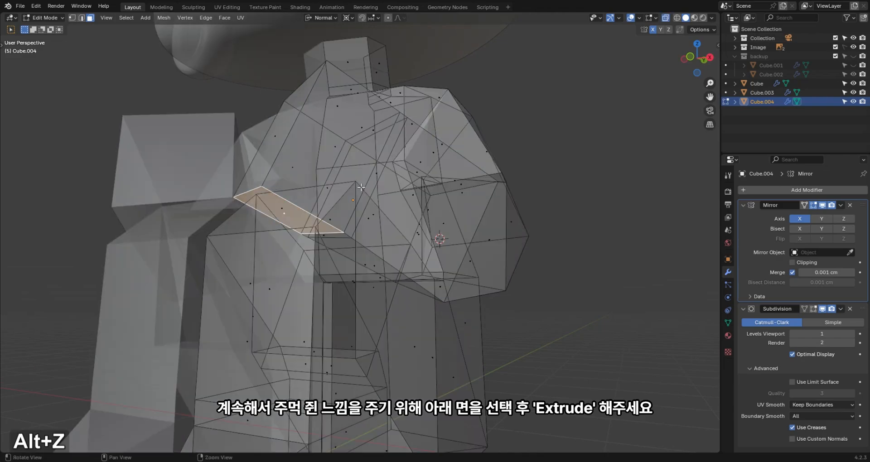
{"action": "key", "text": "e"}
{"action": "left_click", "coordinate": [340, 255]}
{"action": "key", "text": "alt+z"}
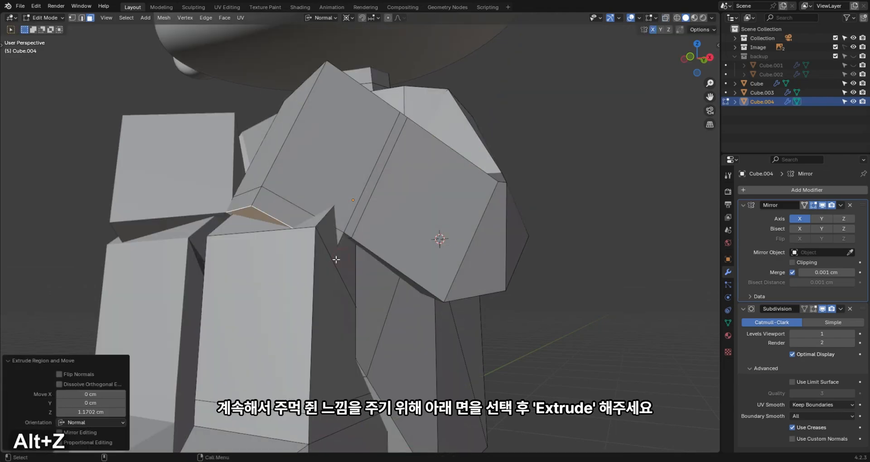
Select the inner side face of the extruded finger block and set the transform pivot to Median Point.
{"action": "left_click_drag", "start_coordinate": [323, 256], "coordinate": [229, 249], "text": "alt"}
{"action": "scroll", "coordinate": [290, 225], "scroll_direction": "up", "scroll_amount": 1, "text": "alt"}
{"action": "scroll", "coordinate": [289, 224], "scroll_direction": "up", "scroll_amount": 1}
{"action": "key", "text": "alt+z"}
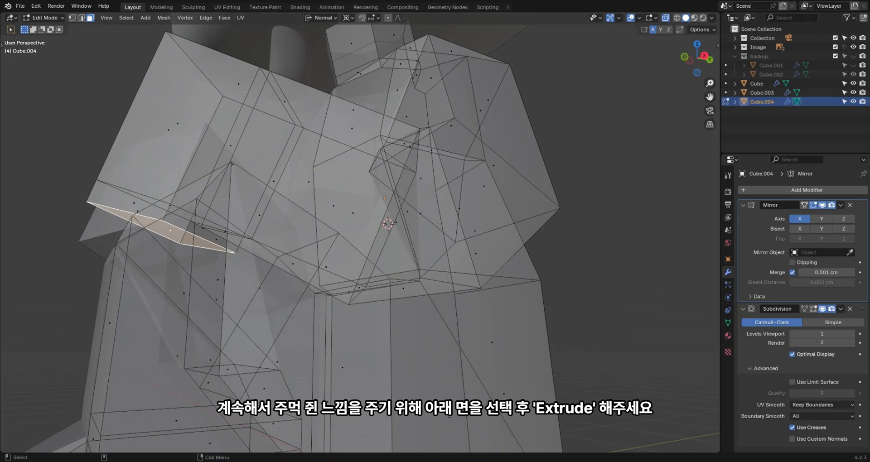
{"action": "left_click", "coordinate": [213, 241]}
{"action": "left_click_drag", "start_coordinate": [211, 245], "coordinate": [208, 237], "text": "alt"}
{"action": "key", "text": "alt+z"}
{"action": "left_click_drag", "start_coordinate": [187, 210], "coordinate": [138, 185], "text": "alt"}
{"action": "key", "text": "alt+z"}
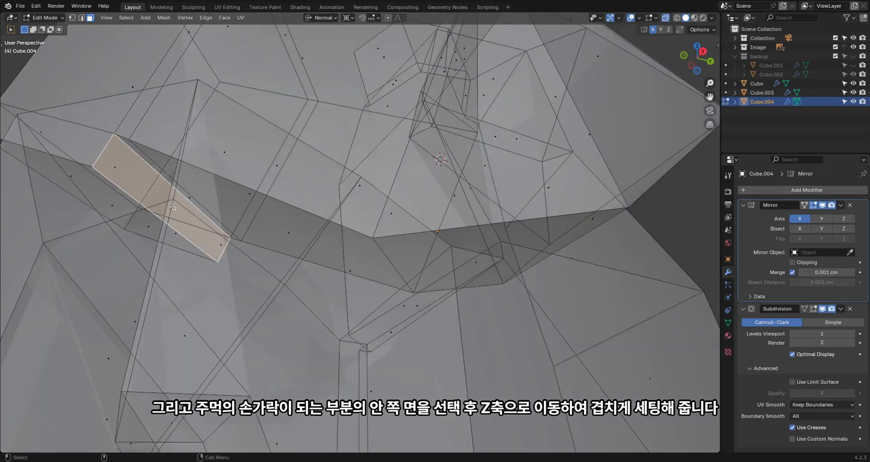
{"action": "left_click_drag", "start_coordinate": [173, 207], "coordinate": [306, 222], "text": "alt"}
{"action": "key", "text": "alt+z"}
{"action": "key", "text": "alt+z"}
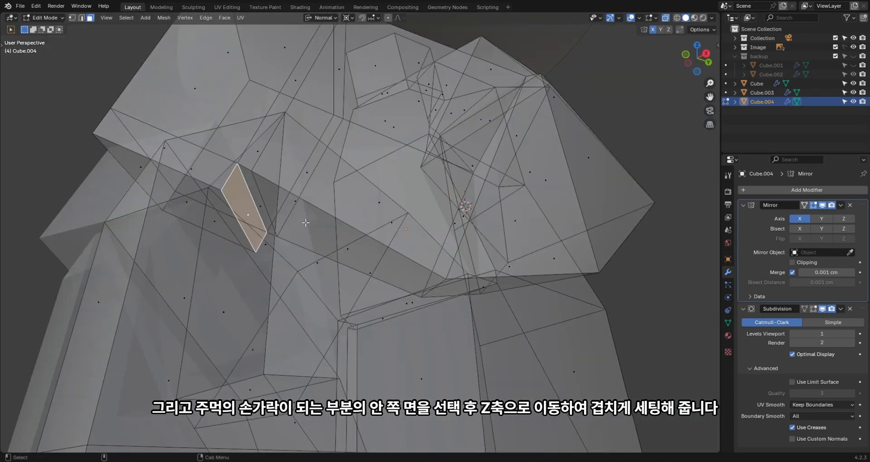
{"action": "key", "text": "period"}
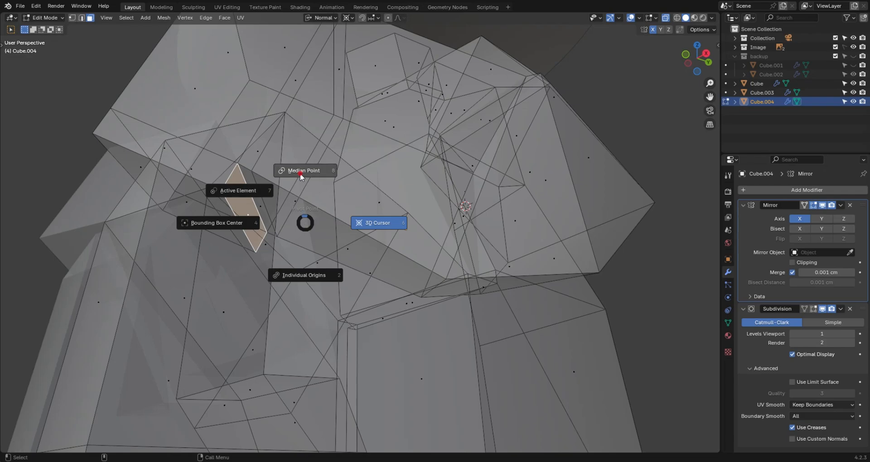
{"action": "left_click", "coordinate": [300, 173]}
{"action": "key", "text": "e"}
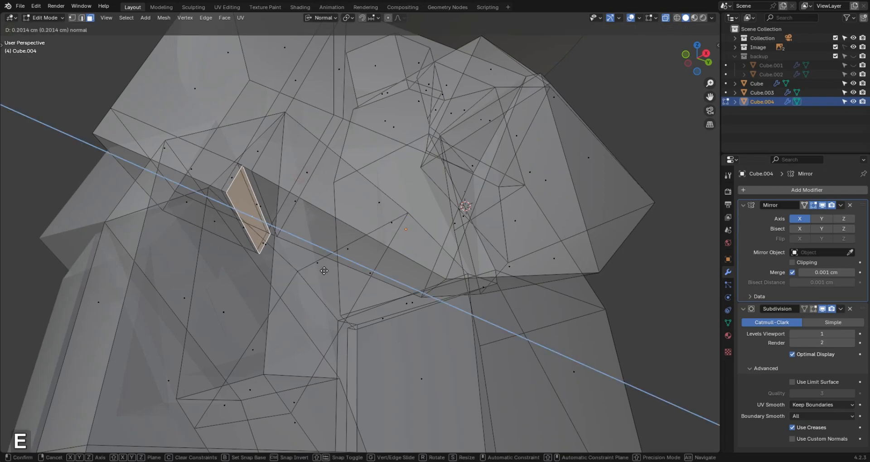
{"action": "right_click", "coordinate": [324, 271]}
{"action": "key", "text": "ctrl+z"}
Move the selected inner side face of the finger block about 1.26 cm along normal Z.
{"action": "key", "text": "g"}
{"action": "key", "text": "z"}
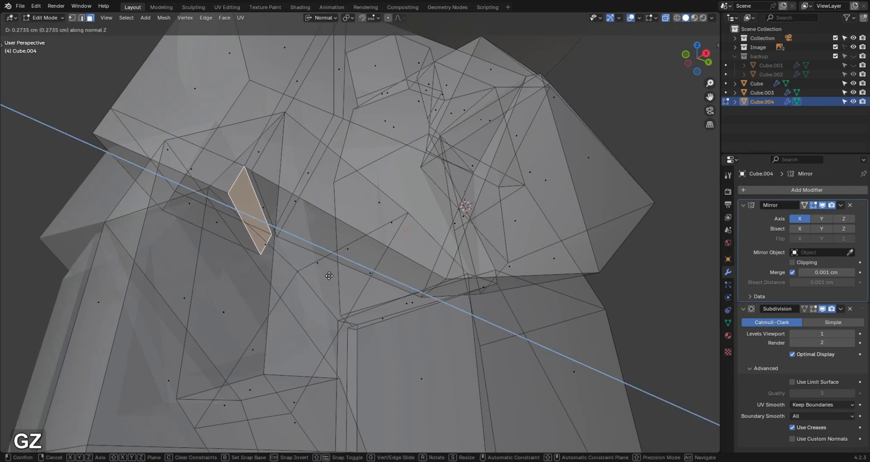
{"action": "left_click", "coordinate": [343, 289]}
{"action": "key", "text": "alt+z"}
{"action": "scroll", "coordinate": [258, 222], "scroll_direction": "up", "scroll_amount": 3}
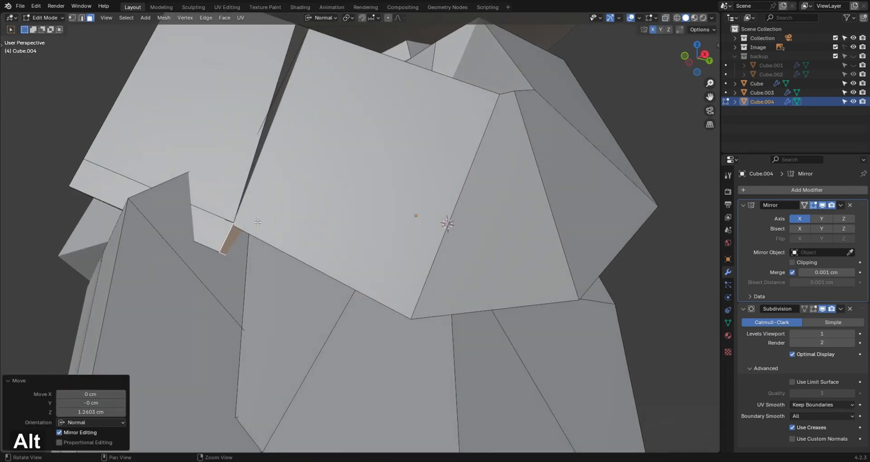
{"action": "middle_click_drag", "start_coordinate": [258, 222], "coordinate": [252, 244]}
{"action": "key", "text": "1"}
Annotate the vertex merge order on the hand, marking the outer edge vertex 1 and the corner vertex 2.
{"action": "middle_click_drag", "start_coordinate": [286, 218], "coordinate": [321, 273]}
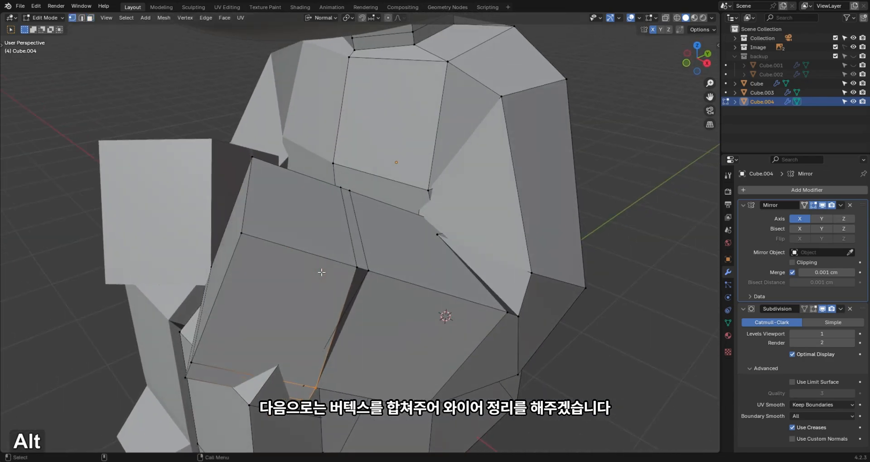
{"action": "left_click", "coordinate": [345, 268], "text": "shift"}
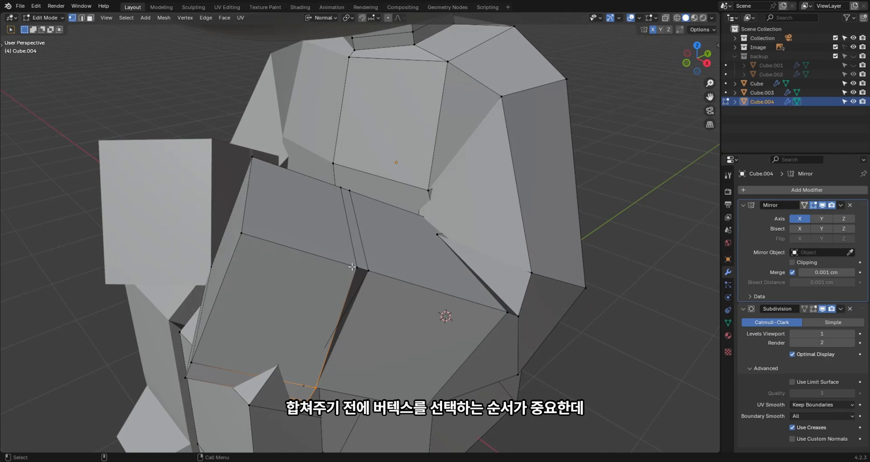
{"action": "key", "text": "t"}
{"action": "left_click", "coordinate": [14, 152]}
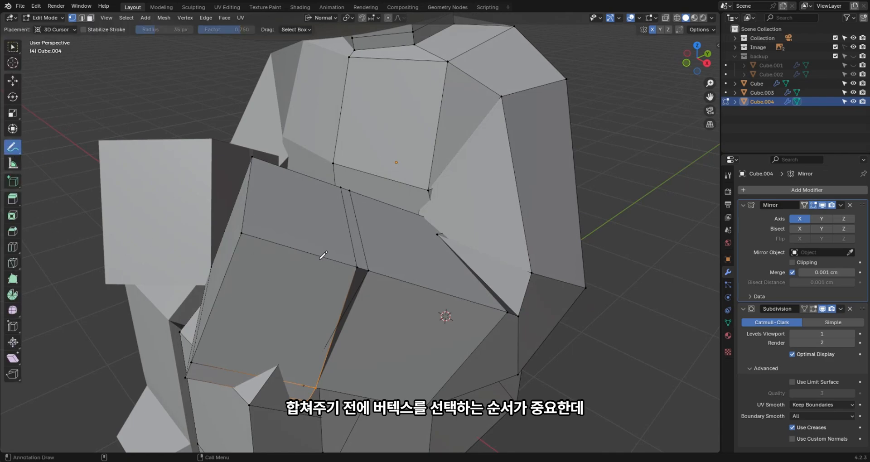
{"action": "left_click_drag", "start_coordinate": [351, 259], "coordinate": [355, 271]}
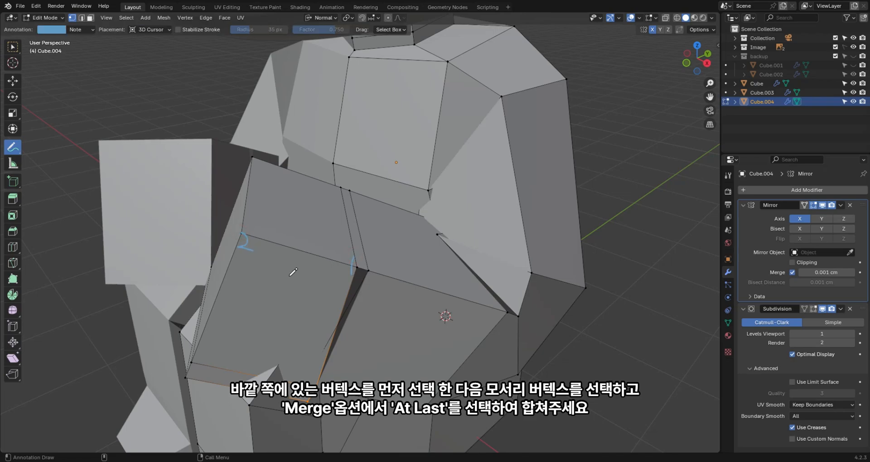
{"action": "key", "text": "w"}
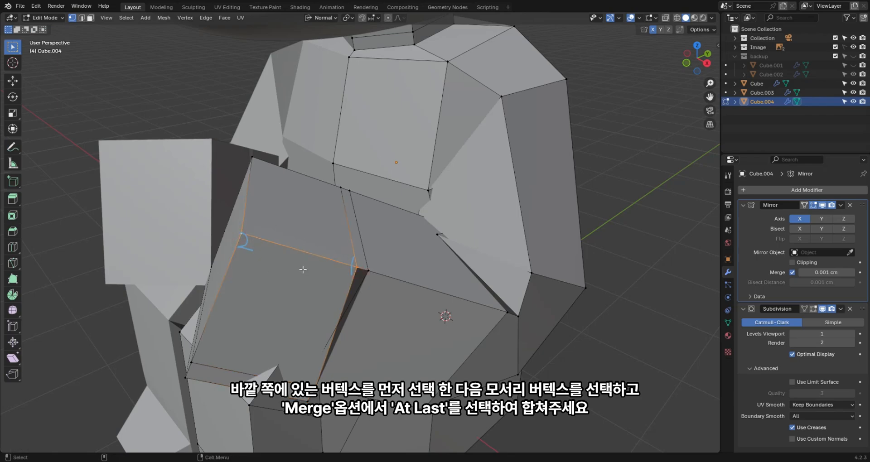
Merge the extra edge vertices on the hand's outer side into their neighbouring corner vertices, using At Last.
{"action": "key", "text": "m"}
{"action": "left_click", "coordinate": [301, 289]}
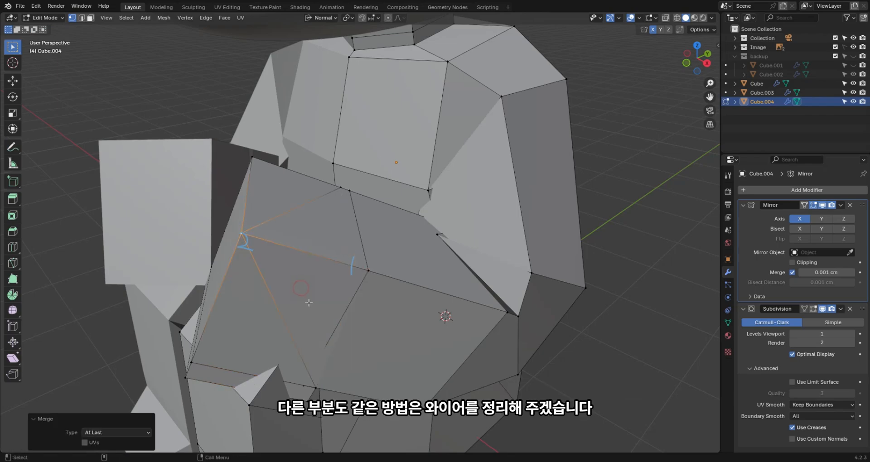
{"action": "left_click", "coordinate": [343, 184]}
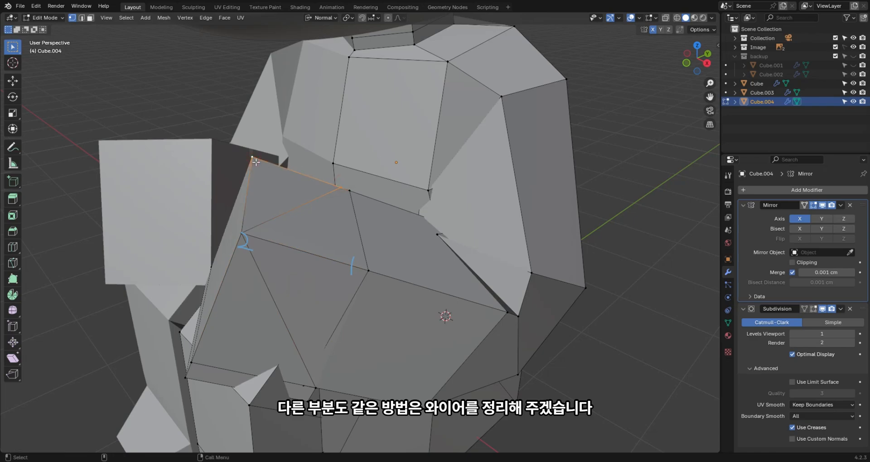
{"action": "key", "text": "m"}
{"action": "left_click", "coordinate": [257, 164]}
{"action": "left_click", "coordinate": [241, 235], "text": "shift"}
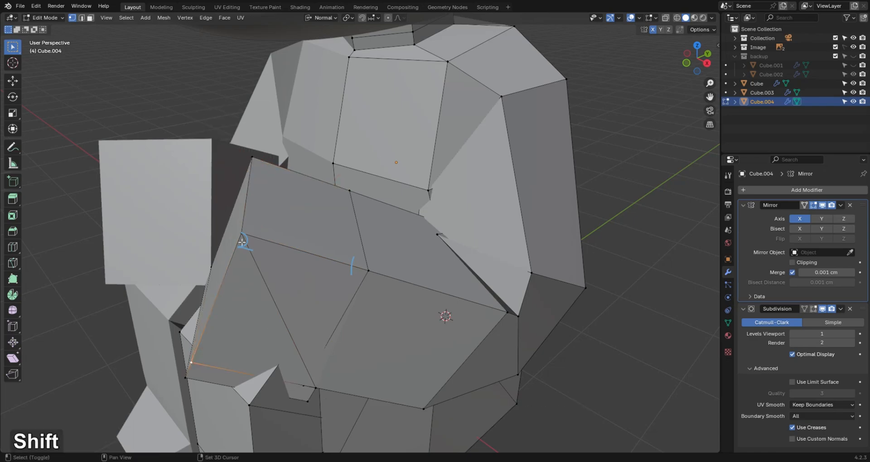
{"action": "key", "text": "m"}
{"action": "left_click", "coordinate": [242, 238]}
Merge the leftover vertex on the fist's end face into its upper inner corner vertex by repeating the At Last merge.
{"action": "left_click_drag", "start_coordinate": [253, 310], "coordinate": [288, 317], "text": "alt"}
{"action": "left_click", "coordinate": [271, 320]}
{"action": "left_click", "coordinate": [312, 195], "text": "shift"}
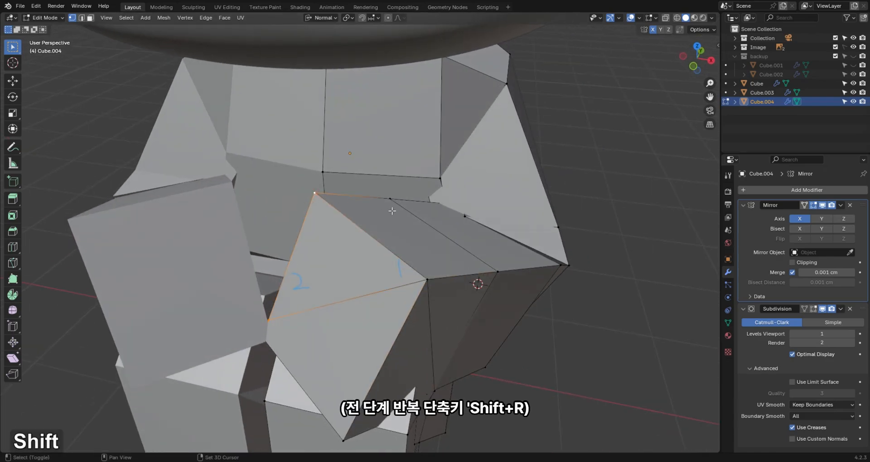
{"action": "key", "text": "shift+r"}
{"action": "left_click_drag", "start_coordinate": [398, 259], "coordinate": [359, 250], "text": "alt"}
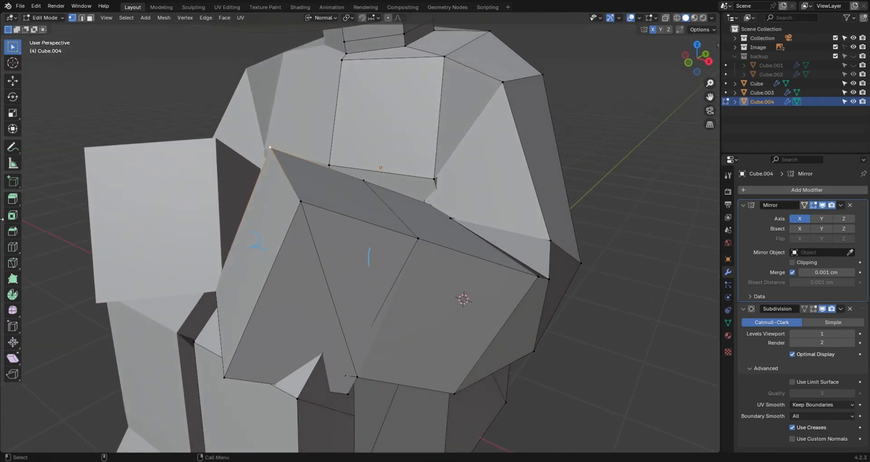
Erase the annotated numbers 1 and 2 beside the hand.
{"action": "left_click", "coordinate": [14, 149]}
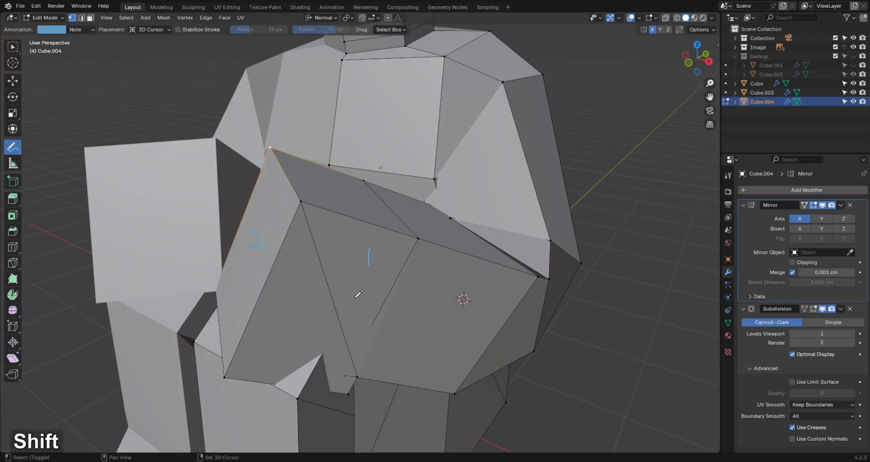
{"action": "right_click_drag", "start_coordinate": [368, 259], "coordinate": [373, 254], "text": "shift"}
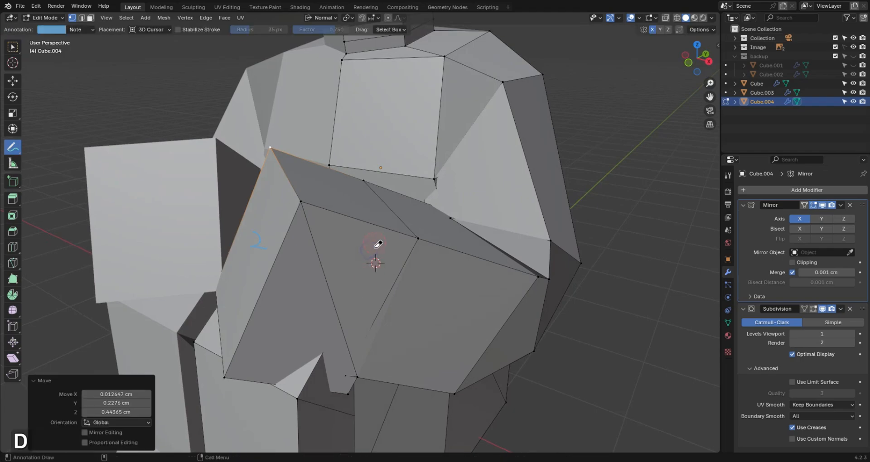
{"action": "key", "text": "w"}
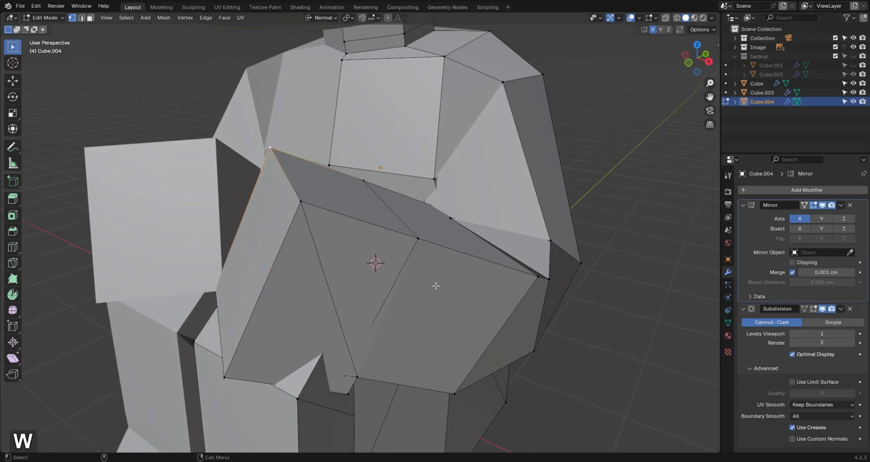
Add a single loop cut around the forearm close to the wrist.
{"action": "left_click_drag", "start_coordinate": [433, 284], "coordinate": [389, 247], "text": "alt"}
{"action": "key", "text": "ctrl+r"}
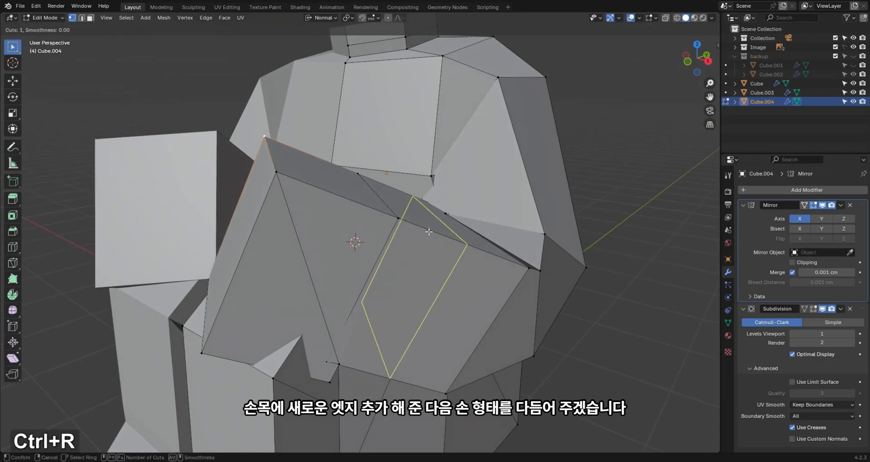
{"action": "left_click", "coordinate": [428, 231]}
{"action": "left_click", "coordinate": [388, 217]}
{"action": "key", "text": "3"}
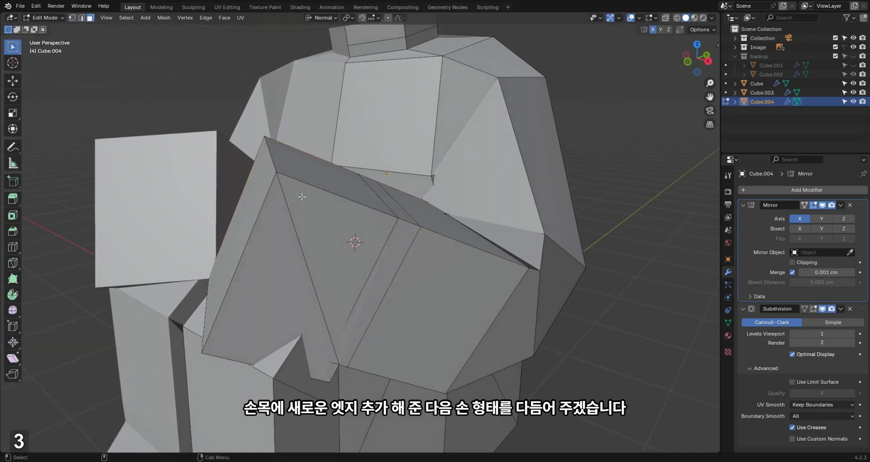
Slide the vertices at the fist's upper corner along their edges to refine the hand shape, and return to Object Mode.
{"action": "left_click", "coordinate": [268, 157]}
{"action": "key", "text": "1"}
{"action": "left_click", "coordinate": [274, 163], "text": "shift"}
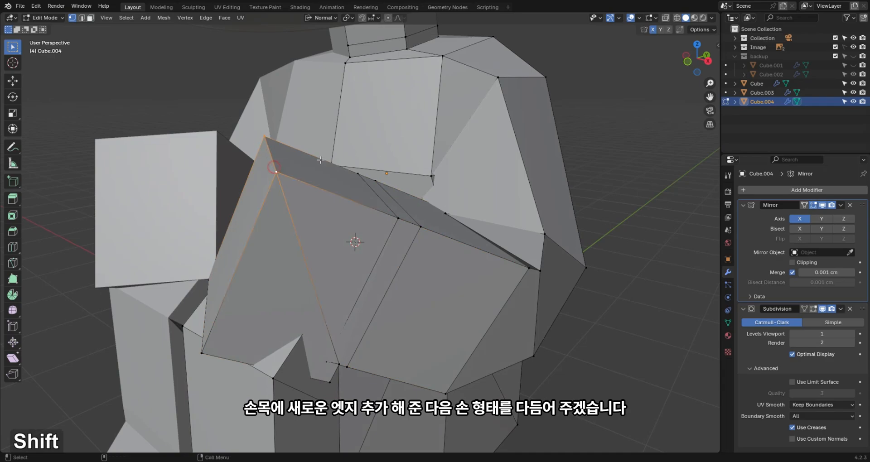
{"action": "key", "text": "g"}
{"action": "key", "text": "g"}
{"action": "left_click", "coordinate": [314, 169]}
{"action": "key", "text": "Tab"}
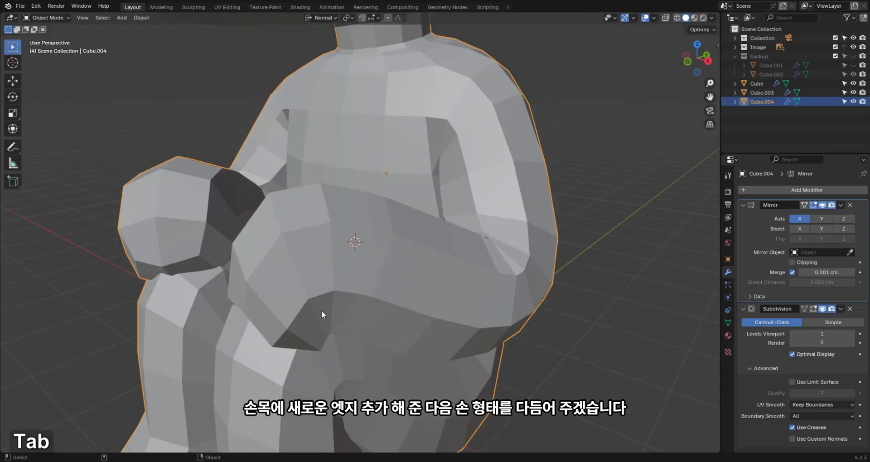
Compare the smoothed body with the references from the front and right side, both solid and see-through.
{"action": "middle_click_drag", "start_coordinate": [321, 311], "coordinate": [367, 287], "text": "alt"}
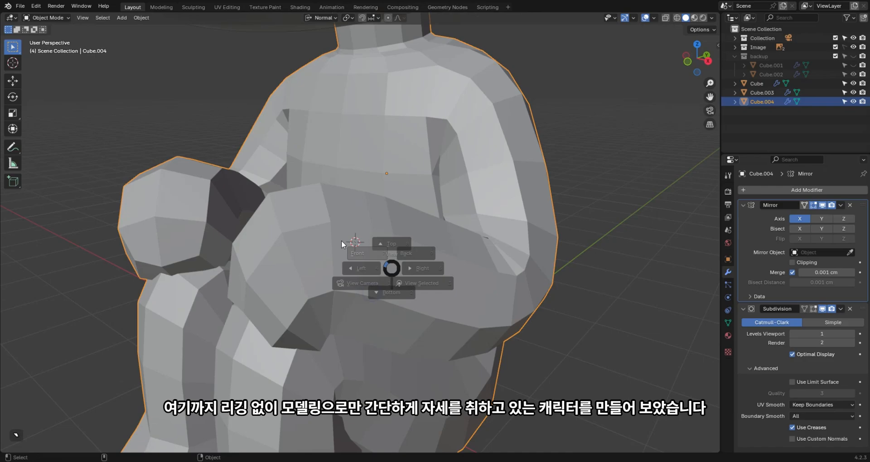
{"action": "left_click", "coordinate": [341, 240]}
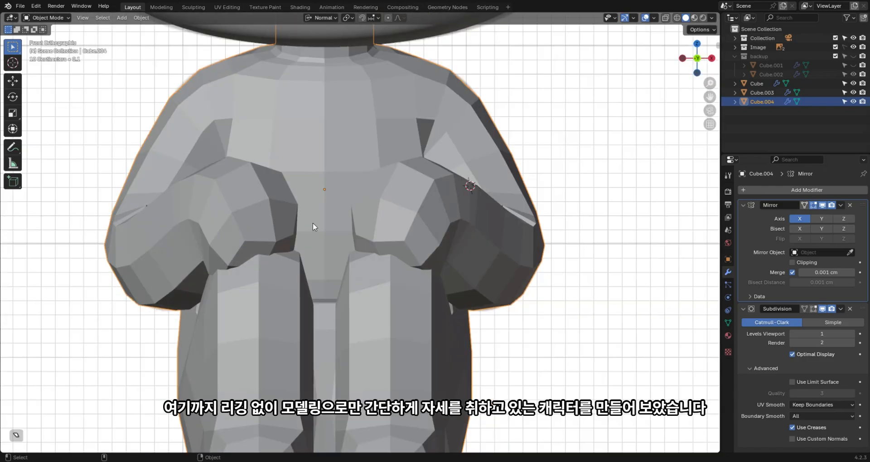
{"action": "key", "text": "alt+z"}
{"action": "scroll", "coordinate": [313, 222], "scroll_direction": "down", "scroll_amount": 3}
{"action": "scroll", "coordinate": [355, 241], "scroll_direction": "up", "scroll_amount": 4}
{"action": "scroll", "coordinate": [389, 249], "scroll_direction": "up", "scroll_amount": 1}
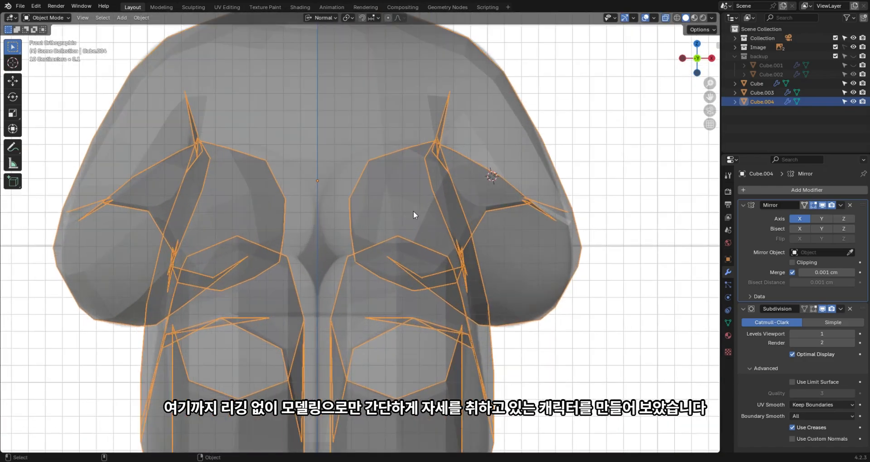
{"action": "middle_click_drag", "start_coordinate": [486, 252], "coordinate": [529, 271], "text": "alt"}
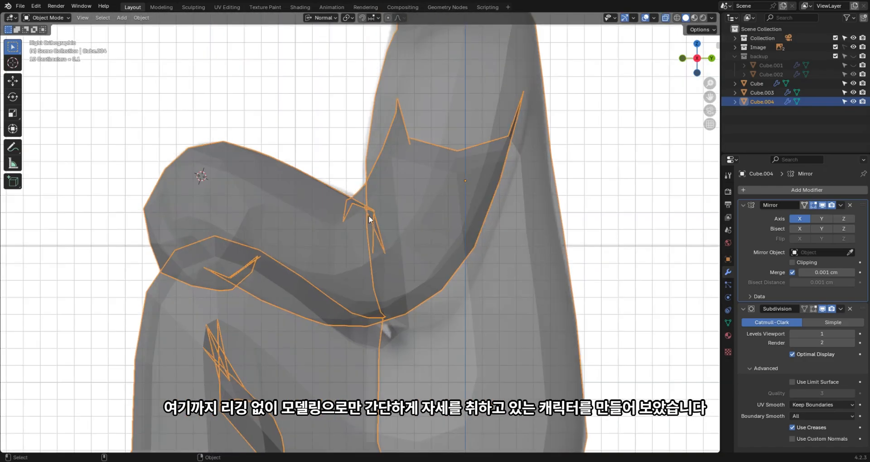
{"action": "middle_click_drag", "start_coordinate": [369, 215], "coordinate": [320, 224], "text": "alt"}
{"action": "key", "text": "alt+z"}
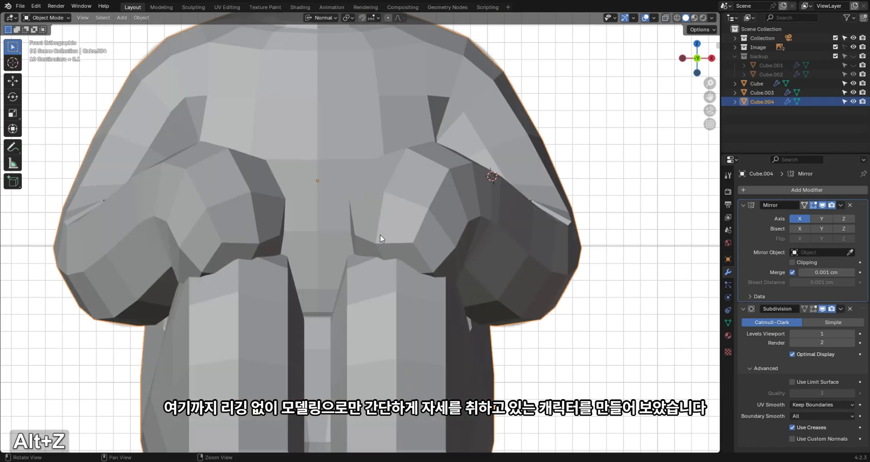
{"action": "key", "text": "alt+z"}
{"action": "middle_click", "coordinate": [360, 224], "text": "alt"}
{"action": "scroll", "coordinate": [348, 246], "scroll_direction": "down", "scroll_amount": 2}
{"action": "key", "text": "alt+z"}
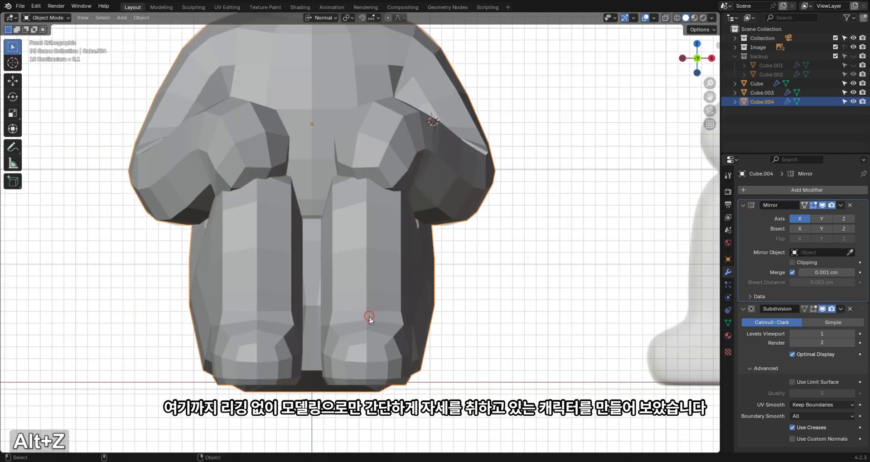
Select the elbow edge loop in Edit Mode and snap the 3D cursor to it.
{"action": "middle_click_drag", "start_coordinate": [418, 169], "coordinate": [396, 198]}
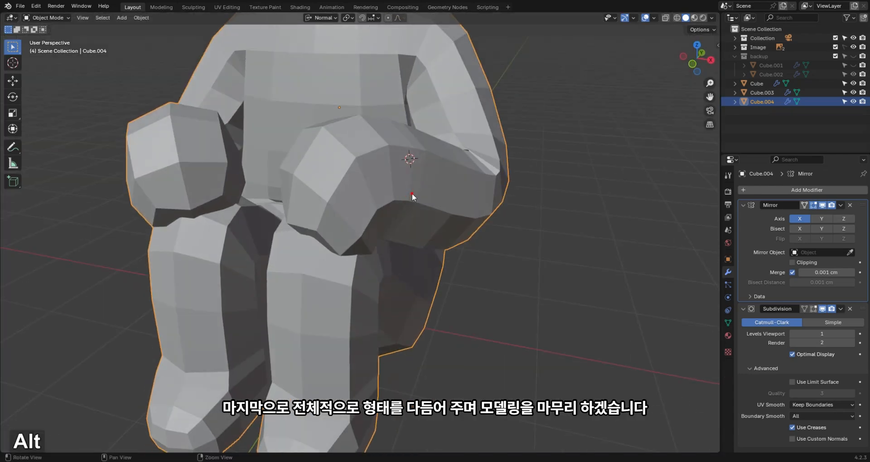
{"action": "left_click_drag", "start_coordinate": [412, 194], "coordinate": [398, 206], "text": "alt"}
{"action": "key", "text": "Tab"}
{"action": "key", "text": "3"}
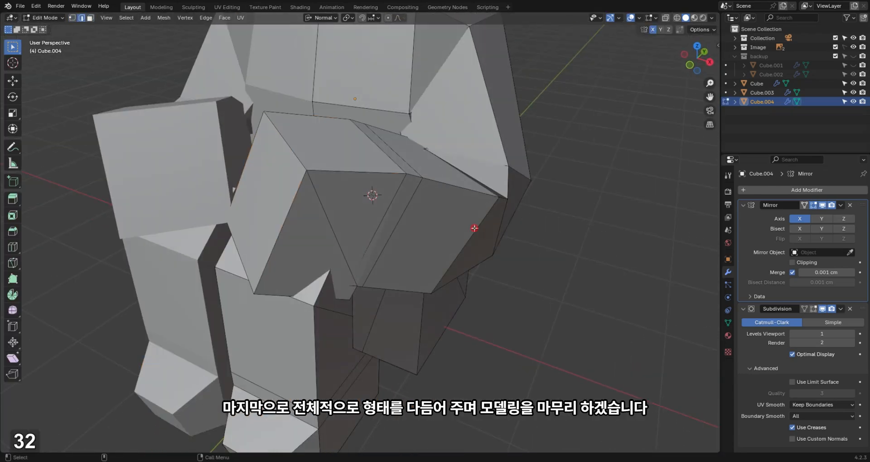
{"action": "left_click", "coordinate": [502, 232], "text": "alt"}
{"action": "key", "text": "shift+s"}
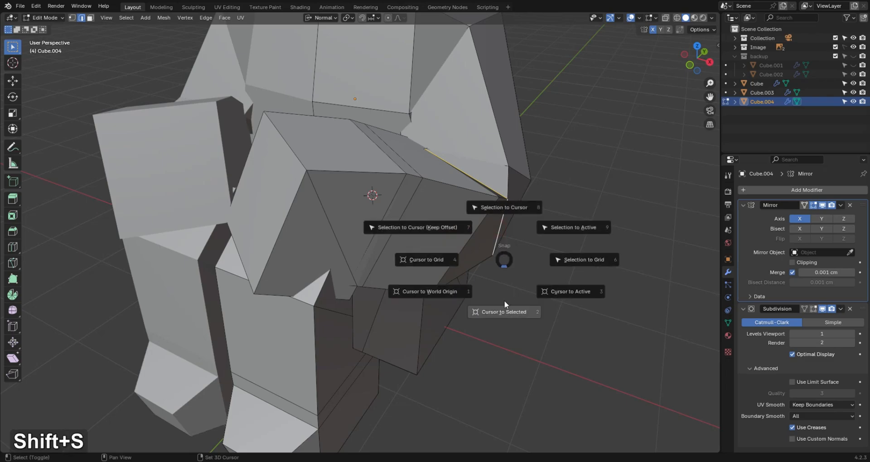
{"action": "left_click", "coordinate": [501, 313]}
Select all face loops of the forearm and hand and set the transform pivot to 3D Cursor.
{"action": "key", "text": "3"}
{"action": "left_click", "coordinate": [429, 178]}
{"action": "left_click", "coordinate": [431, 179], "text": "alt"}
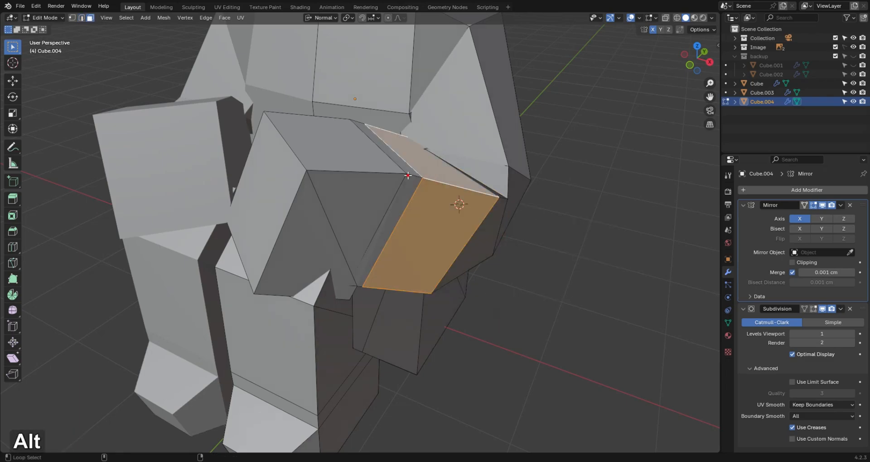
{"action": "left_click", "coordinate": [416, 176], "text": "alt+shift"}
{"action": "left_click", "coordinate": [381, 176], "text": "alt+shift"}
{"action": "left_click", "coordinate": [297, 199], "text": "alt+shift"}
{"action": "key", "text": "period"}
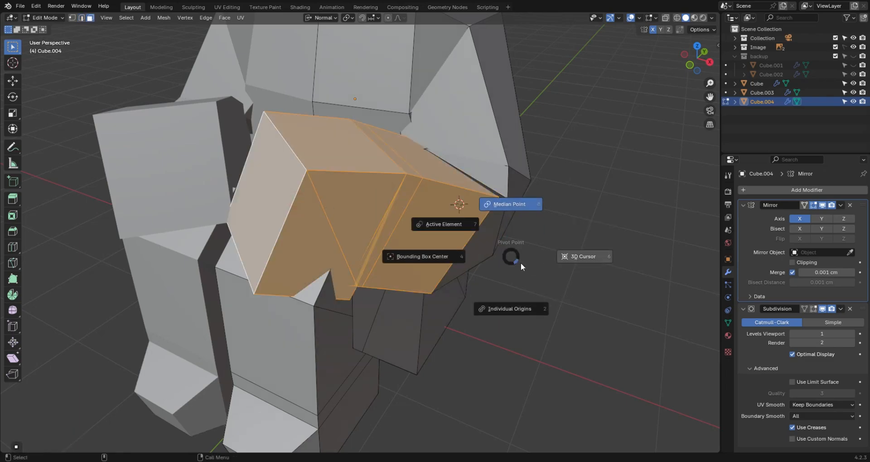
{"action": "left_click", "coordinate": [567, 257]}
Rotate the selected forearm and hand -2.3° about normal Z around the elbow, working in the front view.
{"action": "key", "text": "grave"}
{"action": "left_click", "coordinate": [320, 131]}
{"action": "key", "text": "r"}
{"action": "key", "text": "y"}
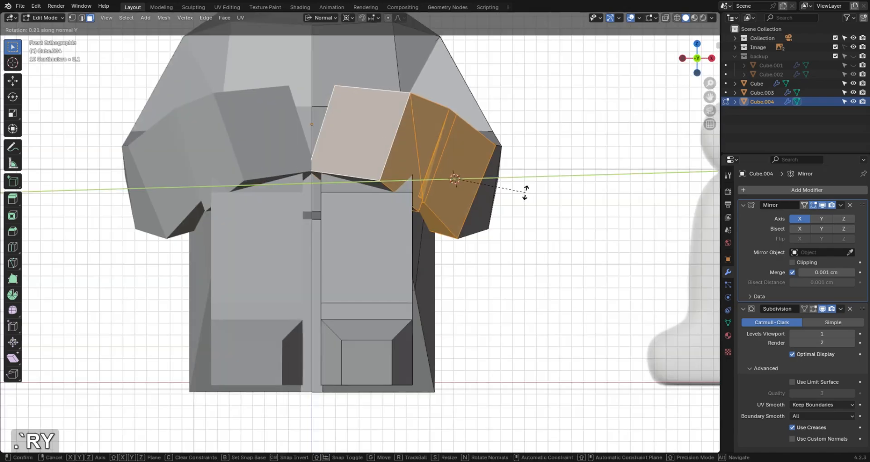
{"action": "key", "text": "x"}
{"action": "key", "text": "z"}
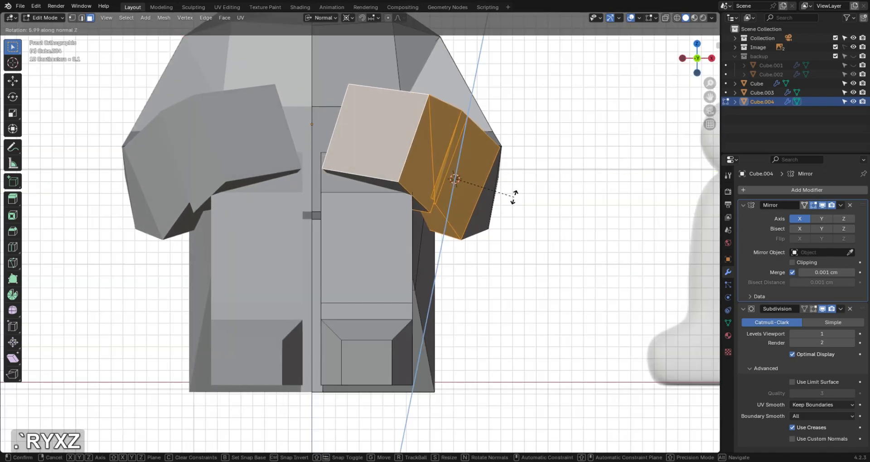
{"action": "left_click", "coordinate": [500, 186]}
{"action": "key", "text": "alt+z"}
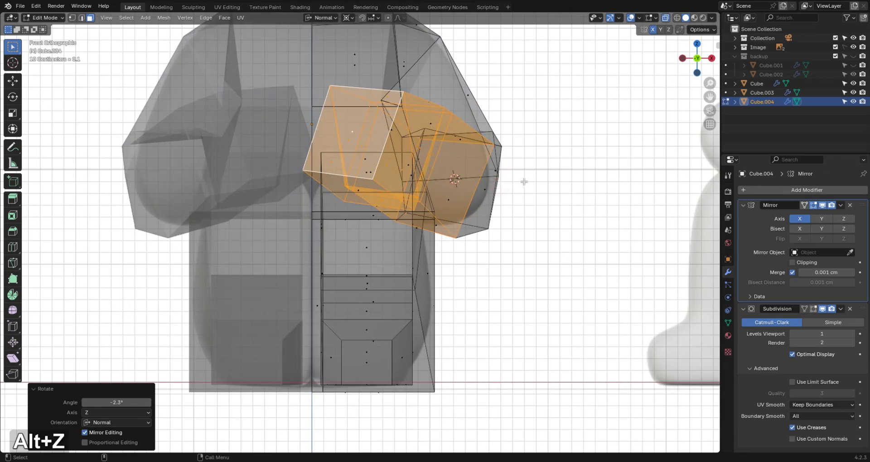
Rotate the selected forearm and hand about -2.9° around normal Z at the elbow, working in the front view.
{"action": "key", "text": "Tab"}
{"action": "key", "text": "Tab"}
{"action": "key", "text": "r"}
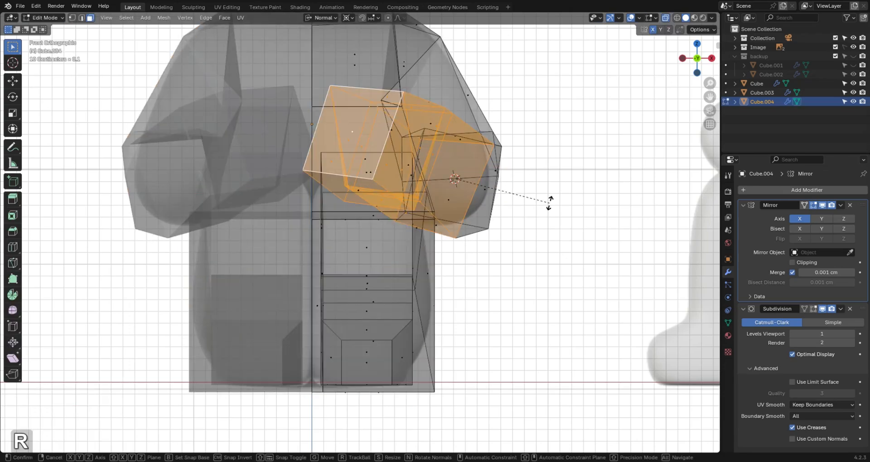
{"action": "key", "text": "z"}
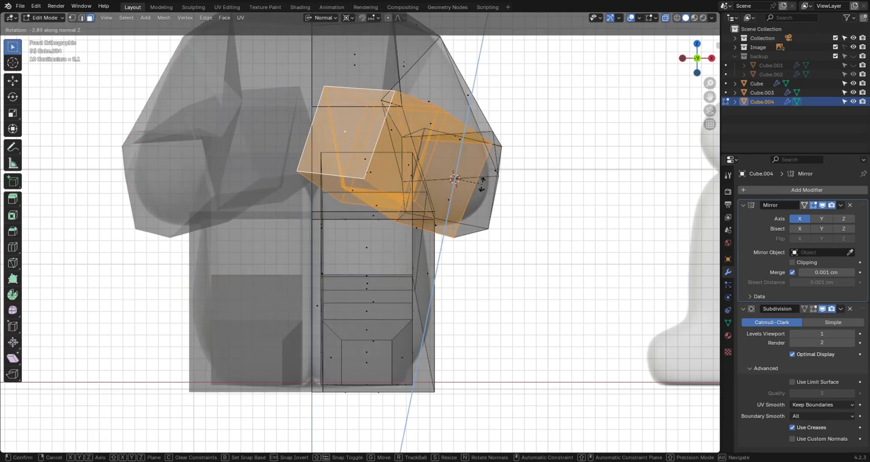
{"action": "left_click", "coordinate": [457, 184]}
{"action": "key", "text": "Tab"}
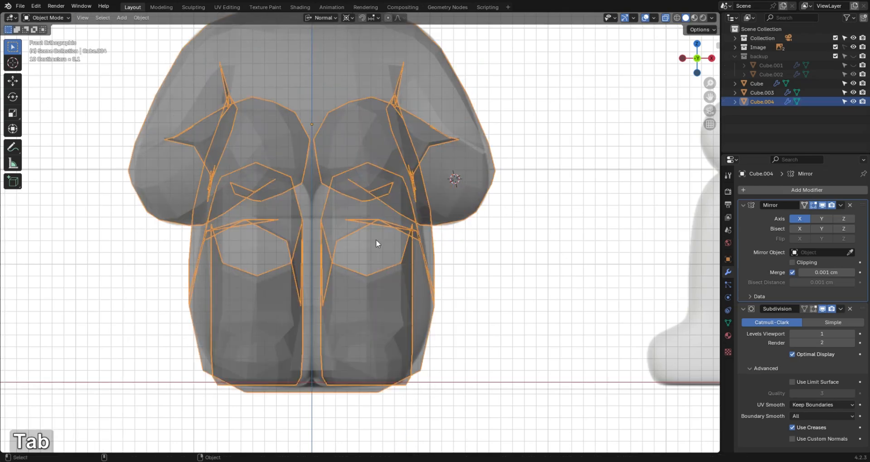
Rotate the forearm and hand slightly around normal Y in the right view and check the smoothed arm in solid display.
{"action": "key", "text": "grave"}
{"action": "key", "text": "ctrl+Tab"}
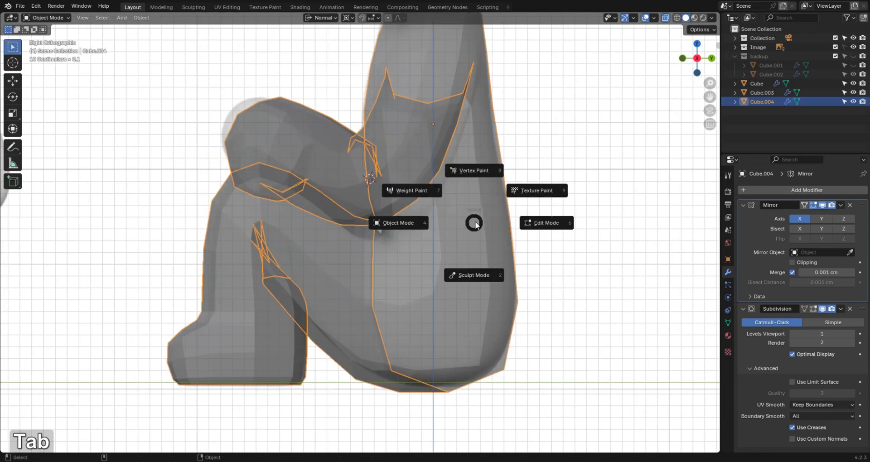
{"action": "left_click", "coordinate": [513, 211]}
{"action": "key", "text": "r"}
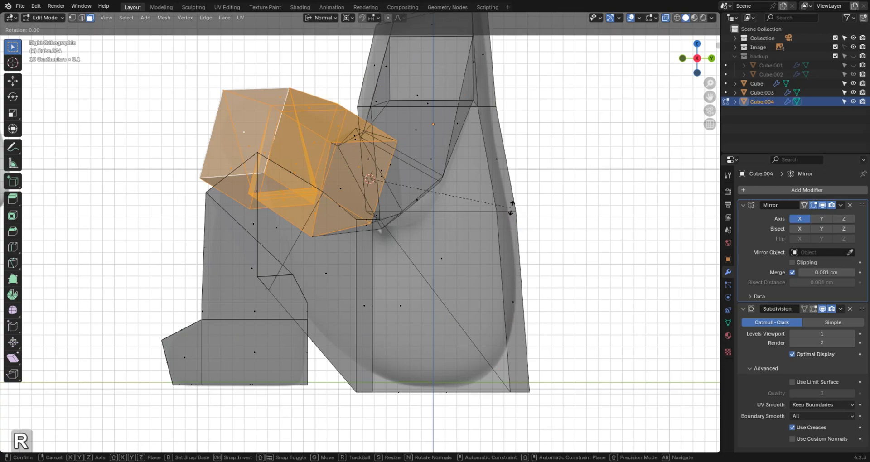
{"action": "key", "text": "y"}
{"action": "left_click", "coordinate": [505, 205]}
{"action": "key", "text": "Tab"}
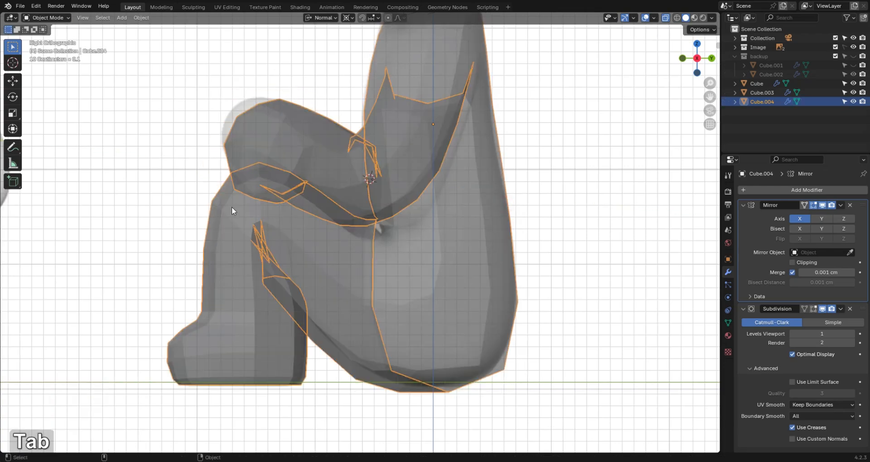
{"action": "mouse_move", "coordinate": [233, 208]}
{"action": "left_mouse_down", "text": "alt"}
{"action": "mouse_move", "coordinate": [246, 186]}
{"action": "mouse_move", "coordinate": [332, 183]}
{"action": "left_mouse_up", "text": "alt"}
{"action": "key", "text": "alt+z"}
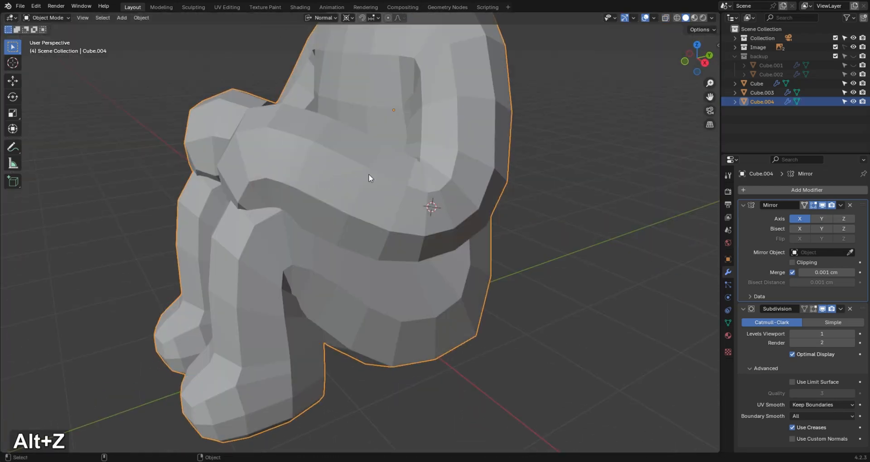
Select all face loops of the hand in Edit Mode, including its inner end face.
{"action": "key", "text": "Tab"}
{"action": "key", "text": "3"}
{"action": "left_click", "coordinate": [305, 139]}
{"action": "left_click", "coordinate": [322, 125]}
{"action": "left_click", "coordinate": [299, 121]}
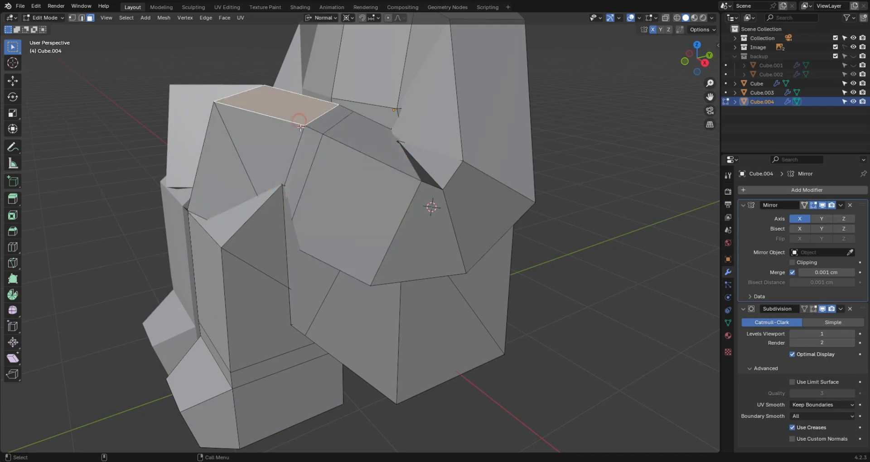
{"action": "left_click", "coordinate": [324, 137]}
{"action": "double_click", "coordinate": [315, 132], "text": "shift"}
{"action": "double_click", "coordinate": [279, 122], "text": "shift"}
{"action": "double_click", "coordinate": [206, 150], "text": "shift"}
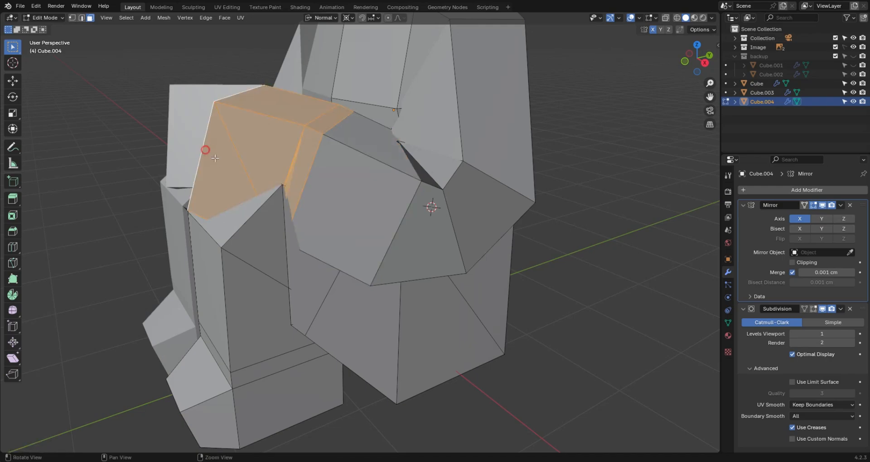
{"action": "left_click_drag", "start_coordinate": [216, 158], "coordinate": [268, 161], "text": "alt"}
{"action": "left_click", "coordinate": [253, 151], "text": "shift"}
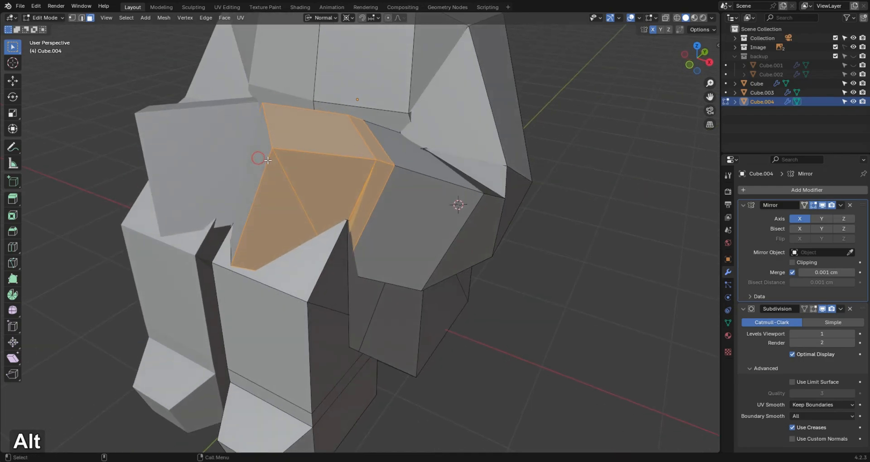
{"action": "left_click", "coordinate": [266, 162], "text": "shift"}
Move the selected hand about 0.84 cm along normal X and check the smoothed body from the right and front.
{"action": "key", "text": "g"}
{"action": "key", "text": "z"}
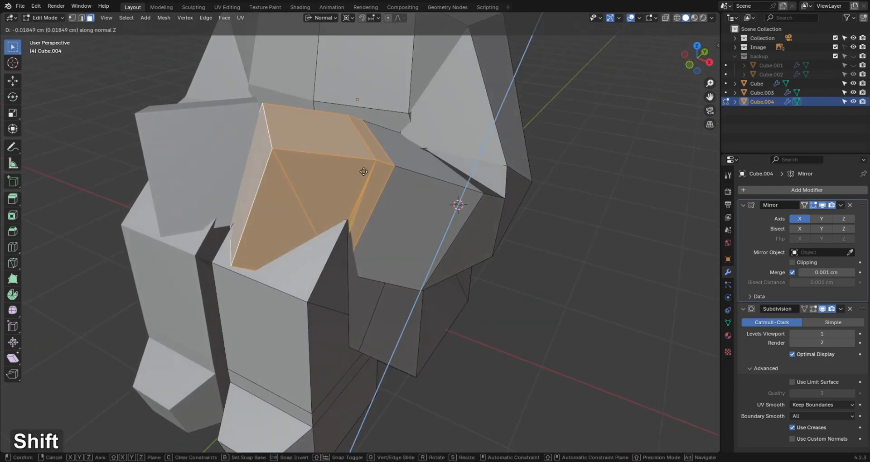
{"action": "key", "text": "y"}
{"action": "key", "text": "x"}
{"action": "left_click", "coordinate": [362, 172]}
{"action": "key", "text": "KP_3"}
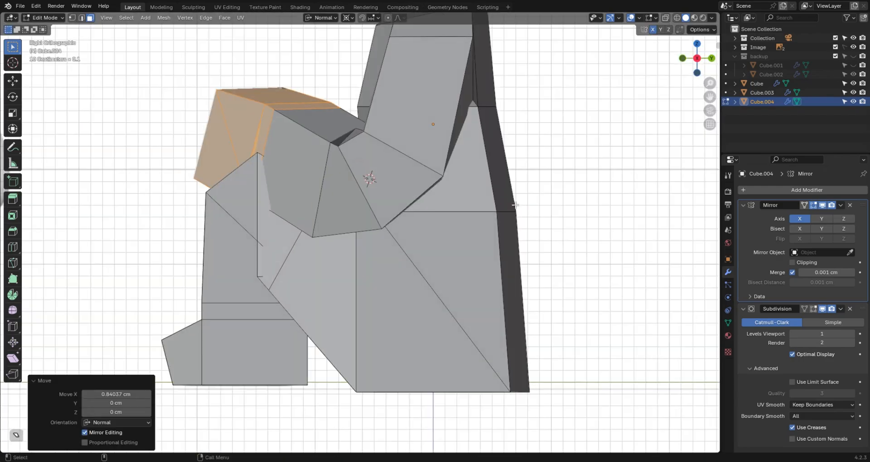
{"action": "key", "text": "Tab"}
{"action": "key", "text": "alt+z"}
{"action": "key", "text": "alt+z"}
{"action": "left_click_drag", "start_coordinate": [180, 236], "coordinate": [313, 207], "text": "alt"}
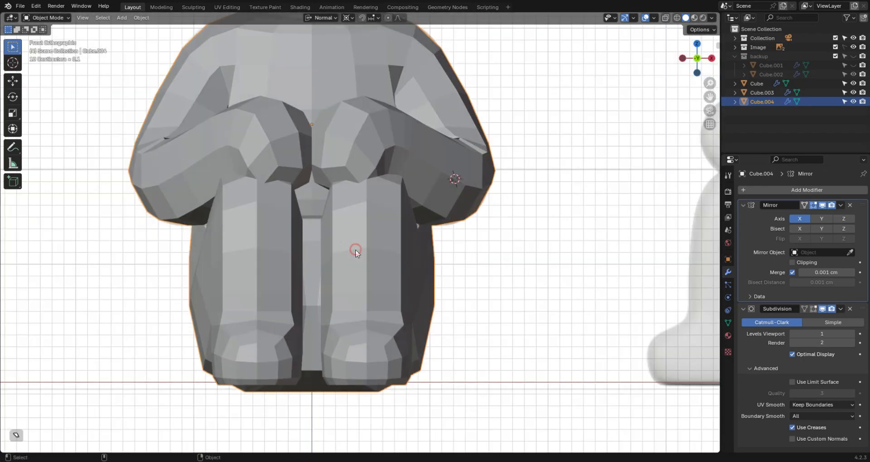
{"action": "left_click_drag", "start_coordinate": [356, 253], "coordinate": [365, 276], "text": "alt"}
Select all faces of the lower leg, knee and foot in Edit Mode.
{"action": "key", "text": "Tab"}
{"action": "left_click_drag", "start_coordinate": [464, 290], "coordinate": [424, 257], "text": "alt"}
{"action": "double_click", "coordinate": [294, 212]}
{"action": "double_click", "coordinate": [292, 220]}
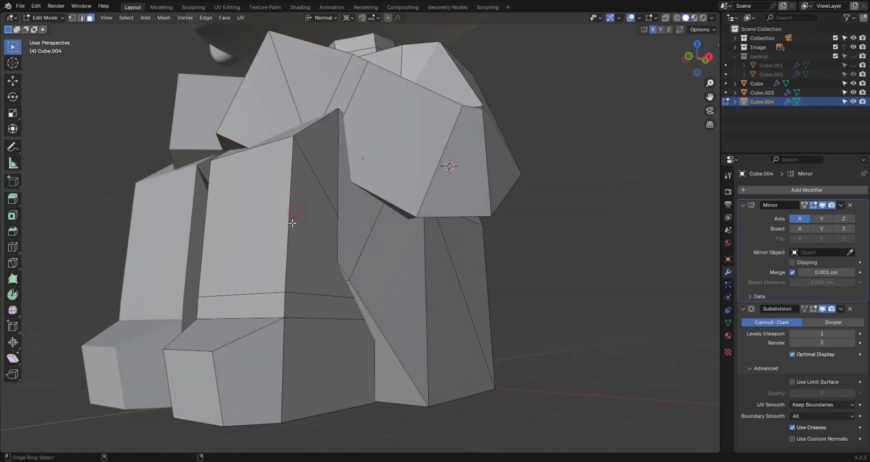
{"action": "double_click", "coordinate": [286, 302], "text": "shift"}
{"action": "double_click", "coordinate": [243, 338], "text": "shift"}
{"action": "double_click", "coordinate": [213, 383], "text": "shift"}
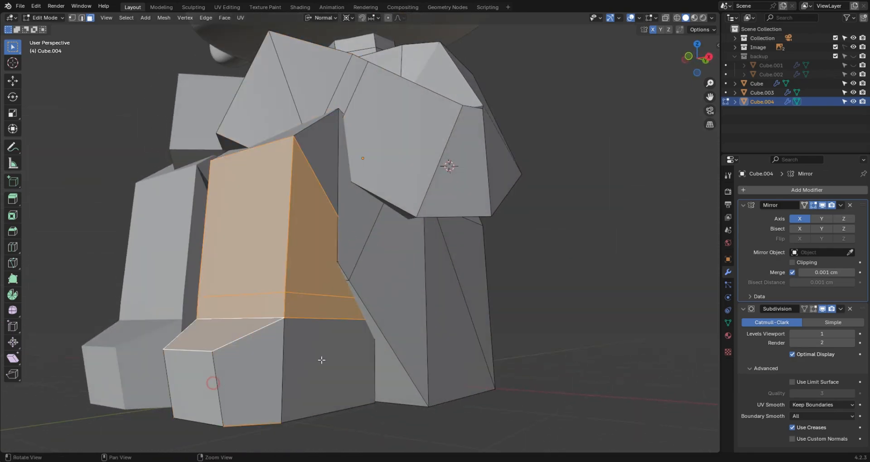
{"action": "double_click", "coordinate": [281, 366], "text": "shift"}
{"action": "left_click_drag", "start_coordinate": [280, 367], "coordinate": [295, 358], "text": "alt"}
{"action": "double_click", "coordinate": [300, 124], "text": "shift"}
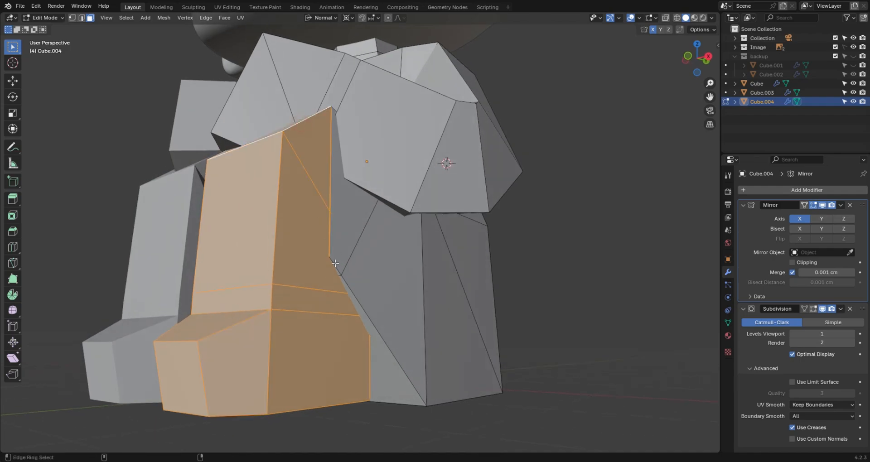
{"action": "double_click", "coordinate": [337, 266], "text": "shift"}
{"action": "key", "text": "grave"}
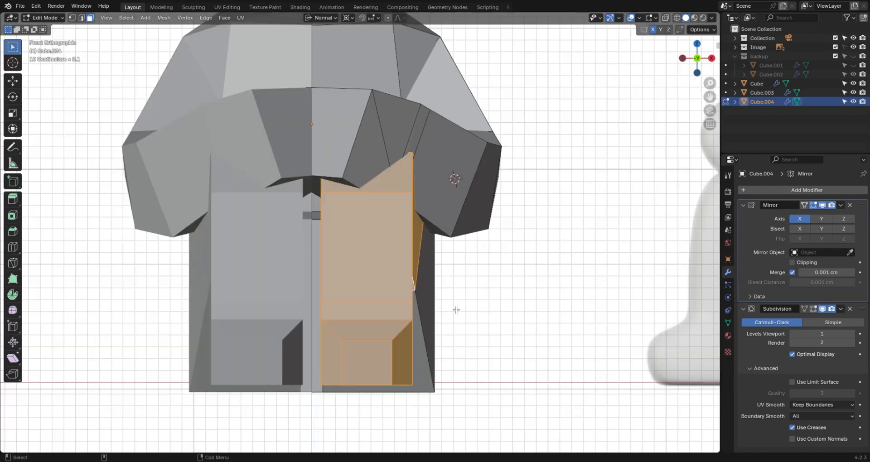
{"action": "key", "text": "s"}
{"action": "key", "text": "x"}
{"action": "key", "text": "ctrl+z"}
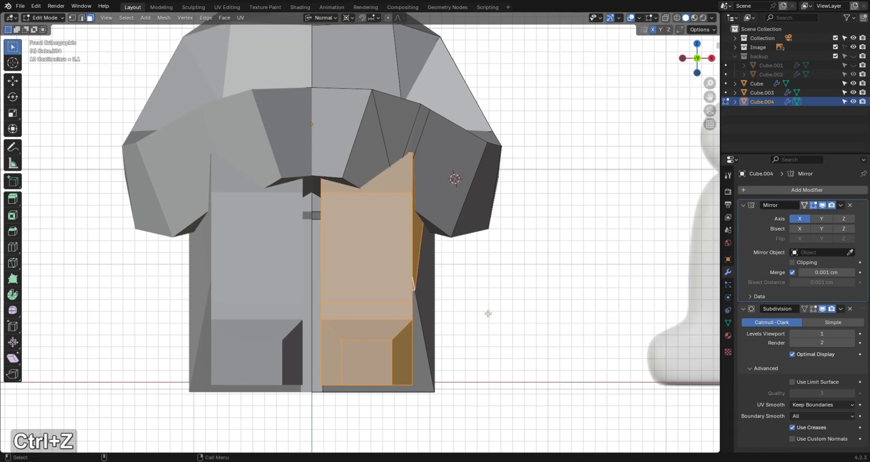
Set the transform pivot to Median Point and scale the selected lower leg and foot by 1.102 along global X.
{"action": "key", "text": "period"}
{"action": "left_click", "coordinate": [489, 269]}
{"action": "key", "text": "s"}
{"action": "key", "text": "x"}
{"action": "key", "text": "x"}
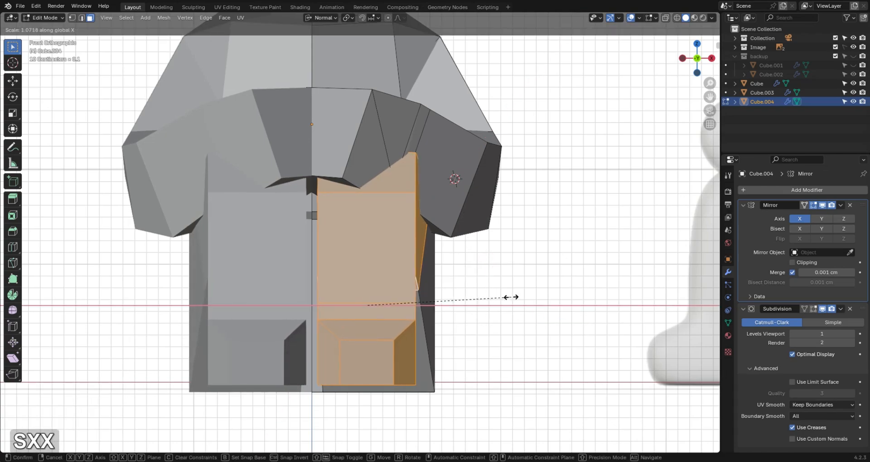
{"action": "left_click", "coordinate": [514, 297]}
Move the lower leg and foot -0.254 cm along global X toward the mirror plane and check the smoothed body from the front.
{"action": "key", "text": "g"}
{"action": "key", "text": "x"}
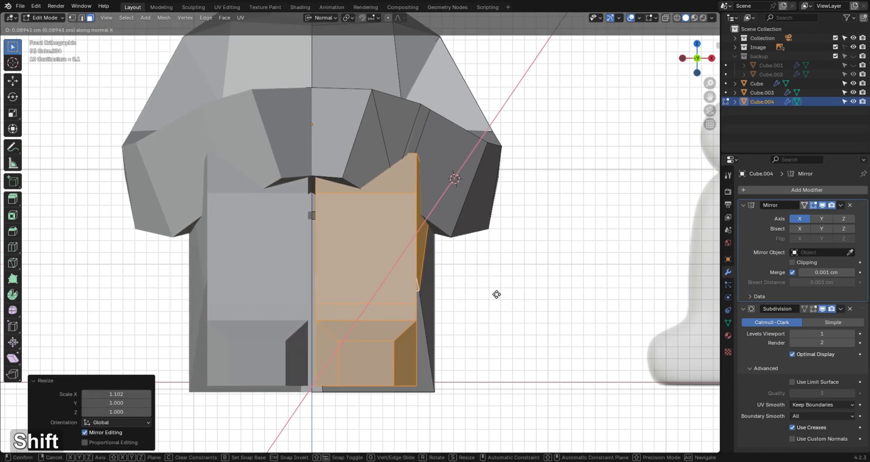
{"action": "left_click", "coordinate": [489, 298]}
{"action": "key", "text": "Tab"}
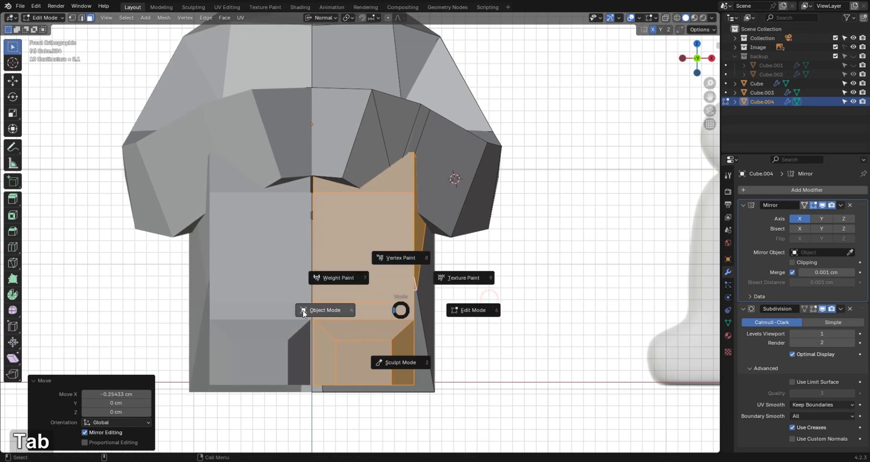
{"action": "left_click_drag", "start_coordinate": [495, 325], "coordinate": [440, 308], "text": "alt"}
{"action": "key", "text": "KP_1"}
{"action": "scroll", "coordinate": [315, 181], "scroll_direction": "down", "scroll_amount": 2}
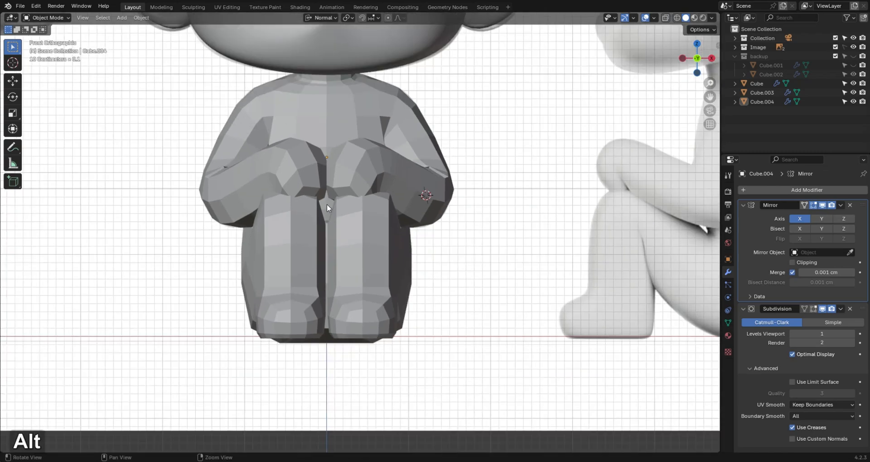
Select the diagonal edge between shoulder and armpit, snap the 3D cursor to it and set the transform pivot to 3D Cursor.
{"action": "middle_click_drag", "start_coordinate": [336, 205], "coordinate": [335, 276], "text": "alt"}
{"action": "key", "text": "alt+z"}
{"action": "scroll", "coordinate": [477, 252], "scroll_direction": "up", "scroll_amount": 3}
{"action": "left_click", "coordinate": [517, 280]}
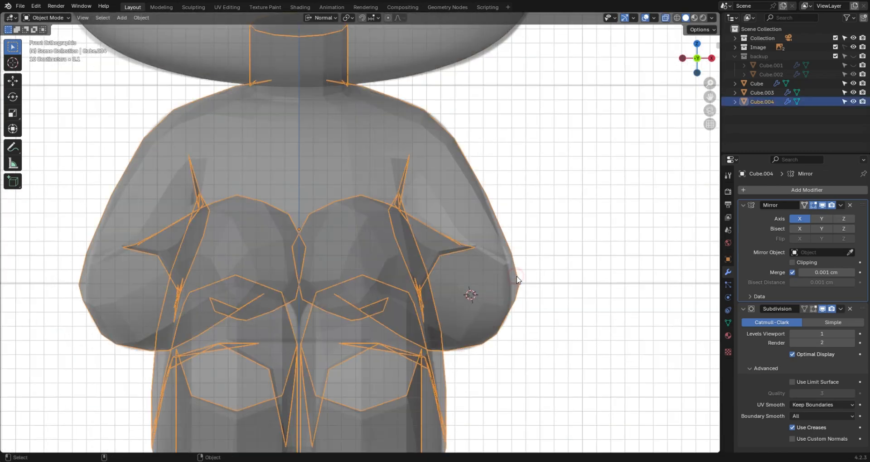
{"action": "key", "text": "Tab"}
{"action": "key", "text": "2"}
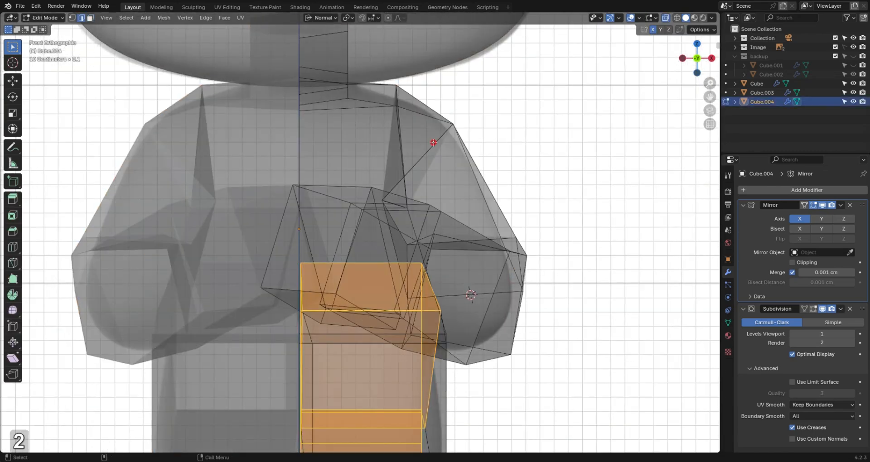
{"action": "key", "text": "alt+a"}
{"action": "key", "text": "shift+s"}
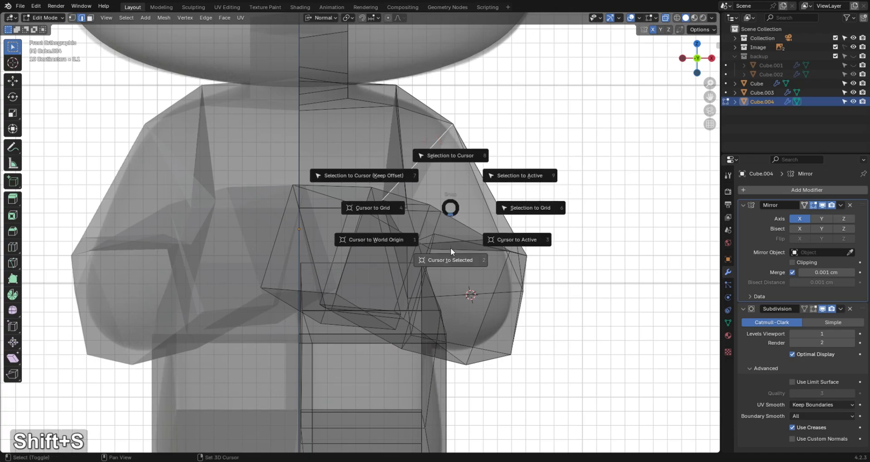
{"action": "left_click", "coordinate": [451, 255]}
{"action": "key", "text": "shift+s"}
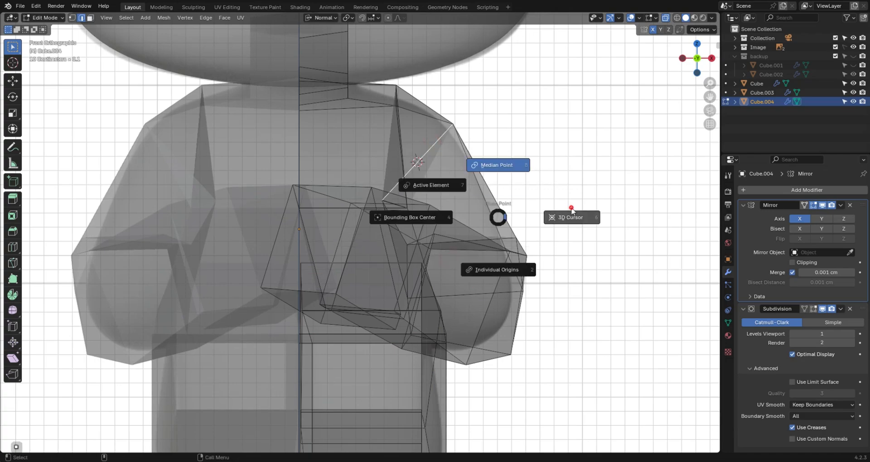
Select all faces of the arm from the upper arm to the hand, leaving the torso and legs unselected.
{"action": "key", "text": "alt+z"}
{"action": "key", "text": "3"}
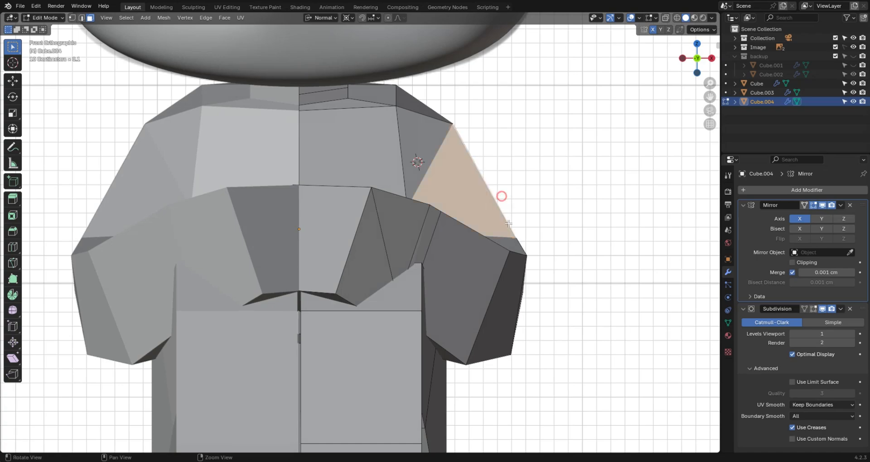
{"action": "middle_click_drag", "start_coordinate": [508, 223], "coordinate": [486, 271]}
{"action": "left_click", "coordinate": [510, 283], "text": "alt+shift"}
{"action": "key", "text": "ctrl+z"}
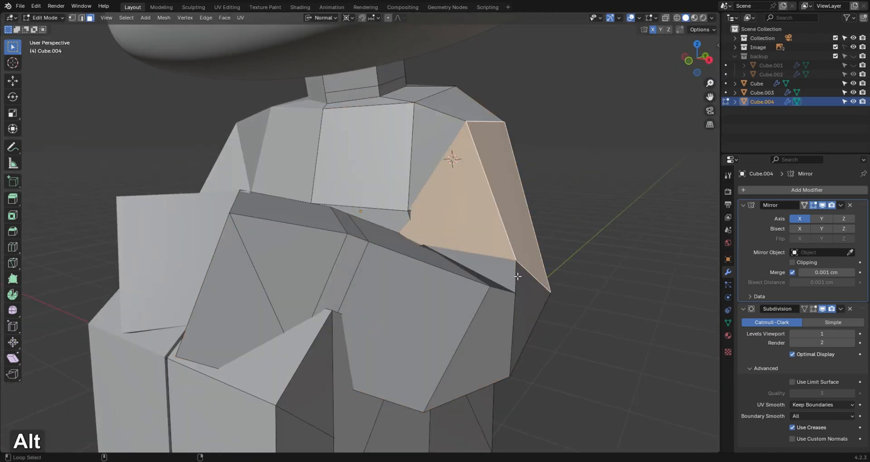
{"action": "left_click", "coordinate": [516, 276], "text": "alt+shift"}
{"action": "left_click", "coordinate": [496, 294], "text": "alt+shift"}
{"action": "left_click", "coordinate": [414, 269], "text": "alt+shift"}
{"action": "left_click", "coordinate": [338, 237], "text": "alt+shift"}
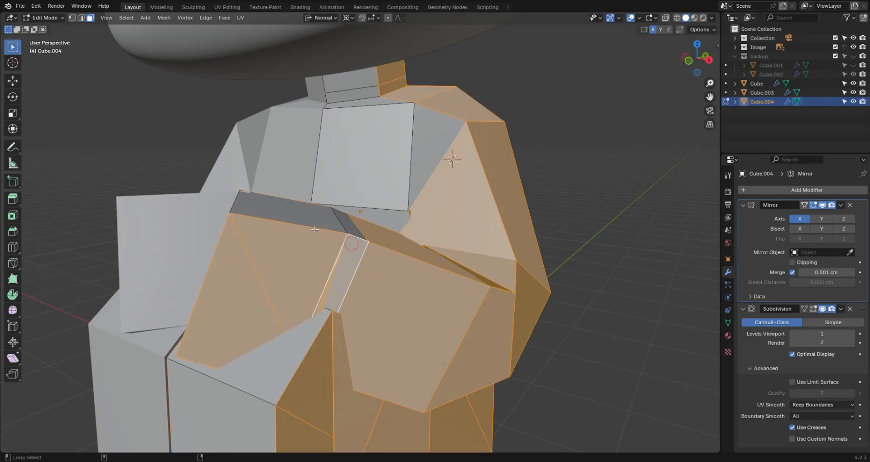
{"action": "key", "text": "ctrl+z"}
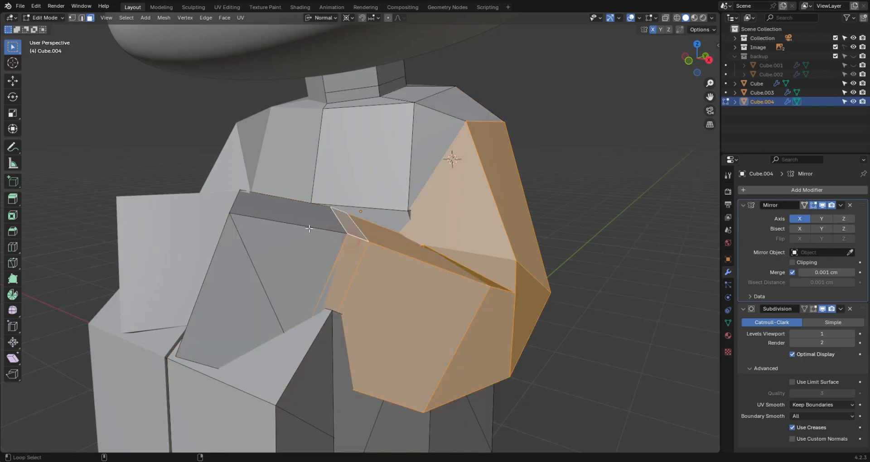
{"action": "left_click", "coordinate": [354, 241], "text": "alt+shift"}
{"action": "left_click", "coordinate": [224, 271], "text": "alt+shift"}
{"action": "key", "text": "grave"}
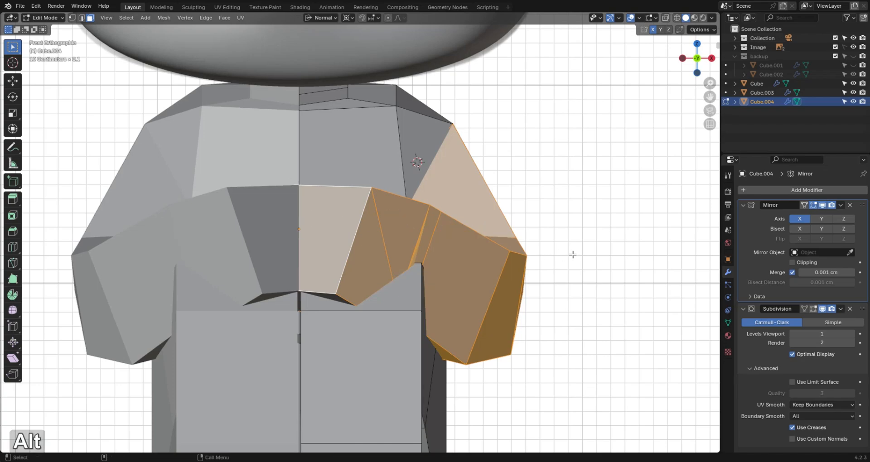
Rotate the whole arm -4.07° around normal X at the shoulder in the front view and check the smoothed result.
{"action": "key", "text": "alt+z"}
{"action": "key", "text": "r"}
{"action": "key", "text": "y"}
{"action": "key", "text": "shift"}
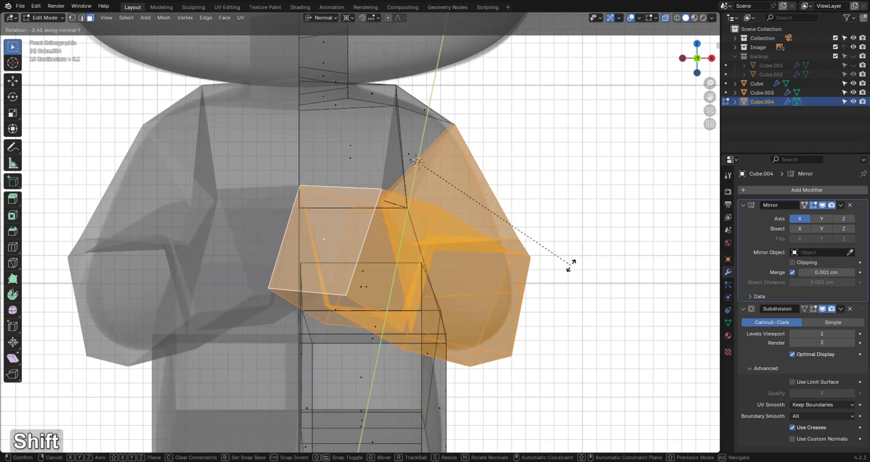
{"action": "key", "text": "x"}
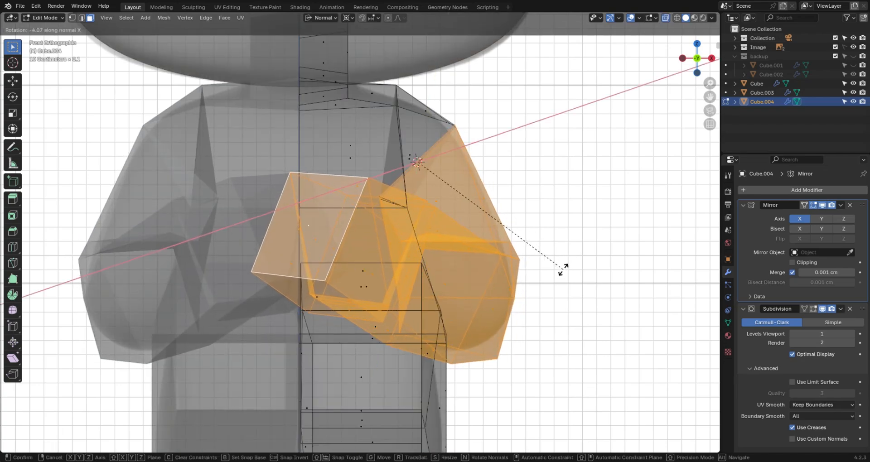
{"action": "left_click", "coordinate": [563, 270]}
{"action": "key", "text": "alt+z"}
{"action": "left_click_drag", "start_coordinate": [485, 289], "coordinate": [464, 305], "text": "alt"}
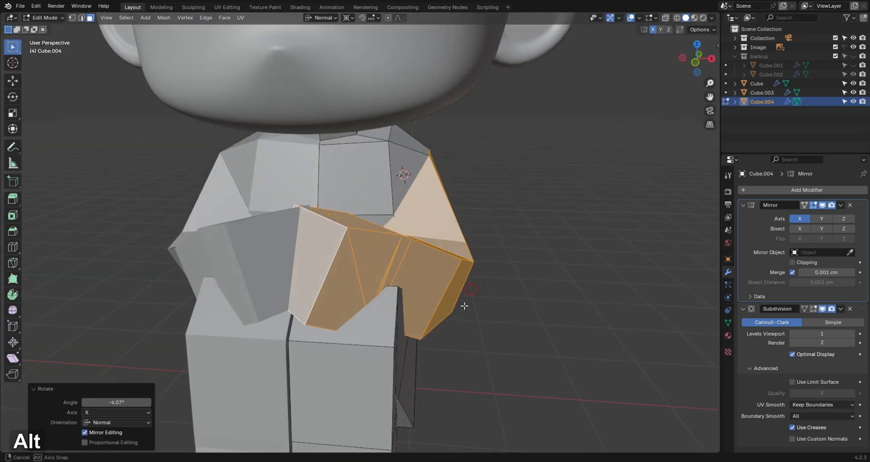
{"action": "key", "text": "Tab"}
{"action": "left_click_drag", "start_coordinate": [298, 315], "coordinate": [390, 314], "text": "alt"}
Select the edge loop at the elbow of the bent arm and snap the 3D cursor to it.
{"action": "key", "text": "Tab"}
{"action": "key", "text": "2"}
{"action": "left_click", "coordinate": [435, 324], "text": "alt"}
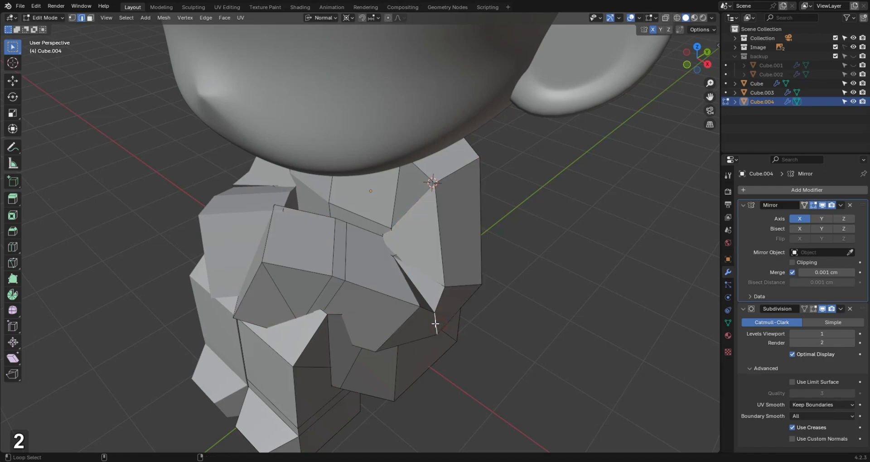
{"action": "key", "text": "shift+s"}
Select all face loops of the forearm and hand from the elbow down, leaving the upper arm unselected.
{"action": "key", "text": "3"}
{"action": "left_click", "coordinate": [364, 295], "text": "alt"}
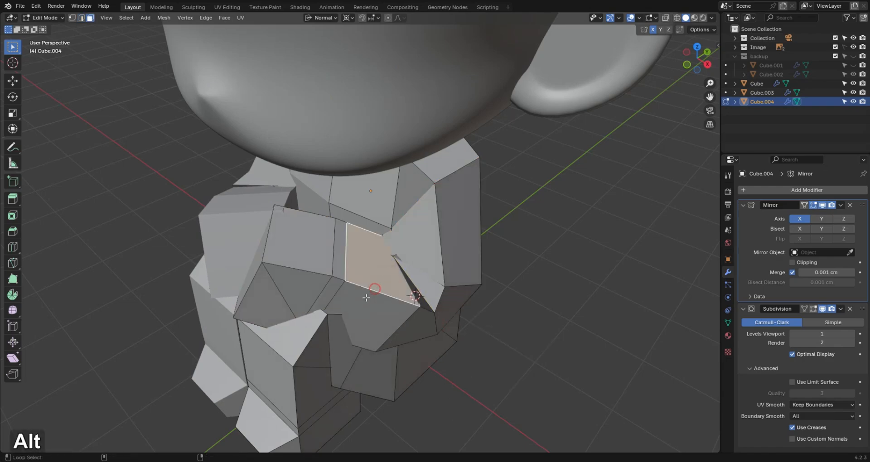
{"action": "left_click", "coordinate": [355, 289], "text": "alt"}
{"action": "left_click", "coordinate": [339, 279], "text": "alt+shift"}
{"action": "left_click", "coordinate": [314, 272], "text": "alt+shift"}
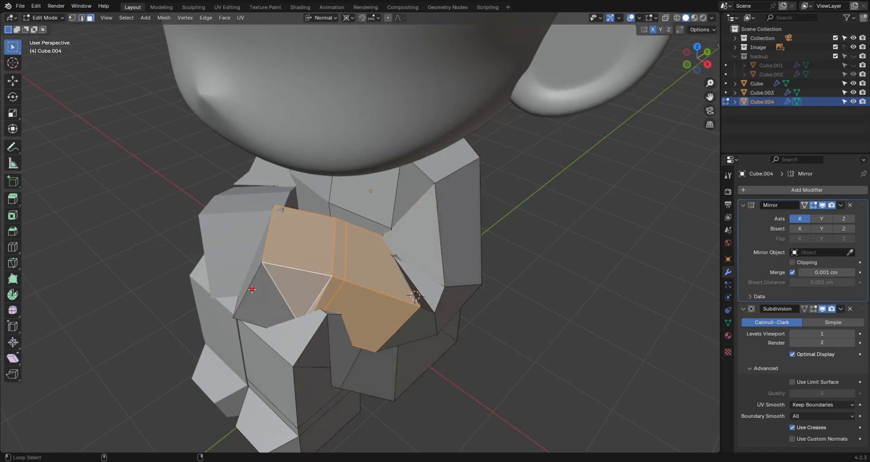
{"action": "left_click", "coordinate": [252, 289], "text": "alt+shift"}
Try rotating the forearm and hand around normal X at the elbow, and undo that rotation.
{"action": "key", "text": "r"}
{"action": "key", "text": "z"}
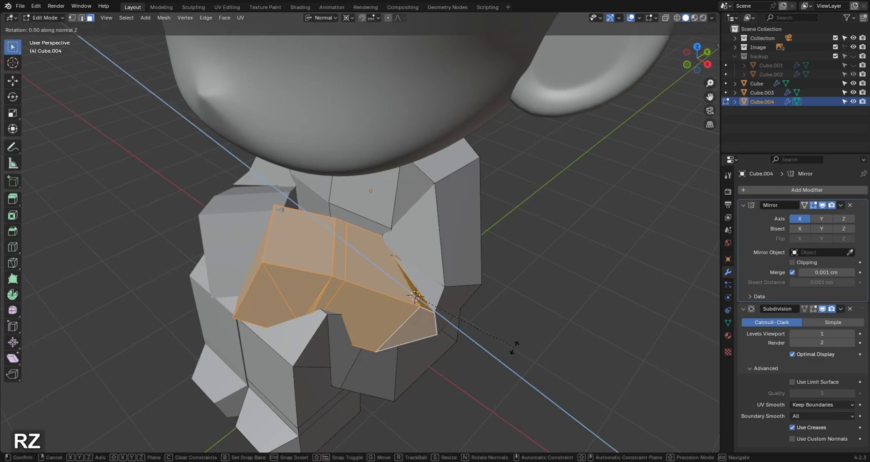
{"action": "key", "text": "y"}
{"action": "key", "text": "x"}
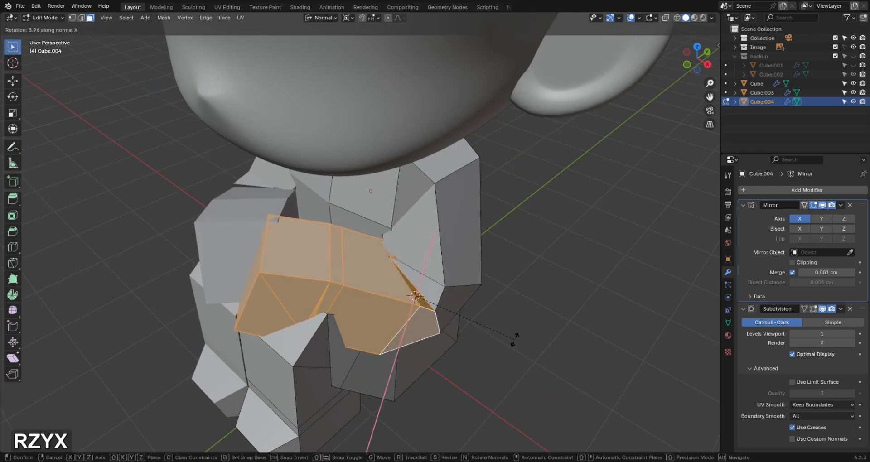
{"action": "key", "text": "x"}
{"action": "left_click", "coordinate": [515, 340]}
{"action": "key", "text": "ctrl+z"}
Rotate the forearm and hand -5.42° around normal Y at the elbow and view the result from the front.
{"action": "key", "text": "r"}
{"action": "key", "text": "y"}
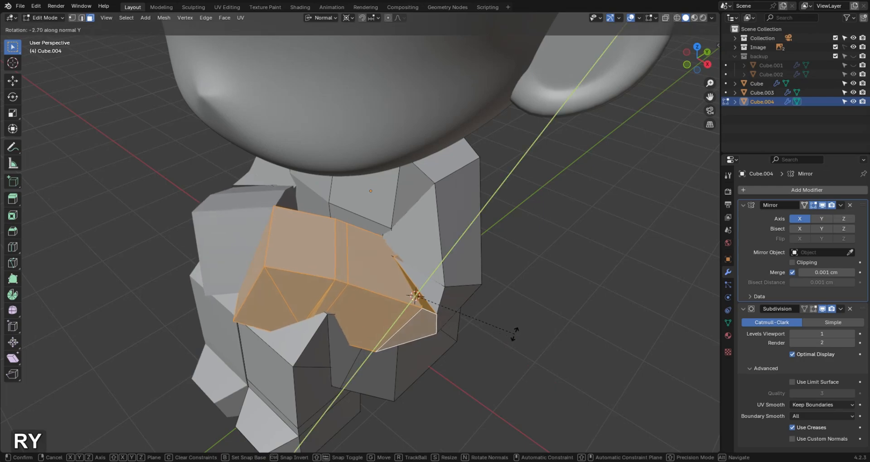
{"action": "left_click", "coordinate": [514, 329]}
{"action": "key", "text": "grave"}
{"action": "key", "text": "grave"}
{"action": "left_click", "coordinate": [327, 199]}
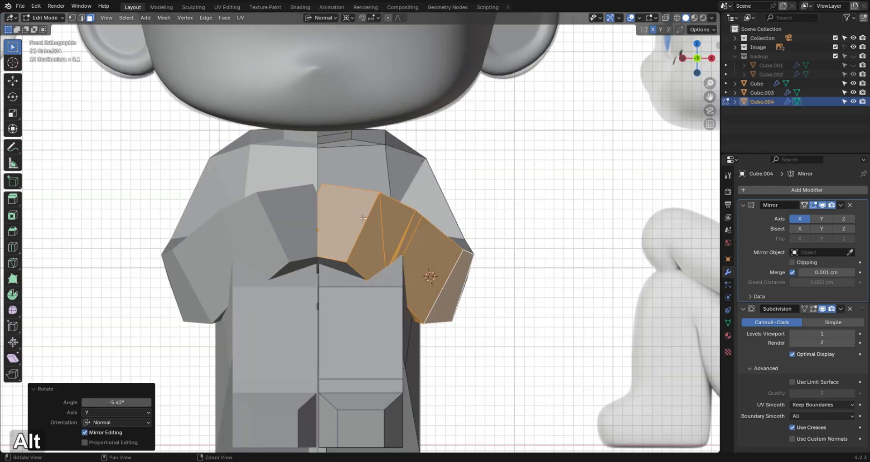
With X-ray on, rotate the forearm and hand 4.52° around normal X and -1.67° around normal Y.
{"action": "key", "text": "alt+z"}
{"action": "key", "text": "r"}
{"action": "key", "text": "z"}
{"action": "key", "text": "x"}
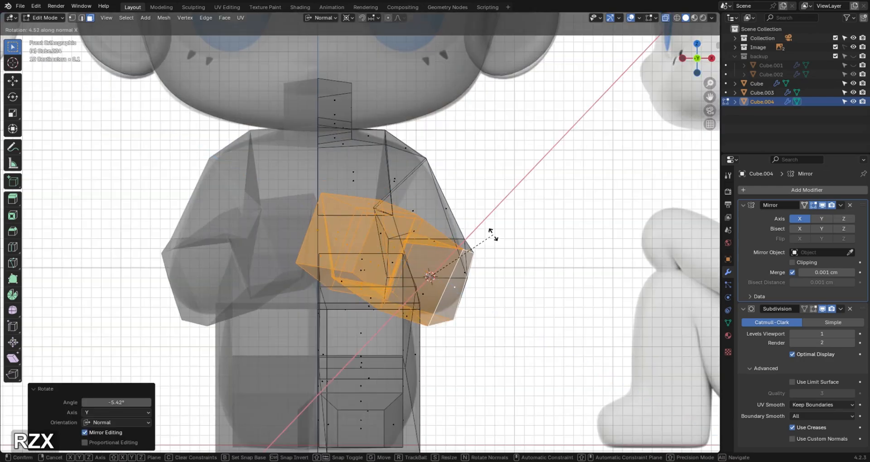
{"action": "left_click", "coordinate": [494, 235]}
{"action": "key", "text": "r"}
{"action": "key", "text": "y"}
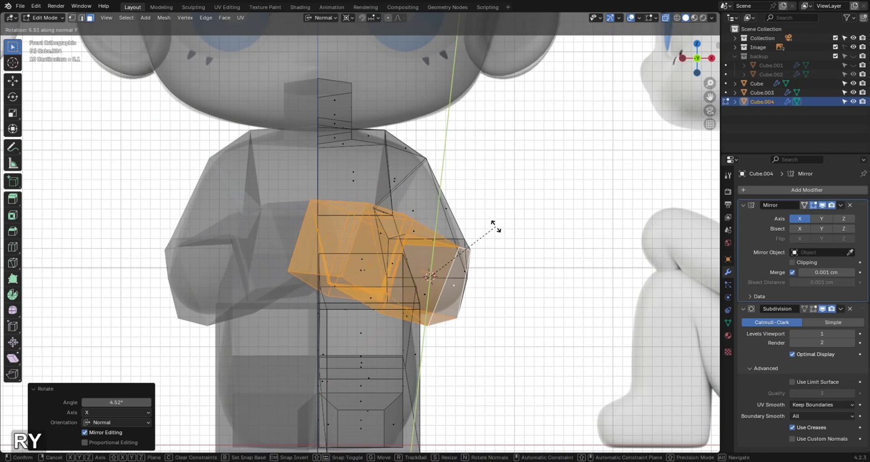
{"action": "left_click", "coordinate": [499, 235]}
Rotate the forearm and hand -4.09° around normal Z, adjust them slightly around normal Y, and check the smoothed body.
{"action": "key", "text": "r"}
{"action": "key", "text": "z"}
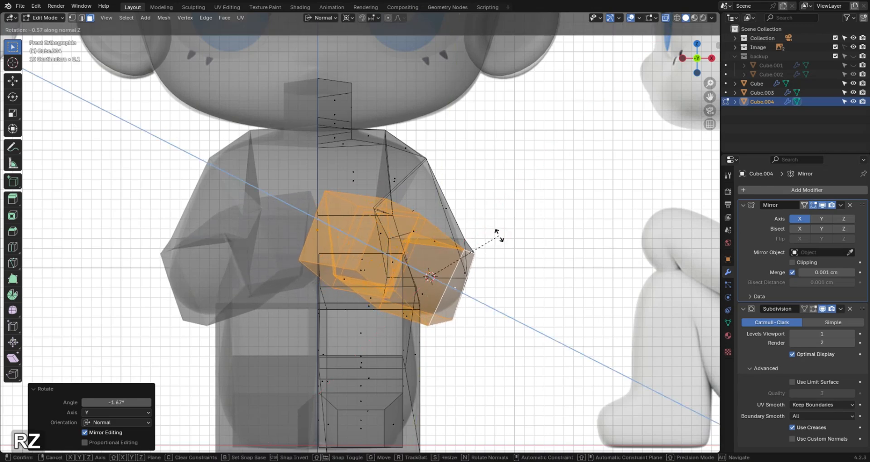
{"action": "left_click", "coordinate": [499, 230]}
{"action": "key", "text": "r"}
{"action": "key", "text": "y"}
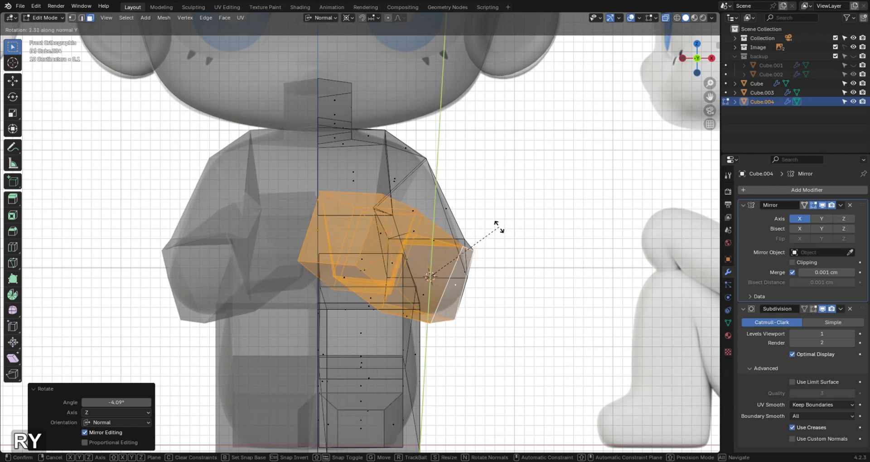
{"action": "left_click", "coordinate": [501, 229]}
{"action": "key", "text": "Tab"}
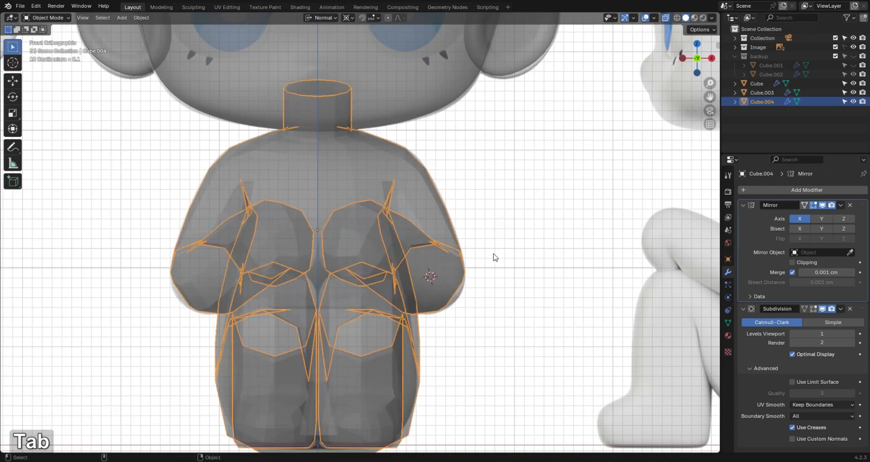
{"action": "key", "text": "alt+z"}
{"action": "key", "text": "alt+a"}
{"action": "middle_click_drag", "start_coordinate": [497, 276], "coordinate": [513, 287]}
{"action": "key", "text": "1"}
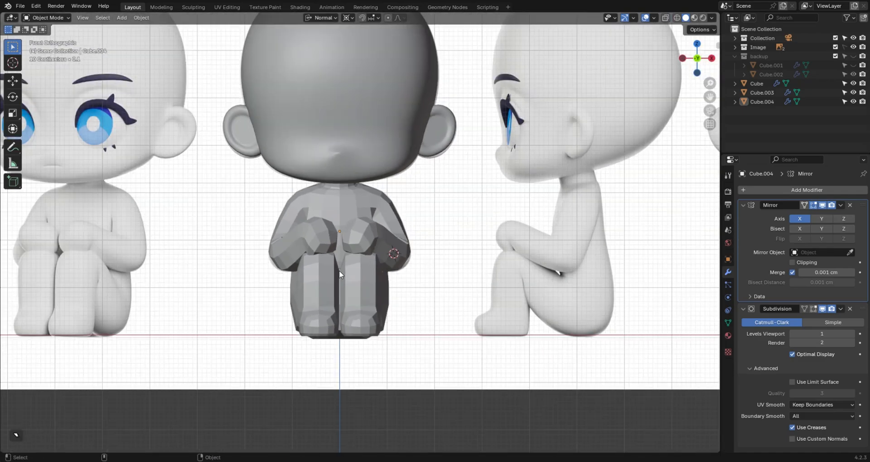
Select the body in Object Mode and reset the 3D cursor to the world origin.
{"action": "middle_click", "coordinate": [339, 270], "text": "alt"}
{"action": "left_click", "coordinate": [361, 279]}
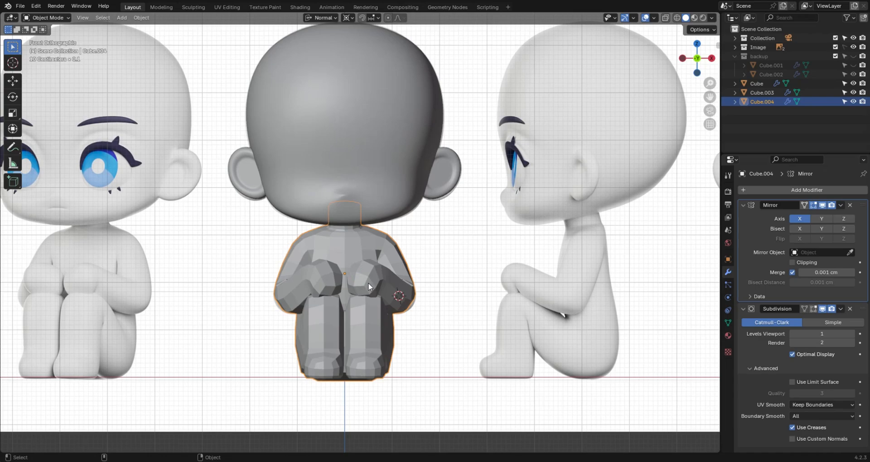
{"action": "key", "text": "shift+s"}
{"action": "left_click", "coordinate": [267, 347]}
Apply the body's Mirror modifier and inspect the full two-sided mesh in Edit Mode.
{"action": "left_click", "coordinate": [841, 205]}
{"action": "left_click", "coordinate": [811, 217]}
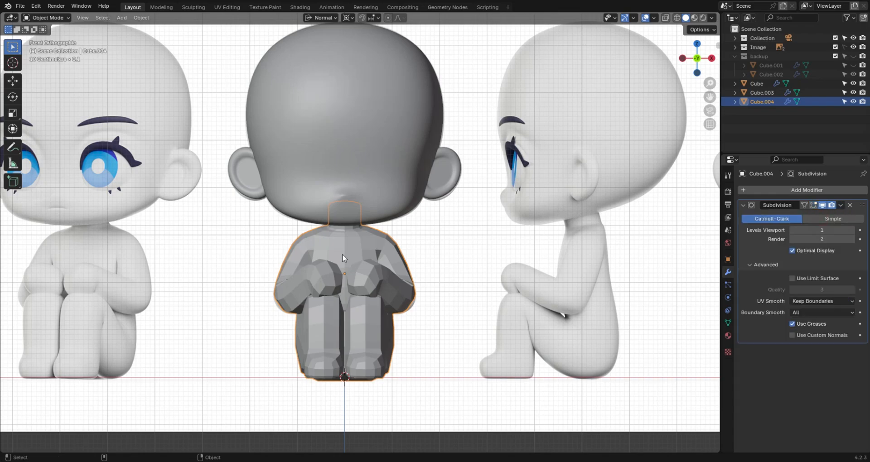
{"action": "key", "text": "Tab"}
{"action": "middle_click_drag", "start_coordinate": [450, 252], "coordinate": [242, 302]}
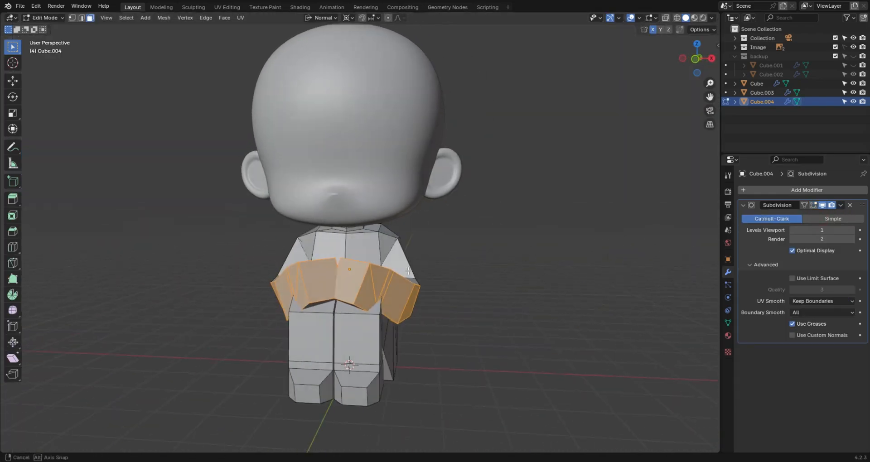
Set the body's viewport subdivision level to 2, shade it smooth, and compare it with the front reference.
{"action": "key", "text": "Tab"}
{"action": "key", "text": "ctrl+2"}
{"action": "right_click", "coordinate": [363, 281]}
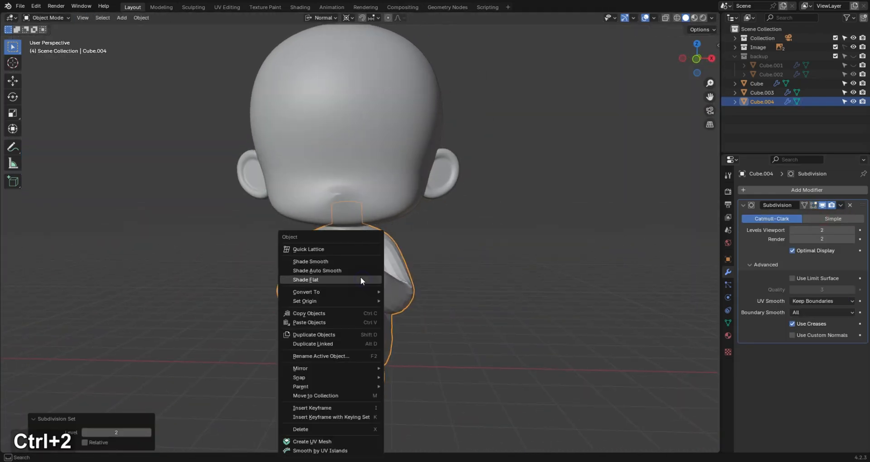
{"action": "left_click", "coordinate": [362, 224]}
{"action": "left_click", "coordinate": [481, 259]}
{"action": "key", "text": "KP_1"}
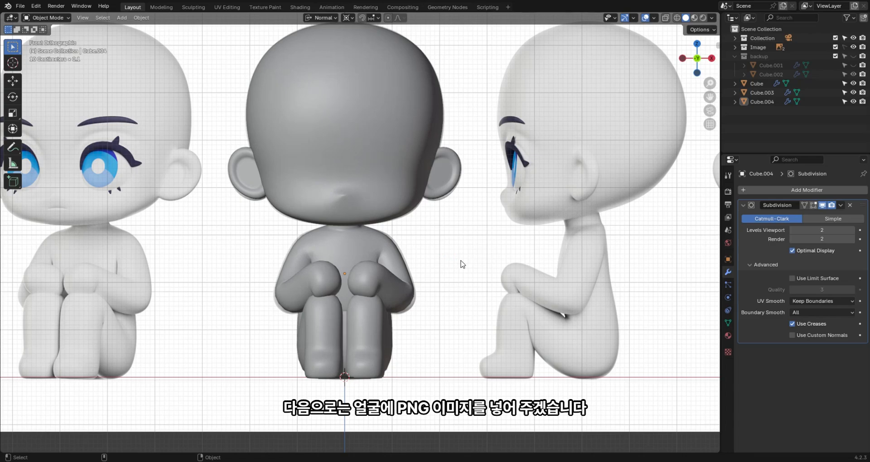
{"action": "scroll", "coordinate": [437, 222], "scroll_direction": "down", "scroll_amount": 2}
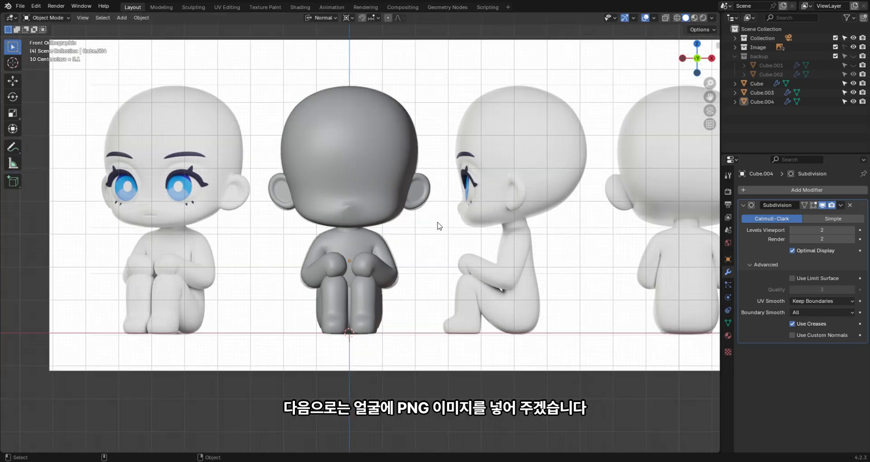
{"action": "middle_click", "coordinate": [439, 236], "text": "alt"}
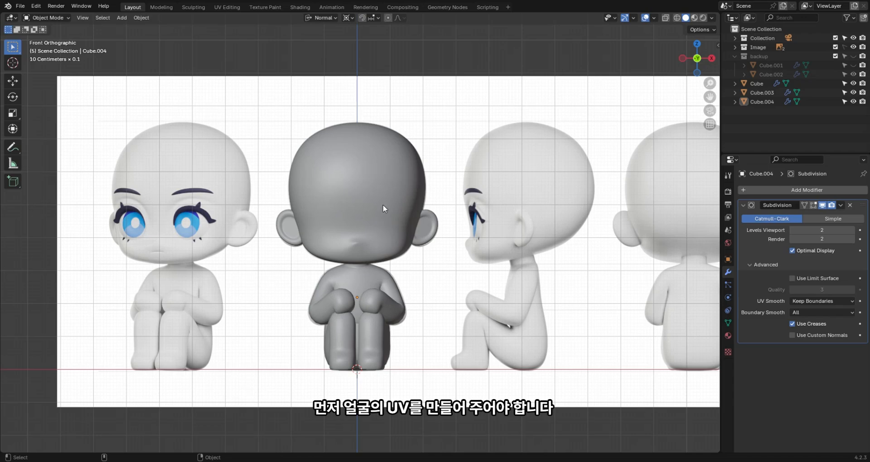
On the head mesh, mark the vertical edge loop running around the head at the front of the ear as a seam.
{"action": "left_click", "coordinate": [383, 165]}
{"action": "scroll", "coordinate": [386, 170], "scroll_direction": "up", "scroll_amount": 1}
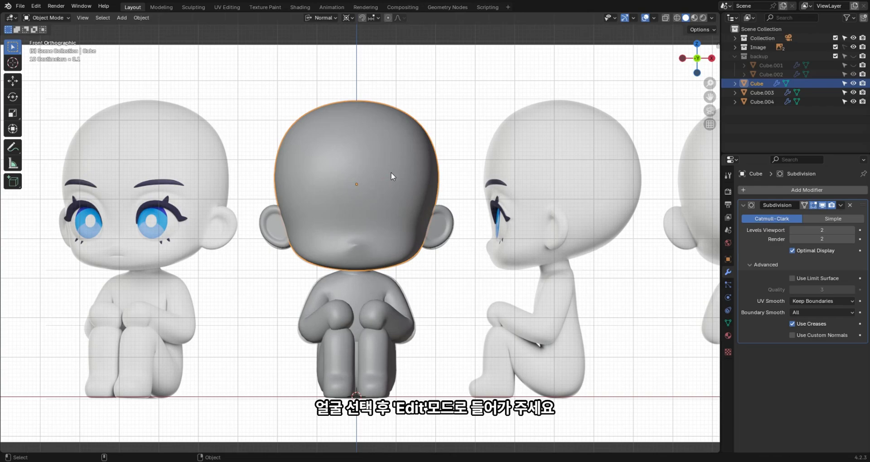
{"action": "key", "text": "Tab"}
{"action": "left_click", "coordinate": [483, 182]}
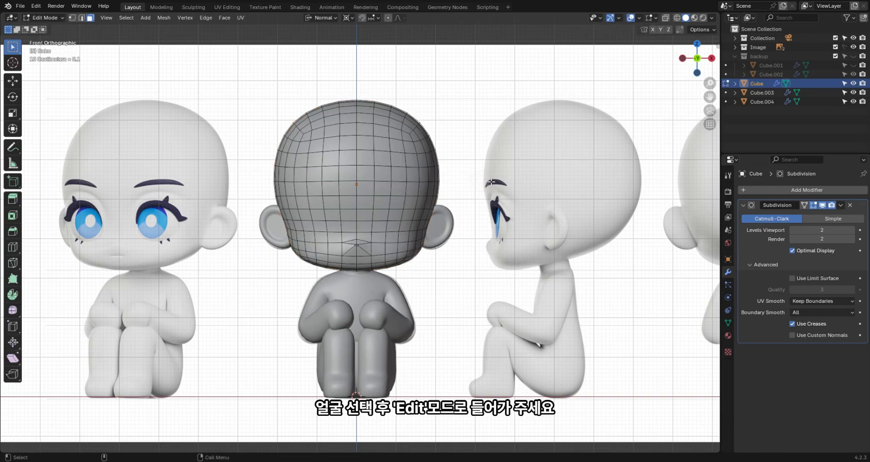
{"action": "key", "text": "KP_3"}
{"action": "key", "text": "alt+z"}
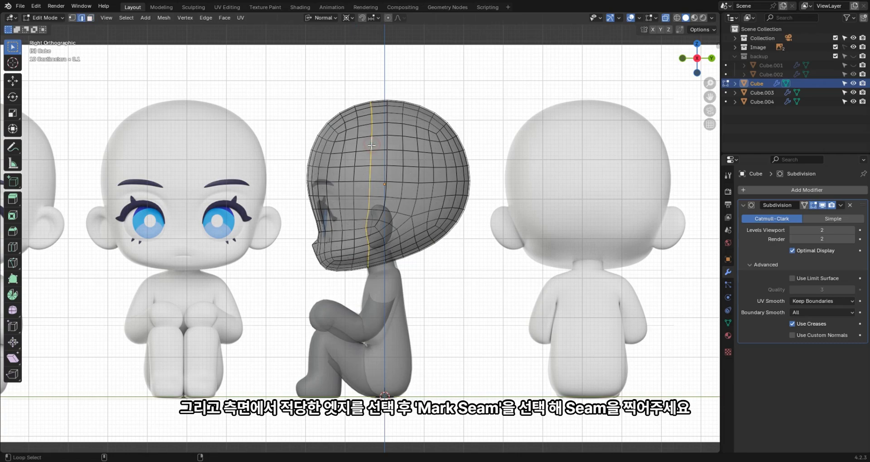
{"action": "right_click", "coordinate": [381, 164]}
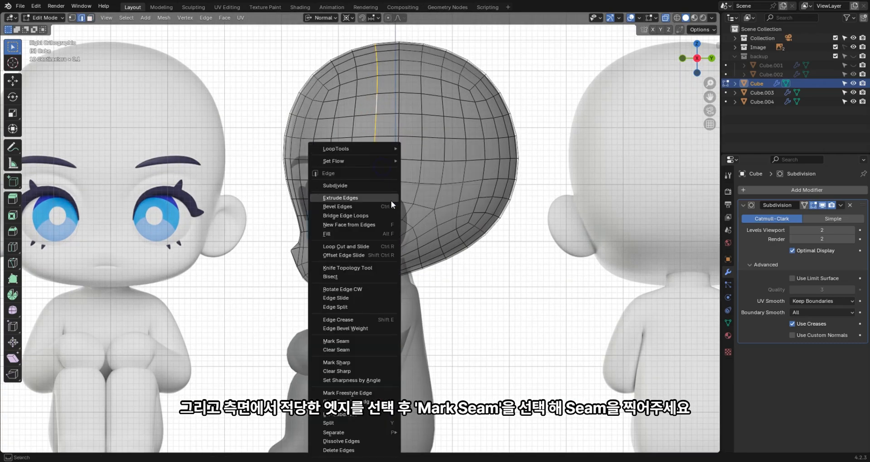
{"action": "left_click", "coordinate": [335, 341]}
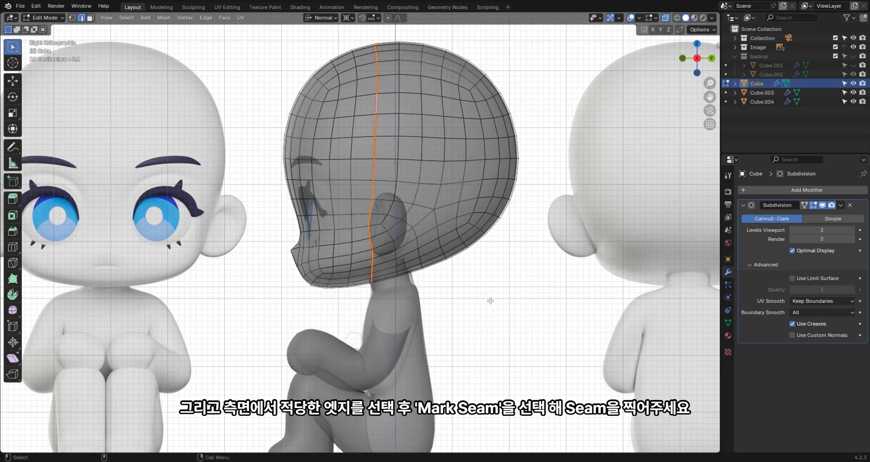
{"action": "scroll", "coordinate": [450, 247], "scroll_direction": "down", "scroll_amount": 2}
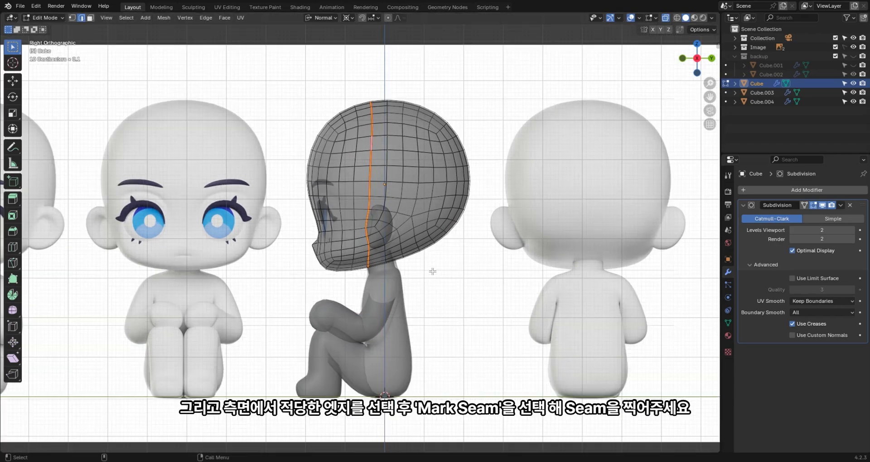
Return to Object Mode in solid front view, split the 3D viewport in two, and turn the new area into a UV Editor.
{"action": "key", "text": "Tab"}
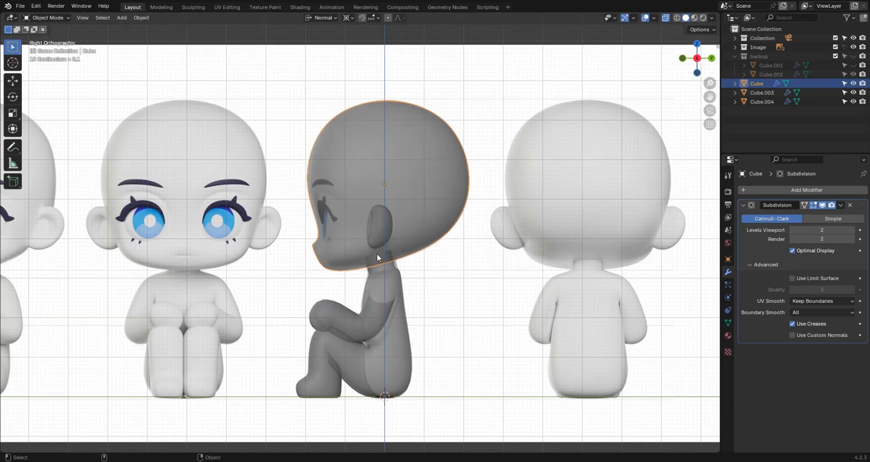
{"action": "key", "text": "KP_1"}
{"action": "key", "text": "alt+z"}
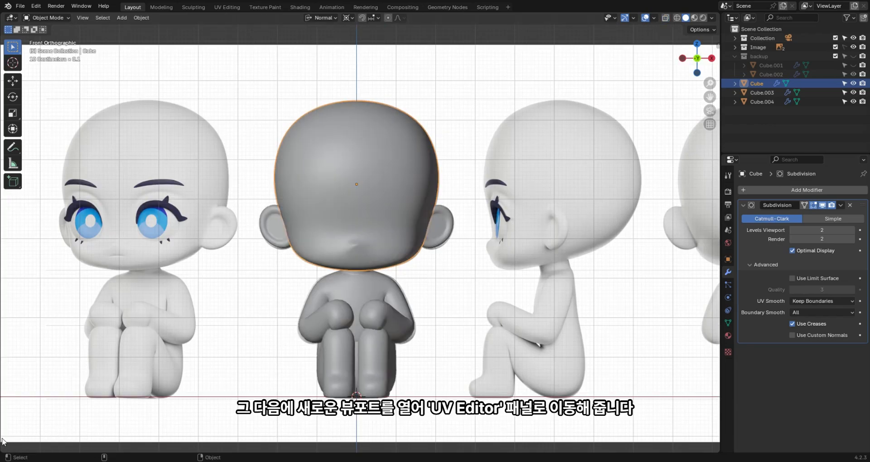
{"action": "left_click_drag", "start_coordinate": [3, 453], "coordinate": [358, 440]}
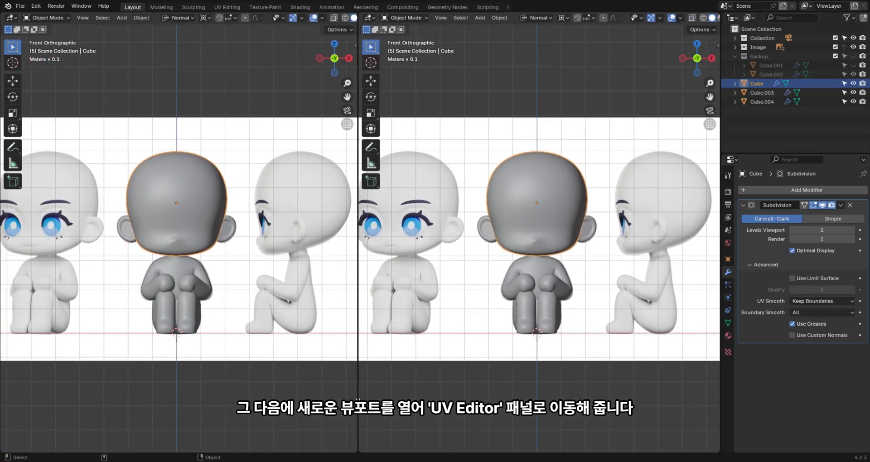
{"action": "left_click", "coordinate": [11, 18]}
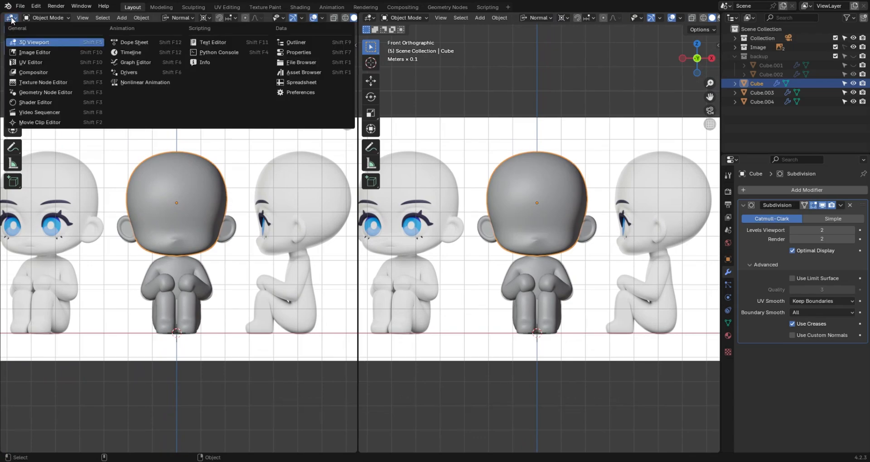
{"action": "left_click", "coordinate": [26, 63]}
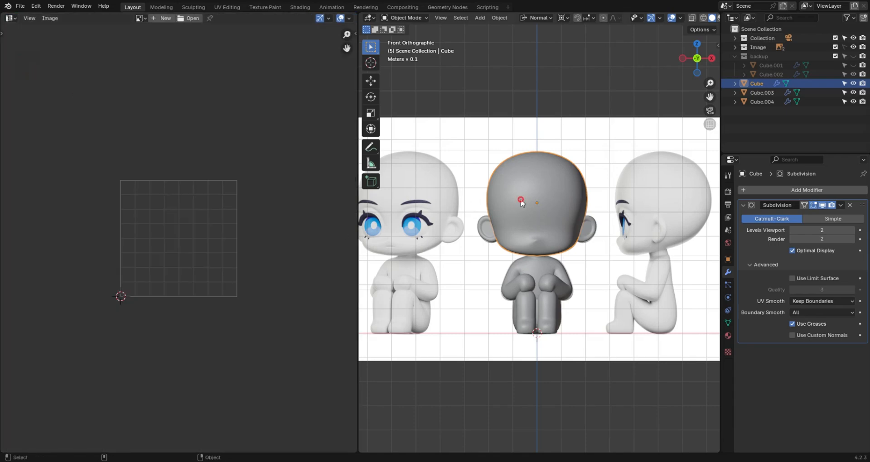
Select the entire head mesh and unwrap it from the front view with Project from View (Bounds).
{"action": "key", "text": "Tab"}
{"action": "left_click", "coordinate": [651, 212]}
{"action": "key", "text": "a"}
{"action": "scroll", "coordinate": [213, 230], "scroll_direction": "up", "scroll_amount": 4}
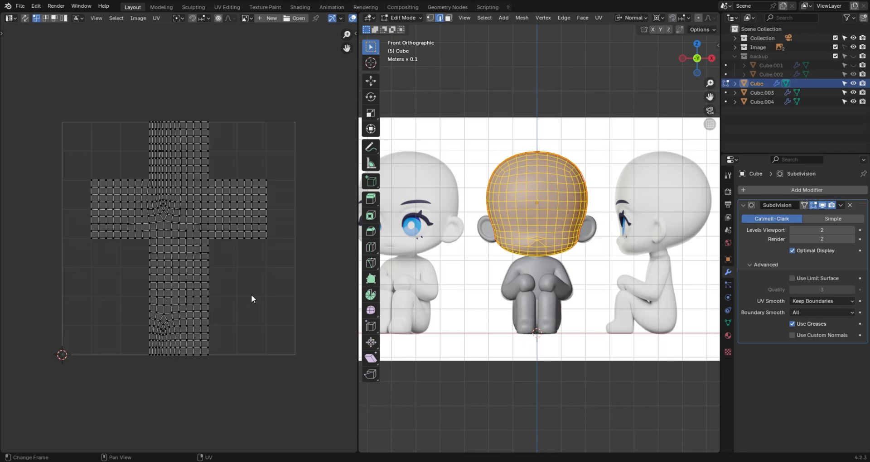
{"action": "left_click", "coordinate": [598, 18]}
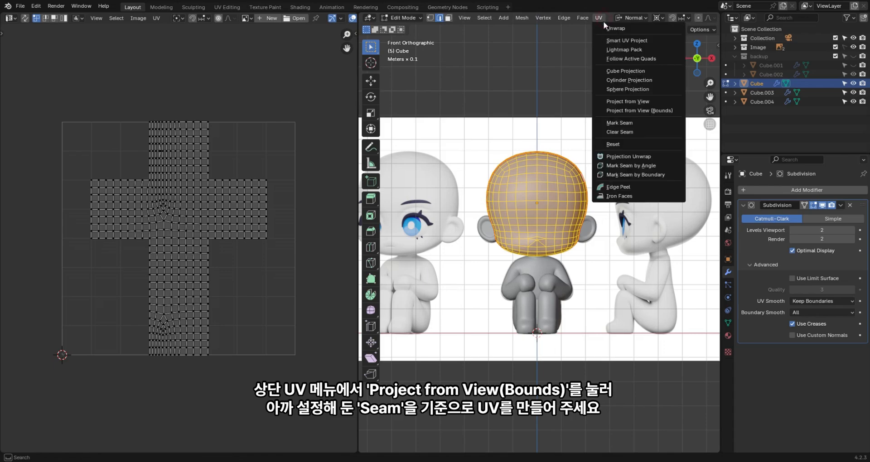
{"action": "left_click", "coordinate": [624, 113]}
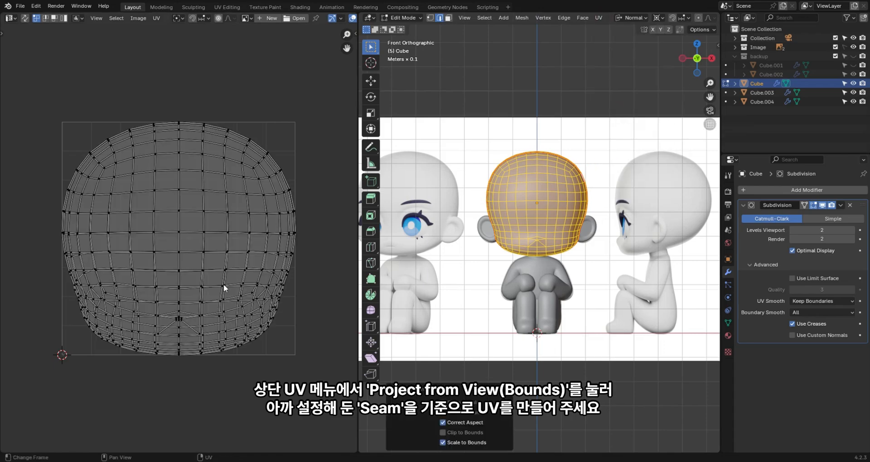
Clear the selection and select only the linked back part of the head, delimited by the seam.
{"action": "left_click_drag", "start_coordinate": [435, 226], "coordinate": [599, 181], "text": "alt"}
{"action": "key", "text": "alt+a"}
{"action": "key", "text": "l"}
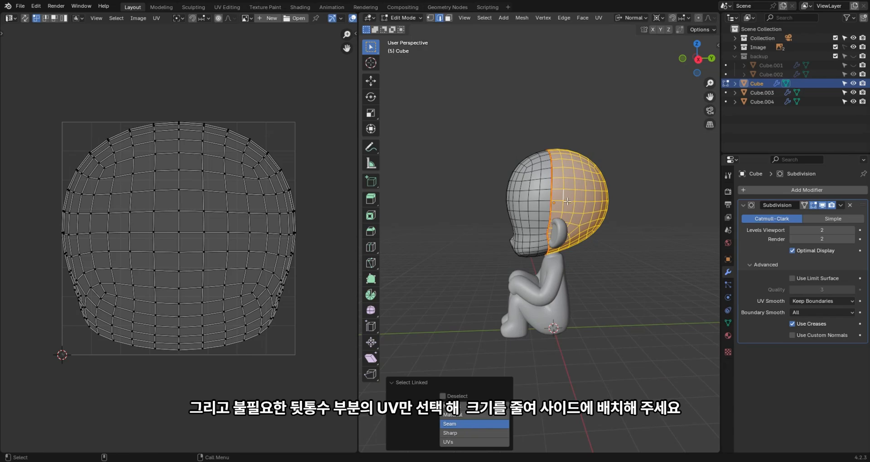
Scale the back-of-head UVs down to a small island and place it in the lower-right corner of the UV tile.
{"action": "key", "text": "l"}
{"action": "key", "text": "a"}
{"action": "key", "text": "s"}
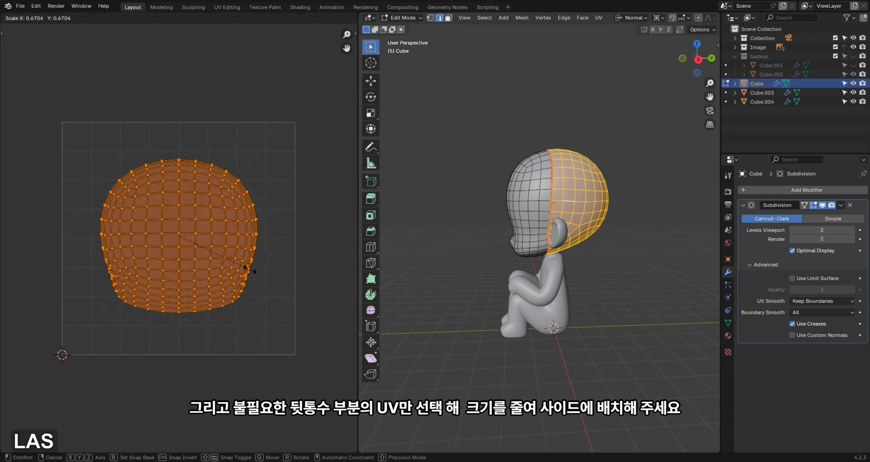
{"action": "left_click", "coordinate": [189, 233]}
{"action": "key", "text": "g"}
{"action": "left_click", "coordinate": [288, 334]}
{"action": "key", "text": "s"}
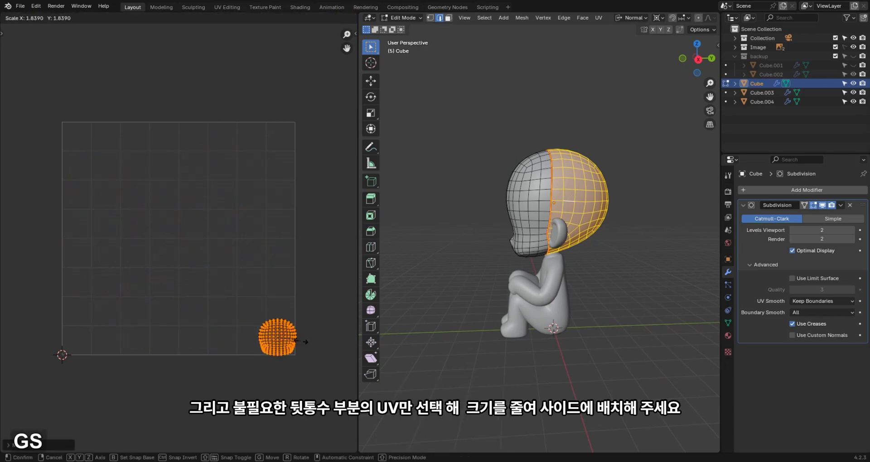
{"action": "left_click", "coordinate": [293, 339]}
{"action": "key", "text": "g"}
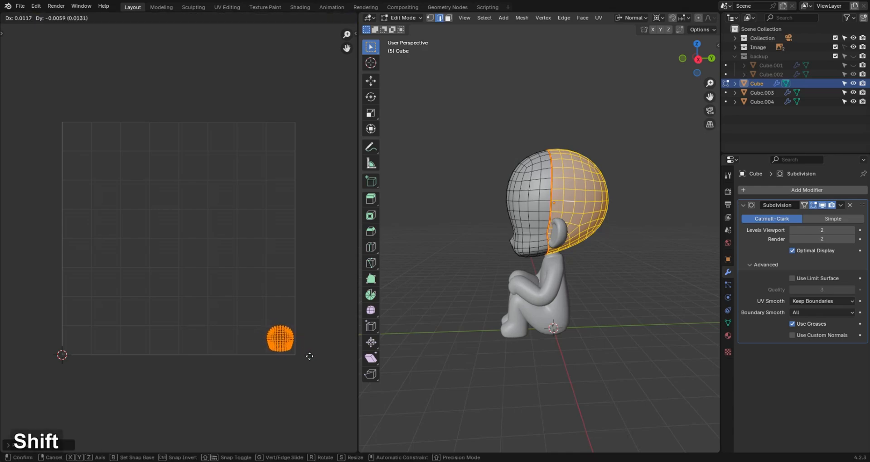
{"action": "left_click", "coordinate": [310, 357]}
Select the linked face part of the head to check its UV island, and clear the selection.
{"action": "key", "text": "alt+a"}
{"action": "key", "text": "l"}
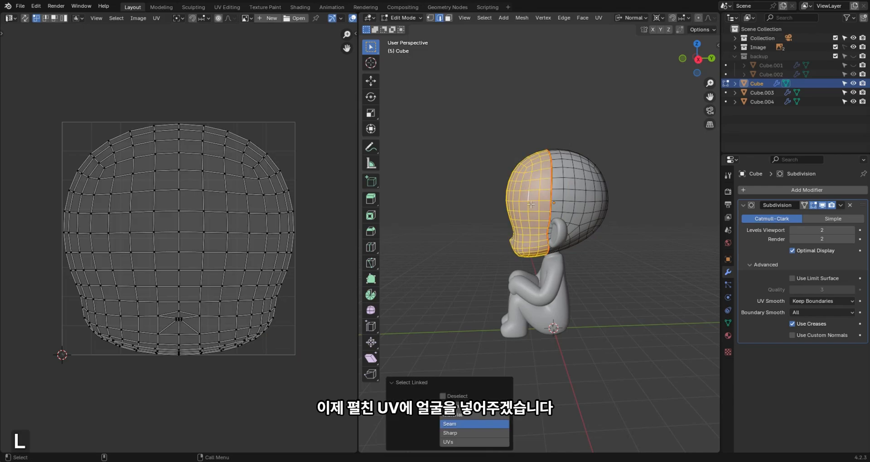
{"action": "key", "text": "l"}
{"action": "left_click", "coordinate": [610, 280]}
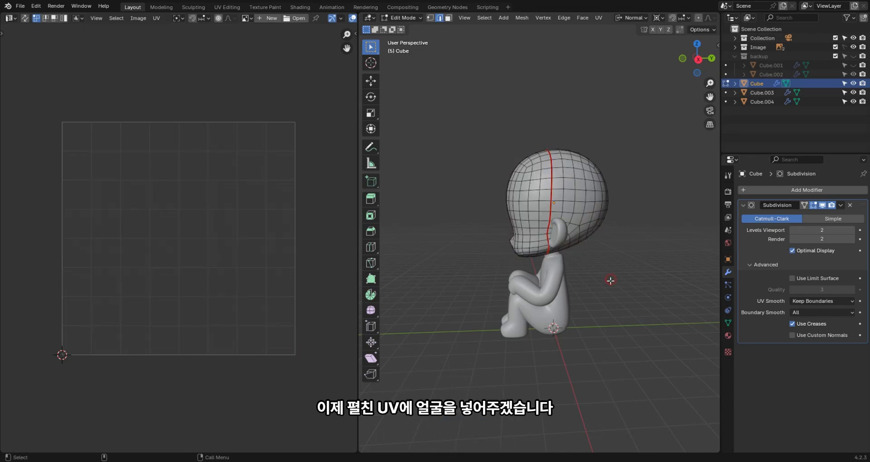
Return to Object Mode in the front view with the head still selected.
{"action": "left_click_drag", "start_coordinate": [610, 280], "coordinate": [650, 266], "text": "alt"}
{"action": "key", "text": "grave"}
{"action": "left_click", "coordinate": [558, 201]}
{"action": "key", "text": "Tab"}
{"action": "left_click", "coordinate": [478, 245]}
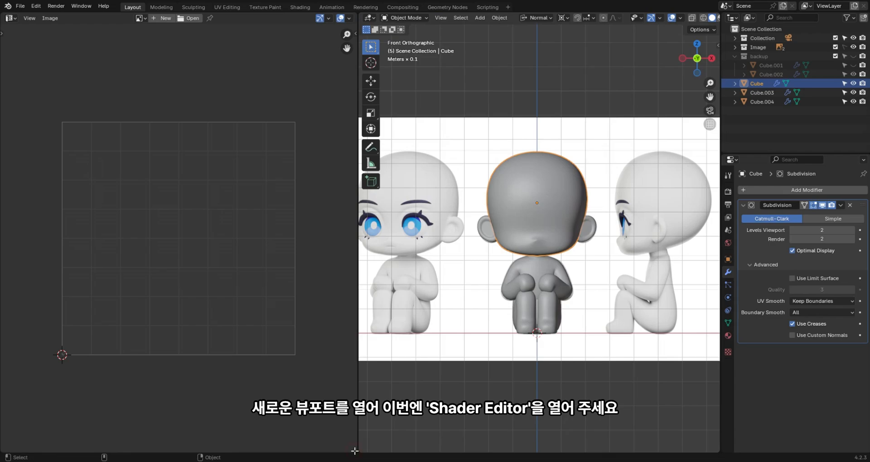
Split the image editing area horizontally and turn the lower half into a Shader Editor with its sidebar hidden.
{"action": "left_click_drag", "start_coordinate": [355, 451], "coordinate": [181, 245]}
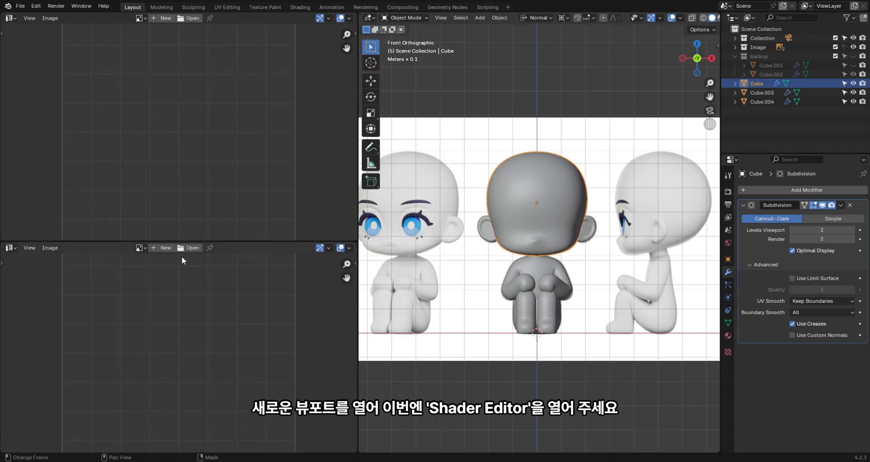
{"action": "left_click", "coordinate": [9, 248]}
{"action": "left_click", "coordinate": [26, 334]}
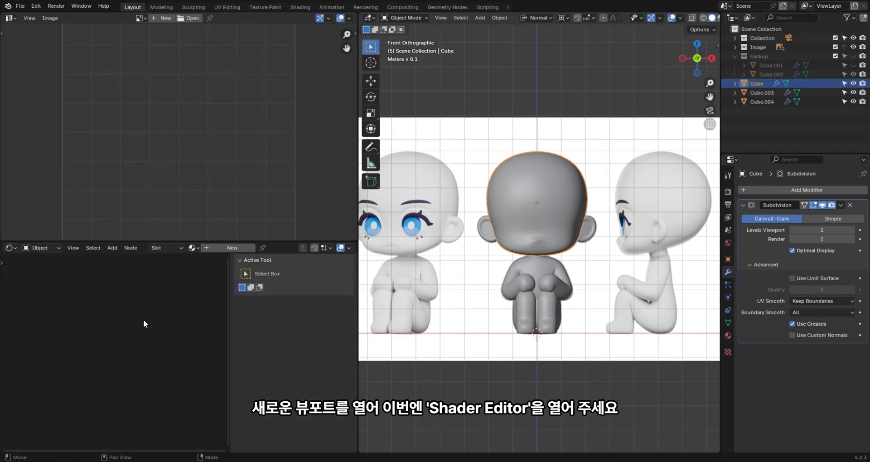
{"action": "key", "text": "n"}
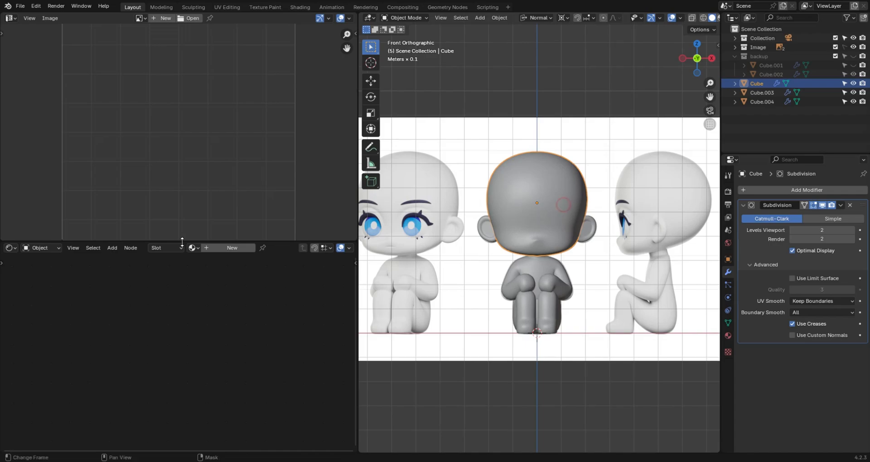
Create a new material on the head and name it "face".
{"action": "left_click", "coordinate": [229, 248]}
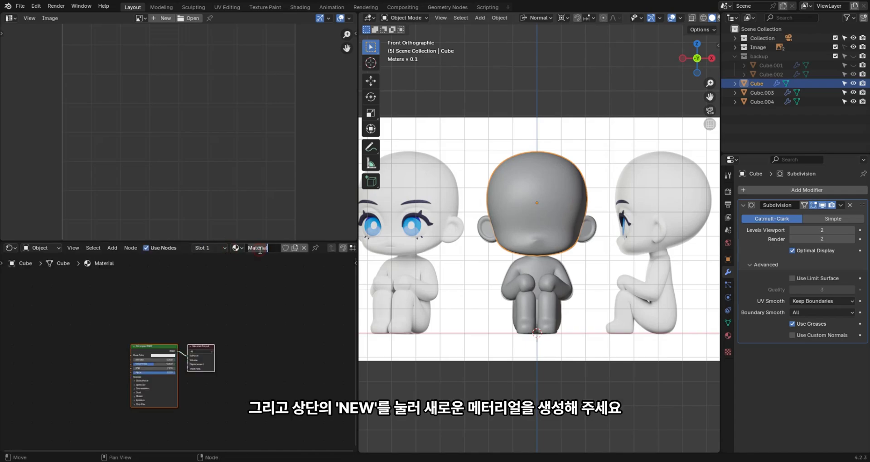
{"action": "type", "text": "face"}
{"action": "key", "text": "Return"}
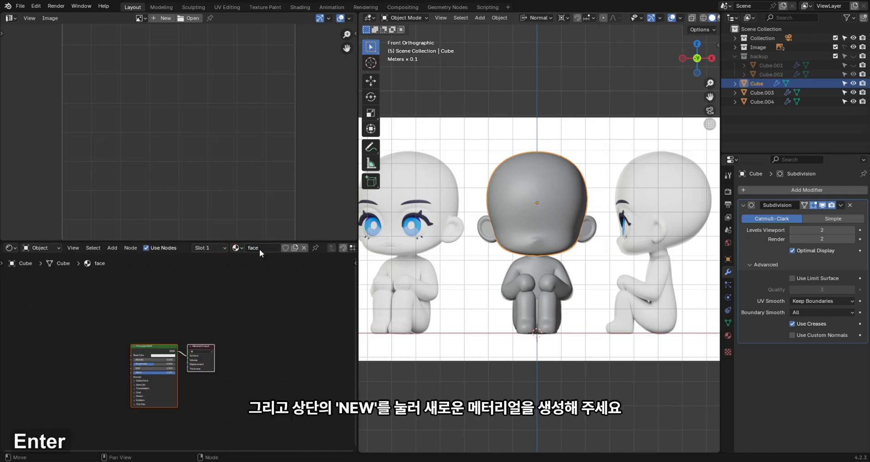
{"action": "scroll", "coordinate": [231, 362], "scroll_direction": "up", "scroll_amount": 4}
{"action": "middle_click_drag", "start_coordinate": [255, 362], "coordinate": [316, 306]}
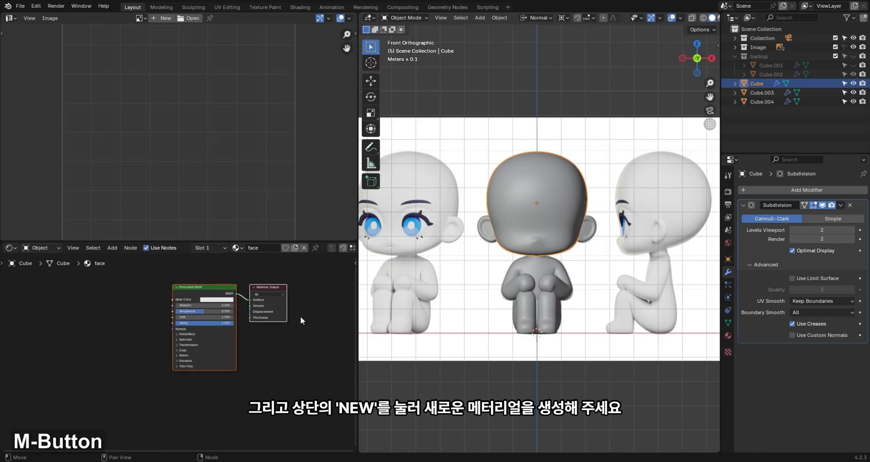
{"action": "middle_click_drag", "start_coordinate": [182, 425], "coordinate": [181, 426]}
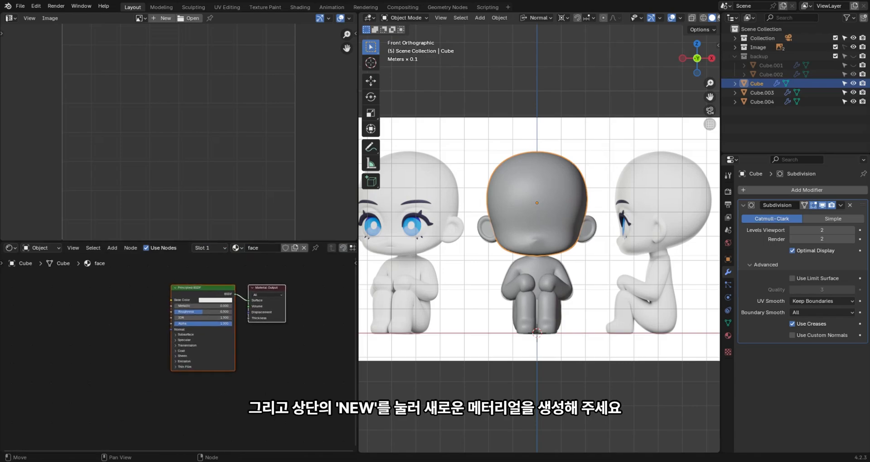
Bring Decal_01 from the 0121_Sitting_Chibi folder into the face material as an image texture, and display Decal_01.png in the Image Editor.
{"action": "key", "text": "alt+Tab"}
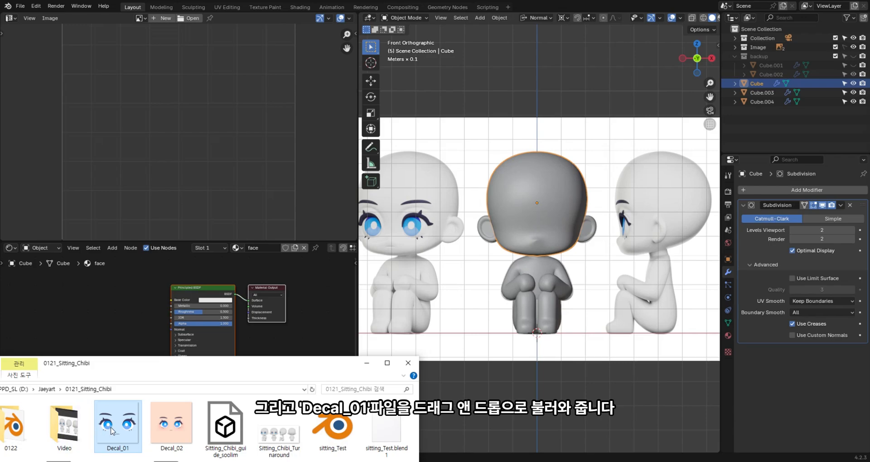
{"action": "left_click_drag", "start_coordinate": [118, 435], "coordinate": [111, 329]}
{"action": "left_click", "coordinate": [366, 363]}
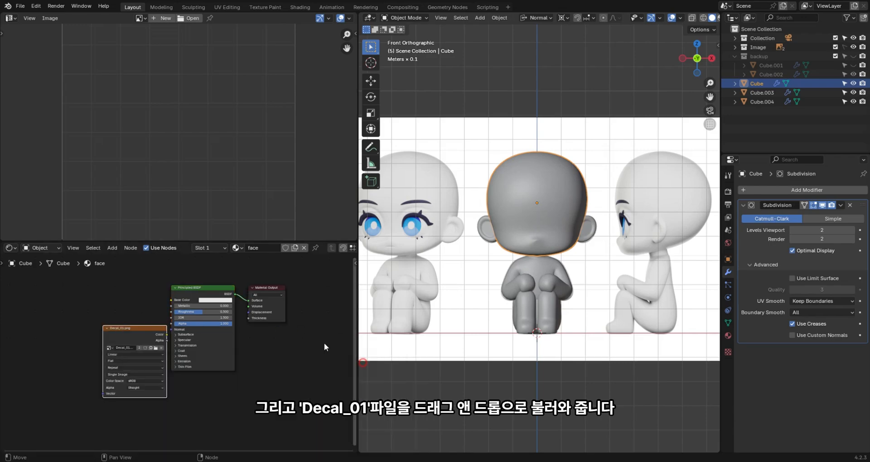
{"action": "left_click", "coordinate": [141, 19]}
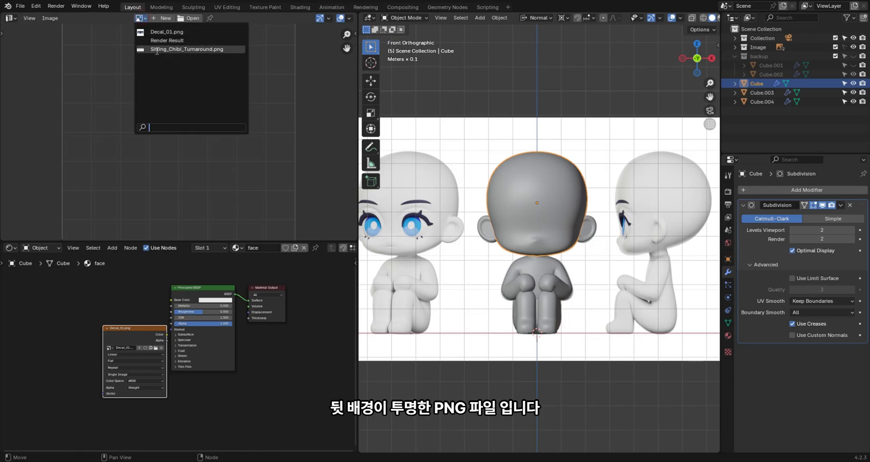
{"action": "left_click", "coordinate": [164, 30]}
{"action": "scroll", "coordinate": [170, 124], "scroll_direction": "down", "scroll_amount": 1}
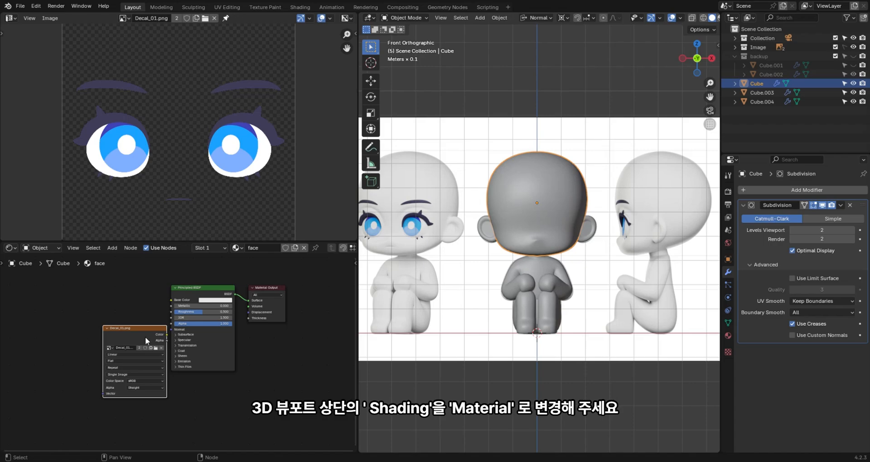
Switch the 3D viewport to Material Preview and connect the Decal_01.png Color output to the Principled BSDF's Base Color.
{"action": "left_click_drag", "start_coordinate": [140, 333], "coordinate": [92, 311]}
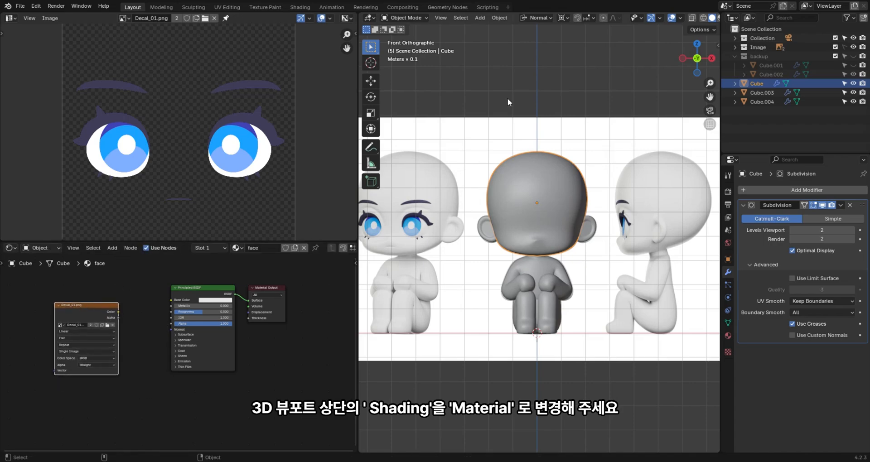
{"action": "scroll", "coordinate": [687, 18], "scroll_direction": "down", "scroll_amount": 2}
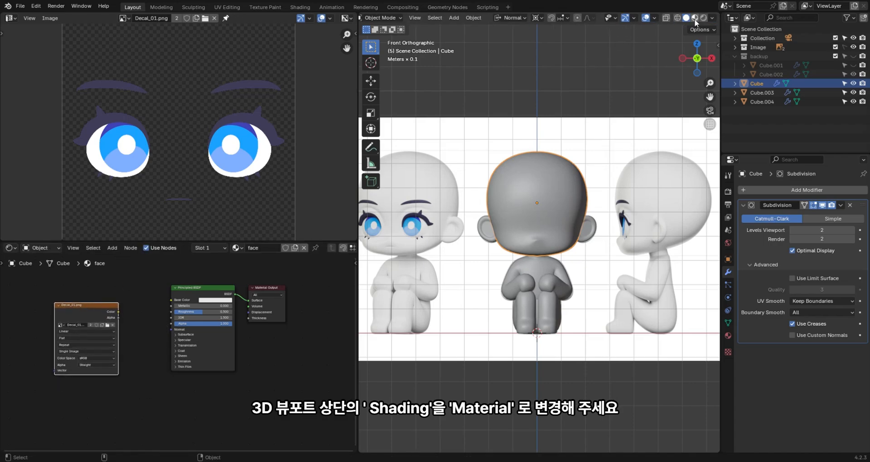
{"action": "left_click", "coordinate": [694, 18]}
{"action": "scroll", "coordinate": [148, 335], "scroll_direction": "up", "scroll_amount": 1}
{"action": "middle_click_drag", "start_coordinate": [99, 309], "coordinate": [127, 324]}
{"action": "left_click_drag", "start_coordinate": [121, 314], "coordinate": [202, 310]}
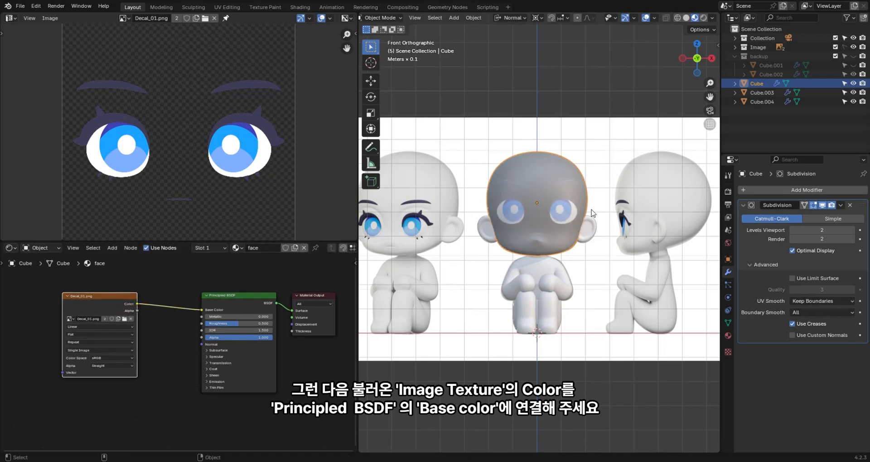
{"action": "left_click_drag", "start_coordinate": [125, 303], "coordinate": [123, 306]}
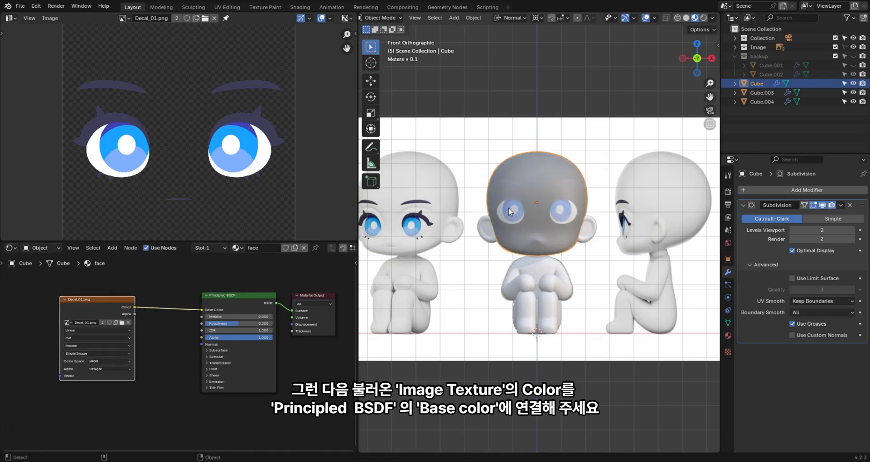
Insert a Mix Color node on the link between the Decal_01.png texture and the Principled BSDF.
{"action": "scroll", "coordinate": [539, 233], "scroll_direction": "up", "scroll_amount": 2}
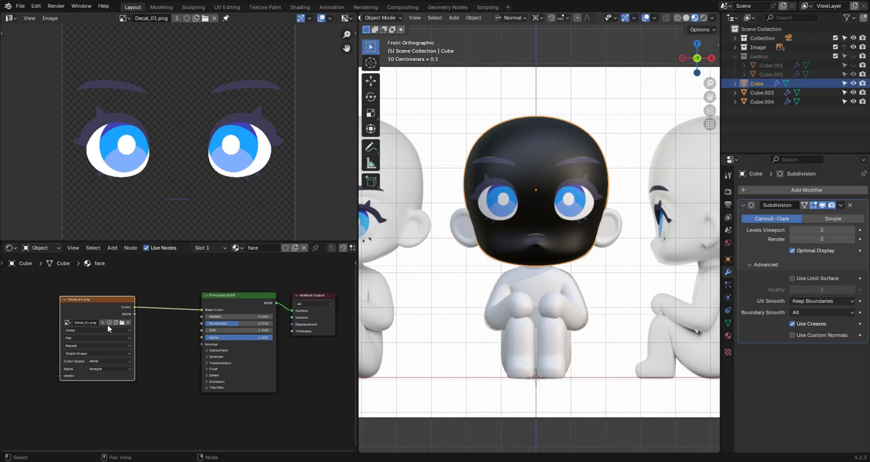
{"action": "left_click_drag", "start_coordinate": [105, 303], "coordinate": [83, 308]}
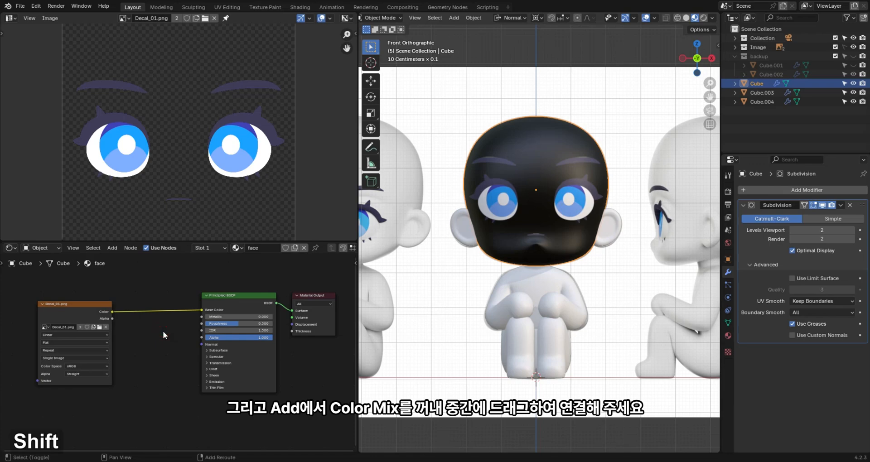
{"action": "key", "text": "shift+a"}
{"action": "mouse_move", "coordinate": [161, 366]}
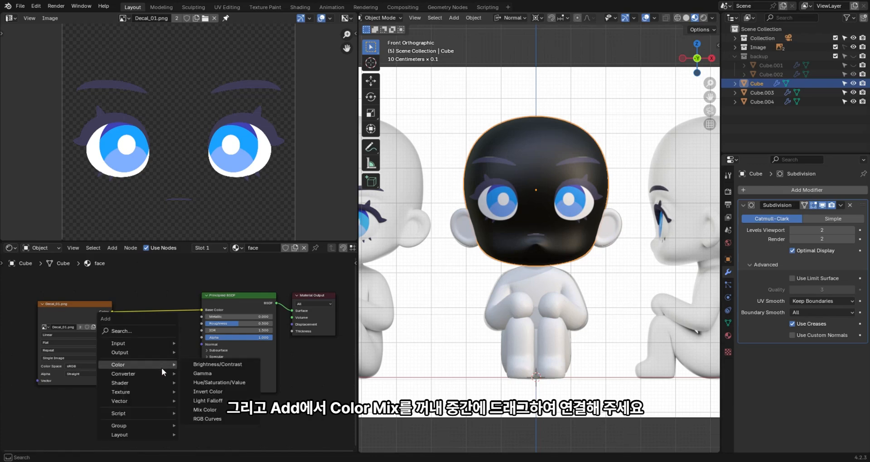
{"action": "left_click", "coordinate": [219, 412]}
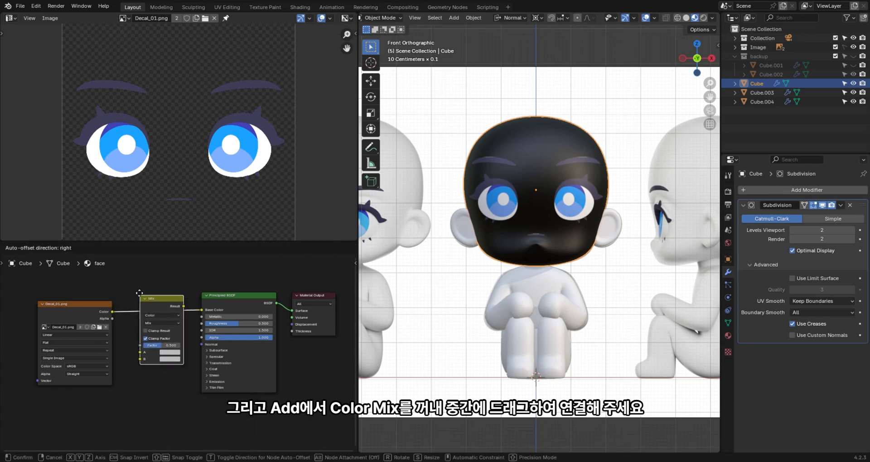
{"action": "left_click", "coordinate": [167, 330]}
Reconnect the decal texture's Color to the Mix node's B input and connect its Alpha to the Factor input.
{"action": "scroll", "coordinate": [176, 339], "scroll_direction": "up", "scroll_amount": 3}
{"action": "middle_click_drag", "start_coordinate": [190, 359], "coordinate": [274, 363]}
{"action": "scroll", "coordinate": [175, 331], "scroll_direction": "up", "scroll_amount": 2}
{"action": "left_click_drag", "start_coordinate": [160, 289], "coordinate": [114, 287]}
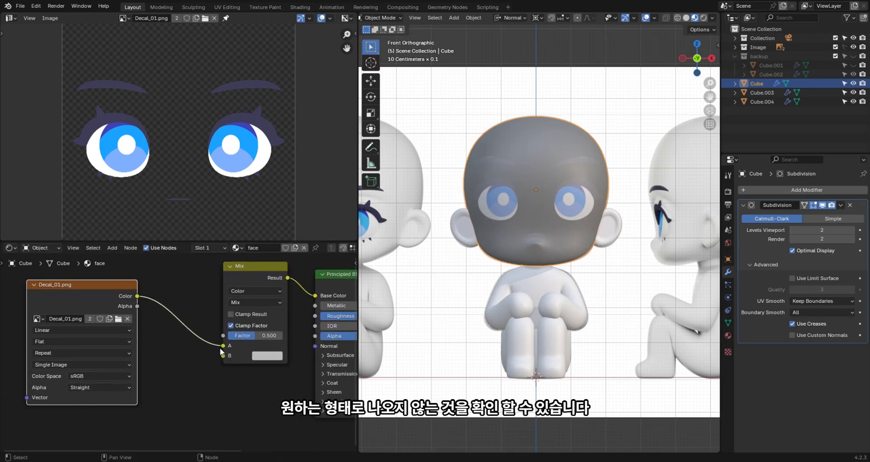
{"action": "left_click_drag", "start_coordinate": [221, 346], "coordinate": [224, 355]}
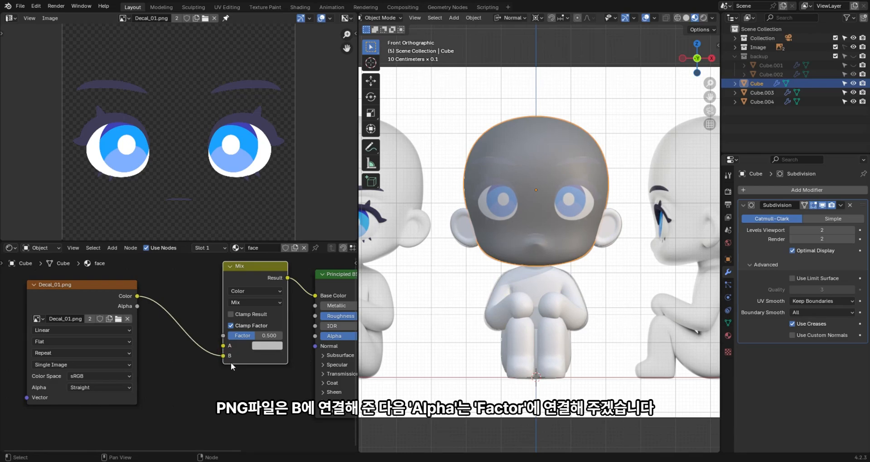
{"action": "left_click_drag", "start_coordinate": [137, 305], "coordinate": [223, 336]}
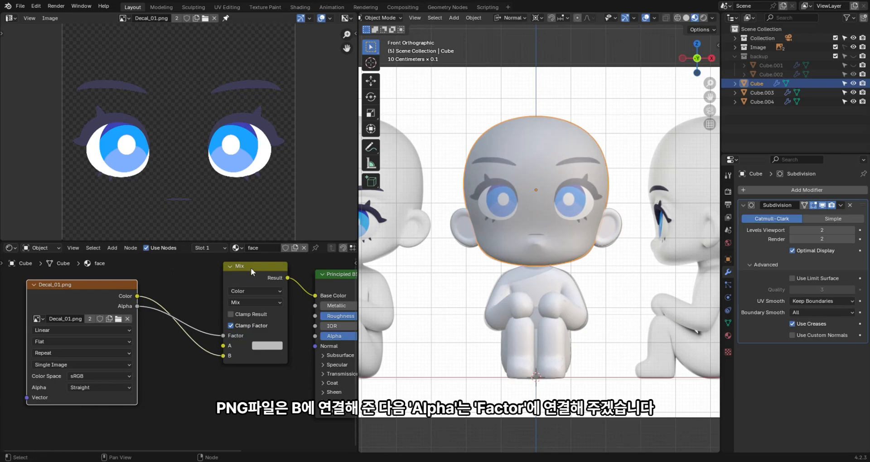
{"action": "left_click_drag", "start_coordinate": [251, 268], "coordinate": [233, 282]}
Set the Mix node's A colour to near white as the base colour of the head.
{"action": "middle_click_drag", "start_coordinate": [538, 189], "coordinate": [542, 236], "text": "alt"}
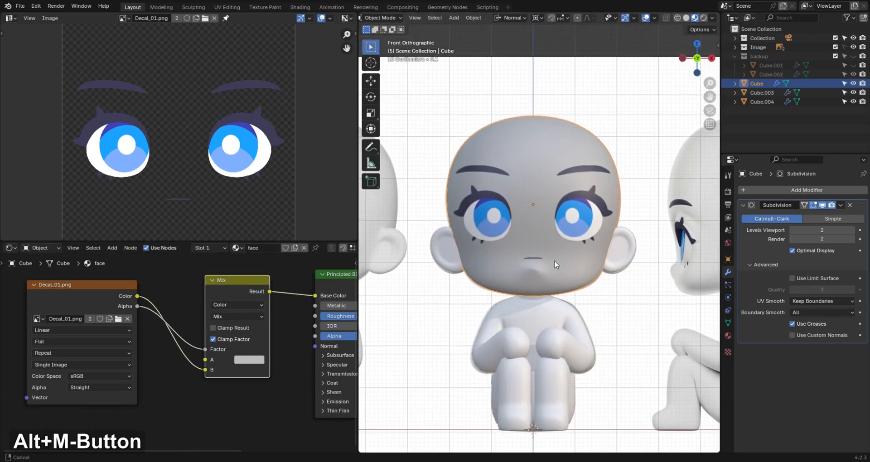
{"action": "left_click", "coordinate": [255, 365]}
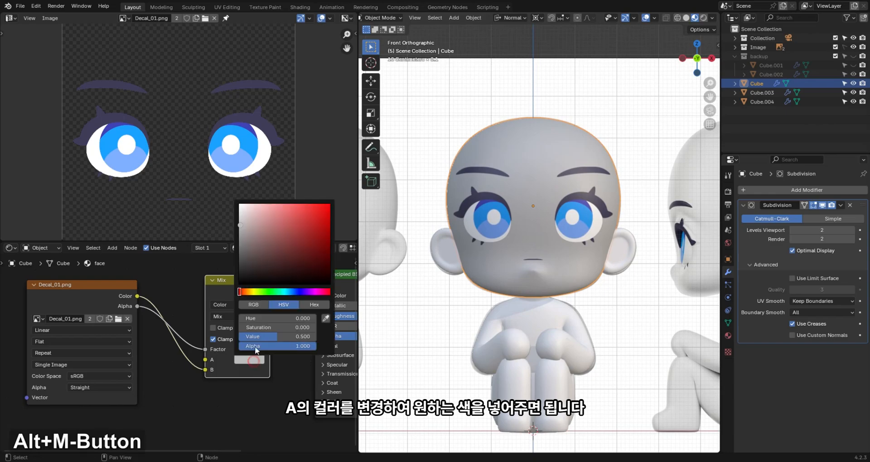
{"action": "mouse_move", "coordinate": [267, 210]}
{"action": "left_mouse_down"}
{"action": "mouse_move", "coordinate": [302, 238]}
{"action": "mouse_move", "coordinate": [240, 209]}
{"action": "left_mouse_up"}
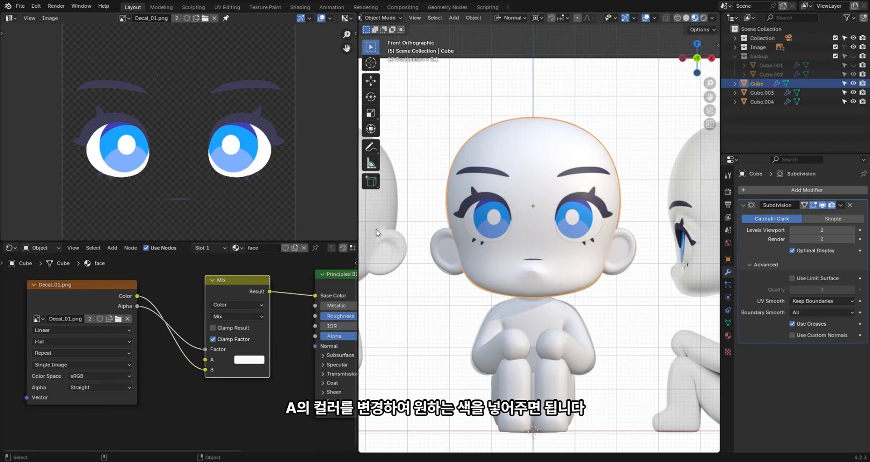
Examine the decal's size and position on the head against the front-view reference image, along with the material's nodes.
{"action": "scroll", "coordinate": [529, 230], "scroll_direction": "down", "scroll_amount": 3}
{"action": "mouse_move", "coordinate": [550, 287]}
{"action": "left_mouse_down", "text": "alt"}
{"action": "mouse_move", "coordinate": [512, 295]}
{"action": "mouse_move", "coordinate": [550, 280]}
{"action": "left_mouse_up", "text": "alt"}
{"action": "key", "text": "grave"}
{"action": "scroll", "coordinate": [537, 218], "scroll_direction": "down", "scroll_amount": 2}
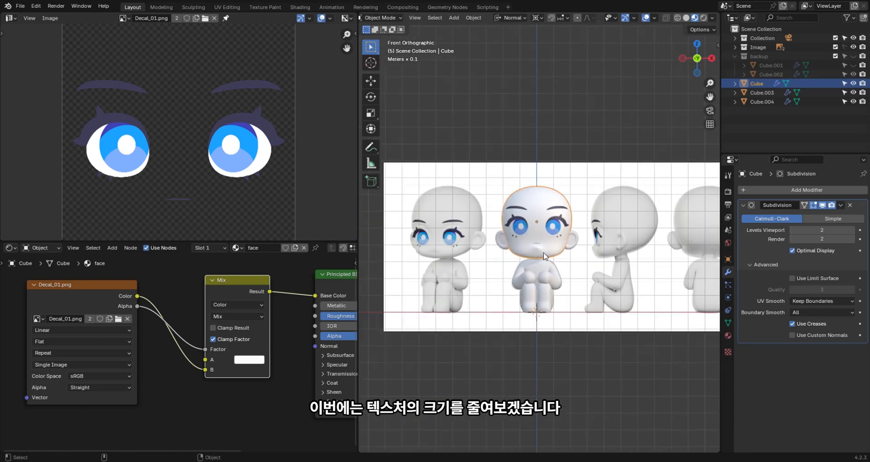
{"action": "scroll", "coordinate": [546, 247], "scroll_direction": "up", "scroll_amount": 1}
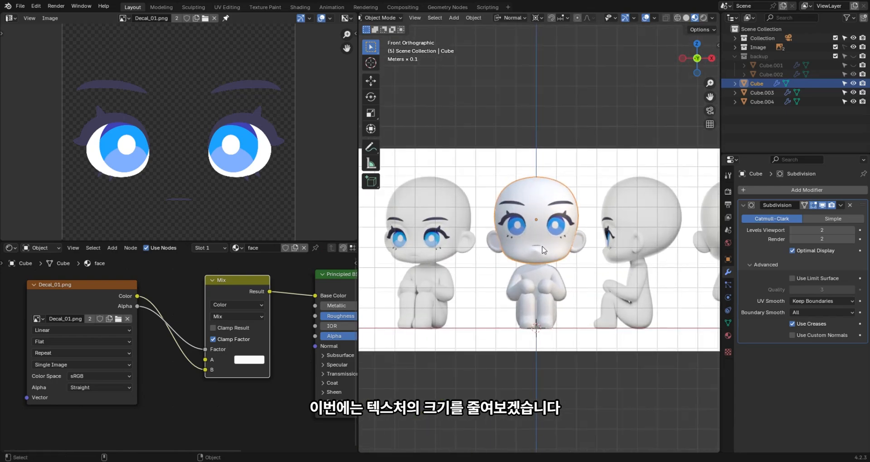
{"action": "scroll", "coordinate": [98, 317], "scroll_direction": "down", "scroll_amount": 1}
{"action": "scroll", "coordinate": [95, 305], "scroll_direction": "down", "scroll_amount": 1}
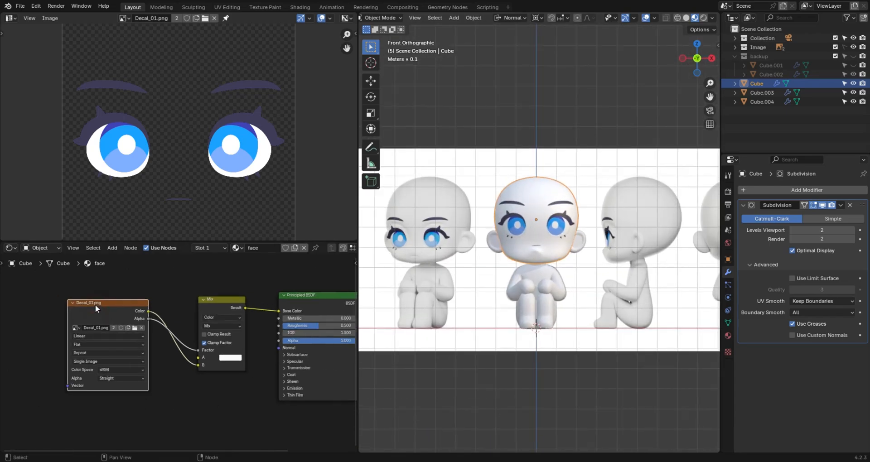
{"action": "middle_click_drag", "start_coordinate": [95, 305], "coordinate": [153, 294]}
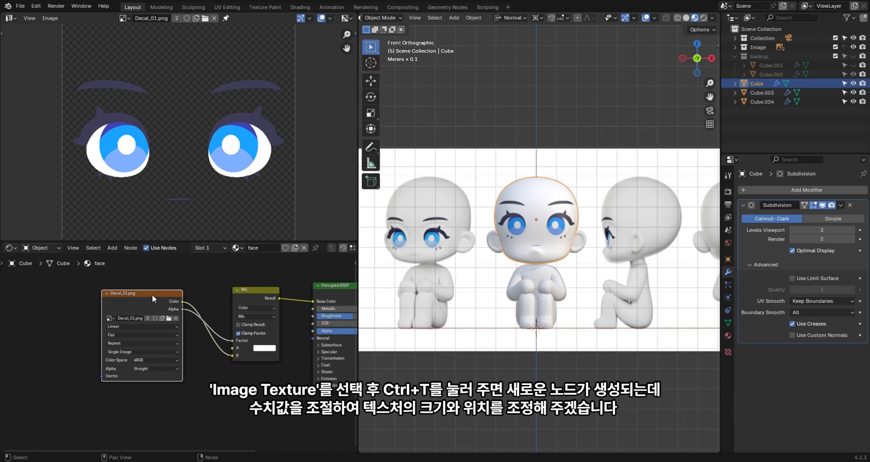
Add Texture Coordinate and Mapping nodes feeding the Decal_01.png texture's Vector input and arrange them beside it.
{"action": "key", "text": "ctrl+t"}
{"action": "scroll", "coordinate": [77, 330], "scroll_direction": "up", "scroll_amount": 2}
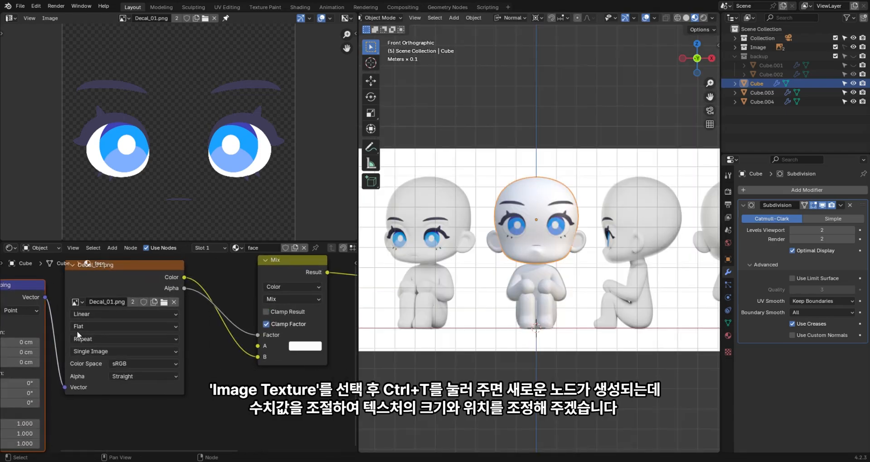
{"action": "middle_click_drag", "start_coordinate": [77, 331], "coordinate": [281, 306]}
{"action": "scroll", "coordinate": [203, 323], "scroll_direction": "up", "scroll_amount": 2}
{"action": "scroll", "coordinate": [175, 308], "scroll_direction": "down", "scroll_amount": 1}
{"action": "middle_click_drag", "start_coordinate": [158, 337], "coordinate": [110, 343]}
{"action": "scroll", "coordinate": [110, 342], "scroll_direction": "down", "scroll_amount": 1}
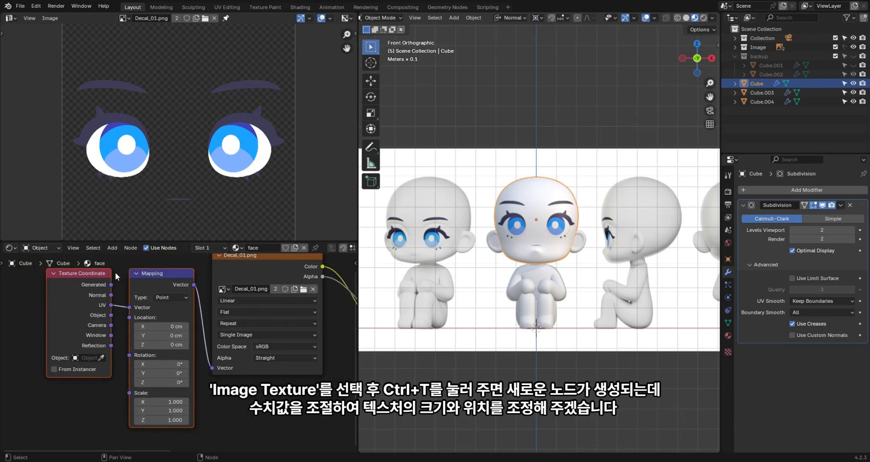
{"action": "left_click", "coordinate": [151, 277]}
{"action": "left_click", "coordinate": [99, 275], "text": "shift"}
{"action": "left_click_drag", "start_coordinate": [158, 274], "coordinate": [155, 329]}
Shift the decal vertically by setting the Mapping node's Y location to 0.16 cm.
{"action": "scroll", "coordinate": [195, 351], "scroll_direction": "up", "scroll_amount": 2}
{"action": "middle_click_drag", "start_coordinate": [204, 333], "coordinate": [216, 273]}
{"action": "scroll", "coordinate": [182, 380], "scroll_direction": "up", "scroll_amount": 4}
{"action": "left_click_drag", "start_coordinate": [159, 295], "coordinate": [167, 313]}
{"action": "key", "text": "ctrl+z"}
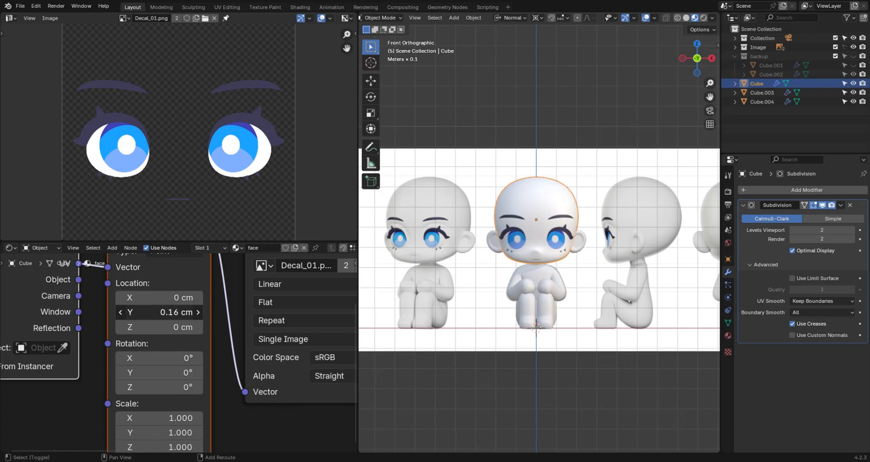
Set the Mapping node's X, Y and Z scale to 1.1.
{"action": "scroll", "coordinate": [521, 318], "scroll_direction": "up", "scroll_amount": 4}
{"action": "mouse_move", "coordinate": [551, 292]}
{"action": "middle_mouse_down", "text": "alt"}
{"action": "mouse_move", "coordinate": [562, 322]}
{"action": "mouse_move", "coordinate": [542, 316]}
{"action": "mouse_move", "coordinate": [547, 299]}
{"action": "middle_mouse_up", "text": "alt"}
{"action": "scroll", "coordinate": [552, 318], "scroll_direction": "down", "scroll_amount": 2}
{"action": "scroll", "coordinate": [208, 385], "scroll_direction": "down", "scroll_amount": 3}
{"action": "left_click_drag", "start_coordinate": [175, 402], "coordinate": [175, 428]}
{"action": "type", "text": "1.1"}
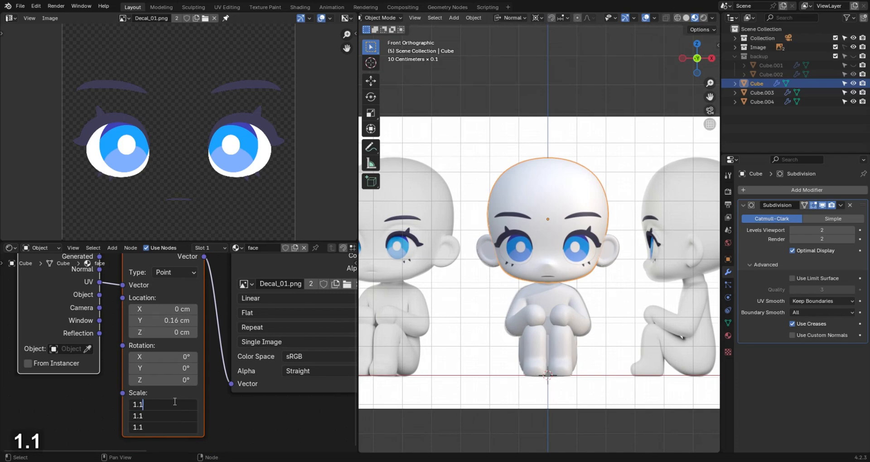
{"action": "key", "text": "Return"}
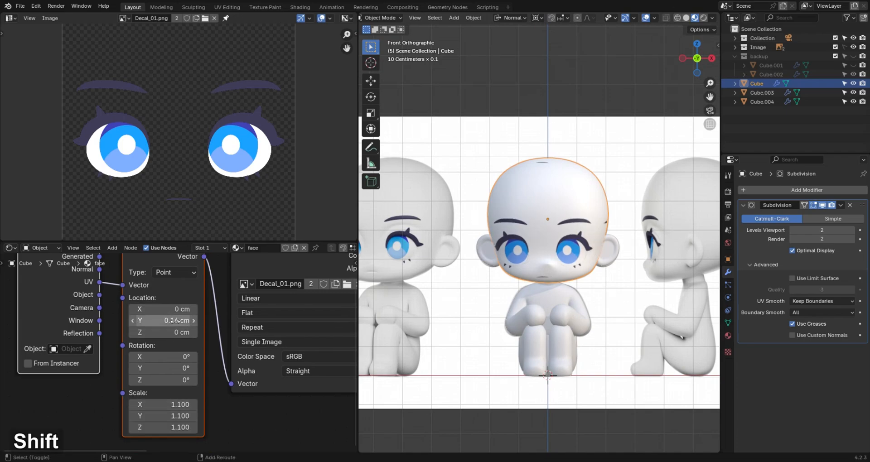
Reposition the decal by setting the Mapping location to X -0.05 cm and Y 0.14 cm.
{"action": "mouse_move", "coordinate": [171, 321]}
{"action": "left_mouse_down", "text": "shift"}
{"action": "mouse_move", "coordinate": [159, 321]}
{"action": "mouse_move", "coordinate": [176, 309]}
{"action": "mouse_move", "coordinate": [165, 309]}
{"action": "left_mouse_up", "text": "shift"}
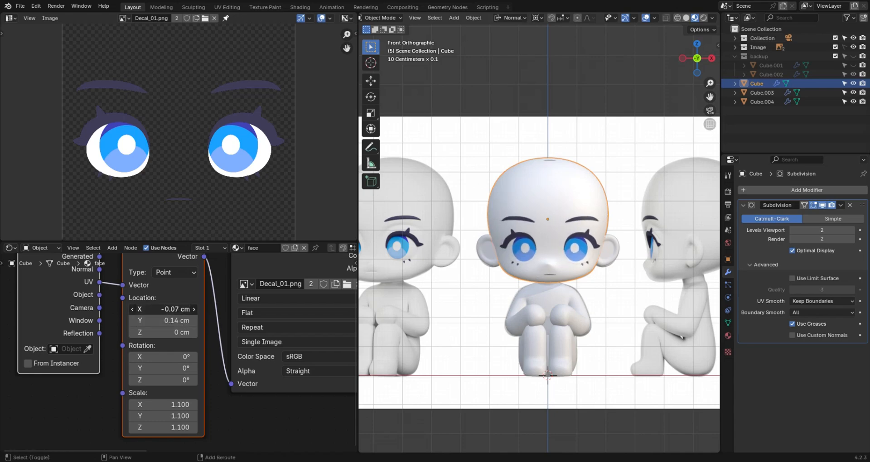
{"action": "left_click", "coordinate": [173, 310]}
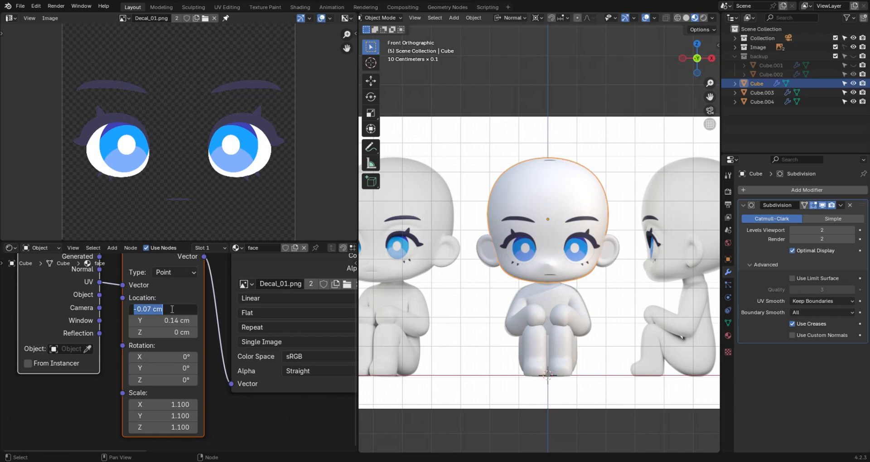
{"action": "type", "text": "-0.05"}
{"action": "key", "text": "Return"}
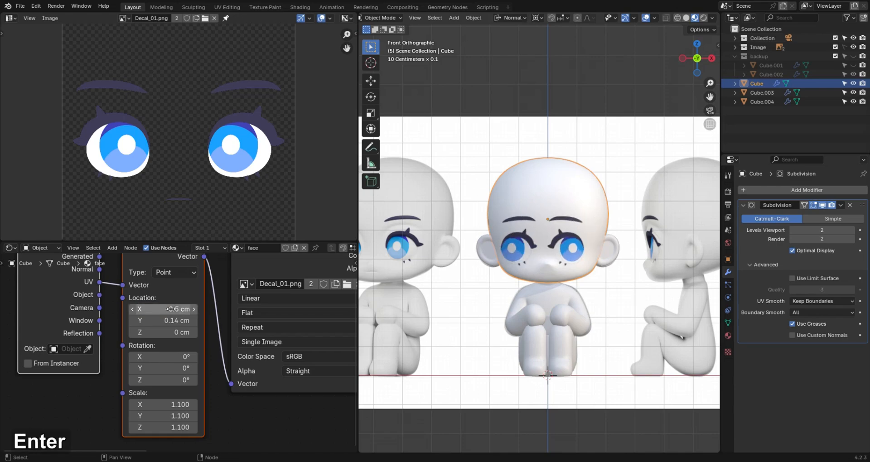
{"action": "scroll", "coordinate": [172, 309], "scroll_direction": "down", "scroll_amount": 2, "text": "ctrl"}
{"action": "left_click", "coordinate": [162, 308]}
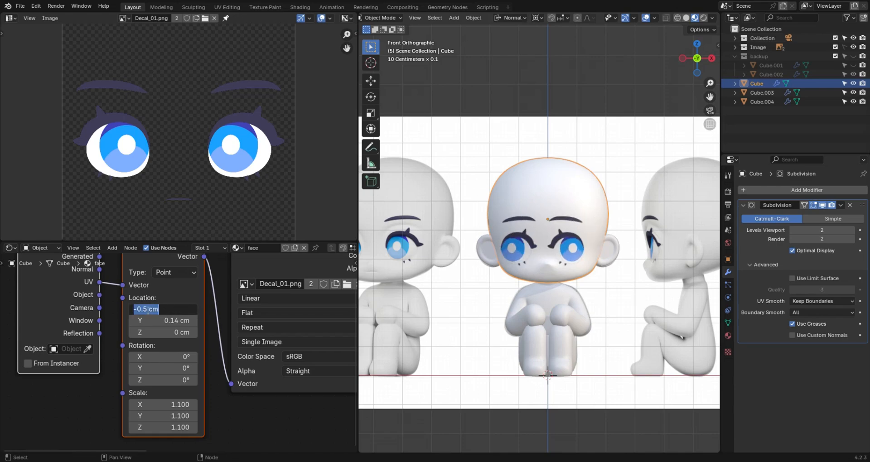
{"action": "key", "text": "Left"}
{"action": "key", "text": "Left"}
{"action": "key", "text": "Left"}
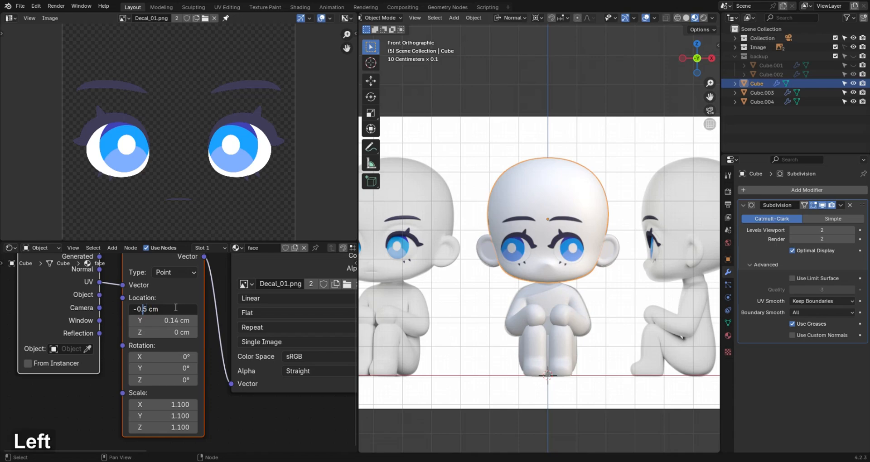
{"action": "type", "text": "0"}
{"action": "key", "text": "Return"}
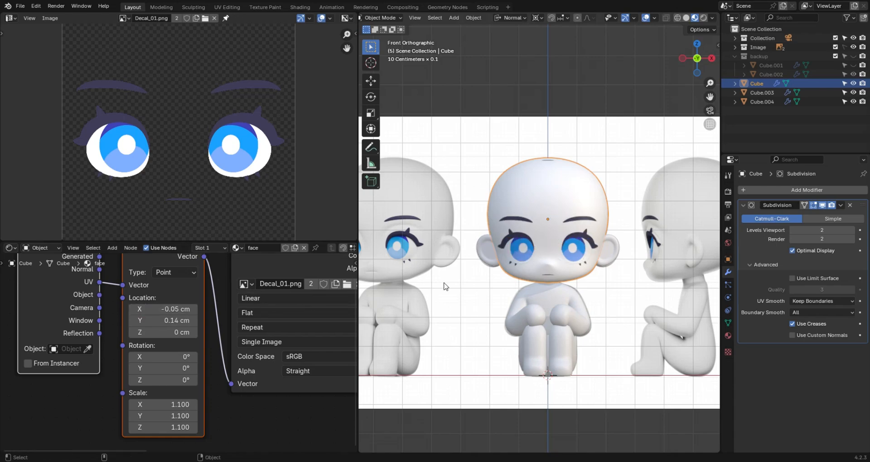
Make the Image collection selectable and move the reference image about -44 cm along X, placing its front view beside the character.
{"action": "scroll", "coordinate": [604, 223], "scroll_direction": "up", "scroll_amount": 2}
{"action": "scroll", "coordinate": [571, 282], "scroll_direction": "down", "scroll_amount": 4}
{"action": "left_click", "coordinate": [597, 111]}
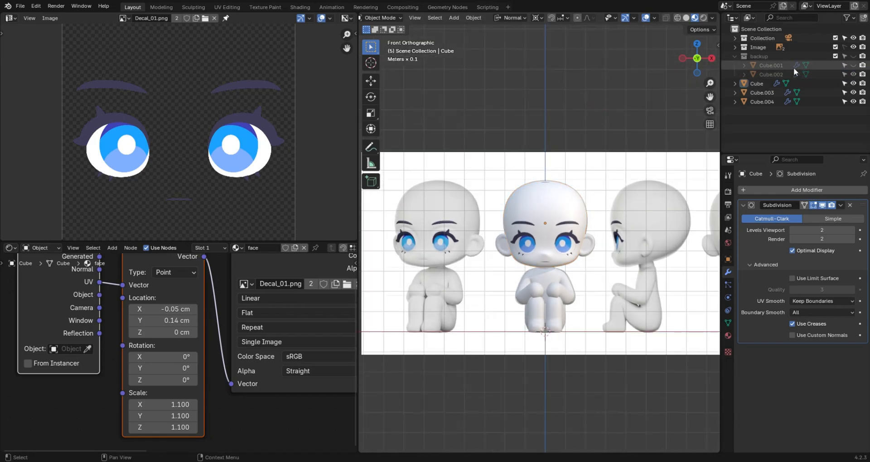
{"action": "left_click", "coordinate": [845, 47], "text": "shift"}
{"action": "left_click", "coordinate": [635, 204]}
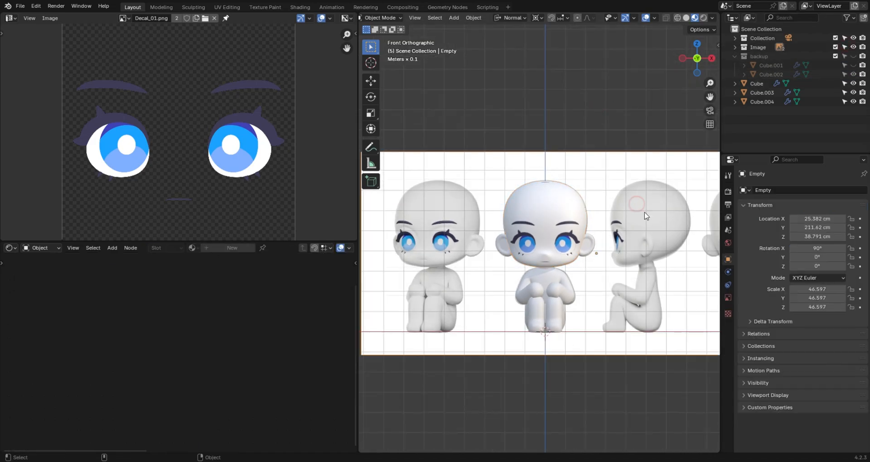
{"action": "key", "text": "g"}
{"action": "key", "text": "x"}
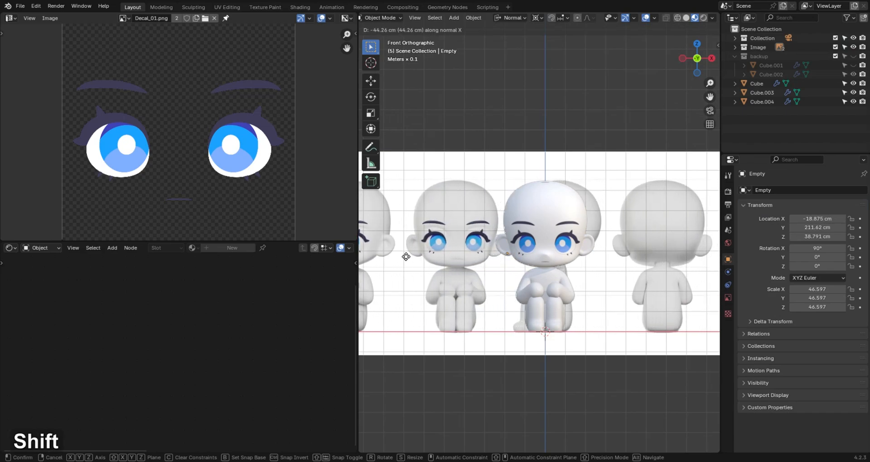
{"action": "left_click", "coordinate": [460, 240]}
Select the head again and adjust its decal's Mapping Y location to 0.13 cm.
{"action": "scroll", "coordinate": [460, 240], "scroll_direction": "up", "scroll_amount": 2}
{"action": "left_click", "coordinate": [507, 235]}
{"action": "left_click_drag", "start_coordinate": [180, 327], "coordinate": [175, 326], "text": "shift"}
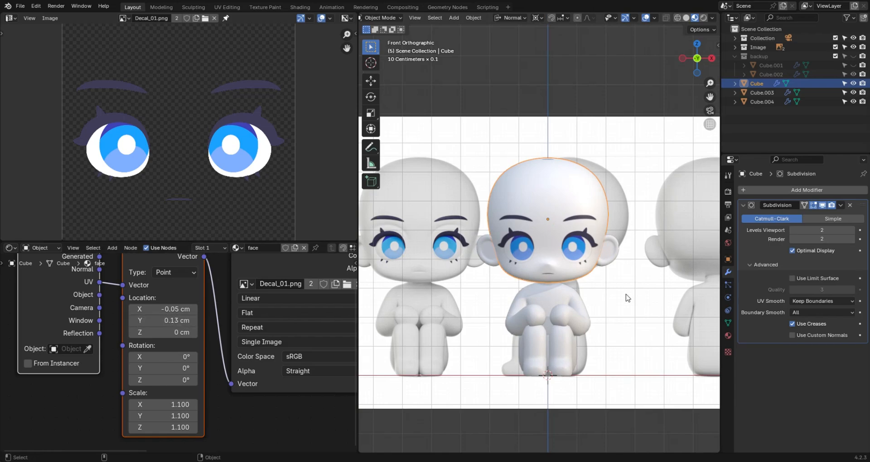
Set the Mapping node's X, Y and Z scale to 1.15.
{"action": "left_click_drag", "start_coordinate": [176, 404], "coordinate": [177, 428]}
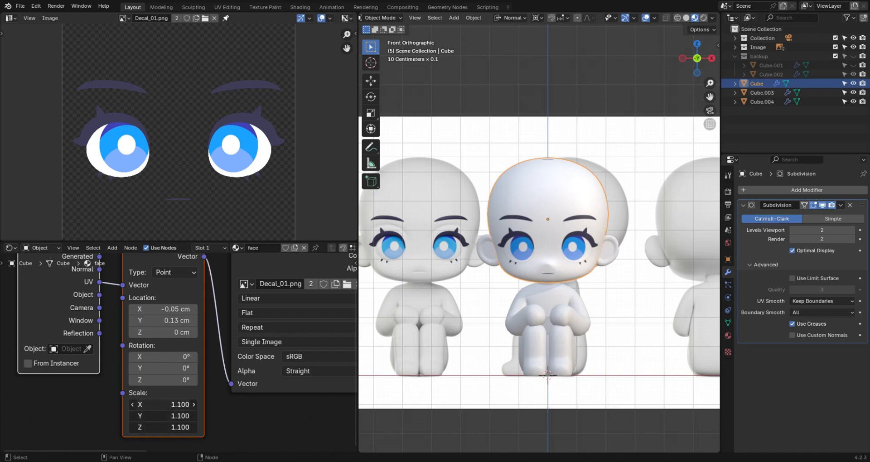
{"action": "left_click", "coordinate": [172, 403]}
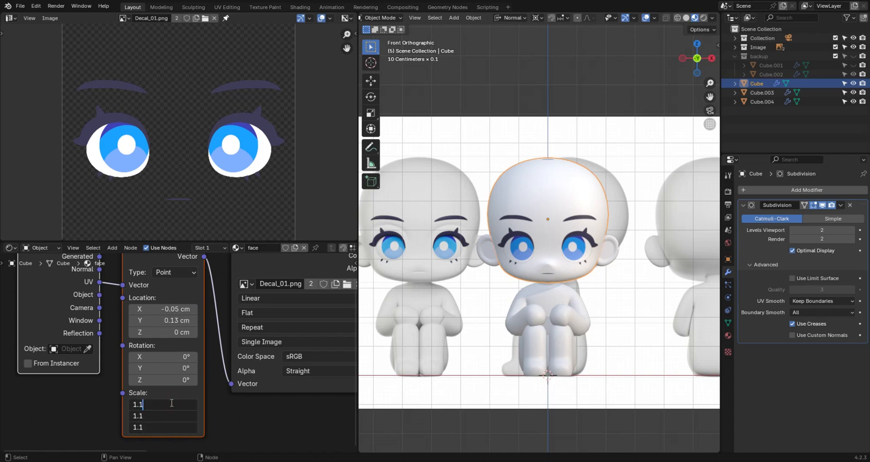
{"action": "type", "text": "5"}
{"action": "key", "text": "Return"}
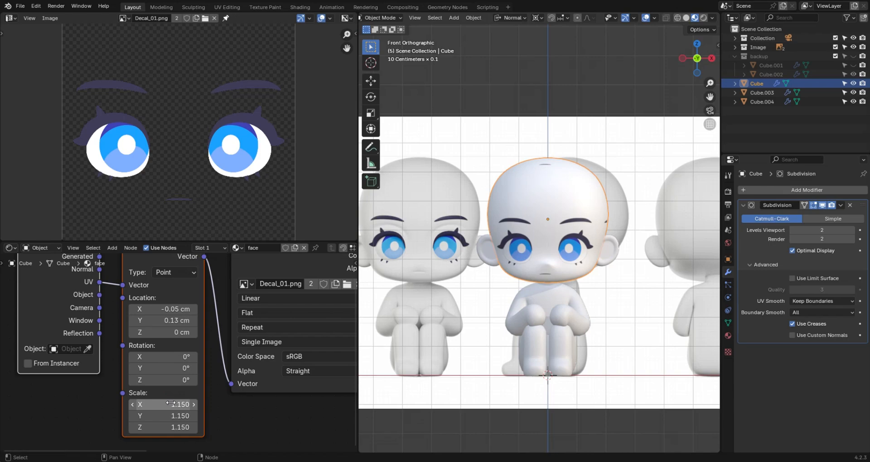
Set the Mapping node's scale to 1.12 on all three axes.
{"action": "left_click_drag", "start_coordinate": [171, 404], "coordinate": [169, 428]}
{"action": "left_click", "coordinate": [167, 404]}
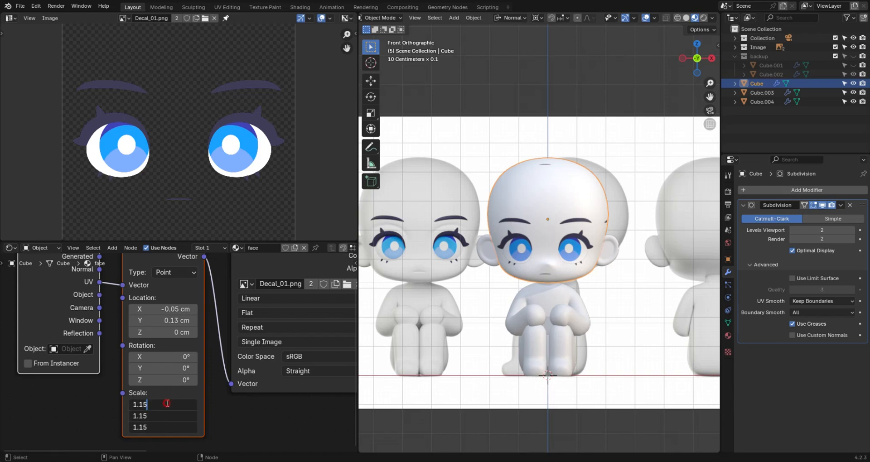
{"action": "key", "text": "BackSpace"}
{"action": "type", "text": "2"}
{"action": "key", "text": "Return"}
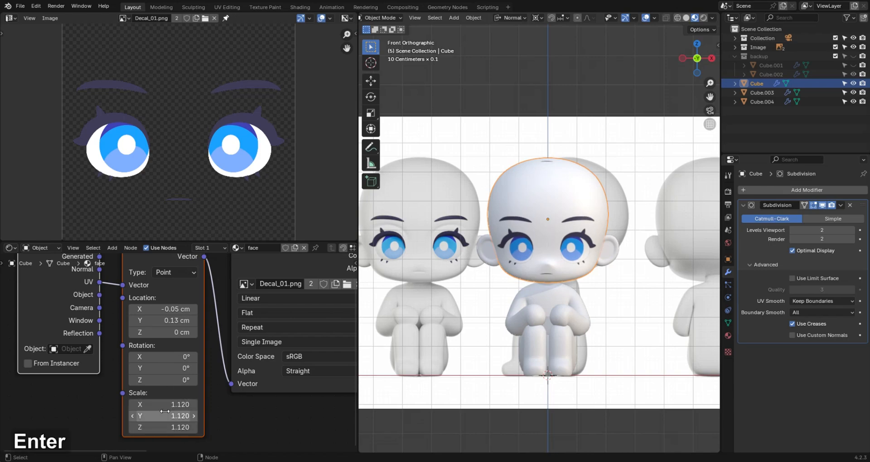
Recentre the decal horizontally by setting the Mapping X location to -0.07 cm.
{"action": "left_click", "coordinate": [172, 309]}
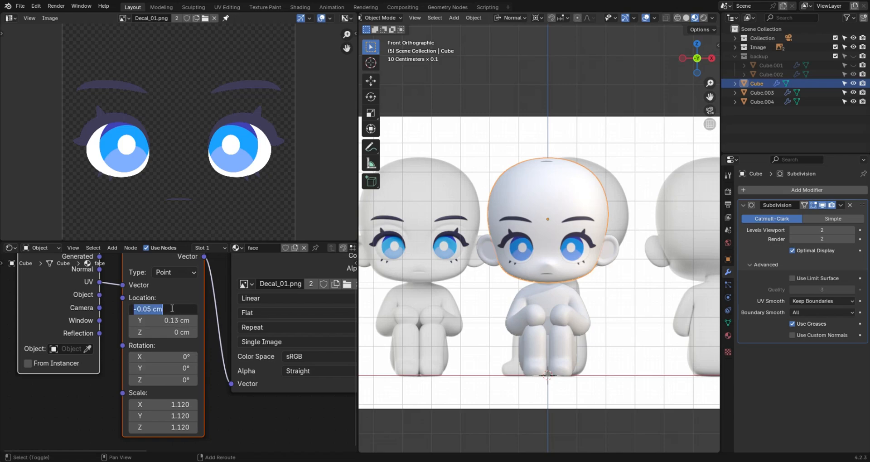
{"action": "left_click", "coordinate": [150, 309]}
{"action": "key", "text": "BackSpace"}
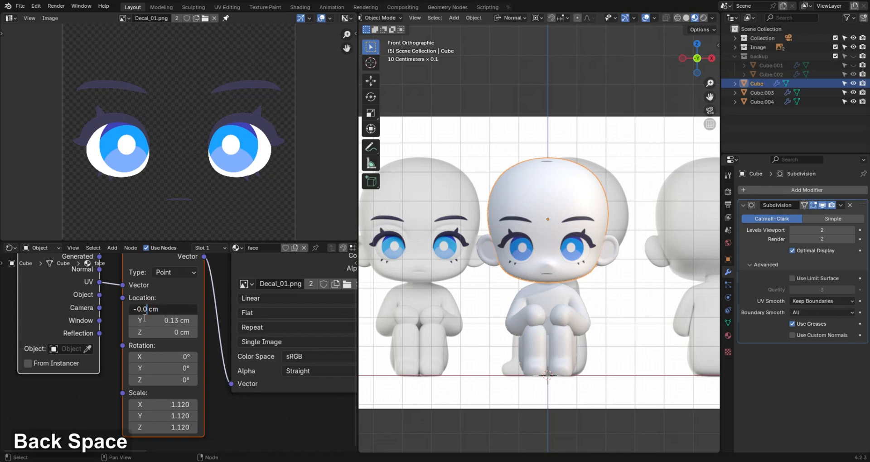
{"action": "type", "text": "7"}
{"action": "key", "text": "Return"}
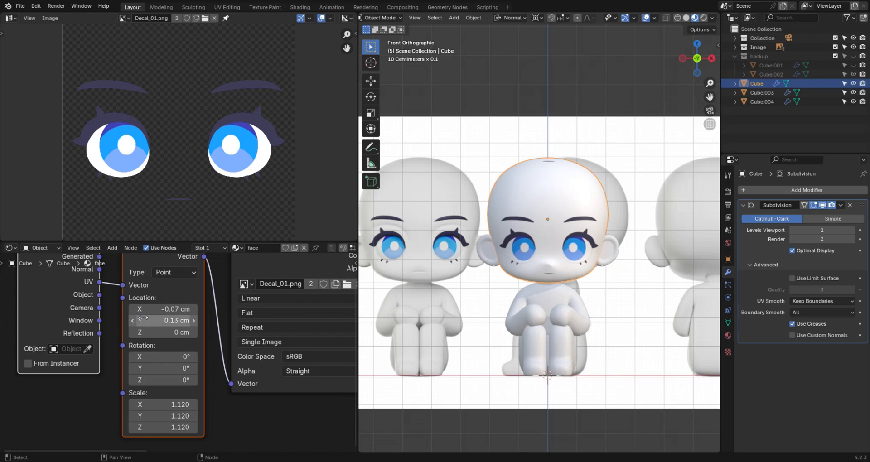
Set the Mapping node's Y location to 0.15 cm.
{"action": "left_click", "coordinate": [173, 320]}
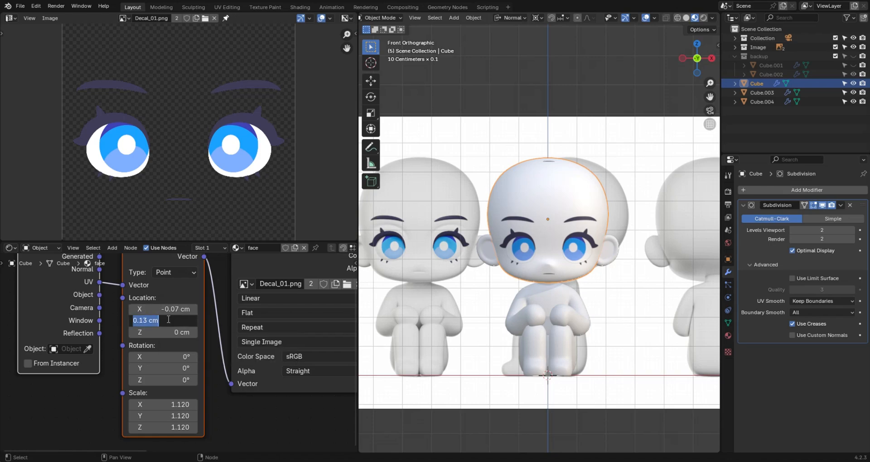
{"action": "left_click", "coordinate": [147, 321]}
{"action": "key", "text": "BackSpace"}
{"action": "type", "text": "5"}
{"action": "key", "text": "Return"}
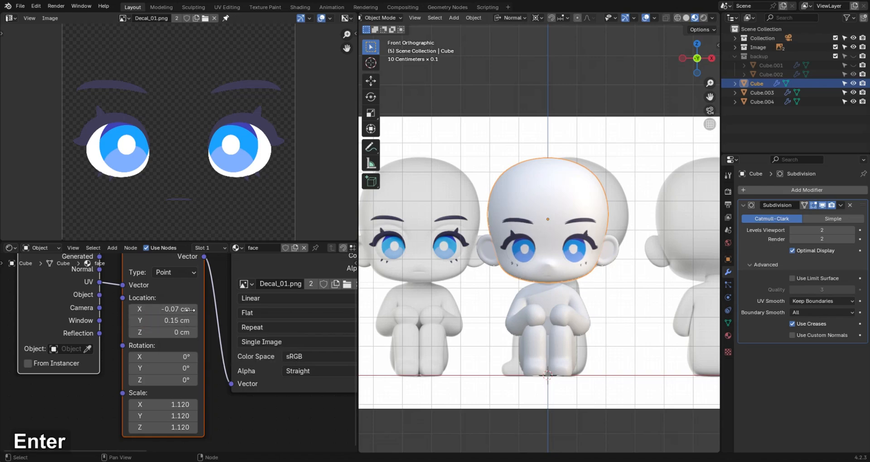
Set the Mapping Y location to 0.11 cm to match the face height in the reference image.
{"action": "left_click", "coordinate": [191, 310]}
{"action": "left_click", "coordinate": [183, 321]}
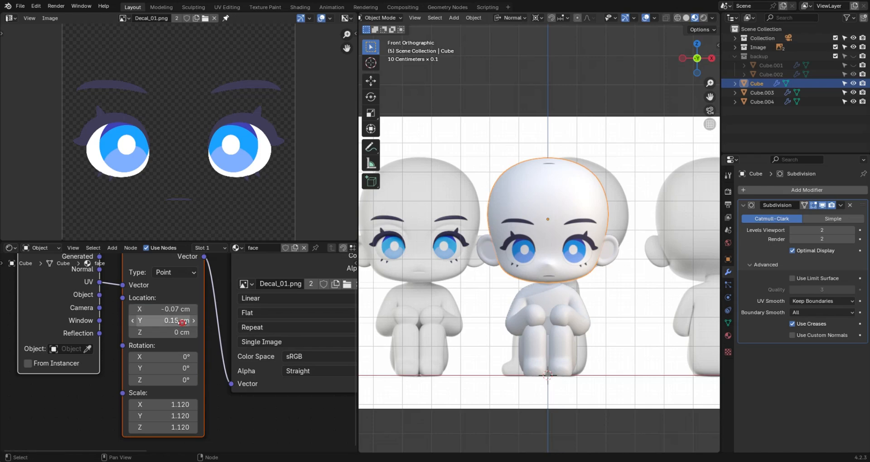
{"action": "left_click", "coordinate": [175, 322]}
{"action": "key", "text": "Right"}
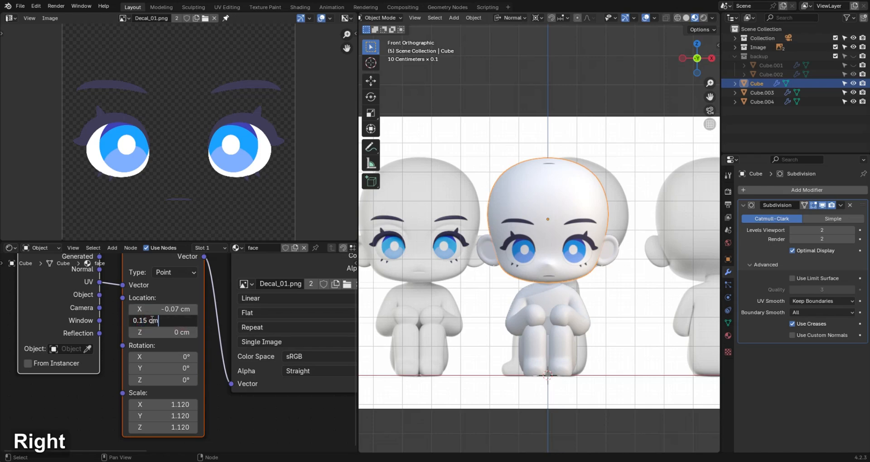
{"action": "key", "text": "Left"}
{"action": "key", "text": "Left"}
{"action": "key", "text": "Left"}
{"action": "key", "text": "BackSpace"}
{"action": "type", "text": "1"}
{"action": "key", "text": "Return"}
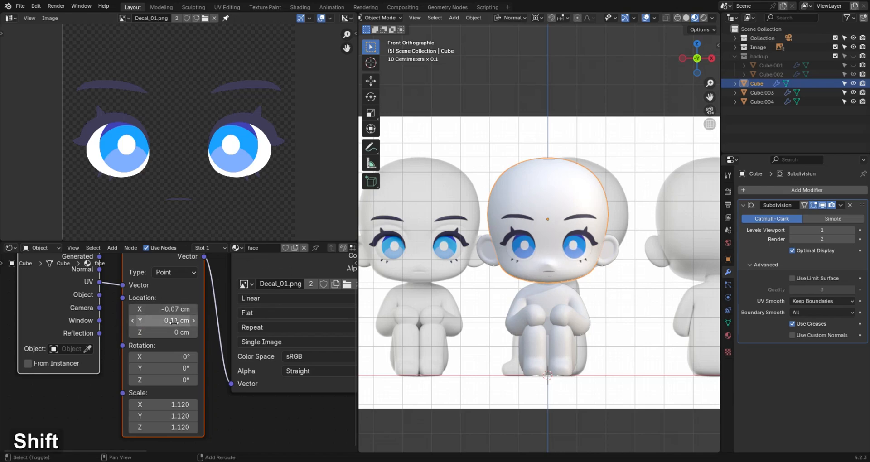
{"action": "left_click_drag", "start_coordinate": [152, 321], "coordinate": [154, 321], "text": "shift"}
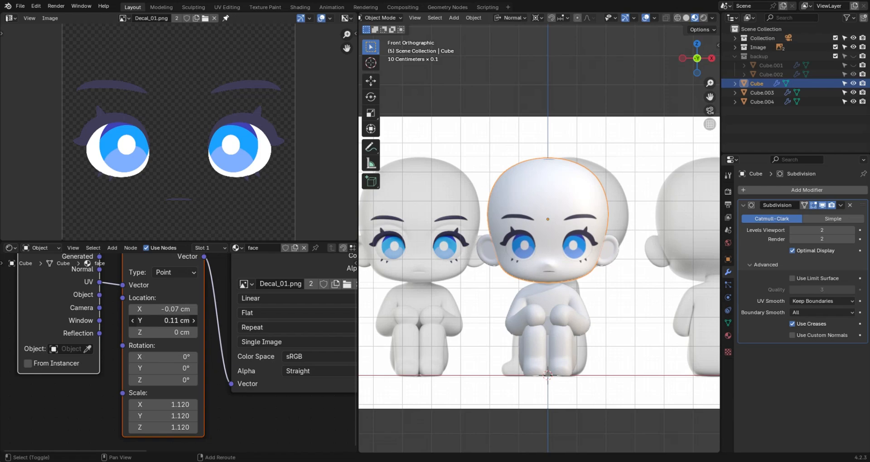
Set the viewport shading's environment lighting rotation to 50°.
{"action": "scroll", "coordinate": [600, 253], "scroll_direction": "up", "scroll_amount": 3}
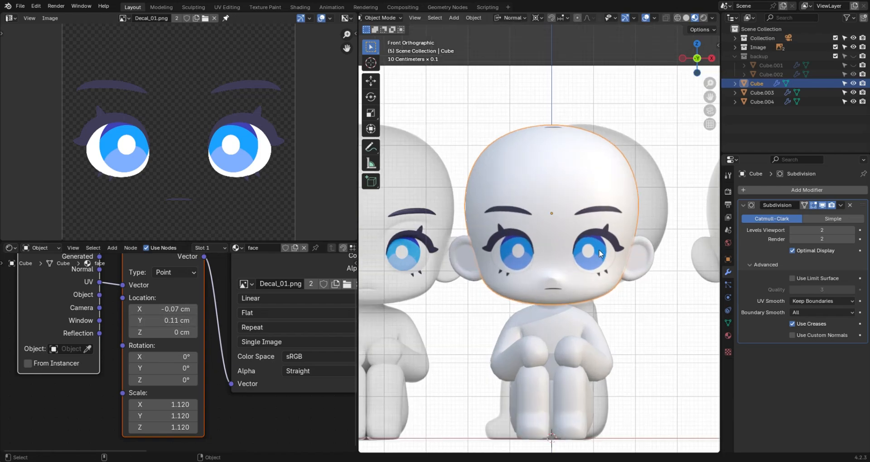
{"action": "scroll", "coordinate": [599, 253], "scroll_direction": "down", "scroll_amount": 2}
{"action": "left_click", "coordinate": [712, 18]}
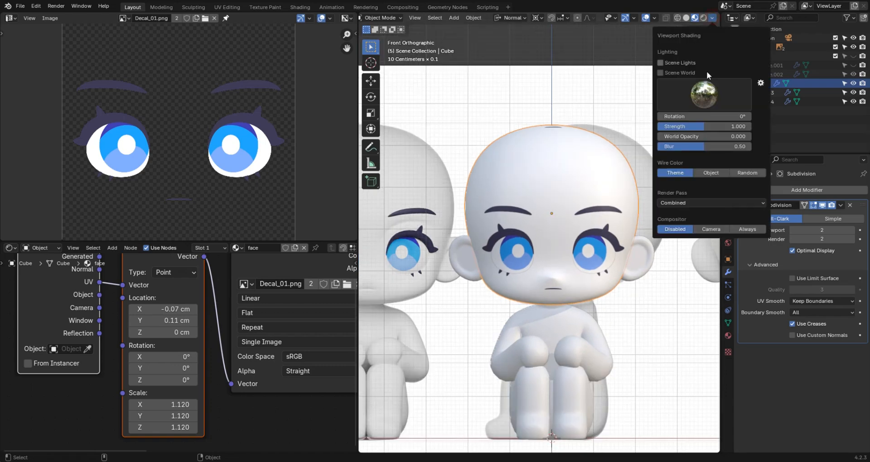
{"action": "mouse_move", "coordinate": [705, 116]}
{"action": "left_mouse_down"}
{"action": "mouse_move", "coordinate": [742, 117]}
{"action": "mouse_move", "coordinate": [674, 116]}
{"action": "left_mouse_up"}
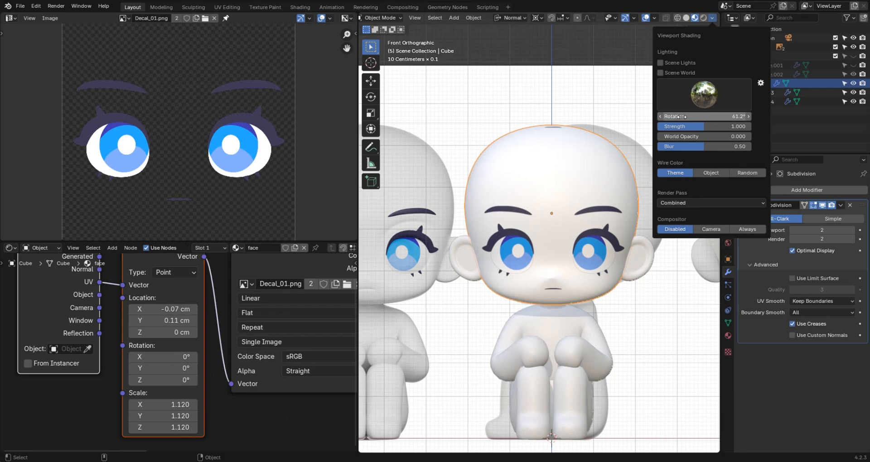
{"action": "left_click", "coordinate": [695, 116]}
{"action": "type", "text": "50"}
{"action": "key", "text": "Return"}
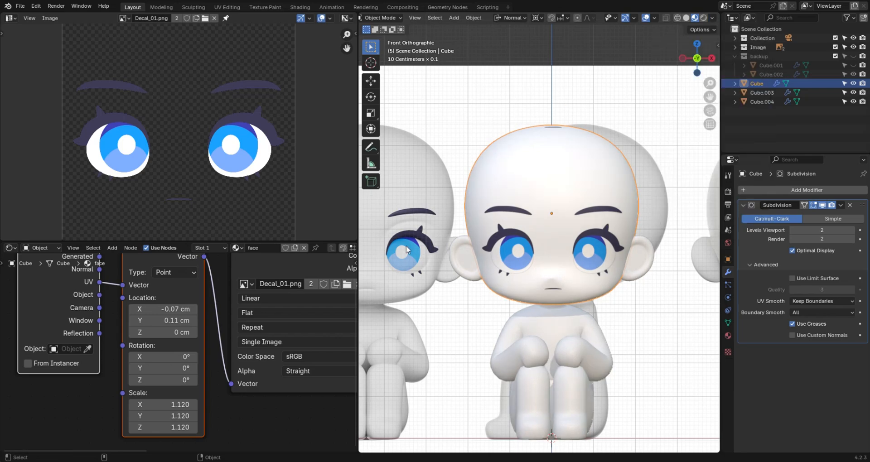
Fine-tune the decal's Mapping X location to -0.06 cm and check the face up close with the head deselected.
{"action": "left_click_drag", "start_coordinate": [171, 309], "coordinate": [173, 309], "text": "shift"}
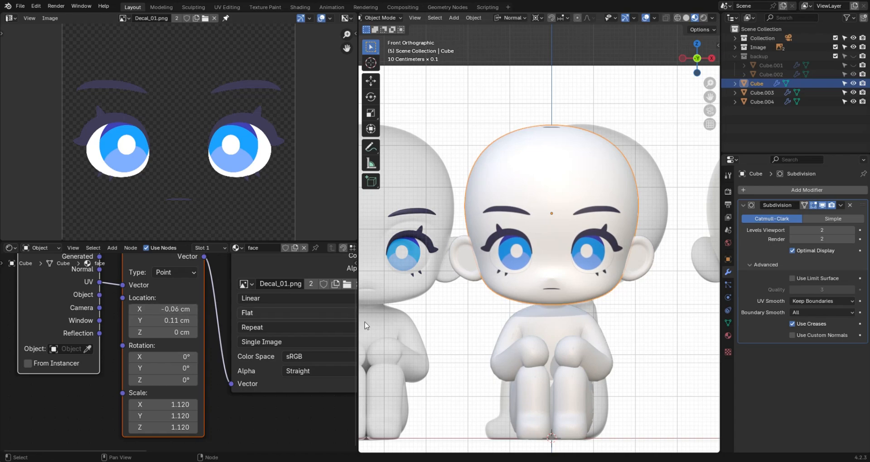
{"action": "left_click", "coordinate": [585, 316]}
{"action": "scroll", "coordinate": [585, 316], "scroll_direction": "up", "scroll_amount": 4}
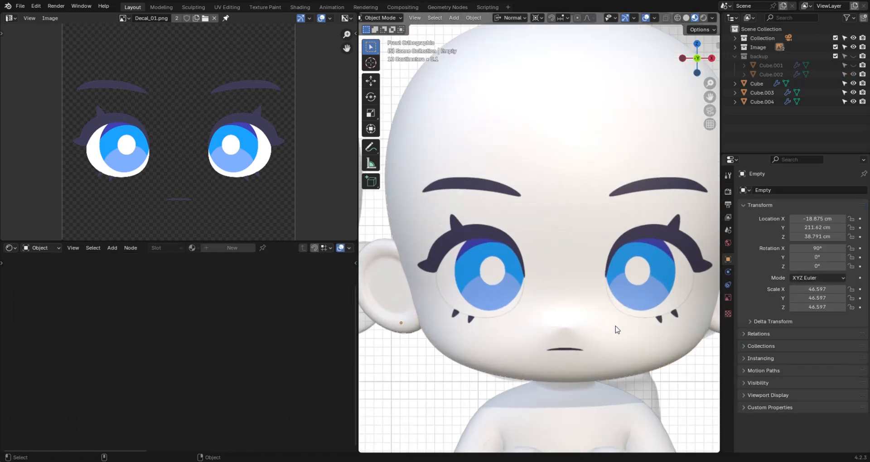
Set the Mapping X location of the head's face decal to -0.07 cm and compare it with the reference.
{"action": "scroll", "coordinate": [616, 330], "scroll_direction": "up", "scroll_amount": 2}
{"action": "left_click", "coordinate": [577, 298]}
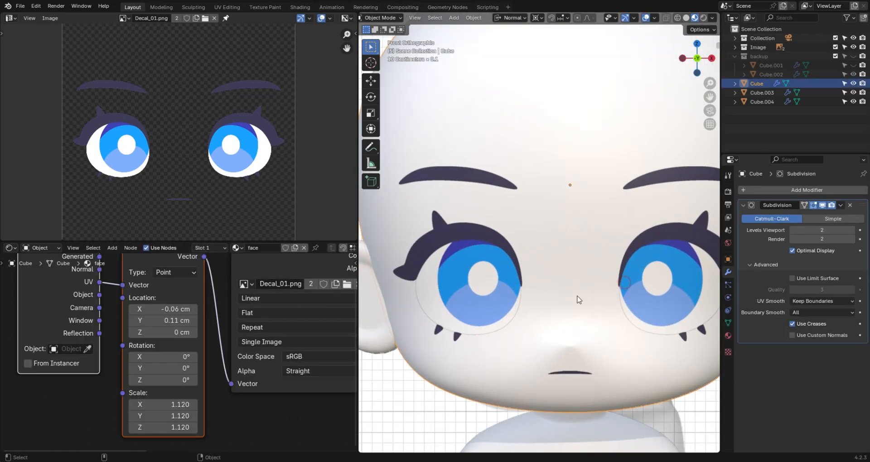
{"action": "left_click", "coordinate": [174, 310]}
{"action": "left_click", "coordinate": [147, 310]}
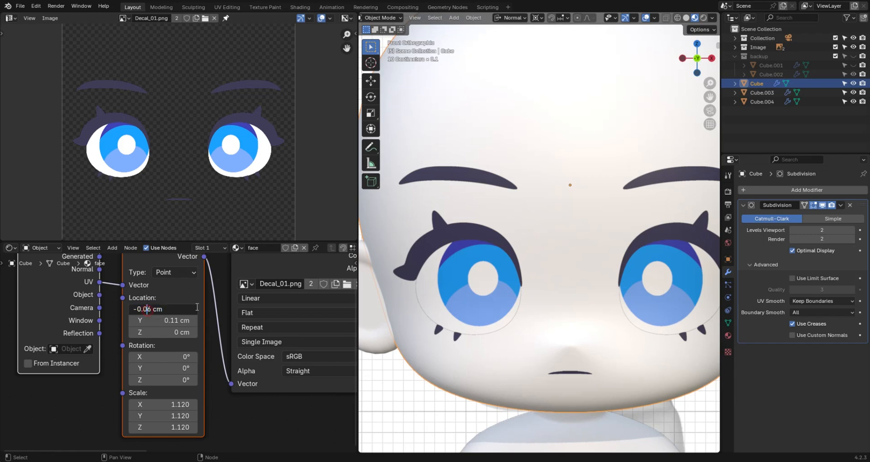
{"action": "key", "text": "BackSpace"}
{"action": "type", "text": "7"}
{"action": "key", "text": "Return"}
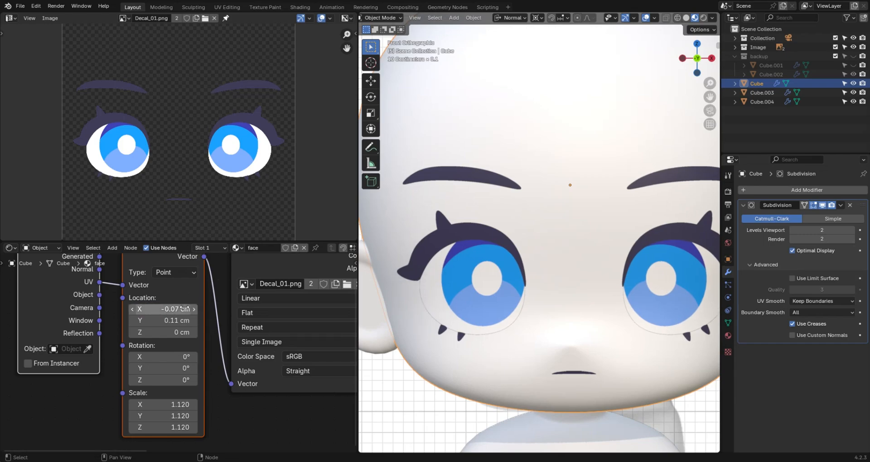
{"action": "scroll", "coordinate": [541, 349], "scroll_direction": "down", "scroll_amount": 6}
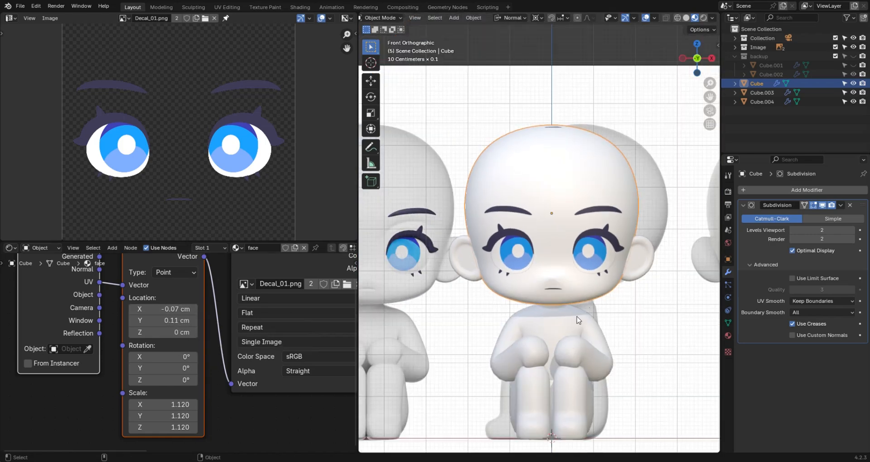
{"action": "scroll", "coordinate": [541, 349], "scroll_direction": "down", "scroll_amount": 1}
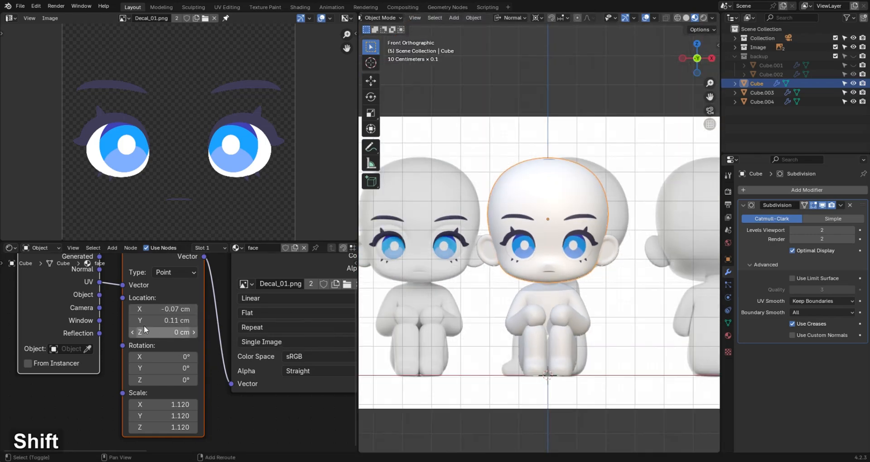
Try Mapping Y locations of 0.1 cm and 0.13 cm to compare the face height with the reference.
{"action": "left_click_drag", "start_coordinate": [168, 322], "coordinate": [166, 320], "text": "shift"}
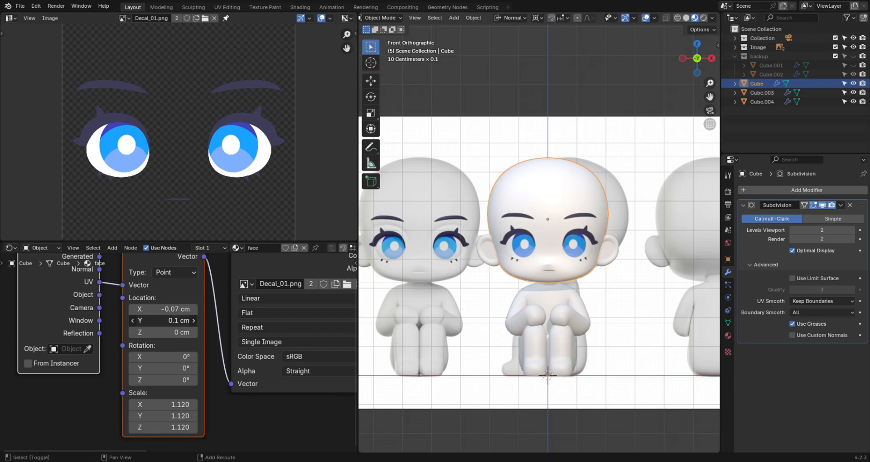
{"action": "left_click_drag", "start_coordinate": [165, 320], "coordinate": [170, 320], "text": "shift"}
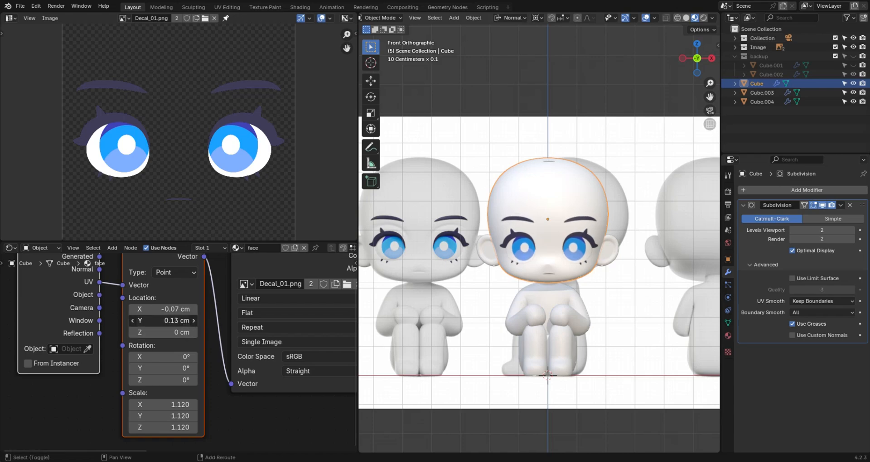
{"action": "left_click_drag", "start_coordinate": [170, 321], "coordinate": [167, 321], "text": "shift"}
Set the Mapping Y location of the face decal to 0.1 cm.
{"action": "left_click", "coordinate": [171, 321]}
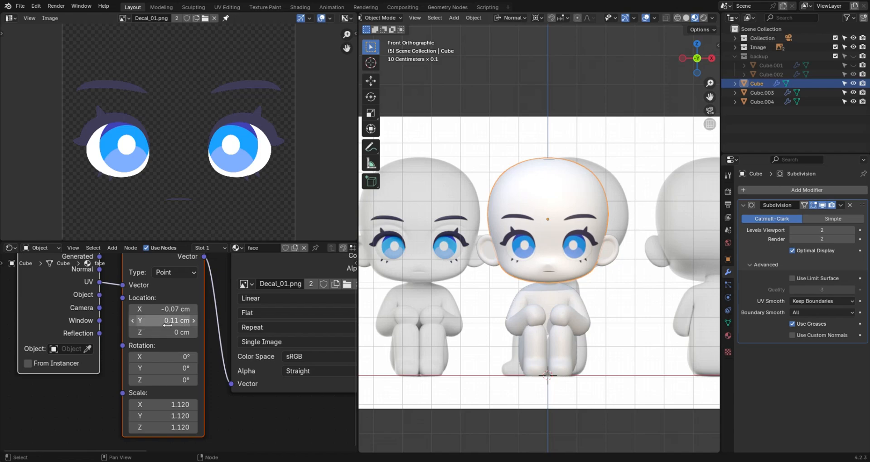
{"action": "key", "text": "Left"}
{"action": "key", "text": "Right"}
{"action": "key", "text": "Right"}
{"action": "key", "text": "Right"}
{"action": "key", "text": "Right"}
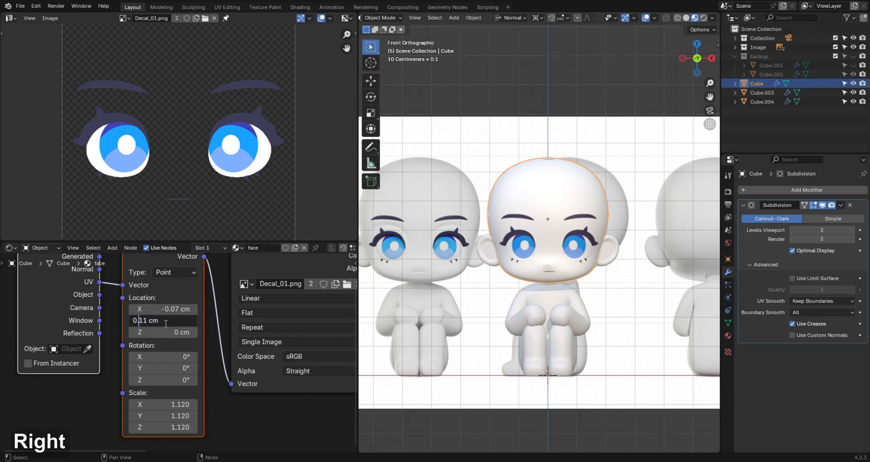
{"action": "key", "text": "BackSpace"}
{"action": "key", "text": "Return"}
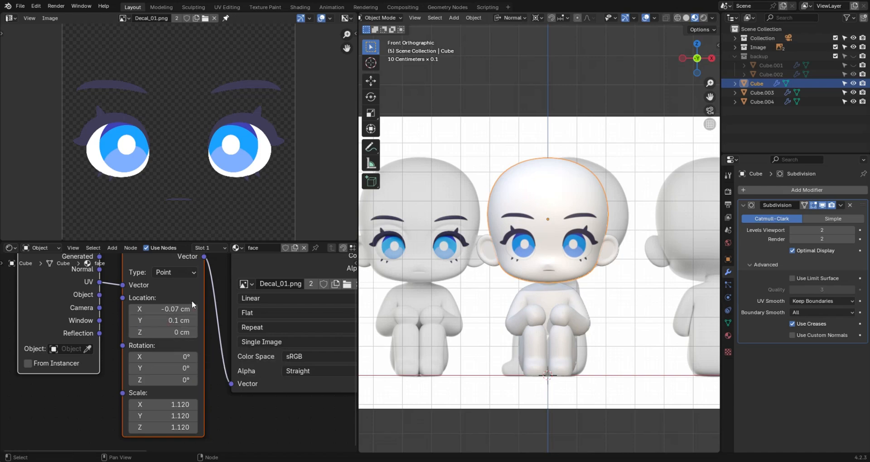
Try 0.12 cm for the Mapping Y location, settle on 0.125 cm, and deselect the head to compare with the reference.
{"action": "left_click", "coordinate": [153, 321]}
{"action": "type", "text": "0.12"}
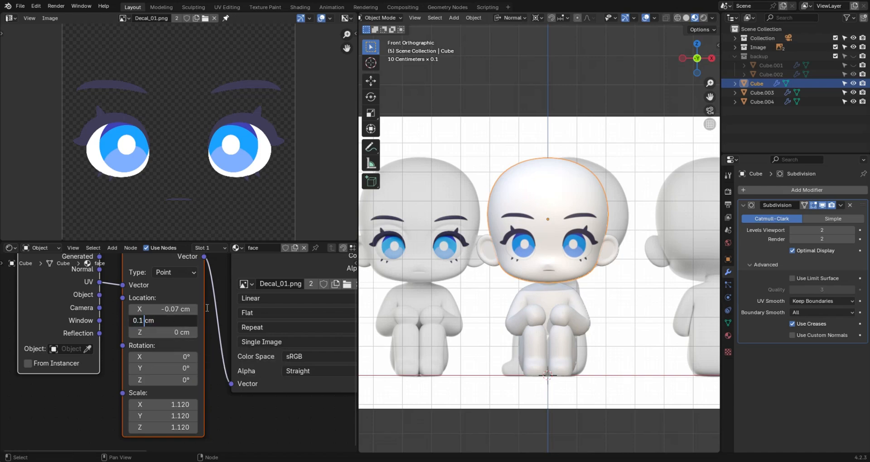
{"action": "key", "text": "Left"}
{"action": "key", "text": "Return"}
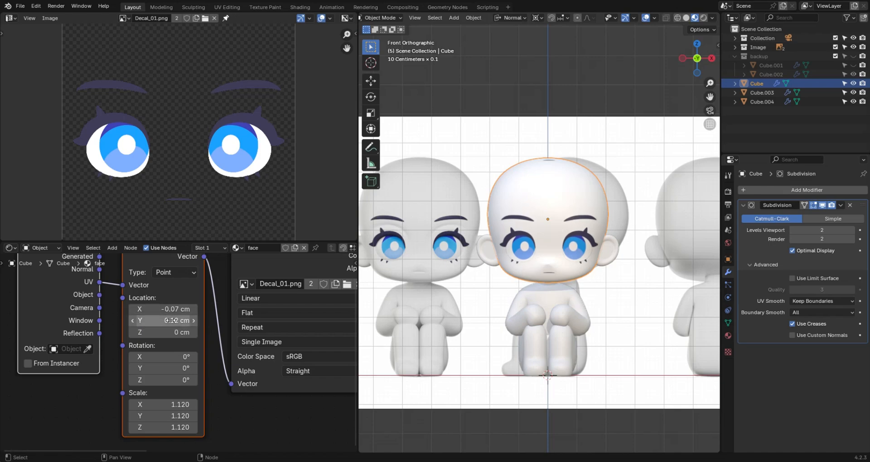
{"action": "left_click", "coordinate": [144, 320]}
{"action": "left_click", "coordinate": [148, 321]}
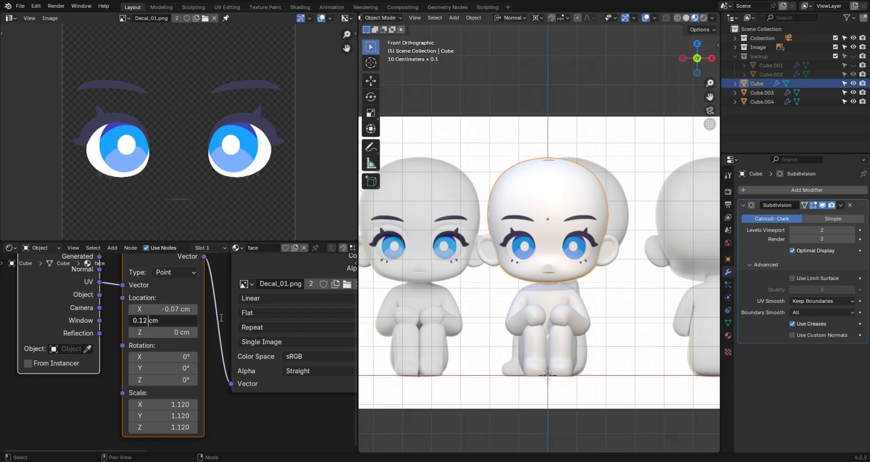
{"action": "type", "text": "5"}
{"action": "key", "text": "Return"}
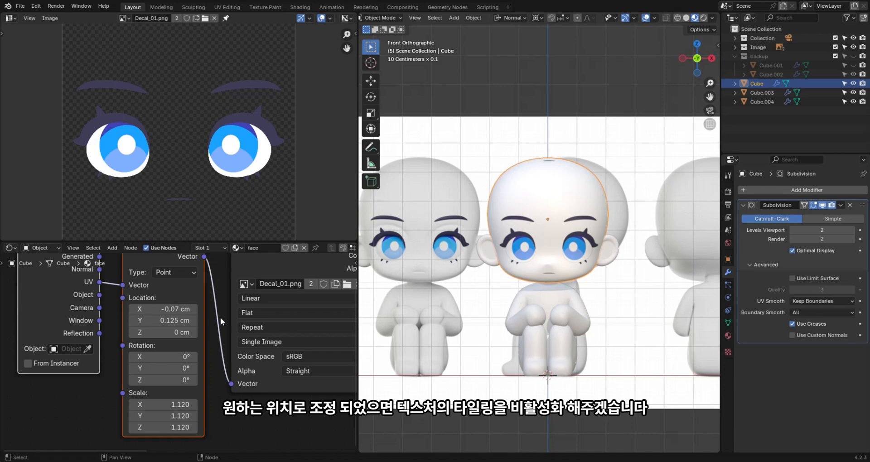
{"action": "left_click", "coordinate": [642, 164]}
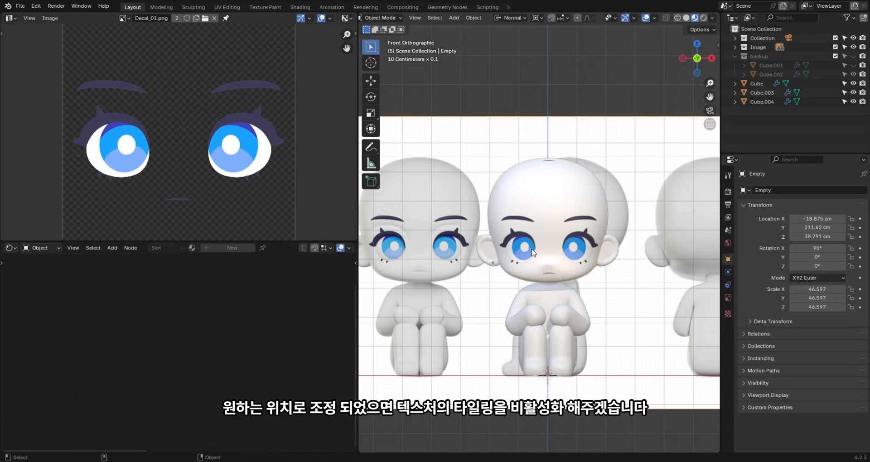
Set the extension of the head's Decal_01.png image texture to Clip to stop tiling, and deselect the head.
{"action": "left_click_drag", "start_coordinate": [531, 249], "coordinate": [556, 188], "text": "alt"}
{"action": "left_click", "coordinate": [566, 205]}
{"action": "middle_click_drag", "start_coordinate": [196, 381], "coordinate": [240, 363], "text": "alt"}
{"action": "scroll", "coordinate": [247, 347], "scroll_direction": "up", "scroll_amount": 1}
{"action": "left_click", "coordinate": [253, 333]}
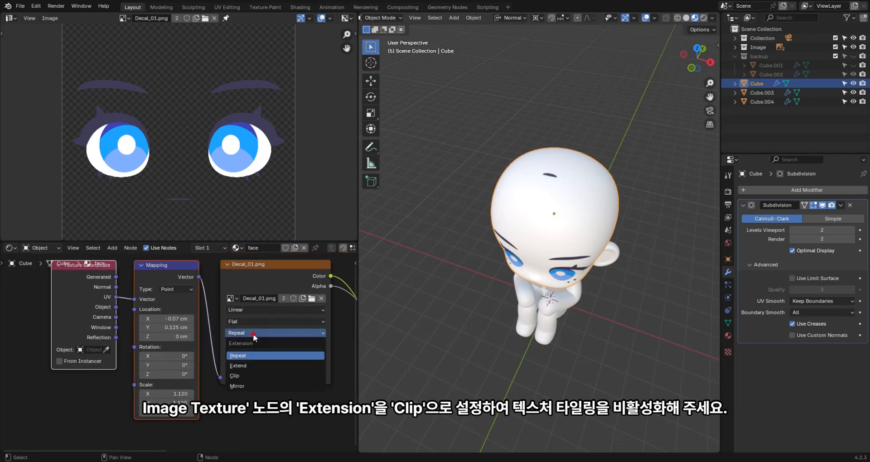
{"action": "left_click", "coordinate": [254, 377]}
{"action": "left_click", "coordinate": [550, 368]}
{"action": "middle_click_drag", "start_coordinate": [550, 368], "coordinate": [571, 333], "text": "alt"}
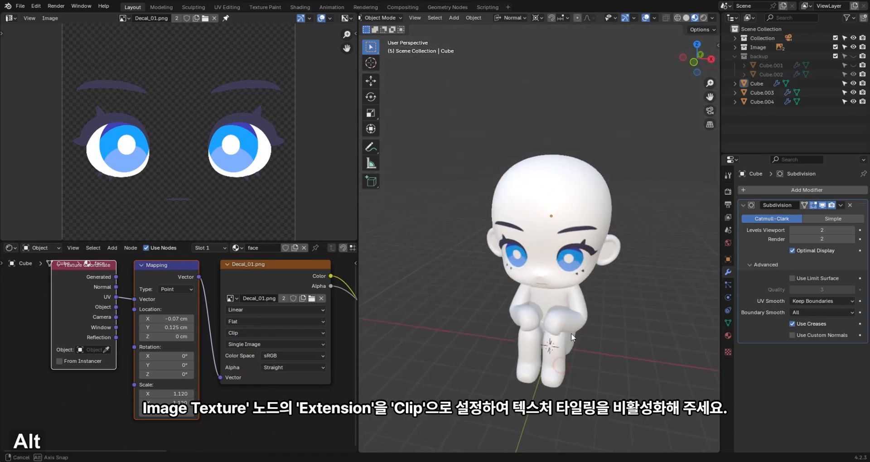
Present the character from the front with viewport overlays hidden and the 3D viewport widened.
{"action": "key", "text": "grave"}
{"action": "left_click", "coordinate": [512, 244]}
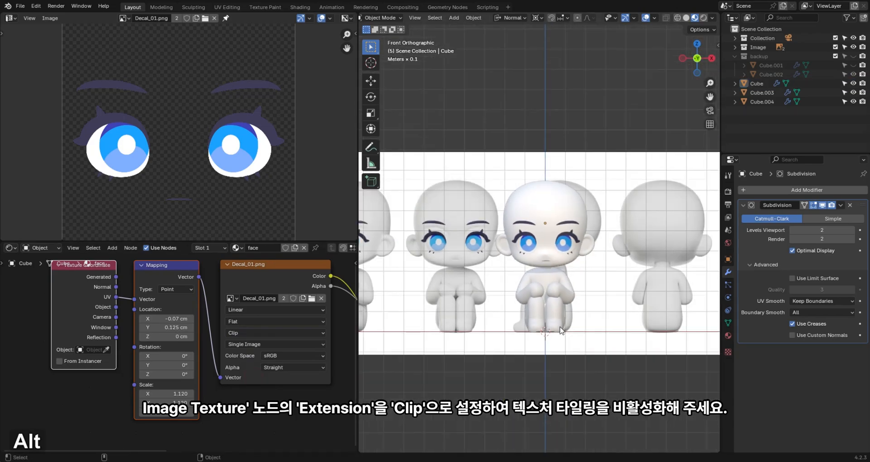
{"action": "left_click", "coordinate": [577, 385]}
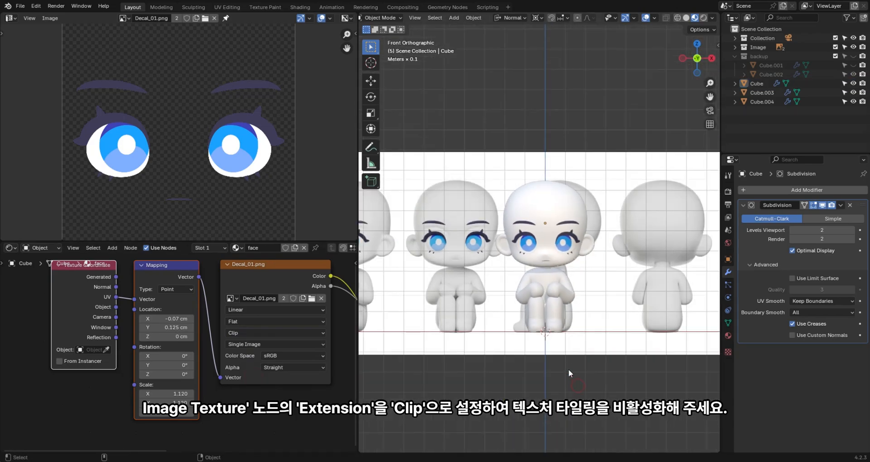
{"action": "left_click", "coordinate": [646, 18]}
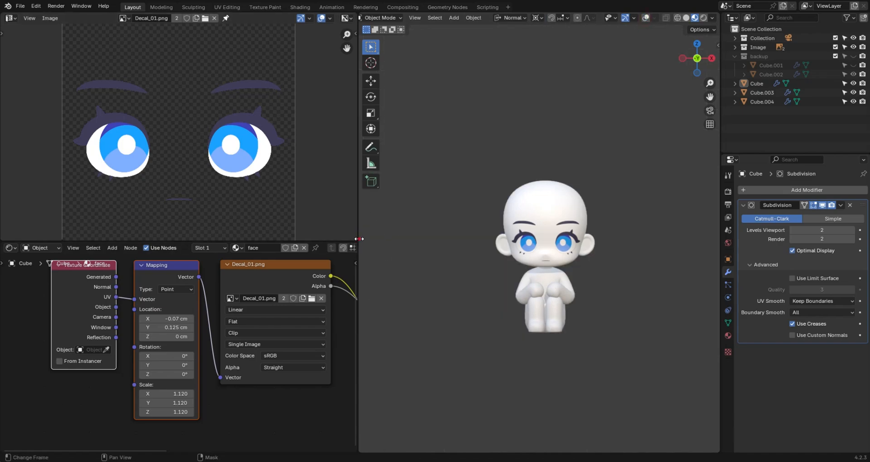
{"action": "left_click_drag", "start_coordinate": [359, 239], "coordinate": [61, 239]}
{"action": "middle_click_drag", "start_coordinate": [532, 313], "coordinate": [443, 287], "text": "alt"}
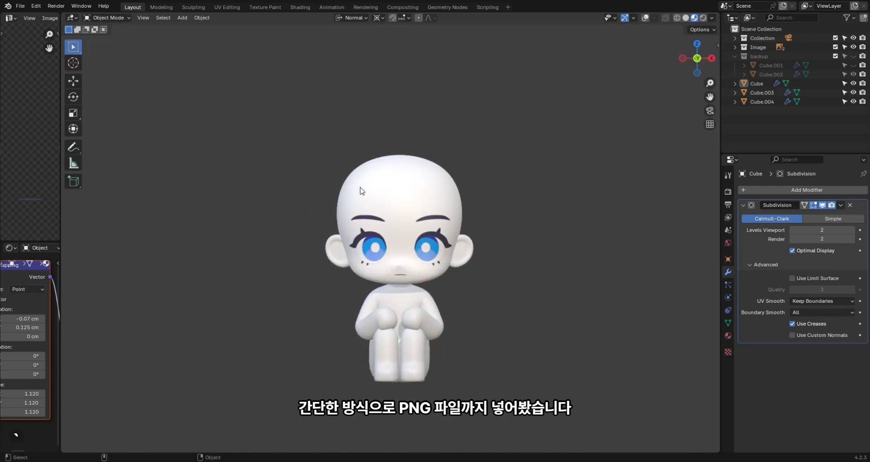
{"action": "scroll", "coordinate": [518, 270], "scroll_direction": "down", "scroll_amount": 2}
{"action": "scroll", "coordinate": [501, 281], "scroll_direction": "up", "scroll_amount": 2}
{"action": "middle_click_drag", "start_coordinate": [501, 282], "coordinate": [480, 262], "text": "alt"}
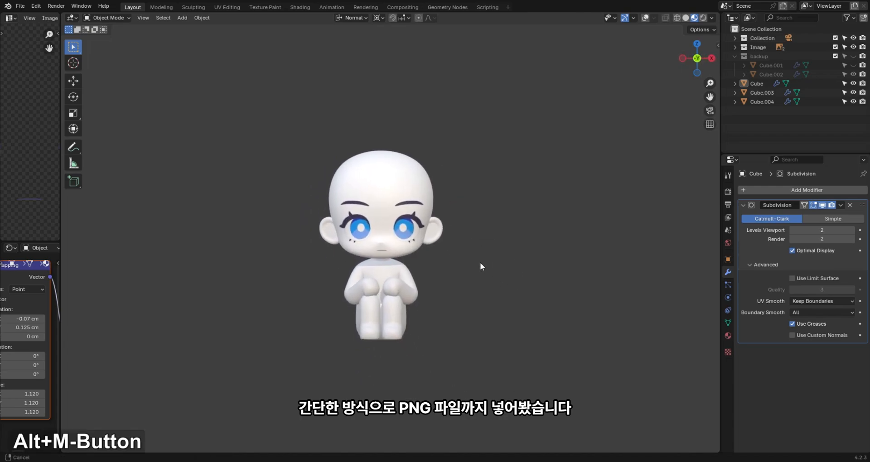
{"action": "scroll", "coordinate": [493, 279], "scroll_direction": "up", "scroll_amount": 3}
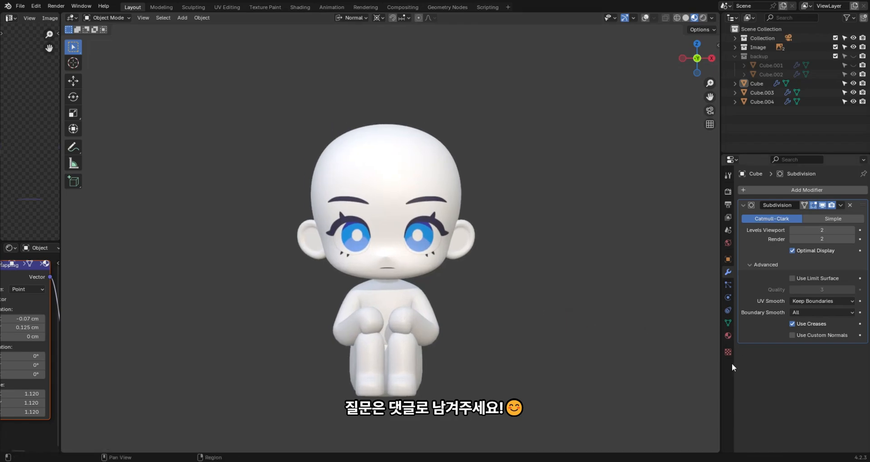